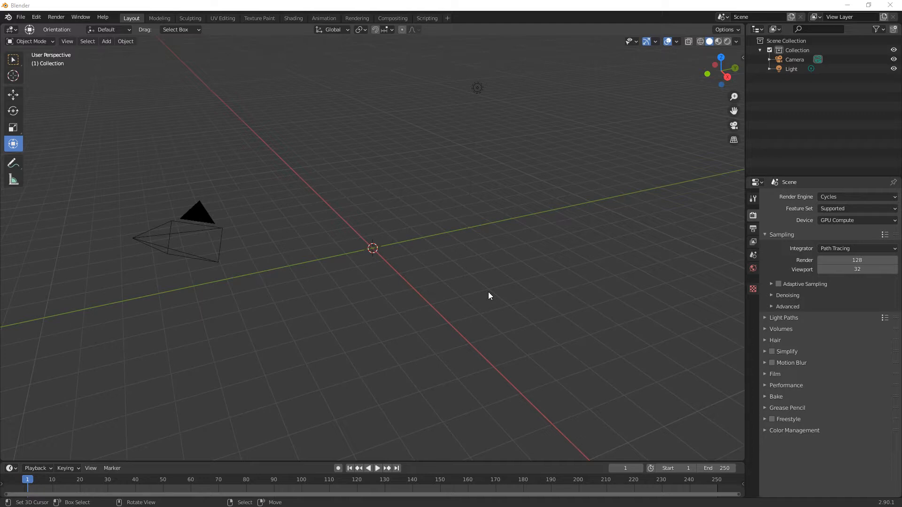
# - Turn on the Screencast Keys display for the viewport and bring up the View settings
pyautogui.moveTo(497, 373); pyautogui.dragTo(444, 358, button='middle')
pyautogui.moveTo(409, 335)
pyautogui.keyDown('shift'); pyautogui.mouseDown(button='middle')
pyautogui.moveTo(498, 357)
pyautogui.moveTo(444, 346)
pyautogui.moveTo(471, 354)
pyautogui.moveTo(493, 332)
pyautogui.moveTo(433, 308)
pyautogui.moveTo(411, 321)
pyautogui.mouseUp(button='middle'); pyautogui.keyUp('shift')
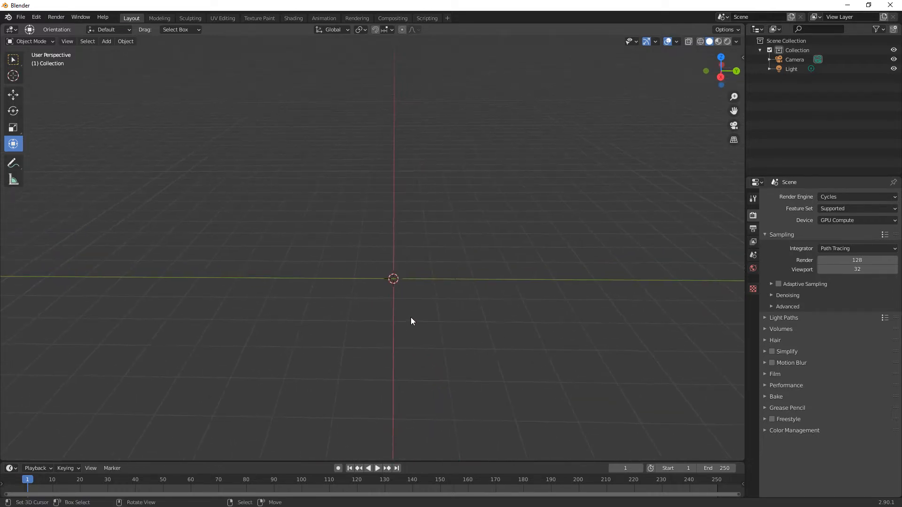
pyautogui.hotkey('shift', 'a')
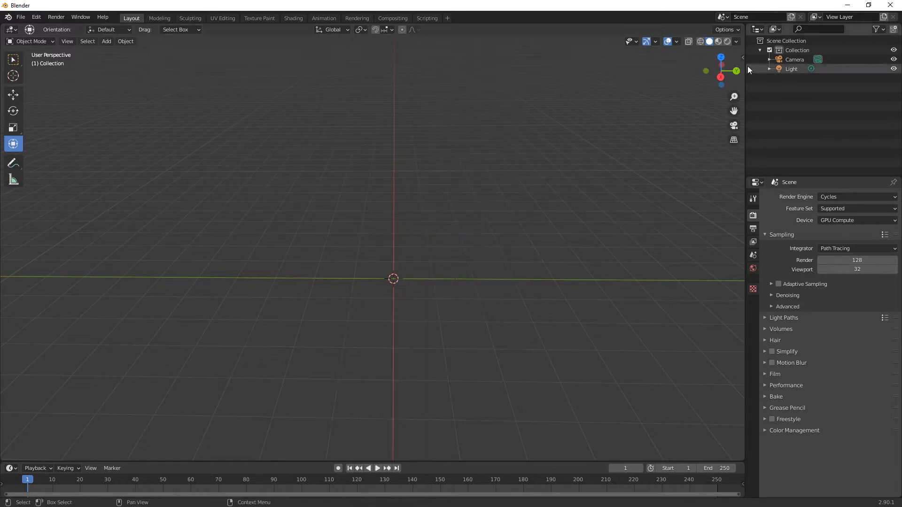
pyautogui.click(743, 58)
pyautogui.click(740, 128)
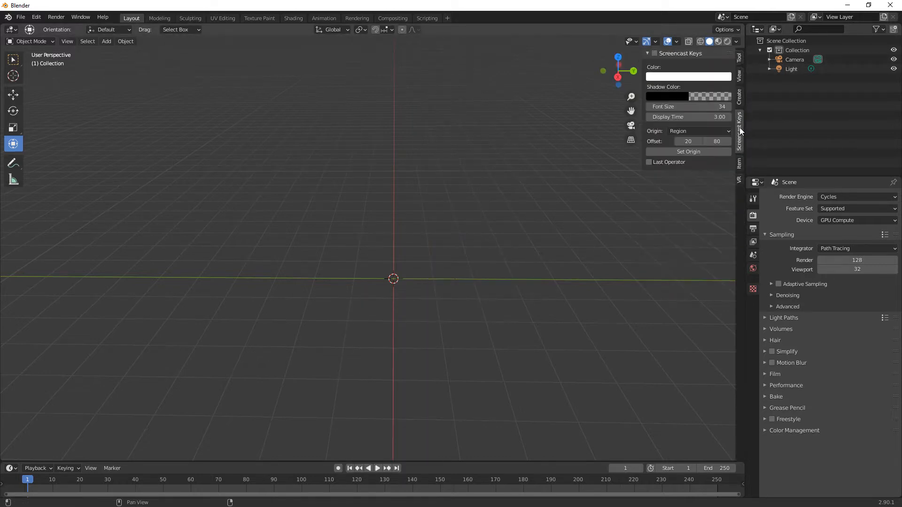
pyautogui.click(738, 58)
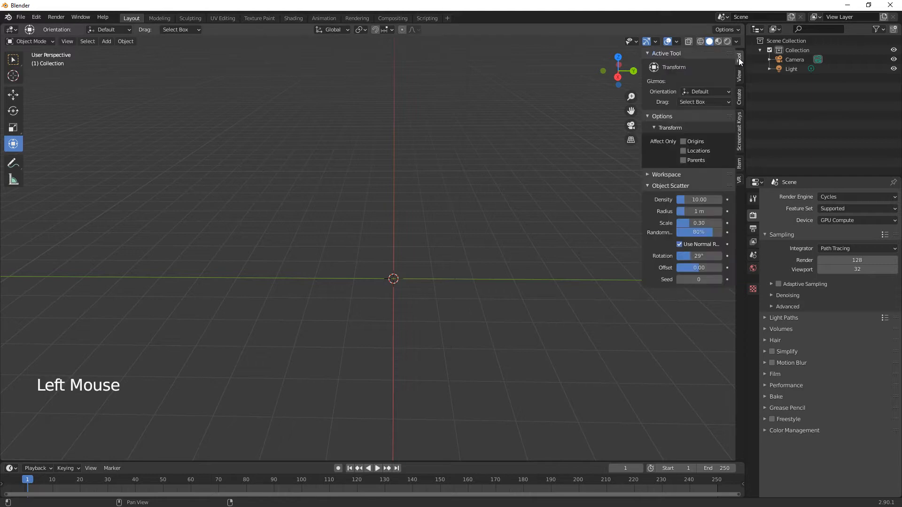
pyautogui.click(739, 75)
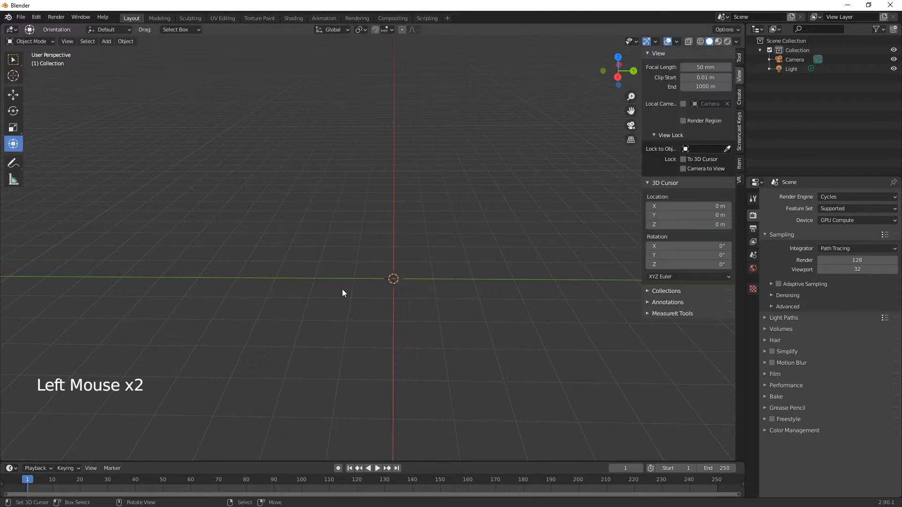
# - Add a UV sphere at the origin with 33 segments
pyautogui.hotkey('shift', 'a')
pyautogui.moveTo(342, 290)
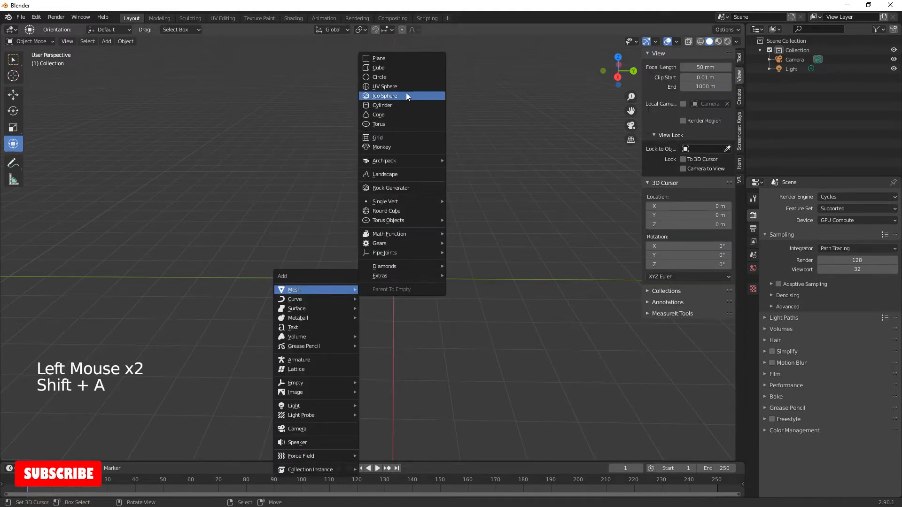
pyautogui.click(391, 86)
pyautogui.middleClick(475, 350)
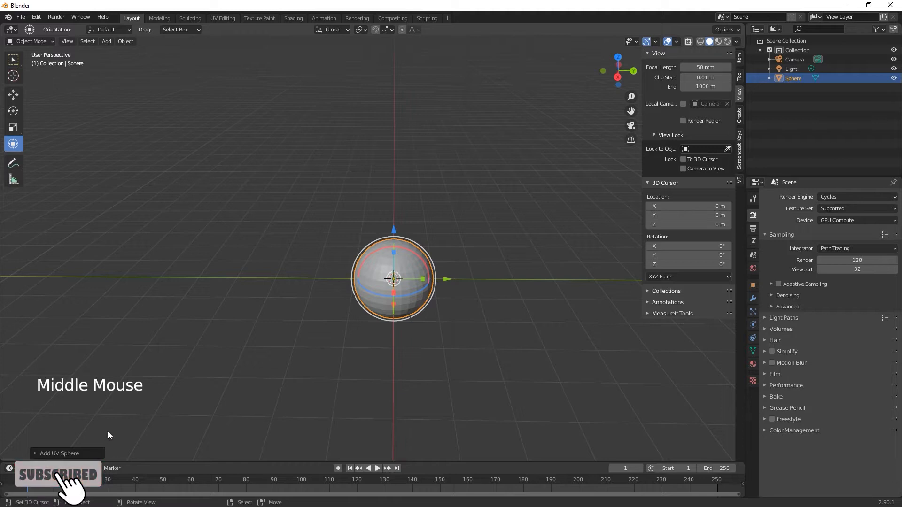
pyautogui.click(33, 453)
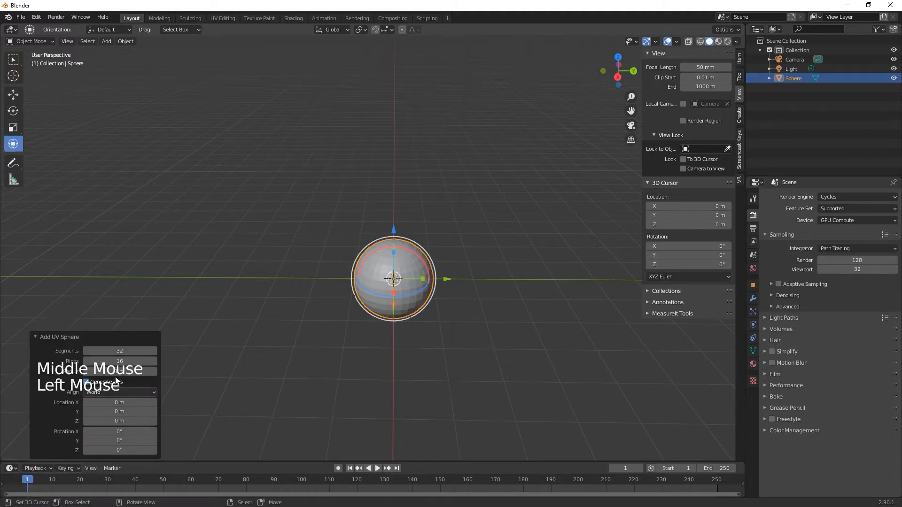
pyautogui.doubleClick(120, 350)
pyautogui.write('3')
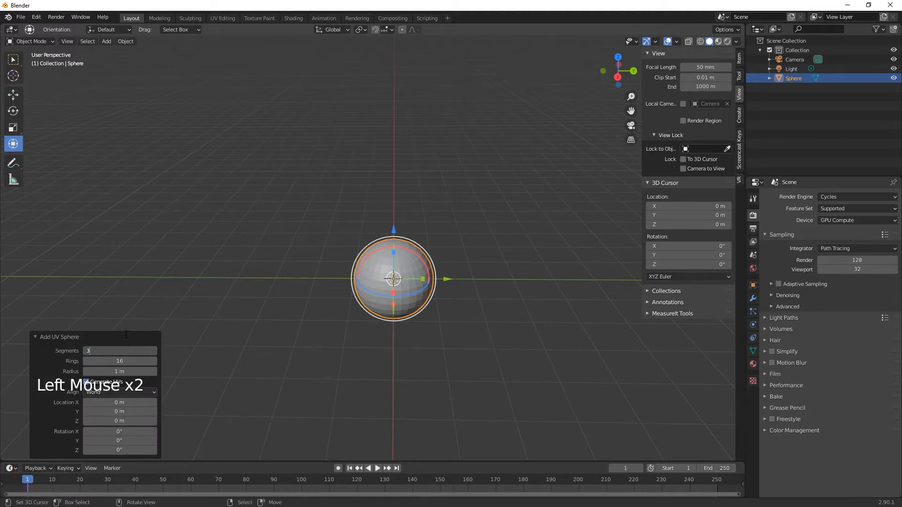
pyautogui.write('3')
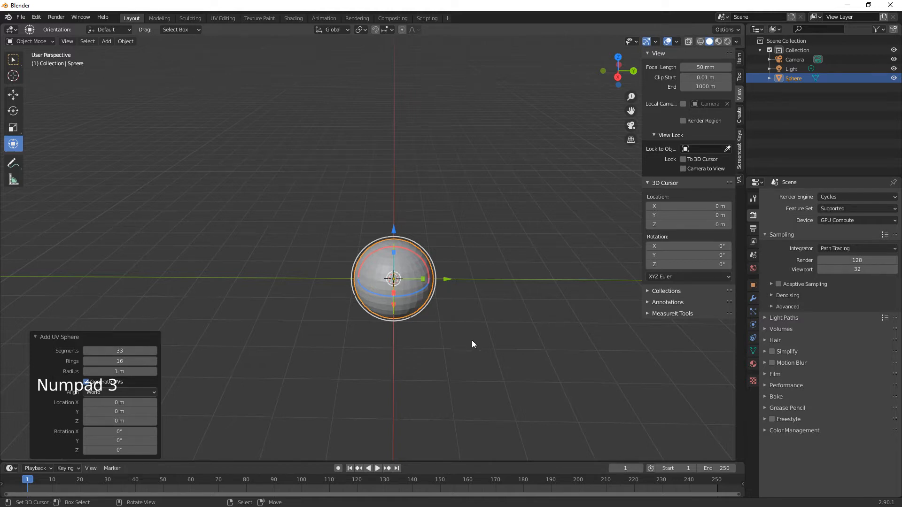
# - Enter Edit Mode on the sphere and select every third vertical edge loop around it
pyautogui.scroll(3, 471, 344)
pyautogui.press('Tab')
pyautogui.middleClick(504, 374)
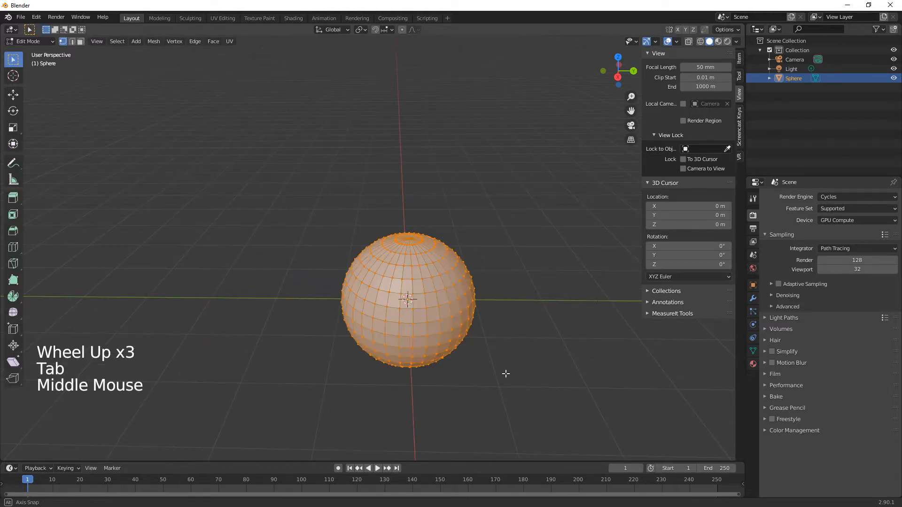
pyautogui.keyDown('alt'); pyautogui.rightClick(451, 316); pyautogui.keyUp('alt')
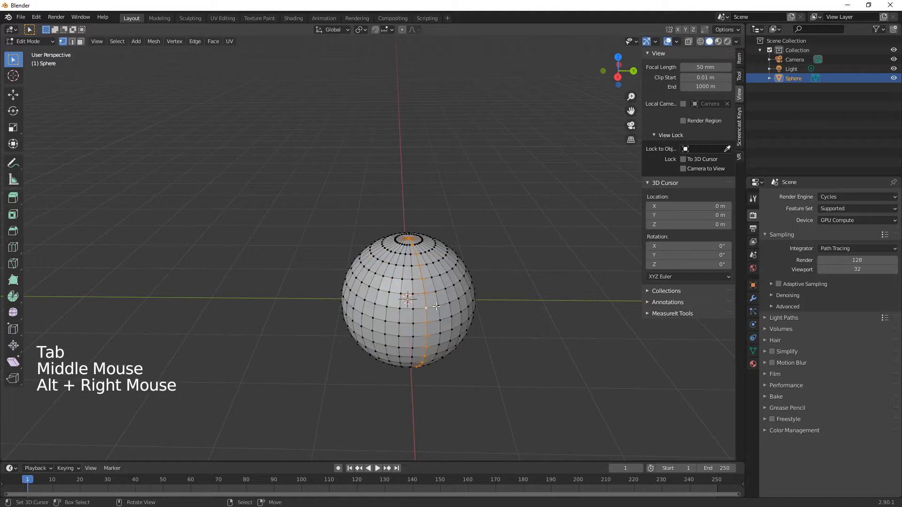
pyautogui.moveTo(502, 347); pyautogui.dragTo(473, 352, button='middle')
pyautogui.keyDown('alt'); pyautogui.keyDown('shift'); pyautogui.rightClick(438, 312); pyautogui.keyUp('shift'); pyautogui.keyUp('alt')
pyautogui.keyDown('alt'); pyautogui.keyDown('shift'); pyautogui.rightClick(428, 314); pyautogui.keyUp('shift'); pyautogui.keyUp('alt')
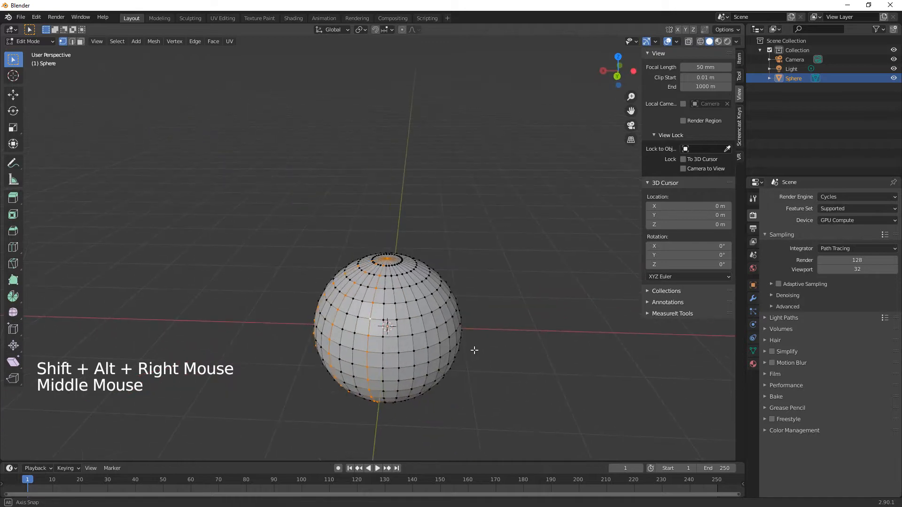
pyautogui.keyDown('alt'); pyautogui.keyDown('shift'); pyautogui.rightClick(418, 327); pyautogui.keyUp('shift'); pyautogui.keyUp('alt')
pyautogui.moveTo(418, 327); pyautogui.dragTo(447, 346, button='middle')
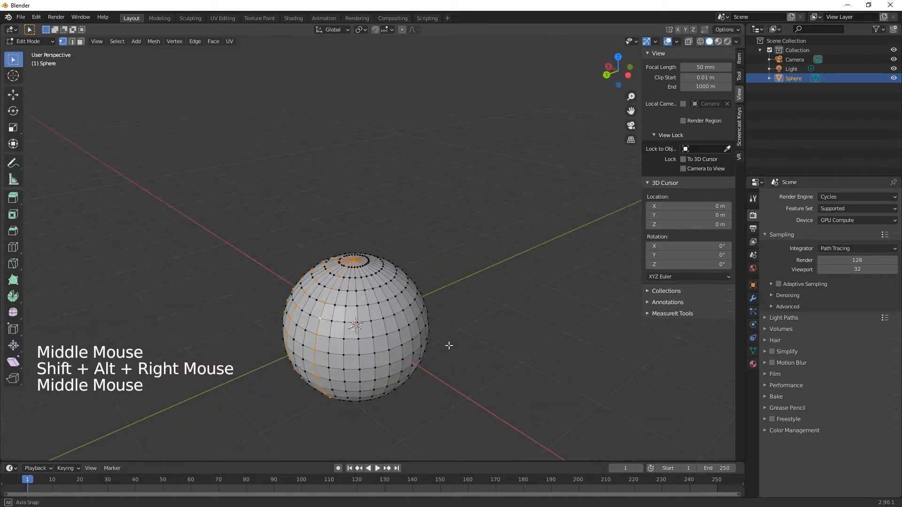
pyautogui.keyDown('alt'); pyautogui.keyDown('shift'); pyautogui.rightClick(402, 329); pyautogui.keyUp('shift'); pyautogui.keyUp('alt')
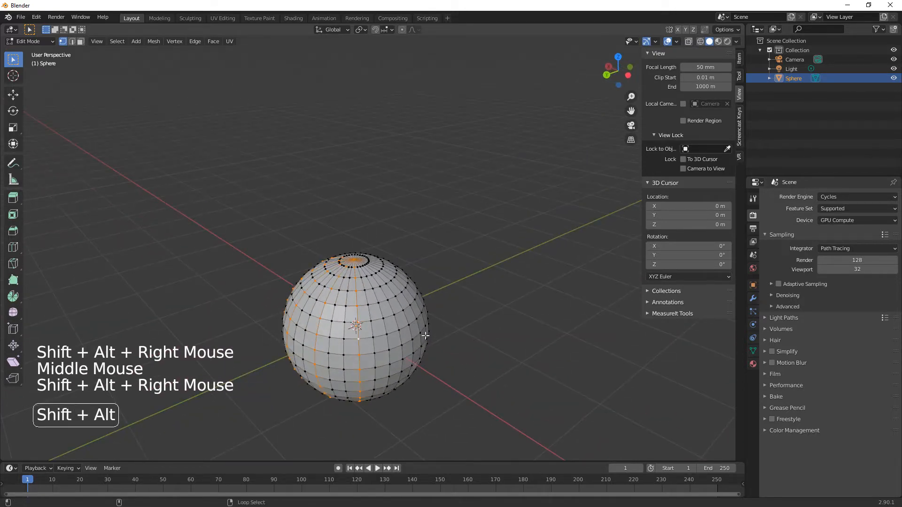
pyautogui.keyDown('alt'); pyautogui.keyDown('shift'); pyautogui.rightClick(399, 326); pyautogui.keyUp('shift'); pyautogui.keyUp('alt')
pyautogui.moveTo(399, 326); pyautogui.dragTo(372, 356, button='middle')
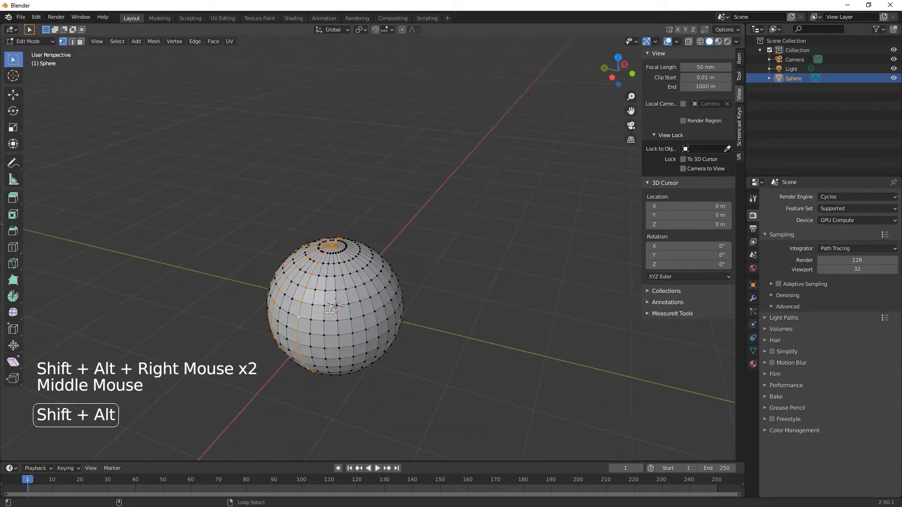
pyautogui.keyDown('alt'); pyautogui.keyDown('shift'); pyautogui.rightClick(373, 310); pyautogui.keyUp('shift'); pyautogui.keyUp('alt')
pyautogui.keyDown('alt'); pyautogui.keyDown('shift'); pyautogui.rightClick(372, 308); pyautogui.keyUp('shift'); pyautogui.keyUp('alt')
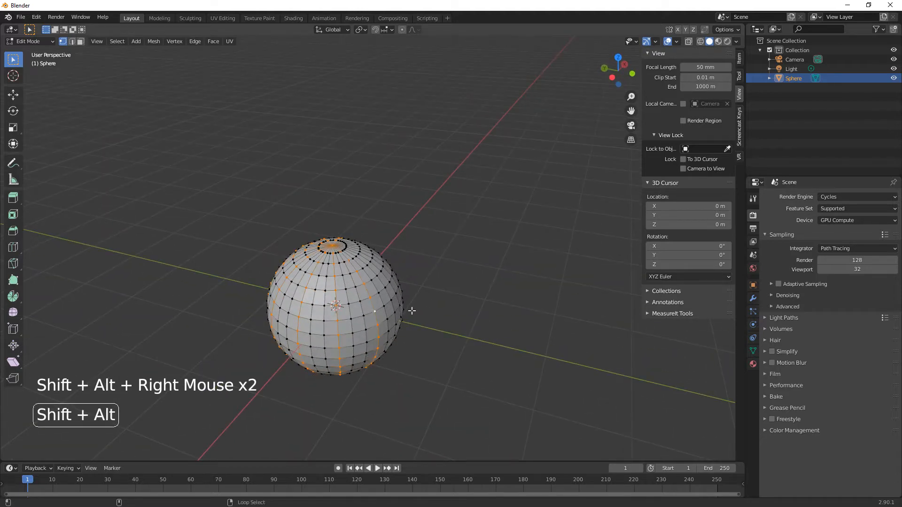
pyautogui.moveTo(416, 321); pyautogui.dragTo(324, 354, button='middle')
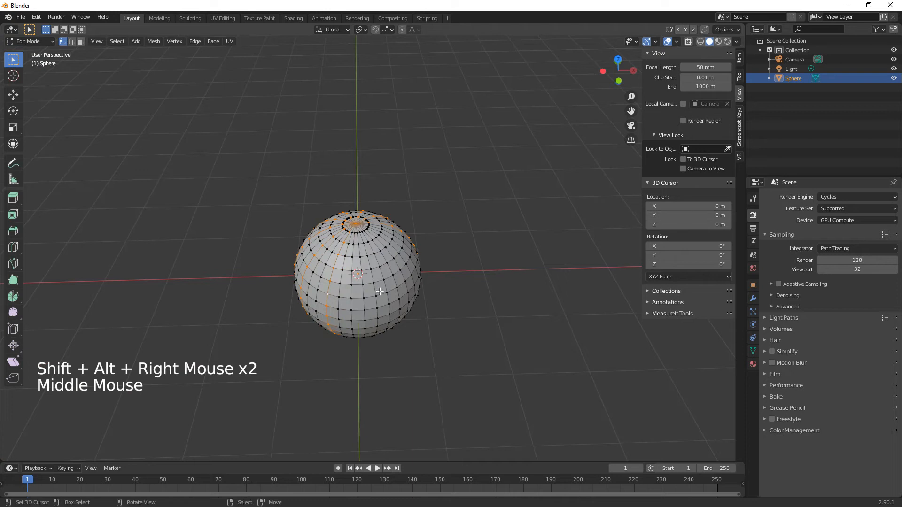
pyautogui.keyDown('alt'); pyautogui.keyDown('shift'); pyautogui.rightClick(361, 290); pyautogui.keyUp('shift'); pyautogui.keyUp('alt')
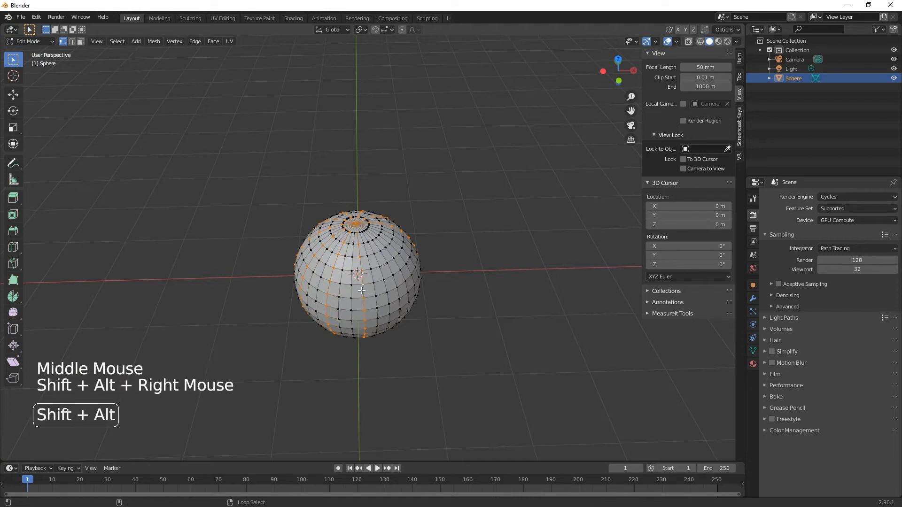
pyautogui.keyDown('alt'); pyautogui.keyDown('shift'); pyautogui.rightClick(396, 285); pyautogui.keyUp('shift'); pyautogui.keyUp('alt')
# - Undo the accidental deselection and add the remaining third vertical edge loop to the selection
pyautogui.rightClick(441, 316)
pyautogui.moveTo(441, 316); pyautogui.dragTo(406, 336, button='middle')
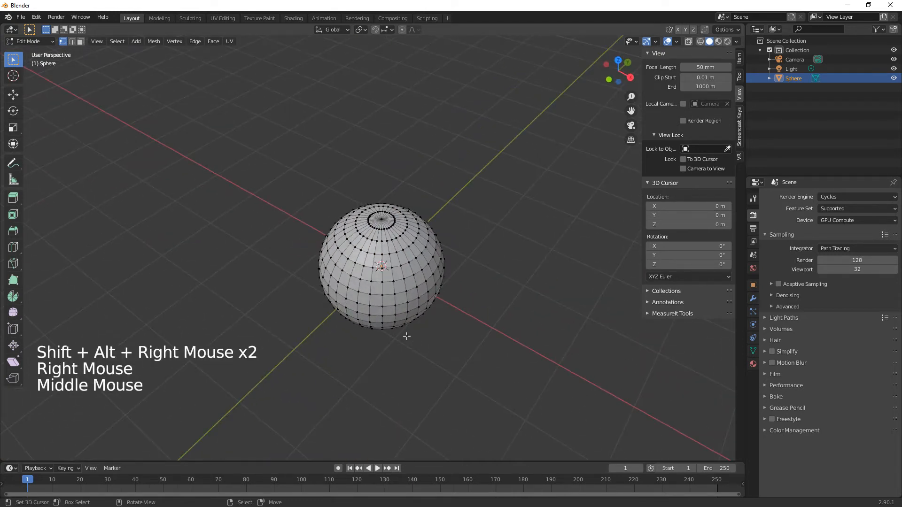
pyautogui.hotkey('ctrl', 'z')
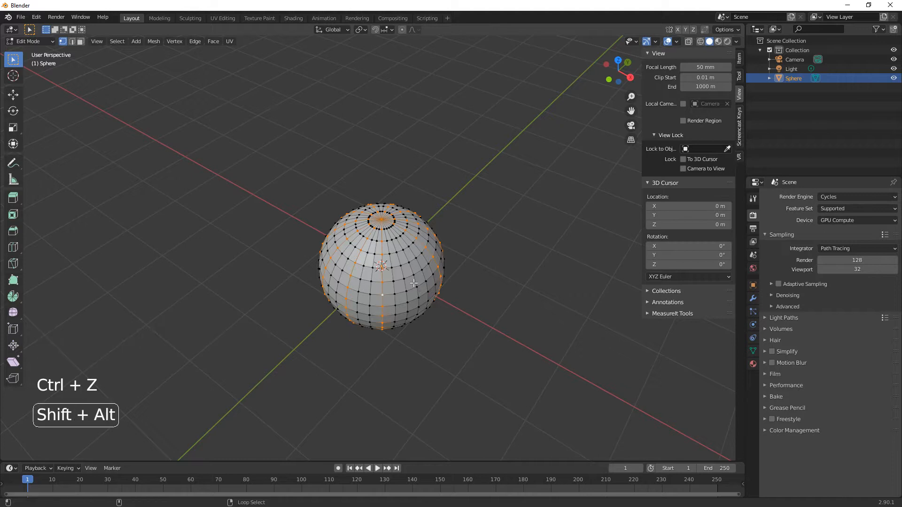
pyautogui.keyDown('alt'); pyautogui.keyDown('shift'); pyautogui.rightClick(413, 282); pyautogui.keyUp('shift'); pyautogui.keyUp('alt')
# - Scale the selected vertical edge loops inward uniformly to about 0.932 to form the grooves
pyautogui.moveTo(455, 299); pyautogui.dragTo(526, 353, button='middle')
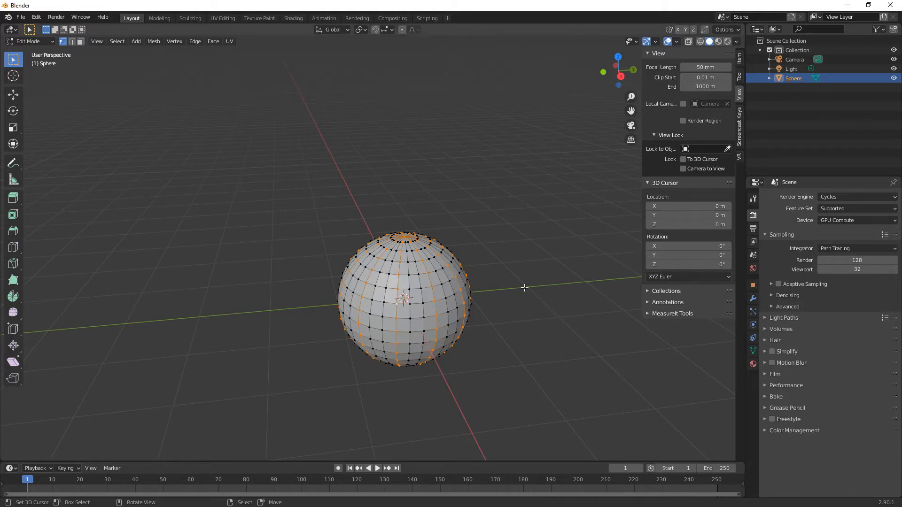
pyautogui.press('s')
pyautogui.click(540, 305)
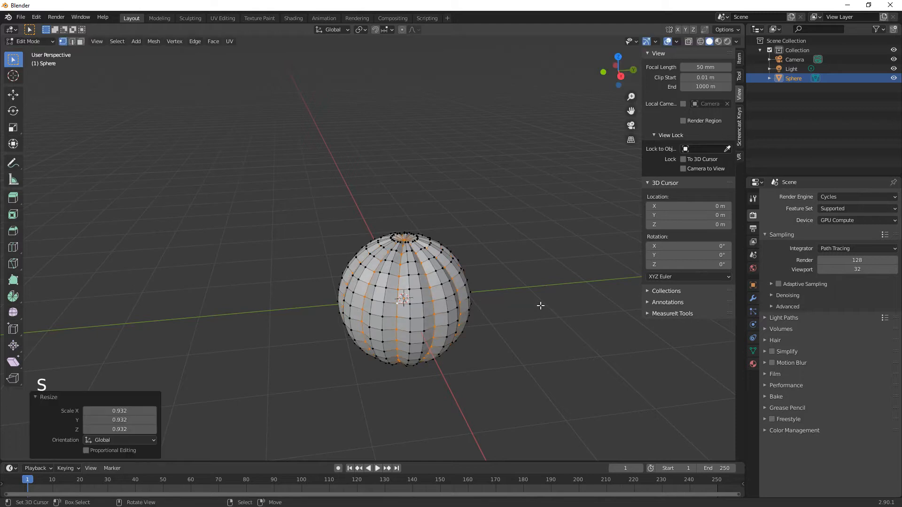
# - Bevel the selected groove edges with a width of about 0.019 m and 3 segments
pyautogui.moveTo(539, 305); pyautogui.dragTo(477, 342, button='middle')
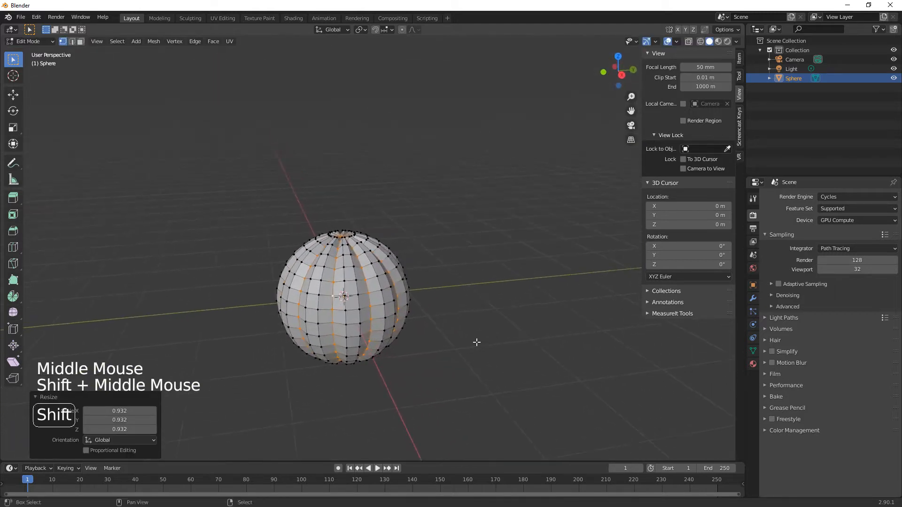
pyautogui.scroll(4, 467, 356)
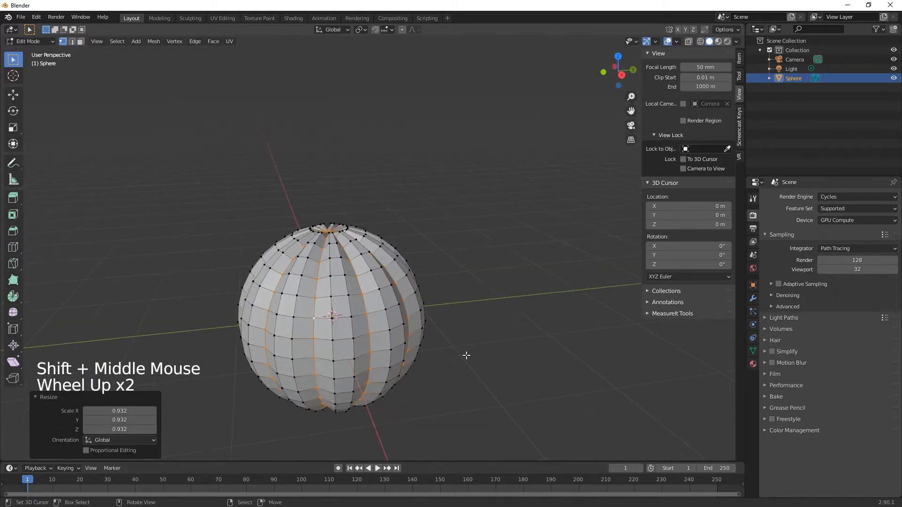
pyautogui.keyDown('shift'); pyautogui.moveTo(499, 354); pyautogui.dragTo(548, 313, button='middle'); pyautogui.keyUp('shift')
pyautogui.press('ctrl')
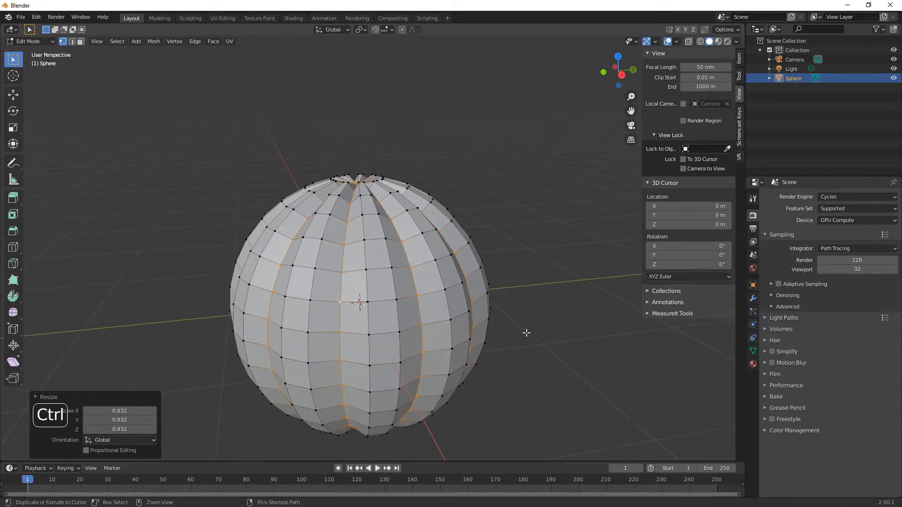
pyautogui.scroll(1, 515, 348)
pyautogui.scroll(1, 515, 348)
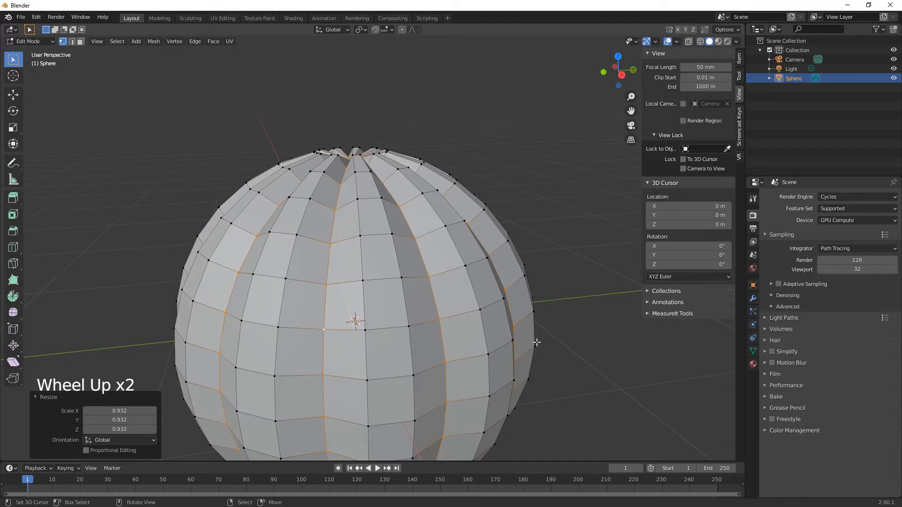
pyautogui.press('ctrl')
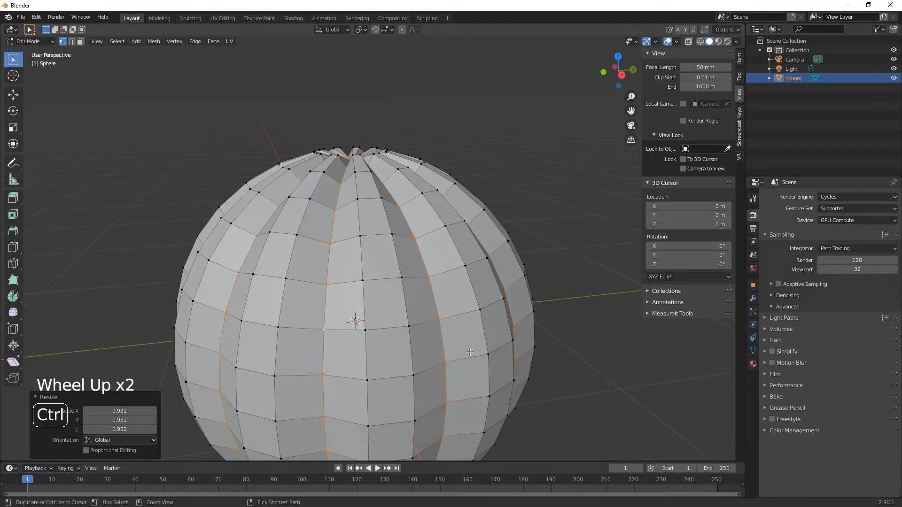
pyautogui.hotkey('ctrl', 'b')
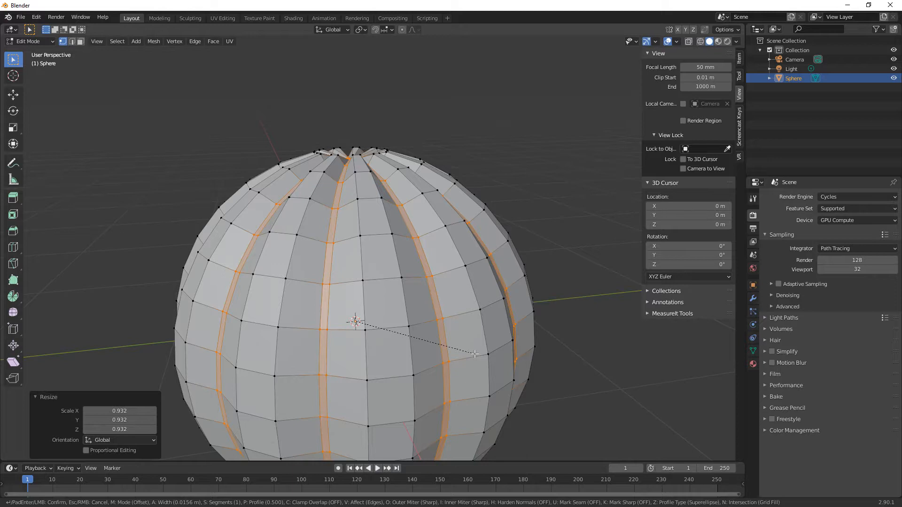
pyautogui.click(474, 353)
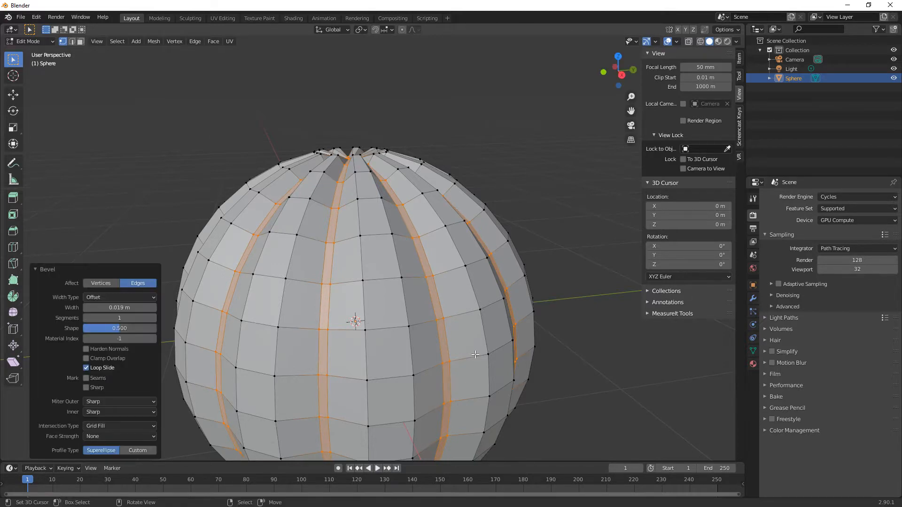
pyautogui.click(153, 318)
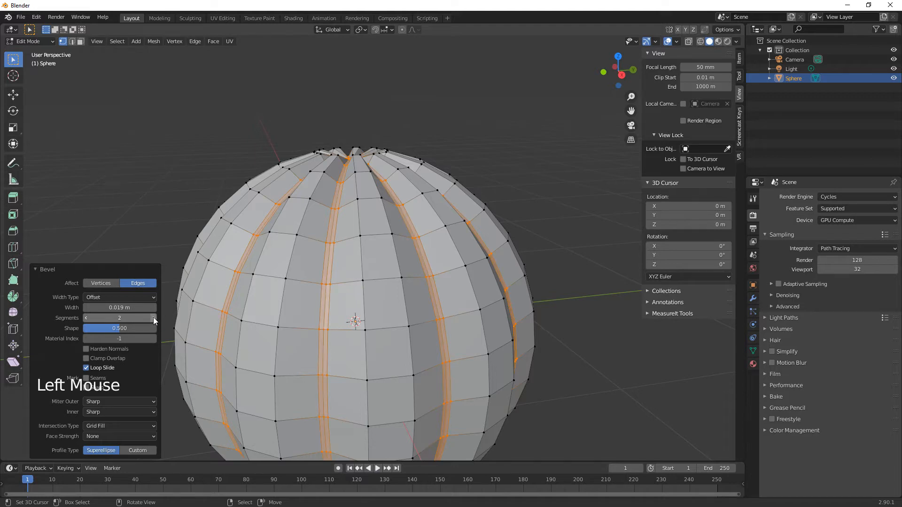
pyautogui.click(153, 317)
pyautogui.press('Return')
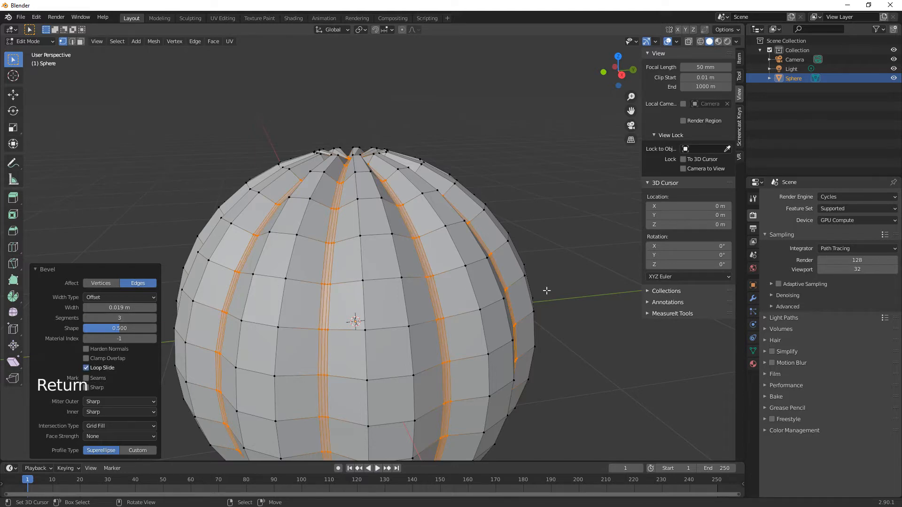
# - Switch to face selection and select the small central face at the top pole of the ribbed sphere
pyautogui.moveTo(530, 334); pyautogui.dragTo(516, 361, button='middle')
pyautogui.moveTo(531, 319); pyautogui.dragTo(529, 394, button='middle')
pyautogui.moveTo(536, 274); pyautogui.dragTo(370, 202, button='middle')
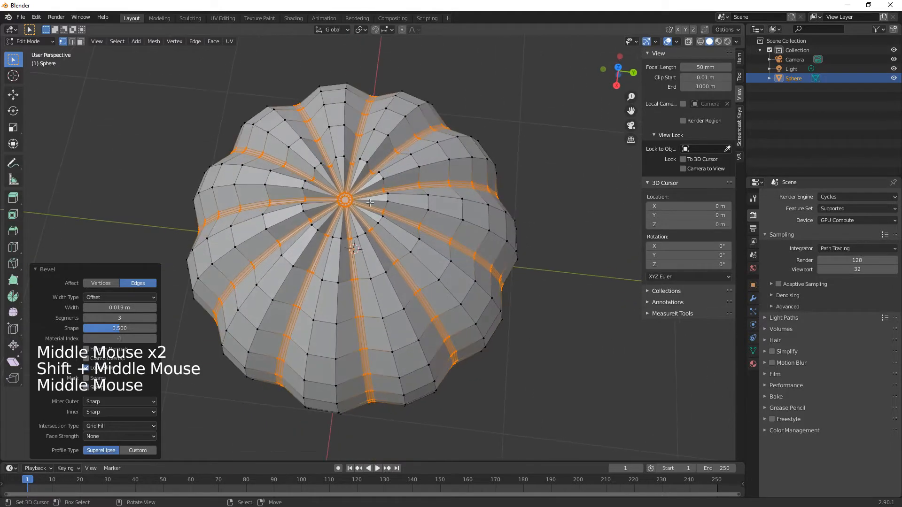
pyautogui.rightClick(347, 199)
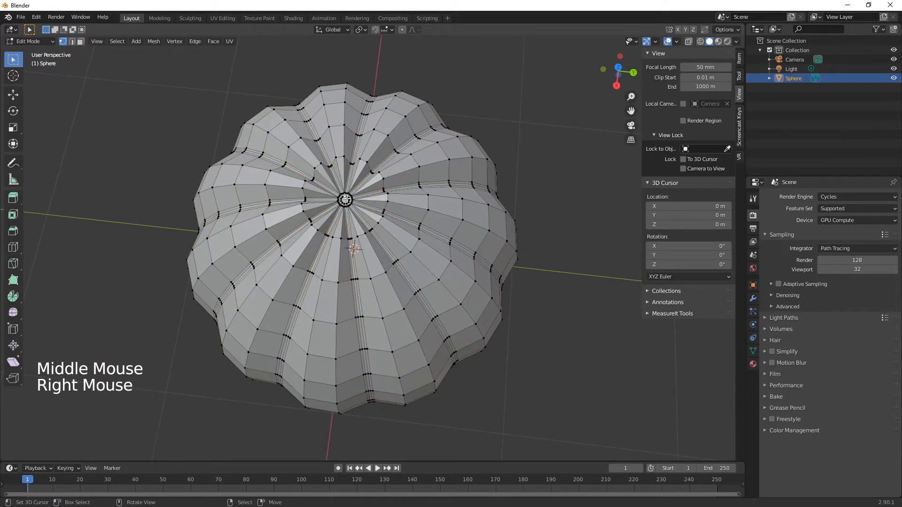
pyautogui.press('3')
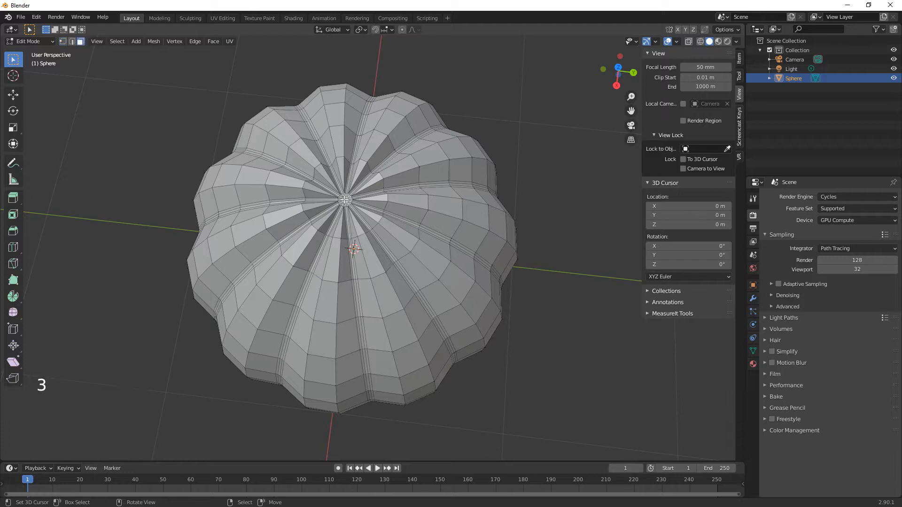
pyautogui.rightClick(369, 207)
pyautogui.moveTo(369, 208); pyautogui.dragTo(443, 230, button='middle')
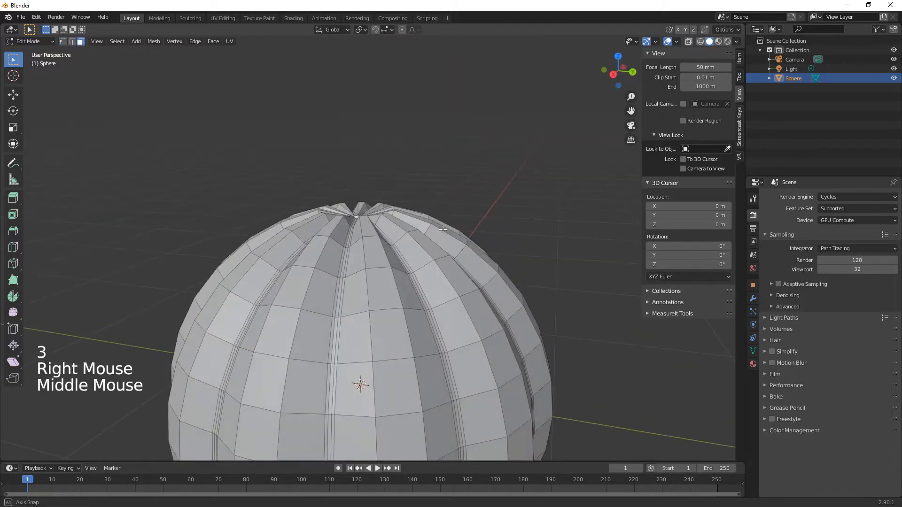
# - Enable proportional editing and use the Transform gizmo to push the top face down along Z, sinking the crown
pyautogui.click(401, 30)
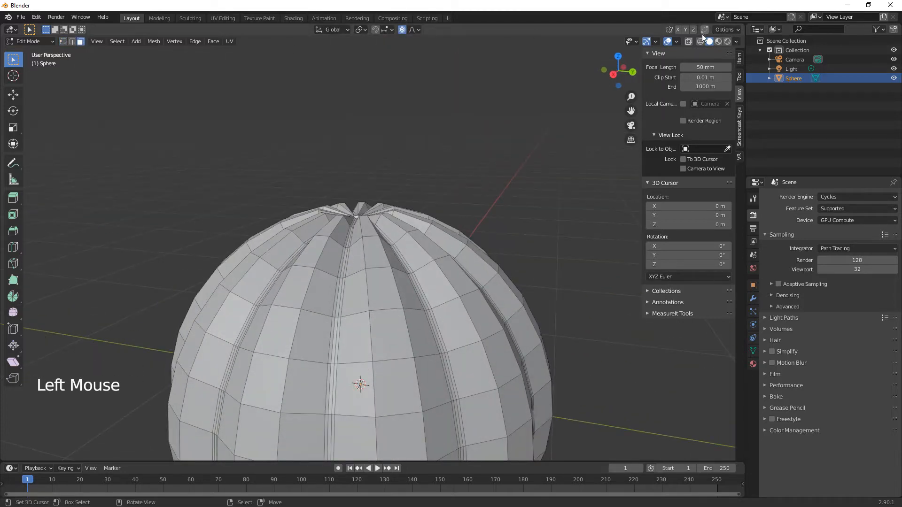
pyautogui.click(13, 144)
pyautogui.keyDown('shift'); pyautogui.moveTo(478, 235); pyautogui.dragTo(470, 203, button='middle'); pyautogui.keyUp('shift')
pyautogui.scroll(-3, 474, 243)
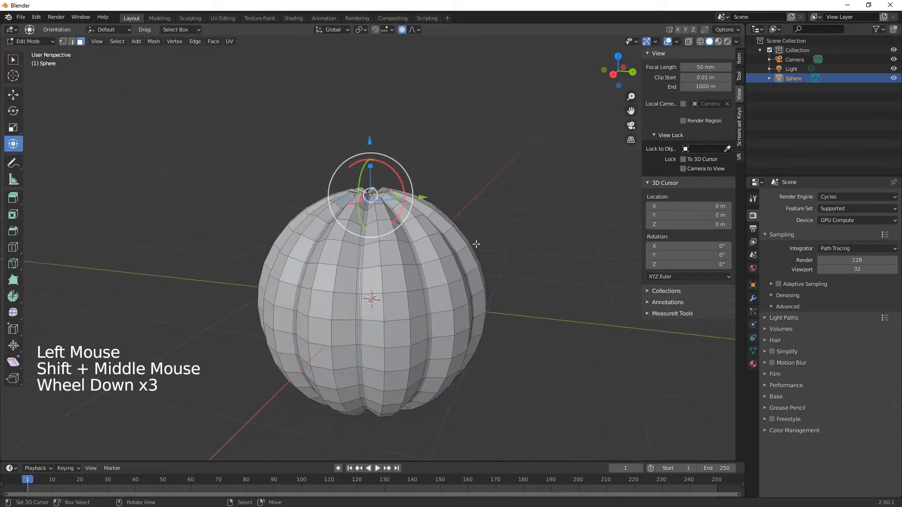
pyautogui.moveTo(474, 241)
pyautogui.mouseDown(button='middle')
pyautogui.moveTo(467, 232)
pyautogui.moveTo(465, 240)
pyautogui.mouseUp(button='middle')
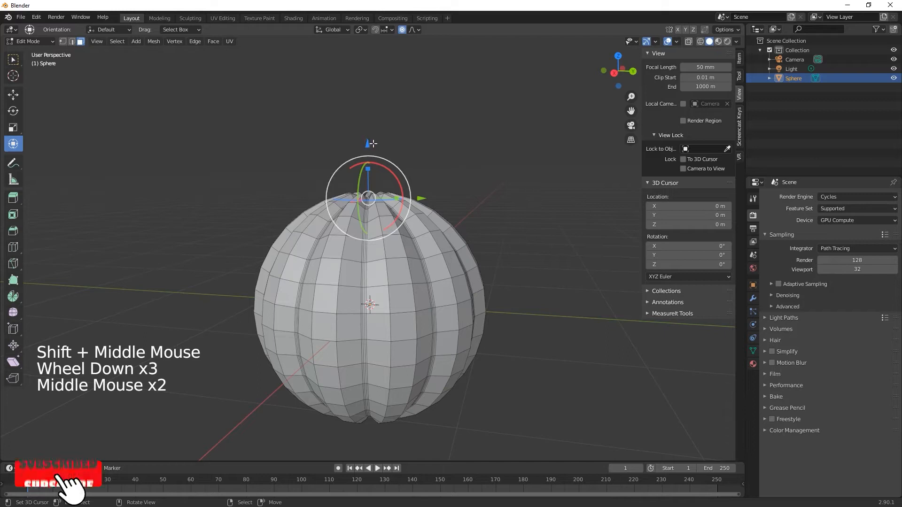
pyautogui.moveTo(367, 146); pyautogui.dragTo(365, 167)
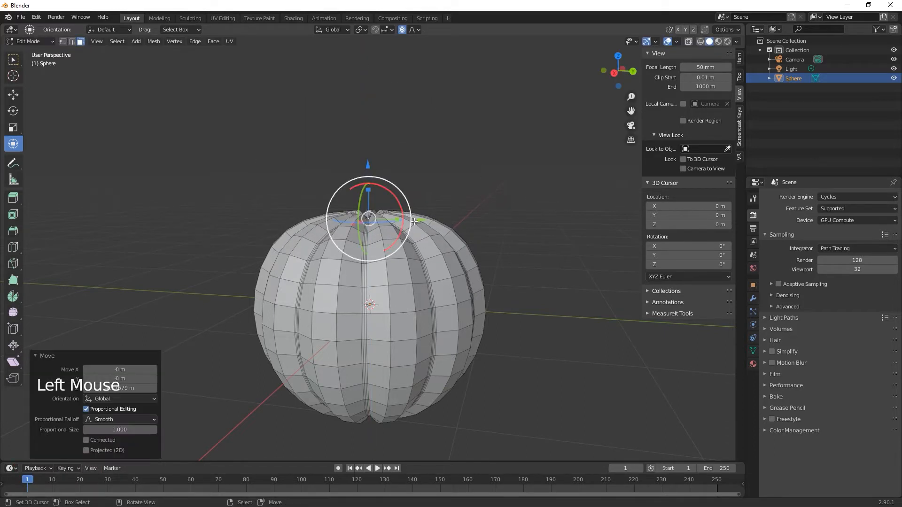
# - Select the central bottom face, push it up about 0.224 m along Z with proportional editing, and return to Object Mode
pyautogui.press('shift')
pyautogui.moveTo(441, 324); pyautogui.dragTo(368, 335, button='middle')
pyautogui.rightClick(381, 311)
pyautogui.moveTo(384, 321); pyautogui.dragTo(385, 289)
pyautogui.moveTo(385, 288); pyautogui.dragTo(445, 304, button='middle')
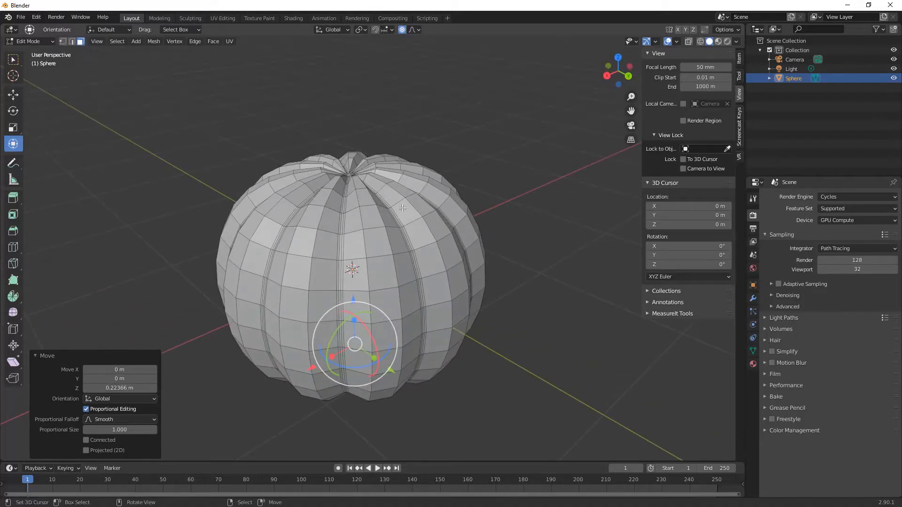
pyautogui.moveTo(452, 257); pyautogui.dragTo(482, 223, button='middle')
pyautogui.press('Tab')
# - Place the 3D cursor at the center of the pumpkin's top dimple and add a cylinder there, scaled to about 0.147
pyautogui.moveTo(447, 283); pyautogui.dragTo(464, 305, button='middle')
pyautogui.scroll(2, 396, 260)
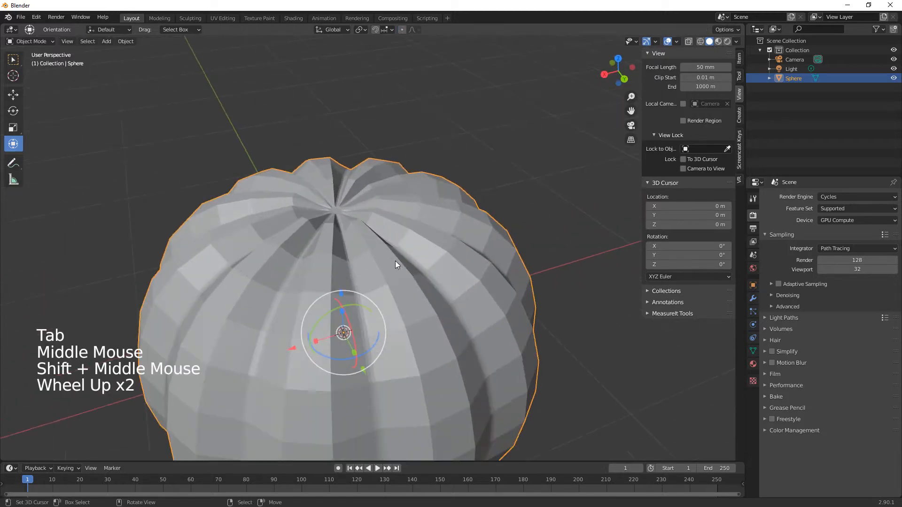
pyautogui.click(336, 209)
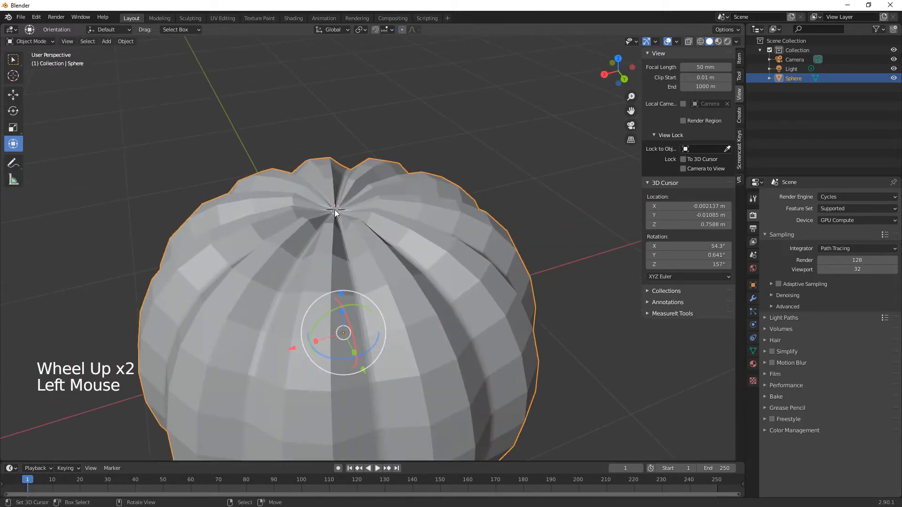
pyautogui.hotkey('shift', 'a')
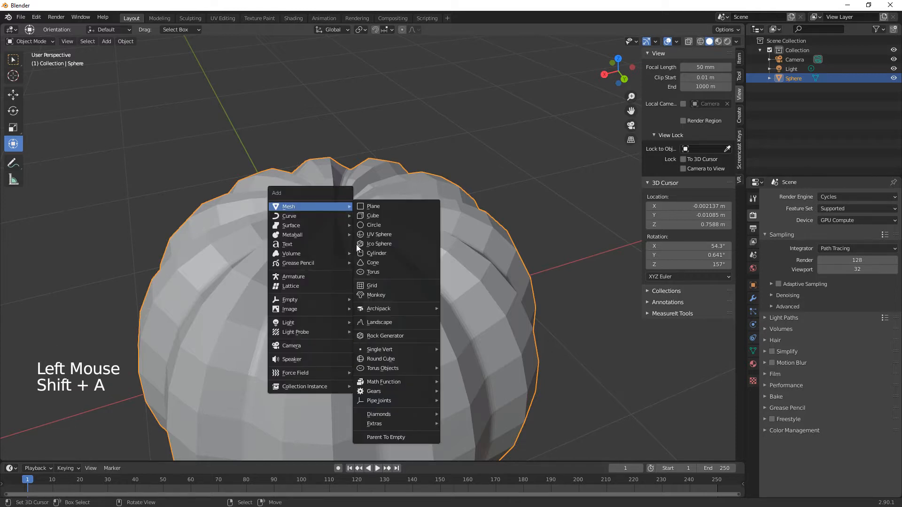
pyautogui.click(378, 253)
pyautogui.press('s')
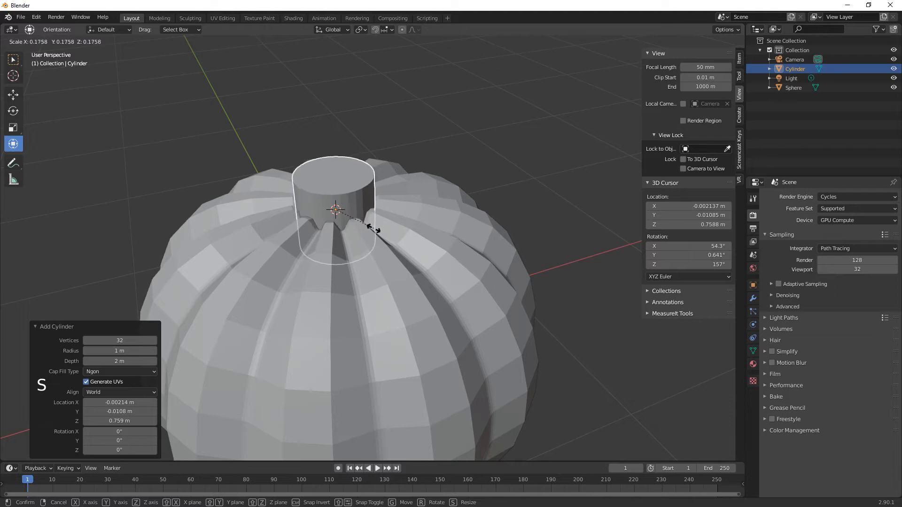
pyautogui.click(368, 227)
# - Raise the cylinder about 0.031 m along Z and tilt it about 4° with a trackball rotation
pyautogui.moveTo(408, 254); pyautogui.dragTo(411, 241, button='middle')
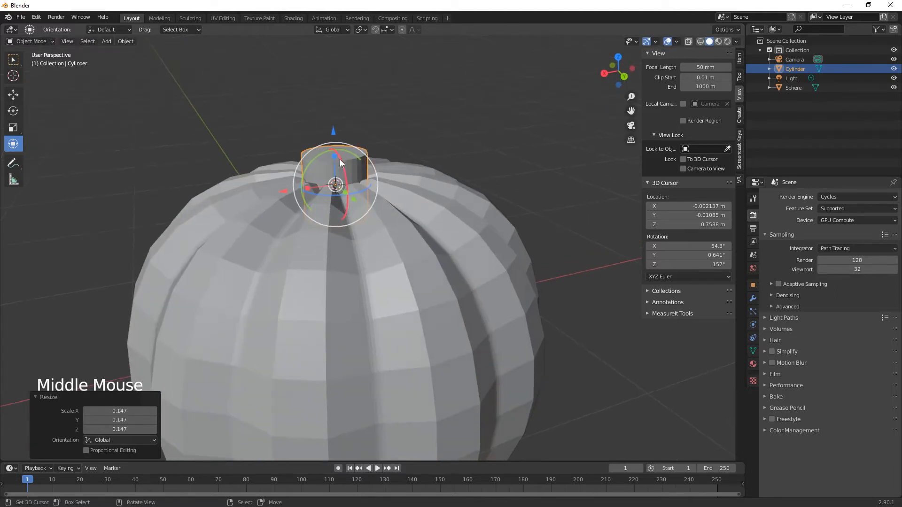
pyautogui.moveTo(334, 166); pyautogui.dragTo(331, 123)
pyautogui.moveTo(396, 213); pyautogui.dragTo(430, 281, button='middle')
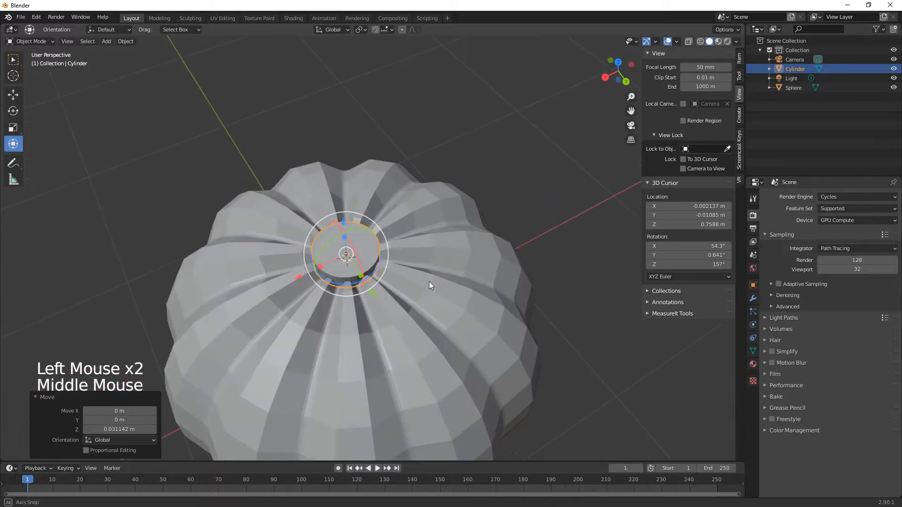
pyautogui.moveTo(342, 220); pyautogui.dragTo(342, 222)
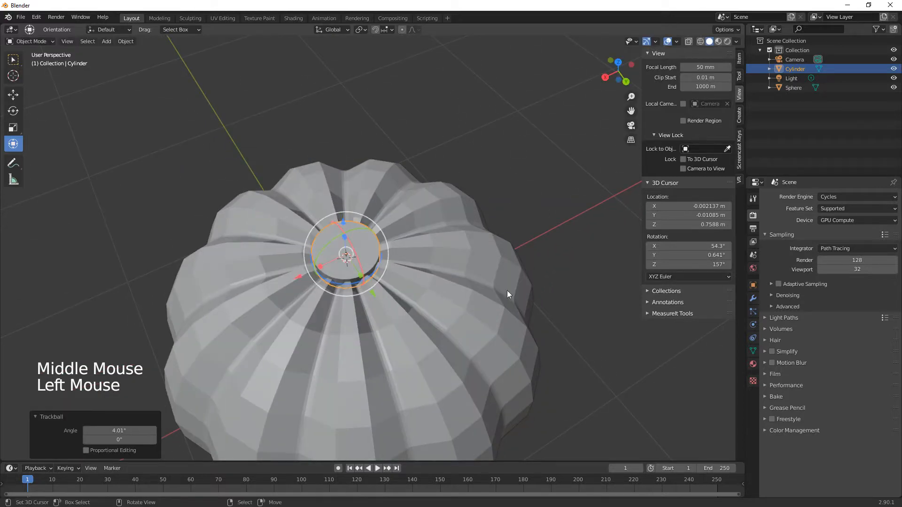
# - Scale the cylinder uniformly to about 0.804 and shift it about 0.017 m along X to center it in the dimple
pyautogui.press('s')
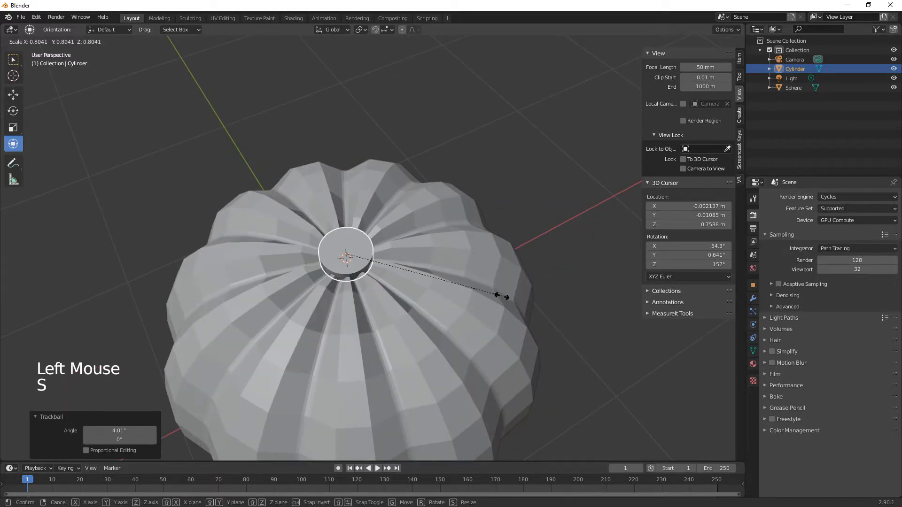
pyautogui.click(506, 316)
pyautogui.moveTo(506, 316); pyautogui.dragTo(443, 292, button='middle')
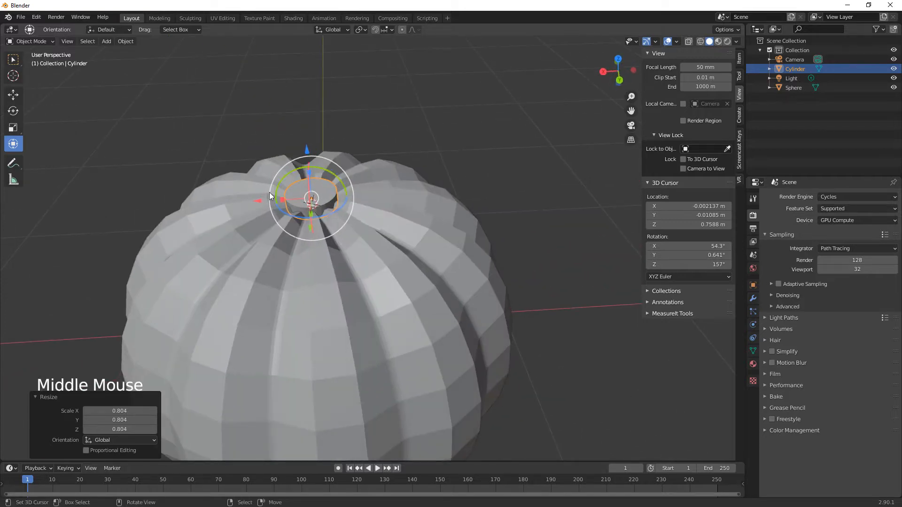
pyautogui.moveTo(254, 199); pyautogui.dragTo(258, 200)
pyautogui.moveTo(258, 199); pyautogui.dragTo(398, 283, button='middle')
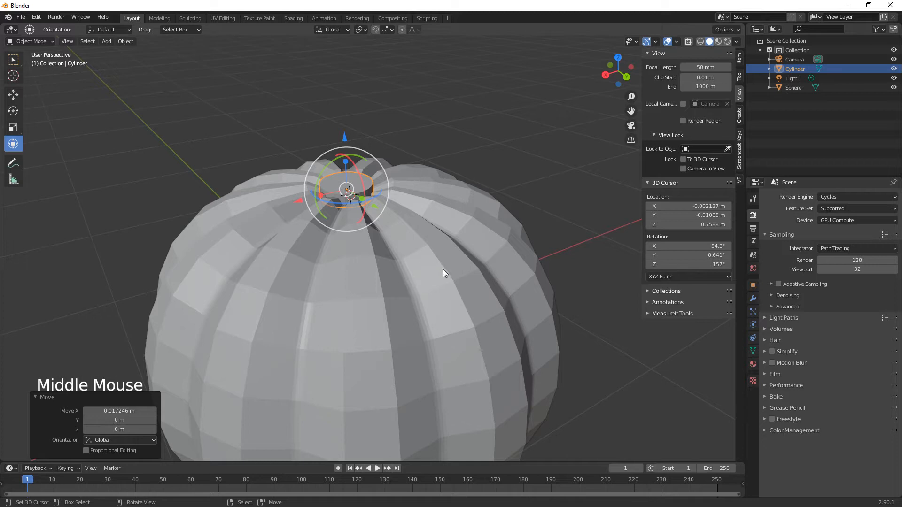
# - Enter Edit Mode on the cylinder, turn off proportional editing and raise only its top face about 0.125 m along Z
pyautogui.press('Tab')
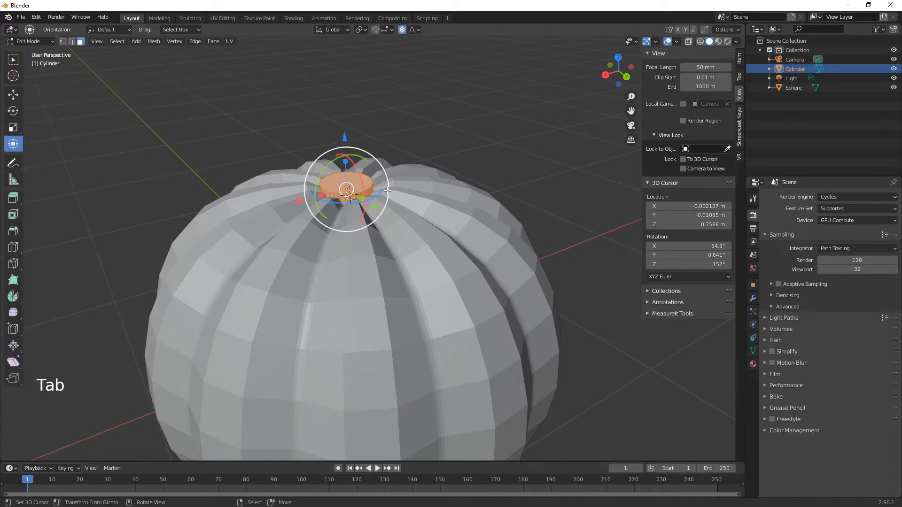
pyautogui.rightClick(379, 186)
pyautogui.moveTo(344, 130); pyautogui.dragTo(344, 100)
pyautogui.hotkey('ctrl', 'z')
pyautogui.click(403, 30)
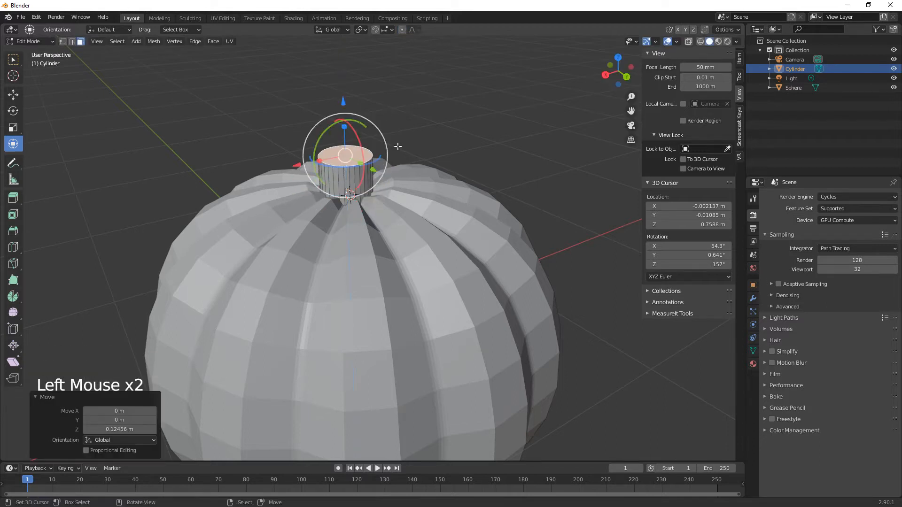
# - Add one horizontal loop cut around the stem cylinder and slide it toward the base with a factor of about 0.342
pyautogui.hotkey('ctrl', 'r')
pyautogui.click(360, 190)
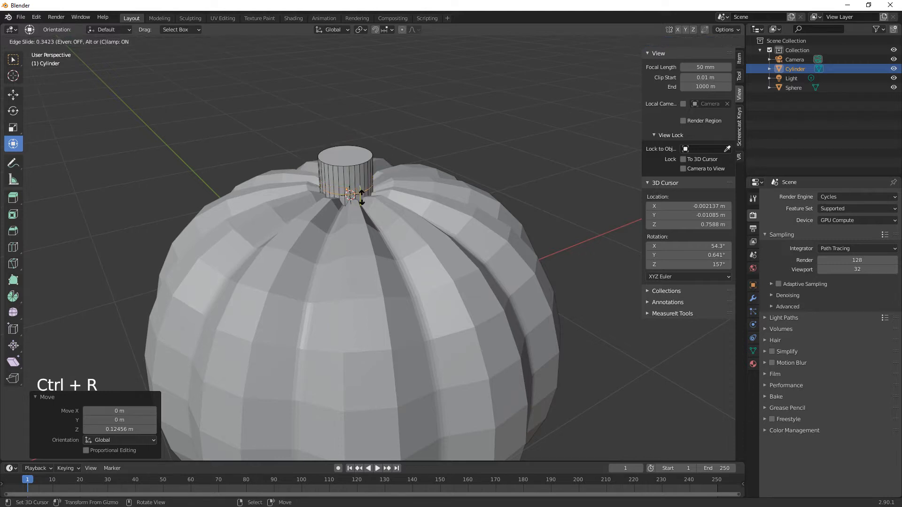
pyautogui.click(361, 196)
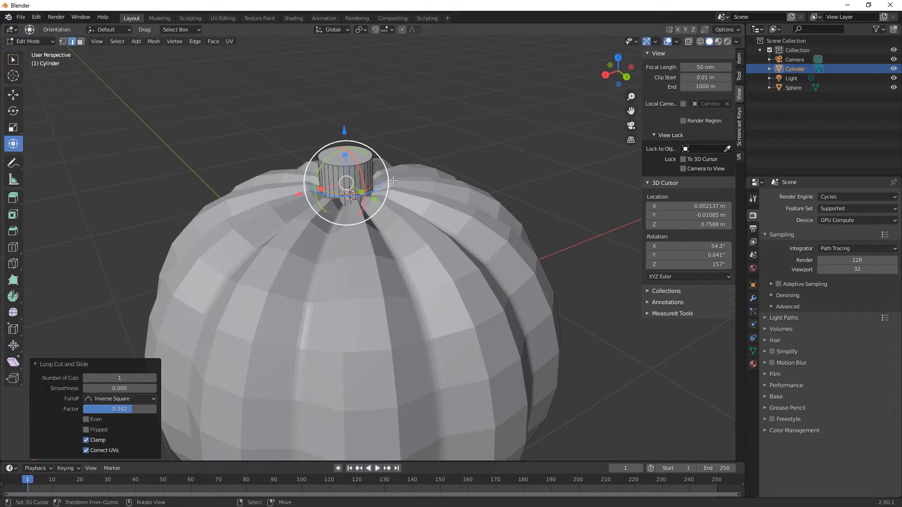
# - Select the ring of side faces above the loop cut, scale it to about 0.753 and lower it about 0.032 m
pyautogui.keyDown('alt'); pyautogui.rightClick(361, 166); pyautogui.keyUp('alt')
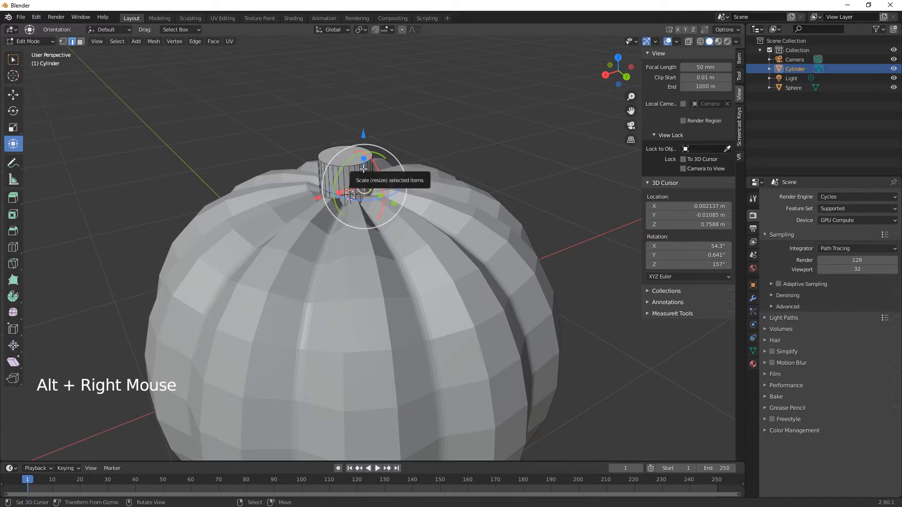
pyautogui.press('3')
pyautogui.keyDown('alt'); pyautogui.rightClick(363, 168); pyautogui.keyUp('alt')
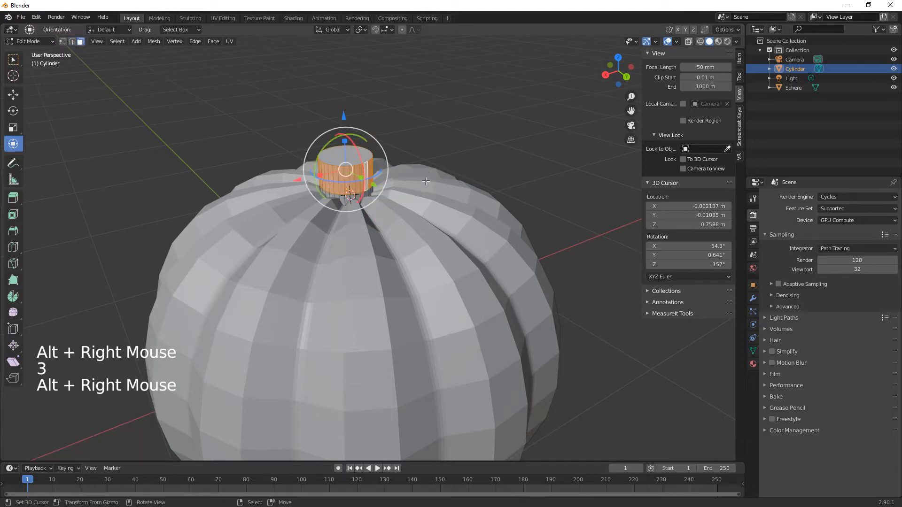
pyautogui.press('s')
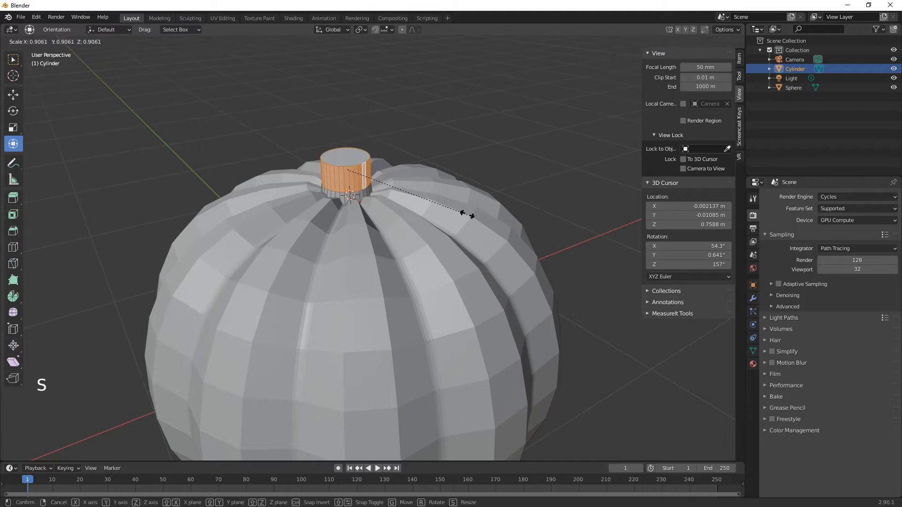
pyautogui.click(445, 211)
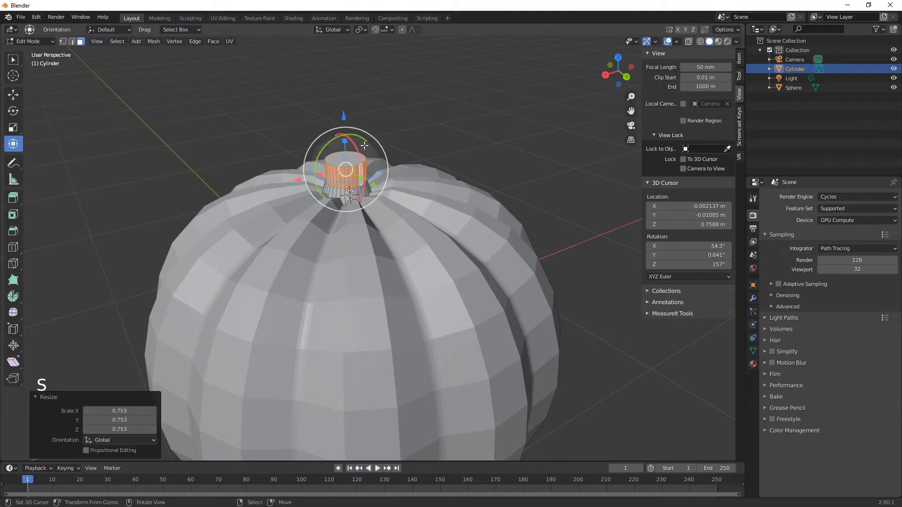
pyautogui.moveTo(346, 120); pyautogui.dragTo(344, 125)
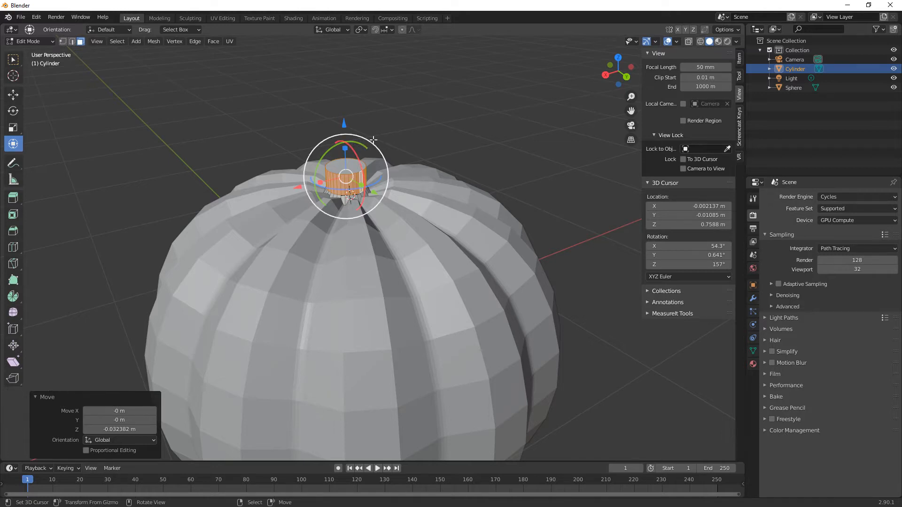
pyautogui.moveTo(343, 124); pyautogui.dragTo(343, 126)
# - Return to Object Mode, raise the stem about 0.024 m along Z and scale it up slightly
pyautogui.moveTo(418, 220); pyautogui.dragTo(359, 201, button='middle')
pyautogui.press('Tab')
pyautogui.moveTo(346, 198); pyautogui.dragTo(340, 195)
pyautogui.press('s')
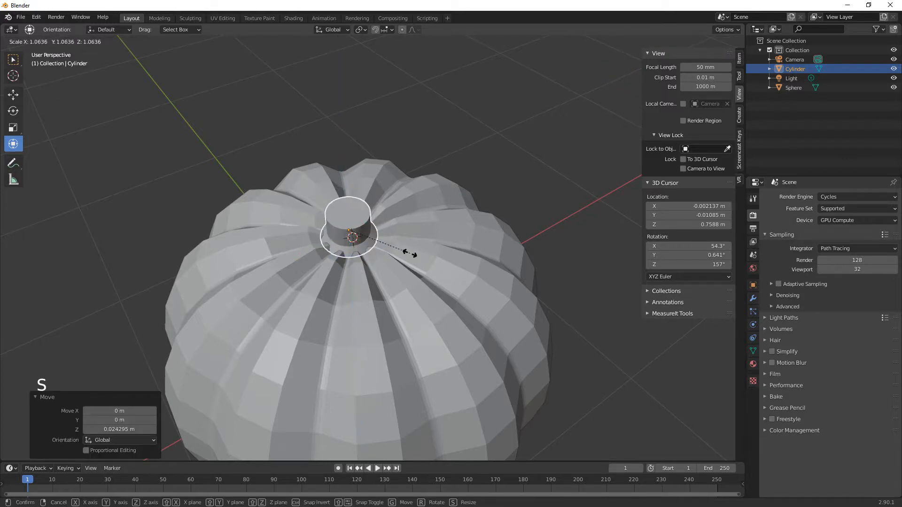
pyautogui.click(413, 258)
# - In Edit Mode, scale the stem's upper ring of side faces to about 0.753 and lower it about 0.009 m
pyautogui.moveTo(413, 258); pyautogui.dragTo(353, 177, button='middle')
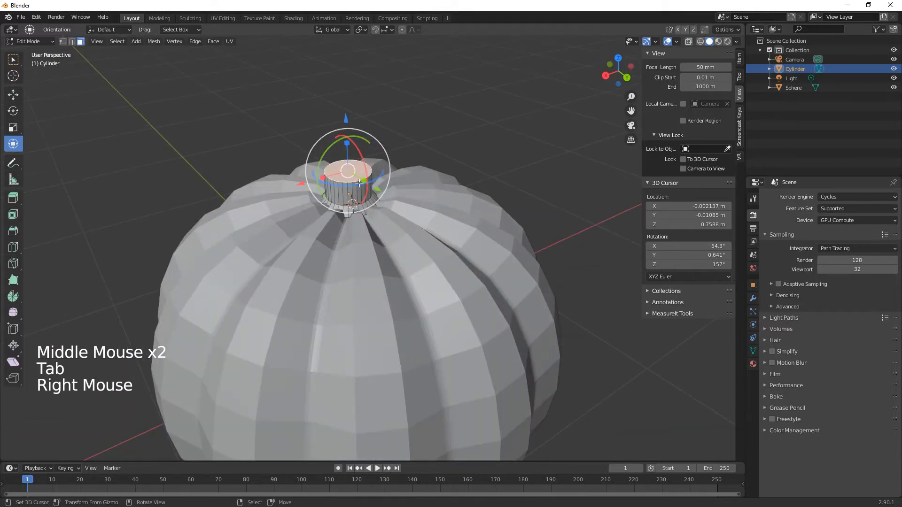
pyautogui.keyDown('alt'); pyautogui.rightClick(399, 199); pyautogui.keyUp('alt')
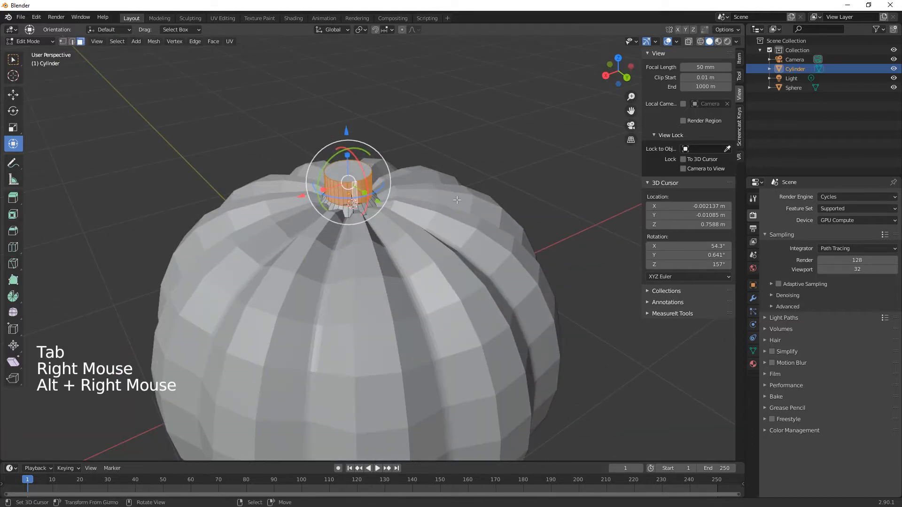
pyautogui.press('s')
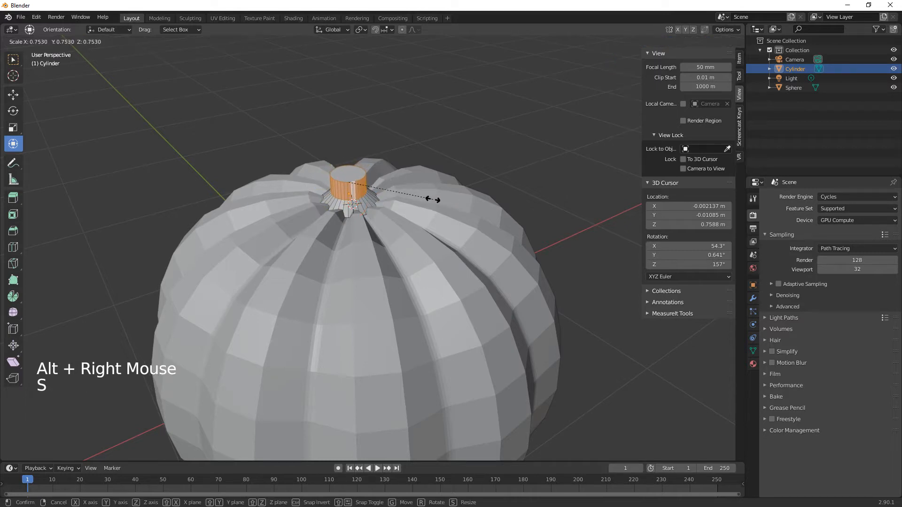
pyautogui.click(430, 199)
pyautogui.moveTo(347, 133); pyautogui.dragTo(347, 136)
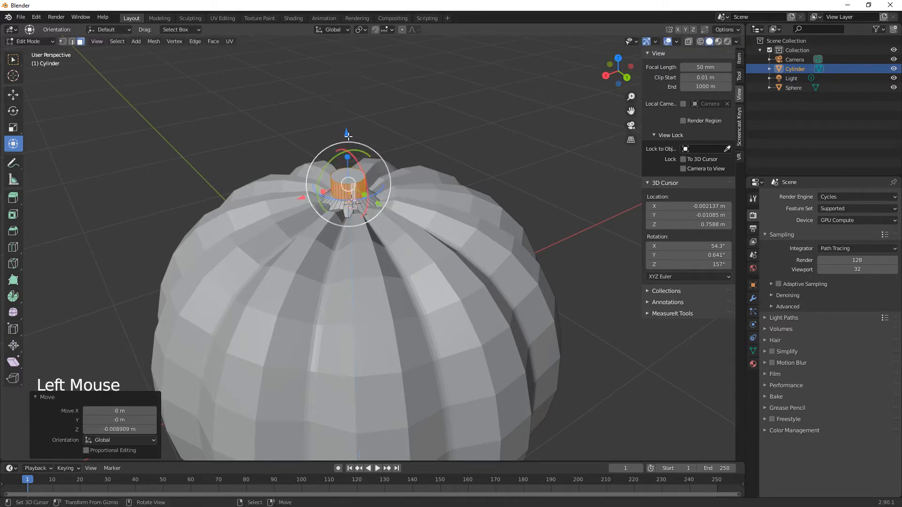
# - Select the top face of the stem and raise it along Z to lengthen the stem
pyautogui.moveTo(428, 275); pyautogui.dragTo(377, 185, button='middle')
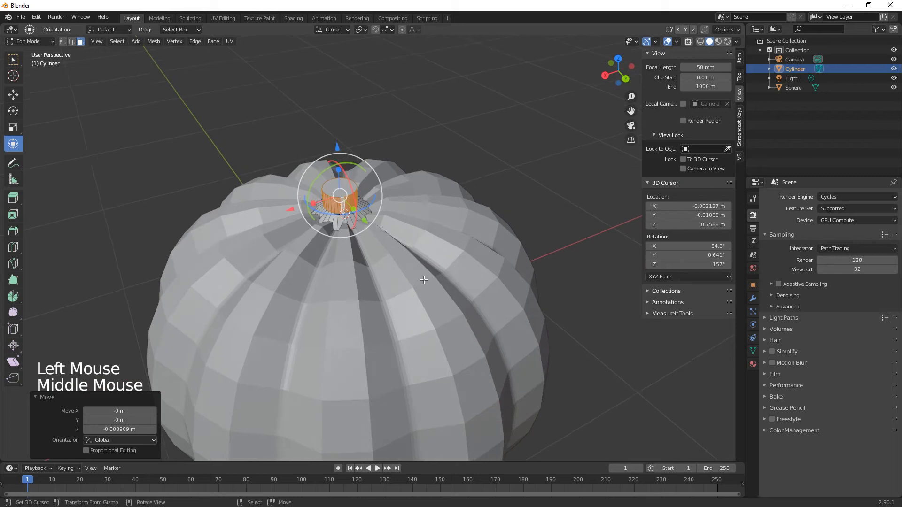
pyautogui.rightClick(335, 184)
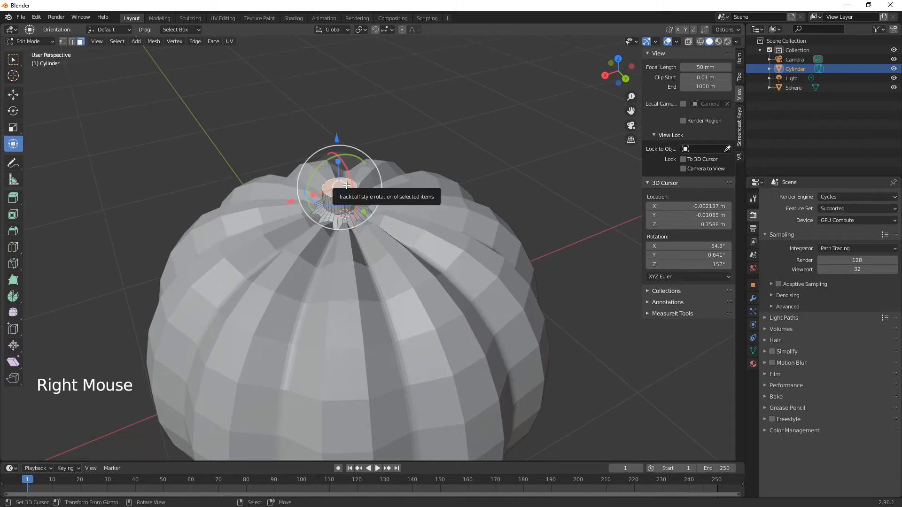
pyautogui.moveTo(439, 289); pyautogui.dragTo(433, 275, button='middle')
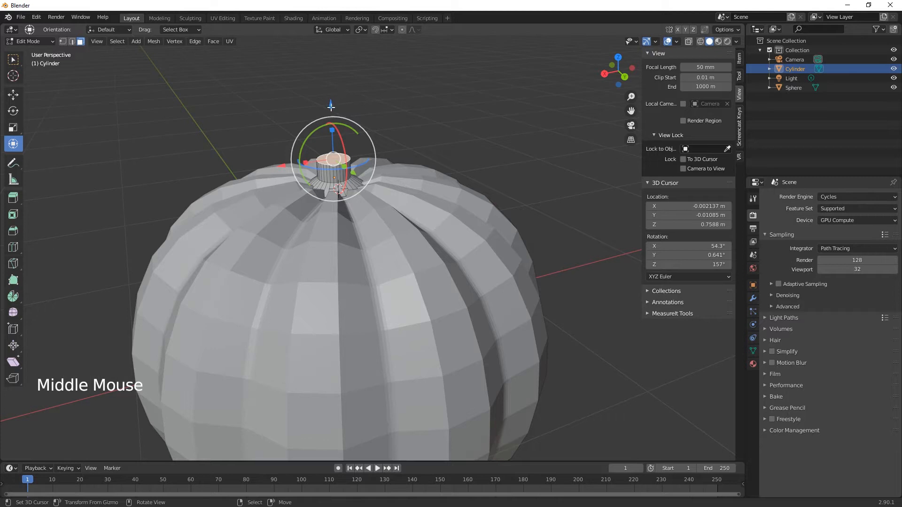
pyautogui.moveTo(331, 107); pyautogui.dragTo(330, 47)
# - Tilt the stem's top face slightly and shift it about -0.095 m along X
pyautogui.moveTo(429, 172); pyautogui.dragTo(419, 230, button='middle')
pyautogui.moveTo(339, 108); pyautogui.dragTo(351, 113)
pyautogui.moveTo(256, 131); pyautogui.dragTo(280, 135)
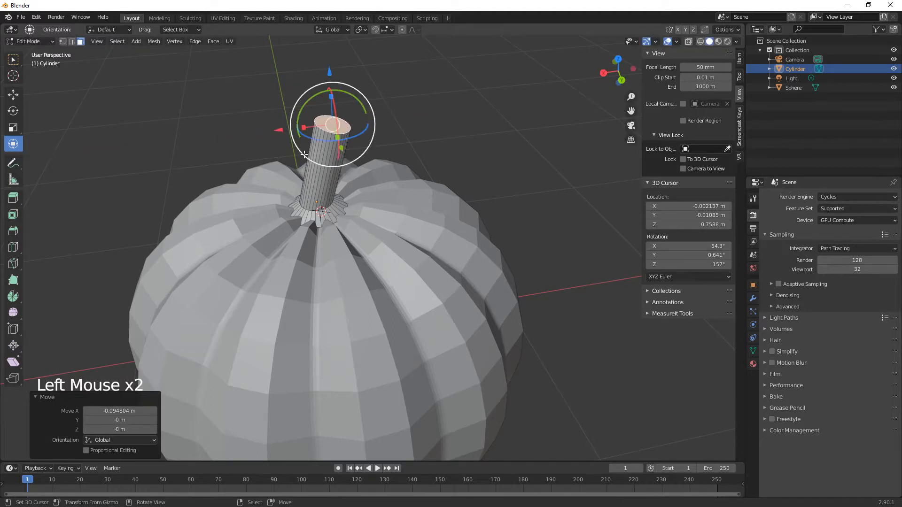
# - Add two evenly spaced horizontal loop cuts around the long section of the stem without sliding them
pyautogui.moveTo(345, 210); pyautogui.dragTo(338, 151, button='middle')
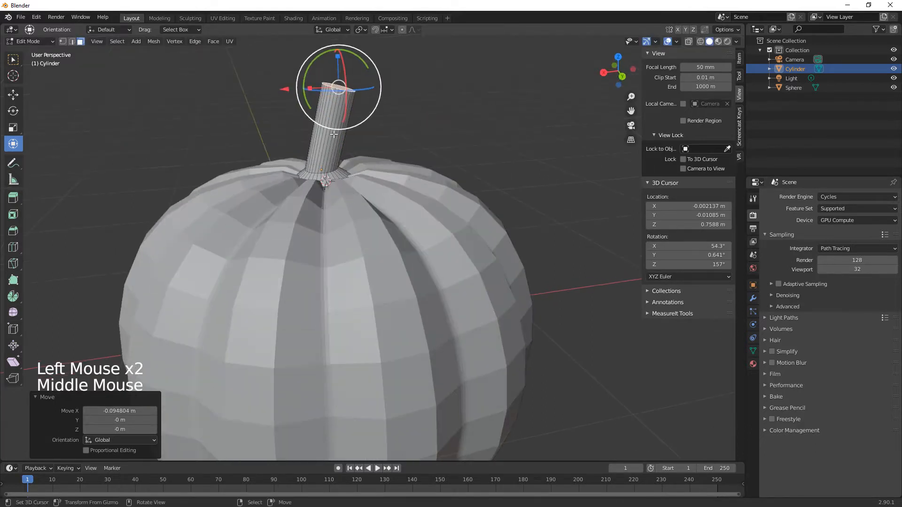
pyautogui.hotkey('ctrl', 'r')
pyautogui.scroll(1, 330, 126)
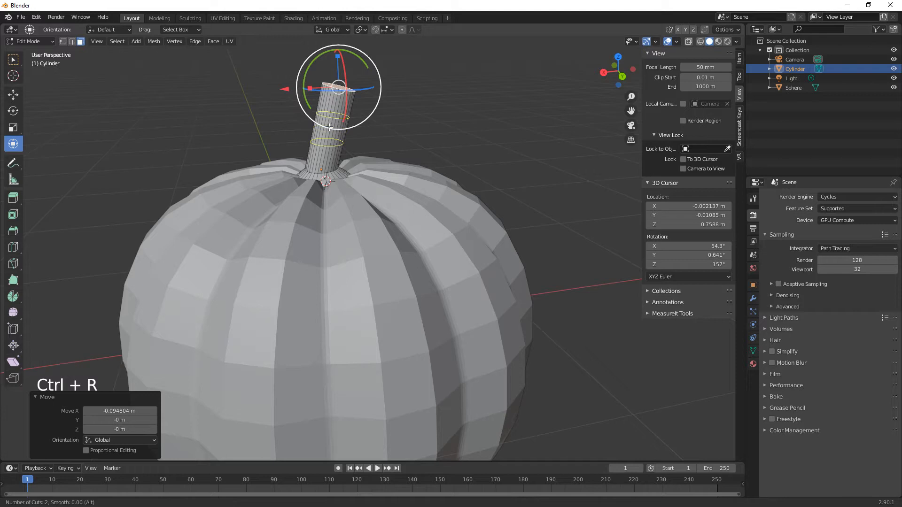
pyautogui.click(330, 126)
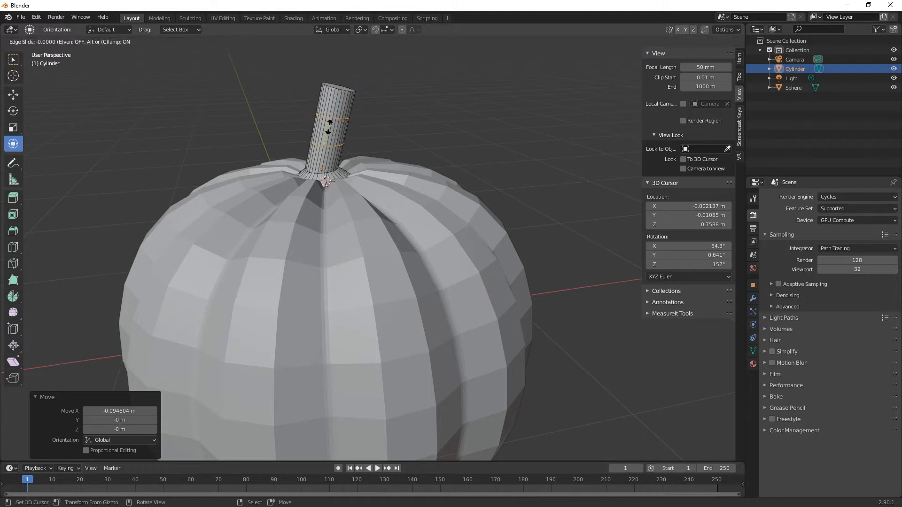
pyautogui.rightClick(330, 127)
pyautogui.click(346, 31)
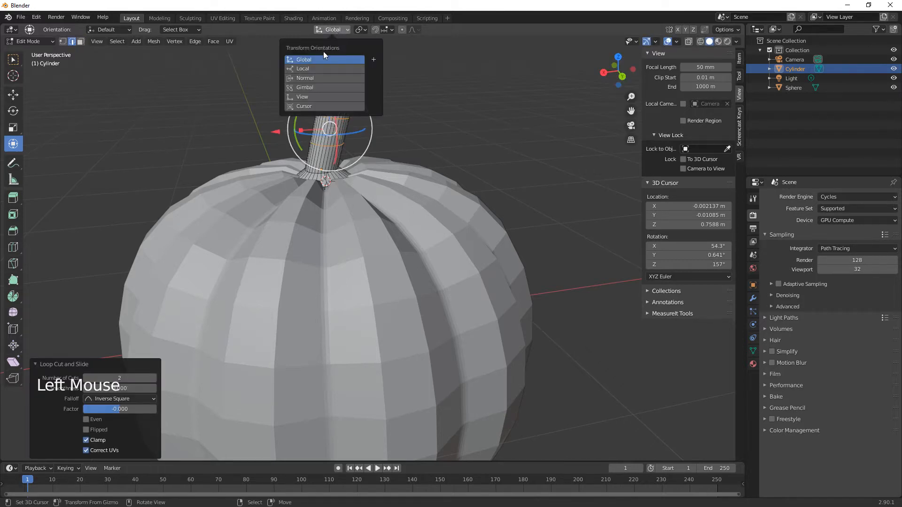
pyautogui.click(311, 77)
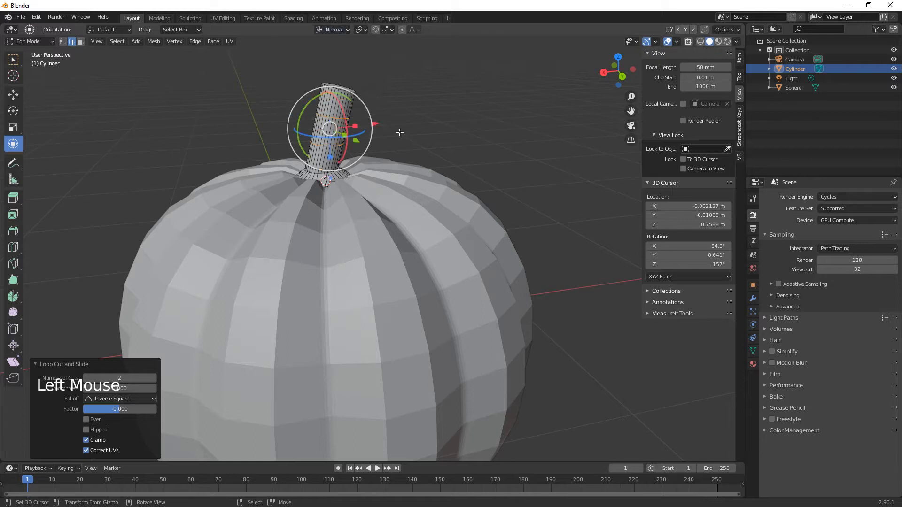
pyautogui.click(326, 31)
pyautogui.click(324, 59)
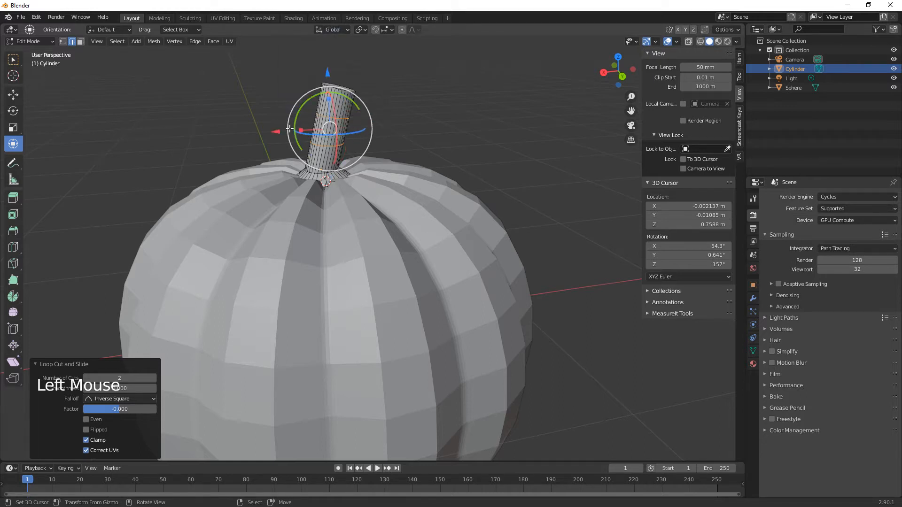
# - Move the two new stem loops about 0.036 m along global X and rotate the top face about -26.9° around Y
pyautogui.moveTo(279, 131); pyautogui.dragTo(271, 131)
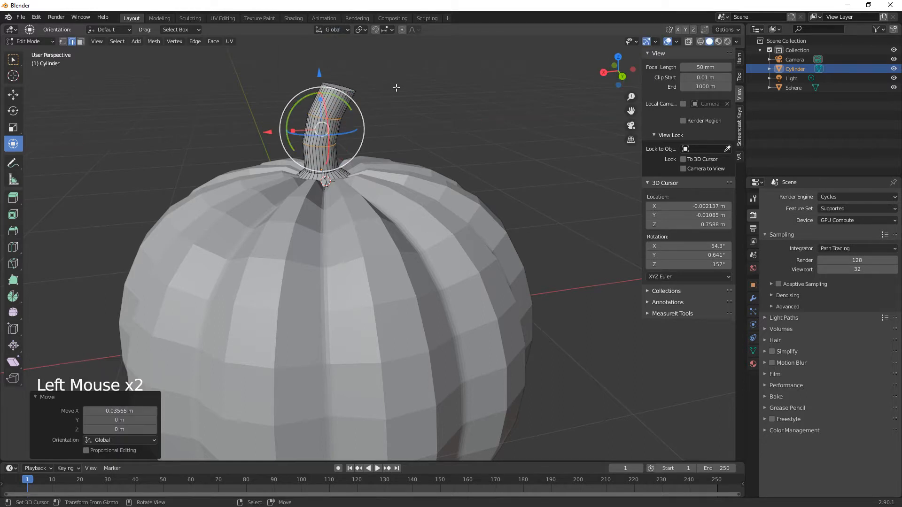
pyautogui.moveTo(450, 169); pyautogui.dragTo(373, 110, button='middle')
pyautogui.rightClick(325, 101)
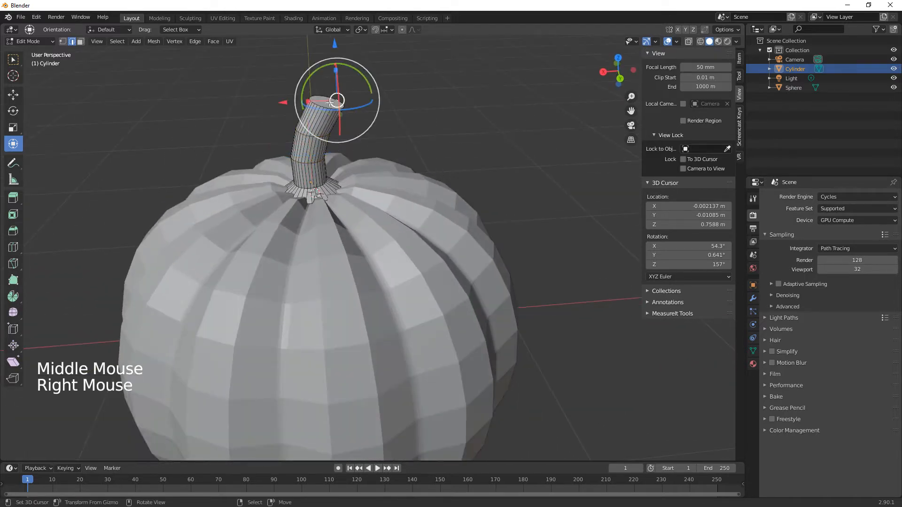
pyautogui.press('3')
pyautogui.rightClick(325, 101)
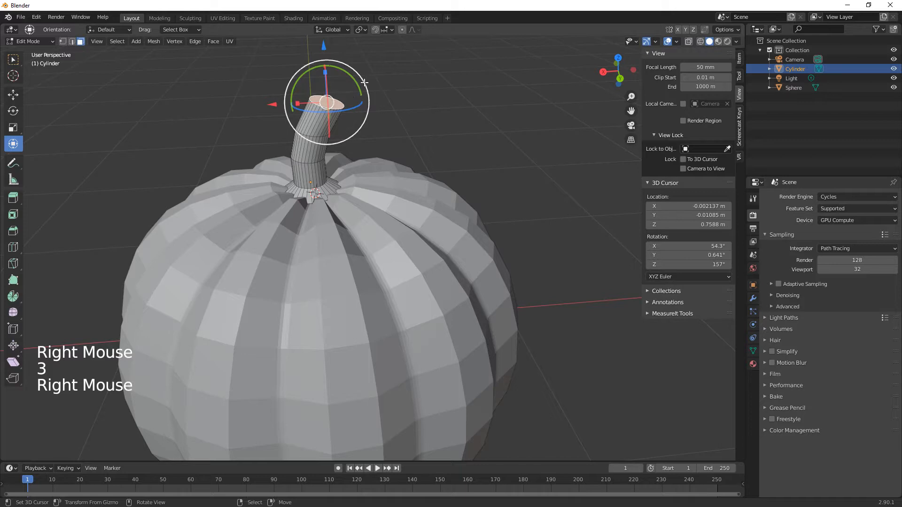
pyautogui.moveTo(361, 92); pyautogui.dragTo(362, 102)
# - Scale down the stem's two upper rings of side faces and reposition them lower and about 0.013 m along X
pyautogui.moveTo(391, 148); pyautogui.dragTo(414, 147, button='middle')
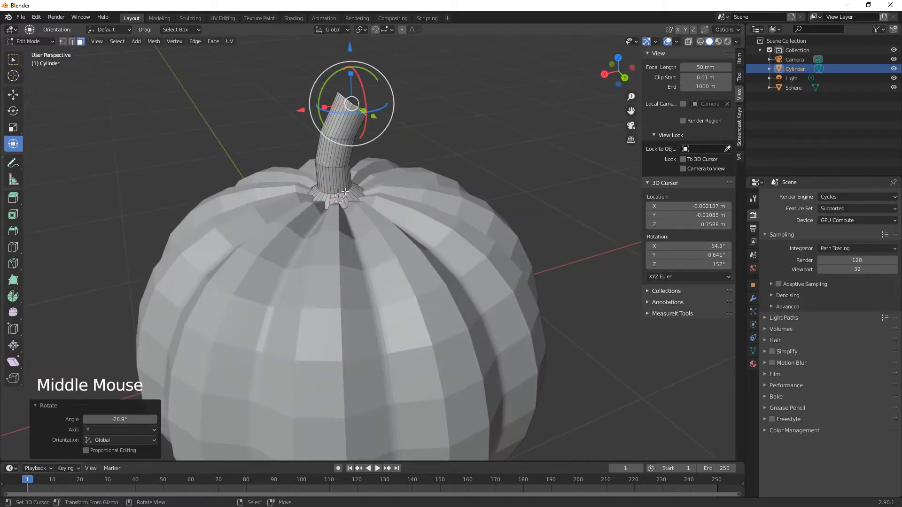
pyautogui.keyDown('alt'); pyautogui.rightClick(343, 154); pyautogui.keyUp('alt')
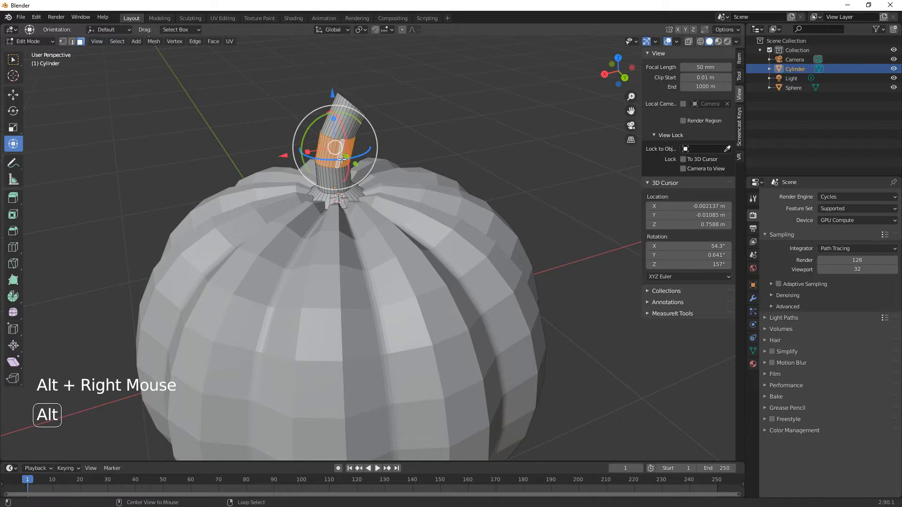
pyautogui.keyDown('alt'); pyautogui.keyDown('shift'); pyautogui.rightClick(355, 126); pyautogui.keyUp('shift'); pyautogui.keyUp('alt')
pyautogui.press('s')
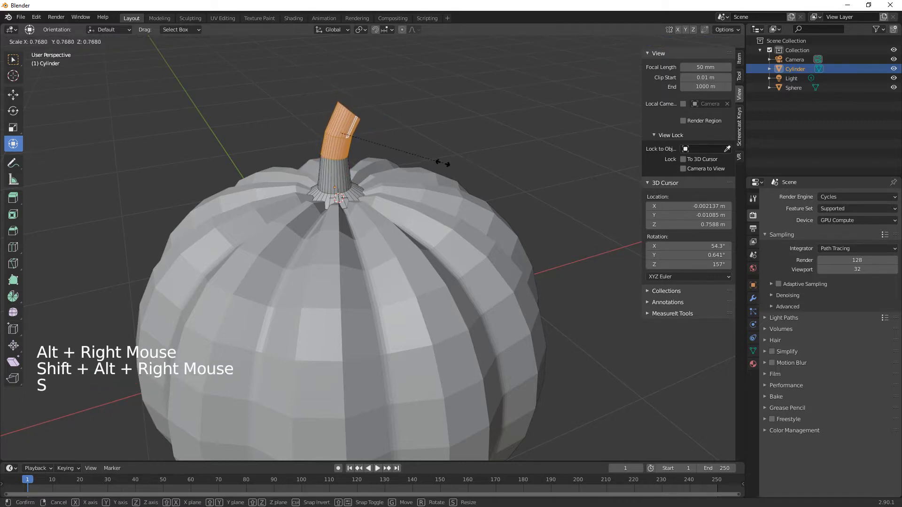
pyautogui.click(433, 164)
pyautogui.moveTo(342, 82); pyautogui.dragTo(342, 102)
pyautogui.moveTo(292, 162); pyautogui.dragTo(288, 163)
# - Select the stem's top face, switch the transform orientation to Normal and move the face about 0.079 m along its Z
pyautogui.moveTo(443, 258); pyautogui.dragTo(425, 250, button='middle')
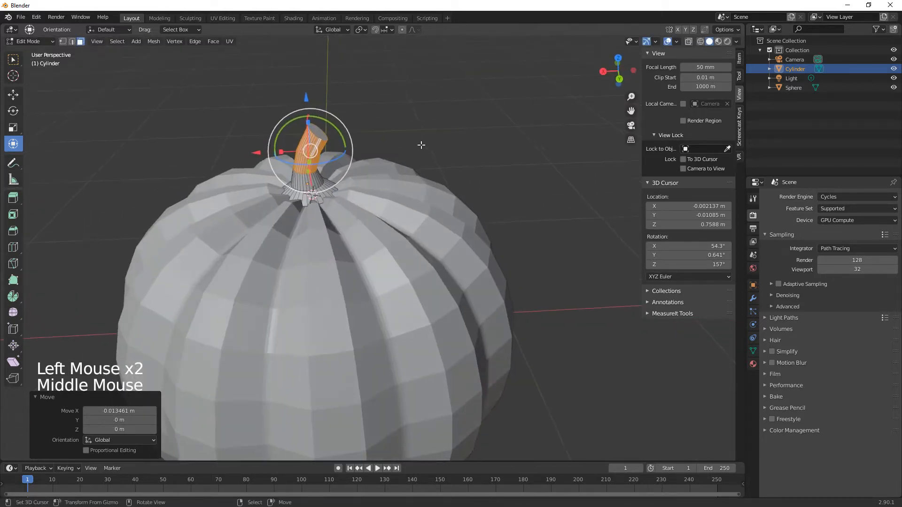
pyautogui.rightClick(323, 132)
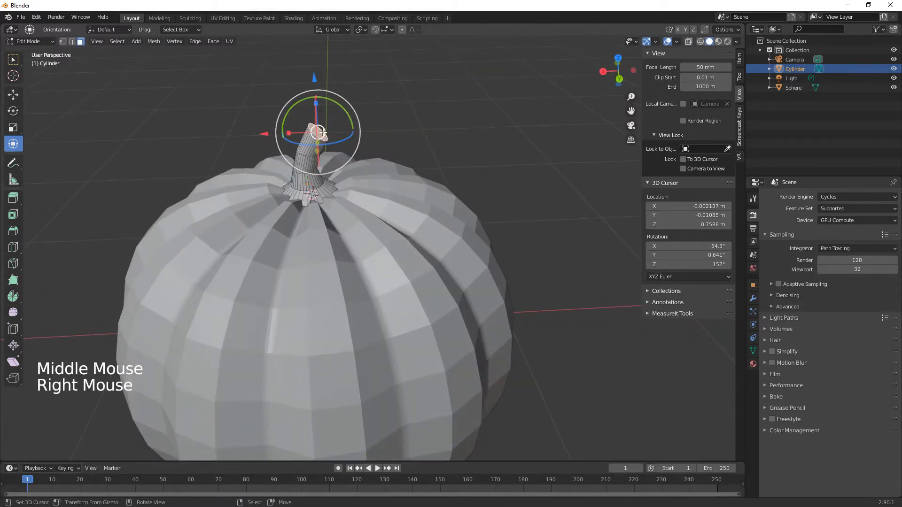
pyautogui.click(342, 31)
pyautogui.click(322, 79)
pyautogui.moveTo(322, 79); pyautogui.dragTo(368, 81, button='middle')
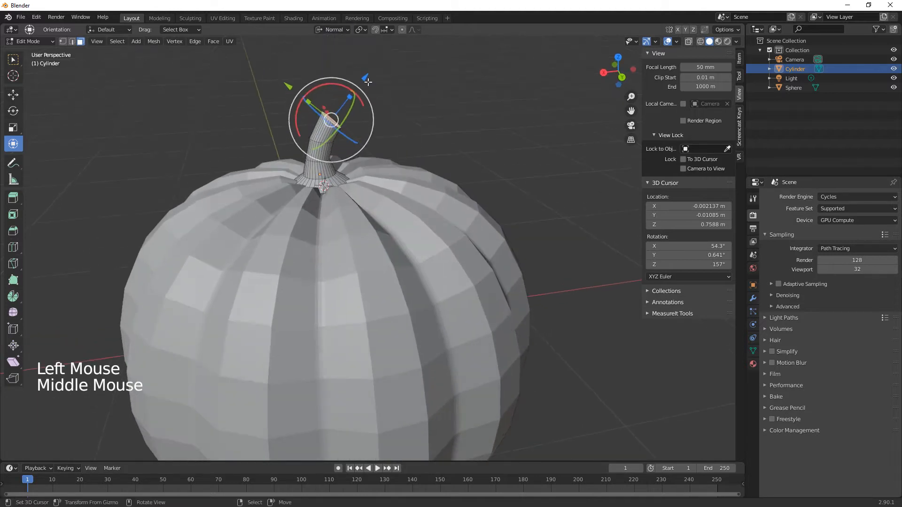
pyautogui.moveTo(368, 82); pyautogui.dragTo(380, 67)
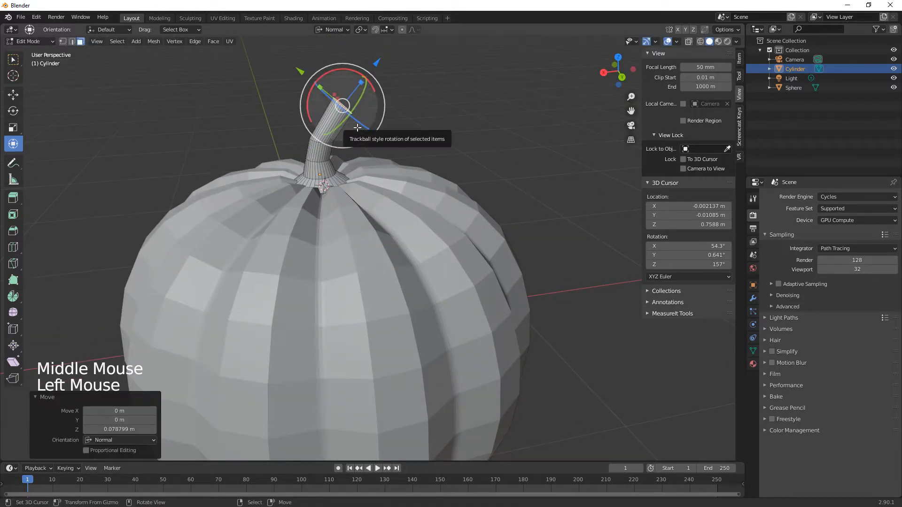
# - Add a loop cut around the stem's upper section and move it about -0.016 m along the normal Y axis
pyautogui.hotkey('ctrl', 'r')
pyautogui.moveTo(347, 130); pyautogui.dragTo(377, 139)
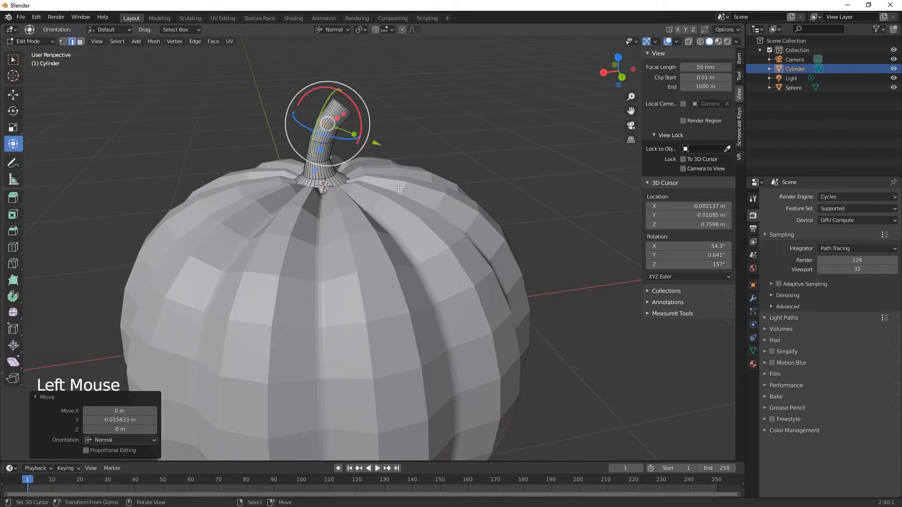
# - Return to Object Mode and scale the whole stem up to about 1.279
pyautogui.moveTo(399, 155); pyautogui.dragTo(438, 280, button='middle')
pyautogui.scroll(-3, 444, 230)
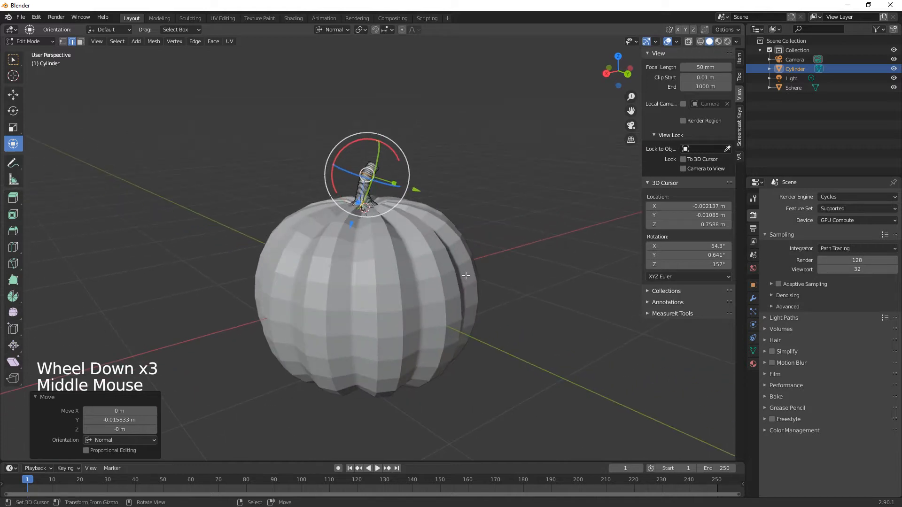
pyautogui.press('Tab')
pyautogui.press('s')
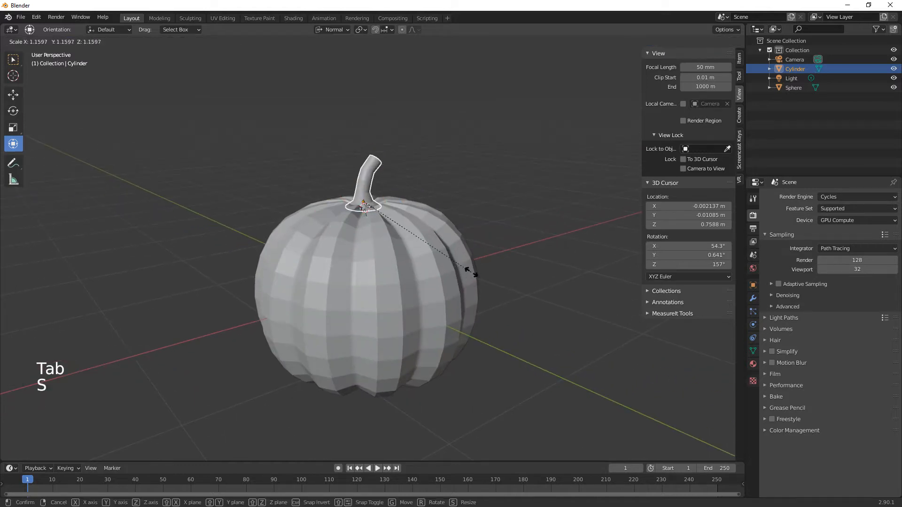
pyautogui.click(479, 278)
# - Select the pumpkin body and add a Subdivision Surface modifier to it
pyautogui.moveTo(447, 300); pyautogui.dragTo(464, 311, button='middle')
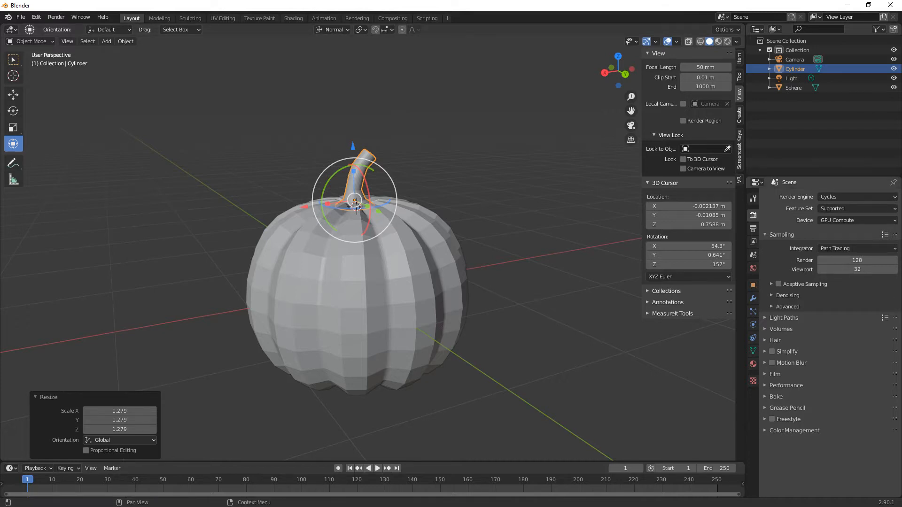
pyautogui.scroll(-2, 828, 328)
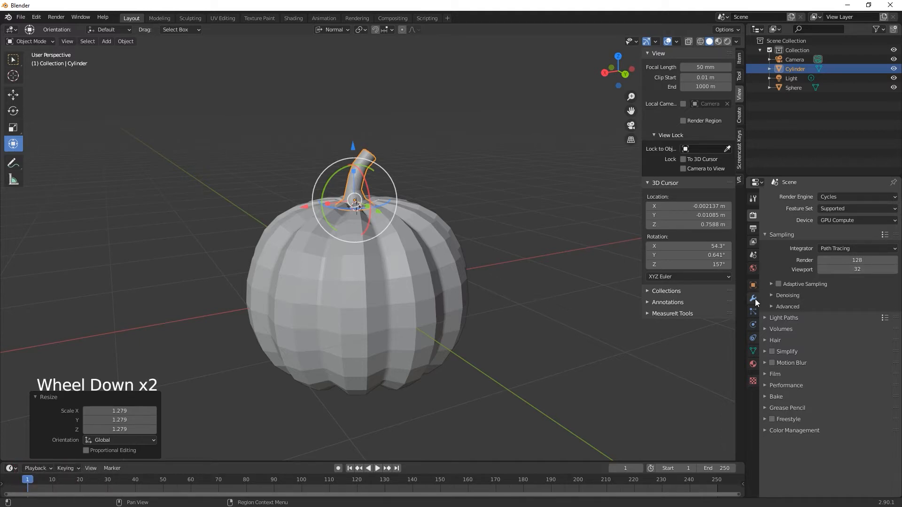
pyautogui.rightClick(420, 275)
pyautogui.click(753, 300)
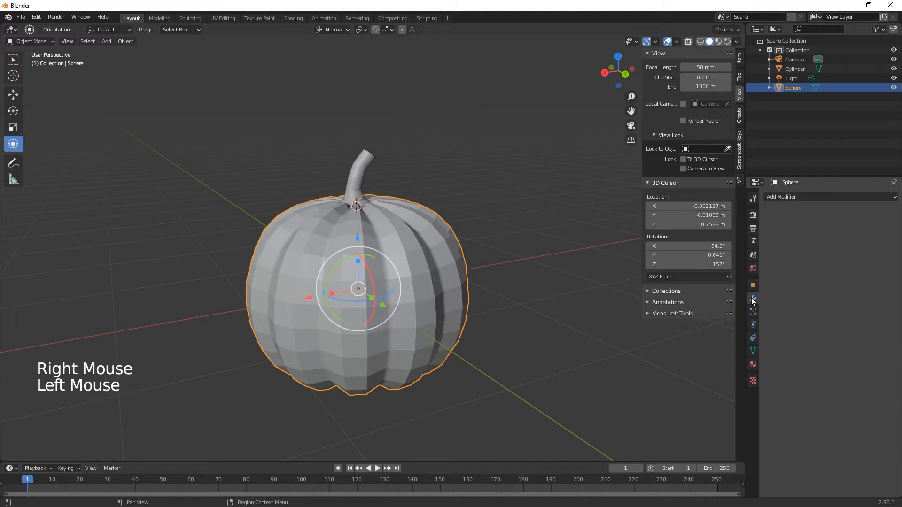
pyautogui.click(810, 194)
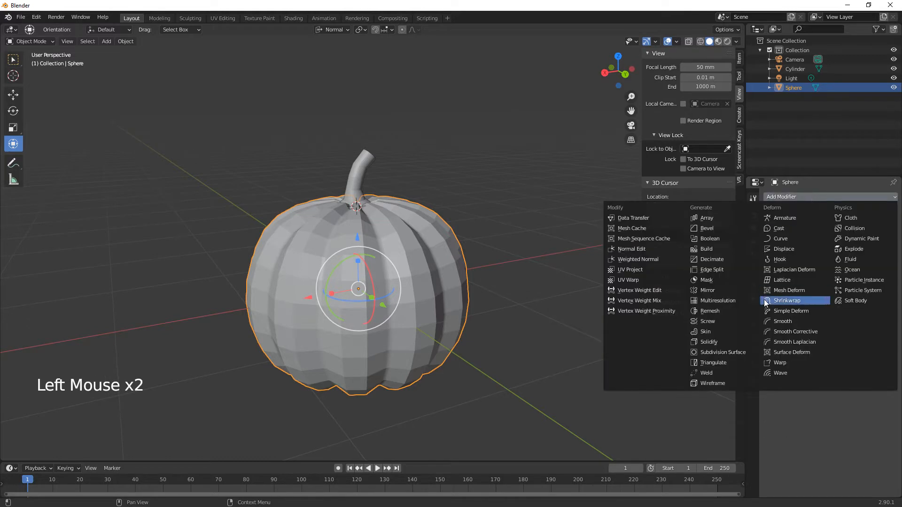
pyautogui.click(721, 351)
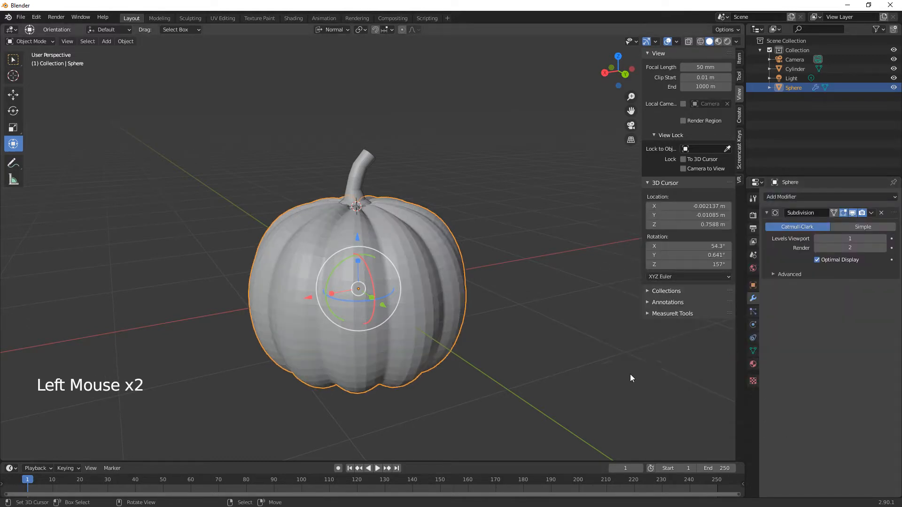
# - Raise the Subdivision modifier's viewport level to 2 and check the smoothed pumpkin from several angles
pyautogui.moveTo(629, 374); pyautogui.dragTo(590, 376, button='middle')
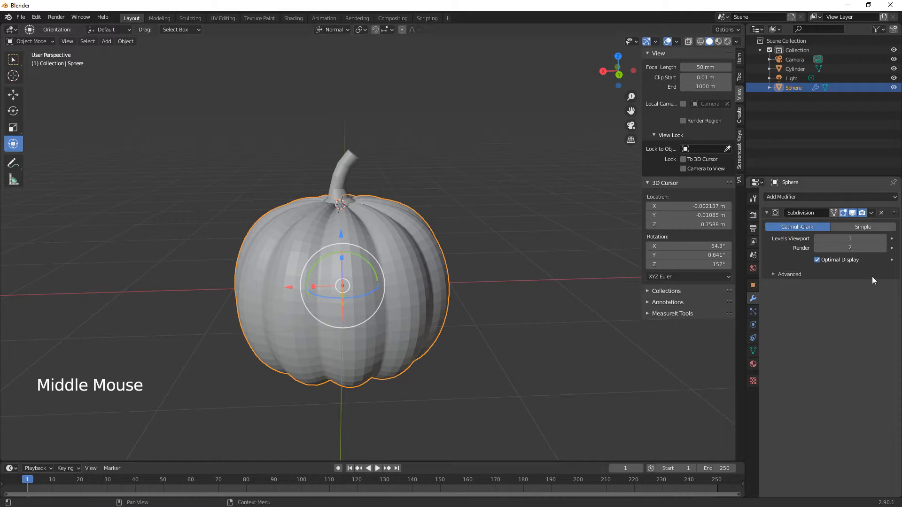
pyautogui.click(888, 239)
pyautogui.moveTo(599, 390); pyautogui.dragTo(590, 411, button='middle')
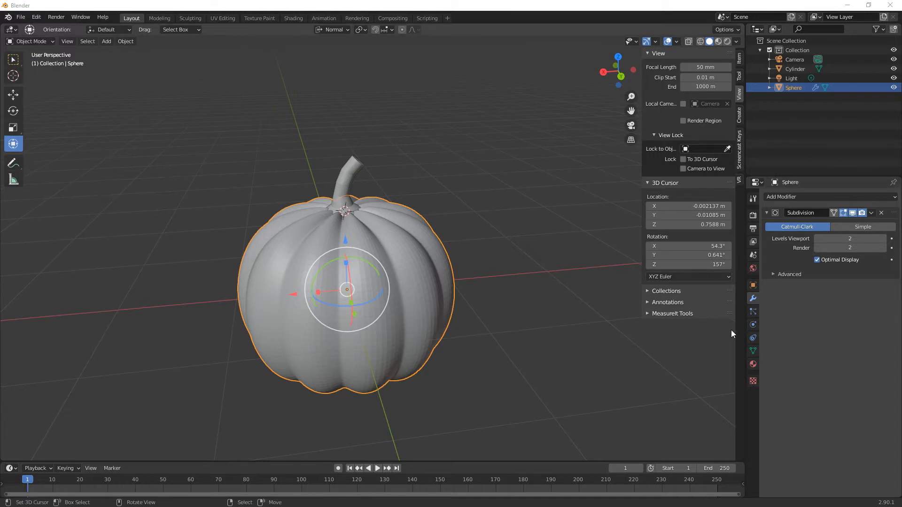
pyautogui.moveTo(478, 367); pyautogui.dragTo(452, 368, button='middle')
pyautogui.scroll(2, 480, 366)
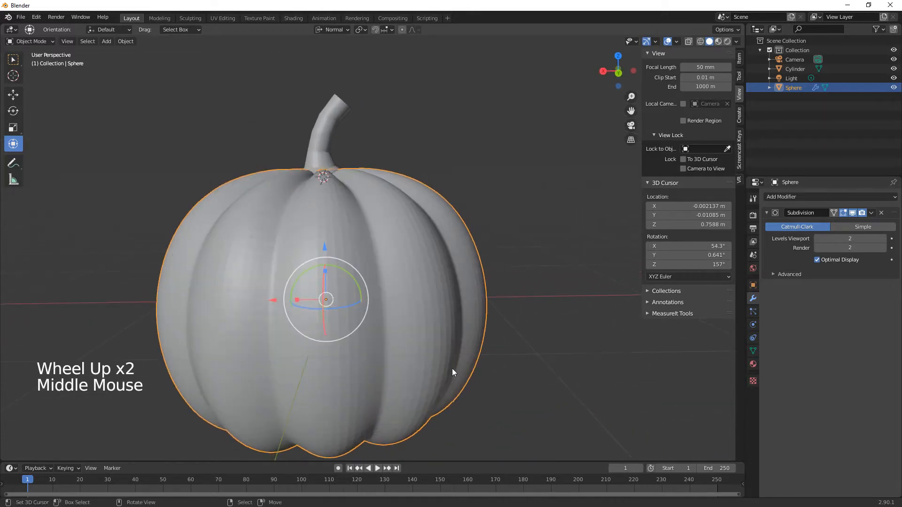
# - Apply the pumpkin body's Subdivision modifier in Object Mode and enter Edit Mode on the denser mesh
pyautogui.press('Tab')
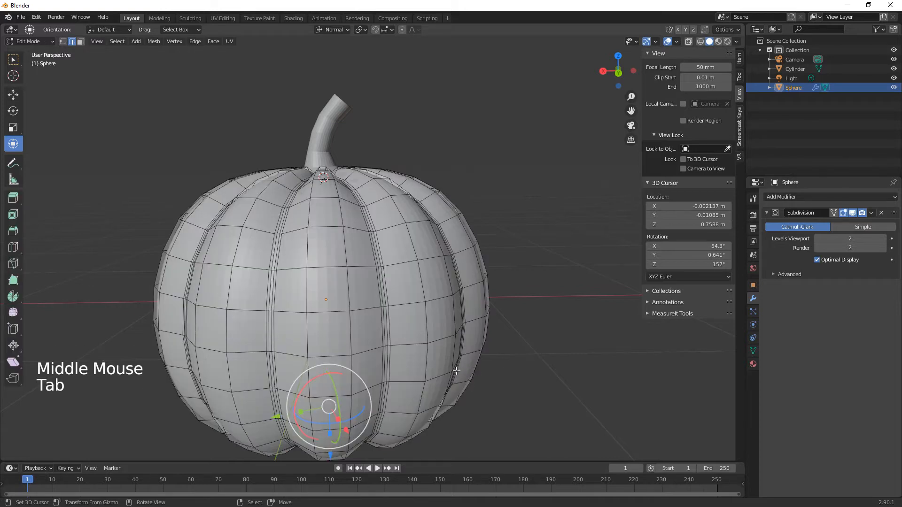
pyautogui.click(871, 214)
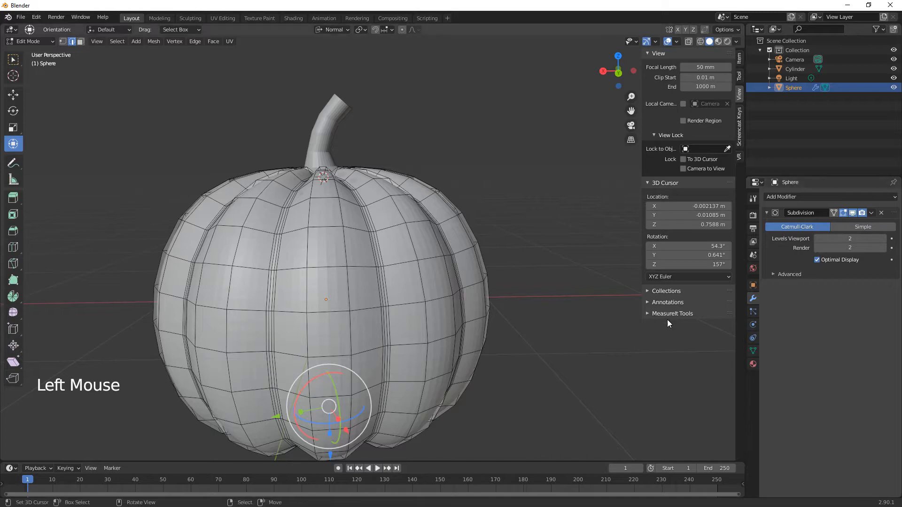
pyautogui.press('Tab')
pyautogui.click(873, 212)
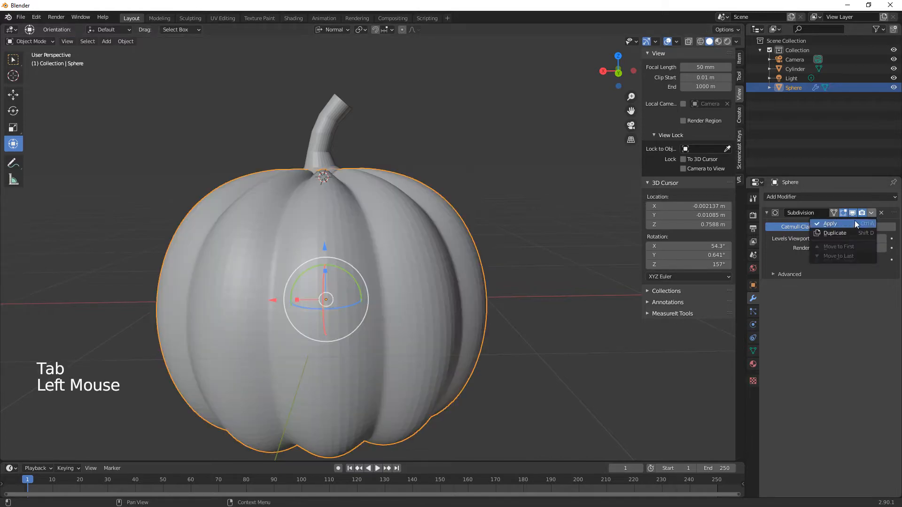
pyautogui.click(855, 221)
pyautogui.press('Tab')
pyautogui.moveTo(565, 404); pyautogui.dragTo(495, 365, button='middle')
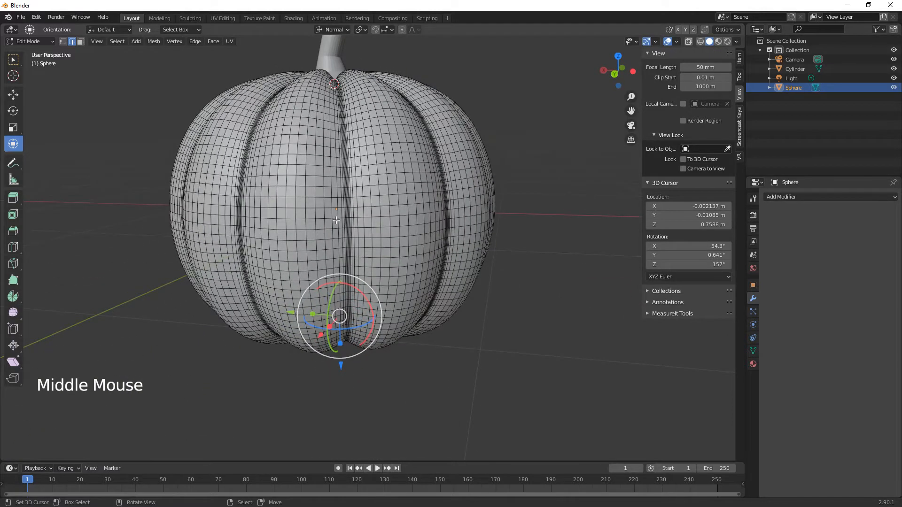
# - Knife-cut a closed five-point eye outline with an inward-pointing corner across the groove on the pumpkin's upper front left
pyautogui.press('k')
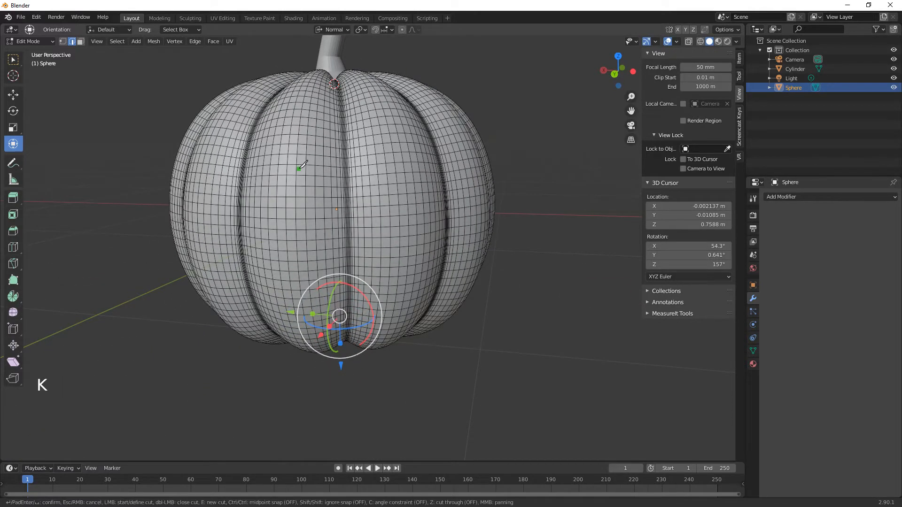
pyautogui.click(274, 135)
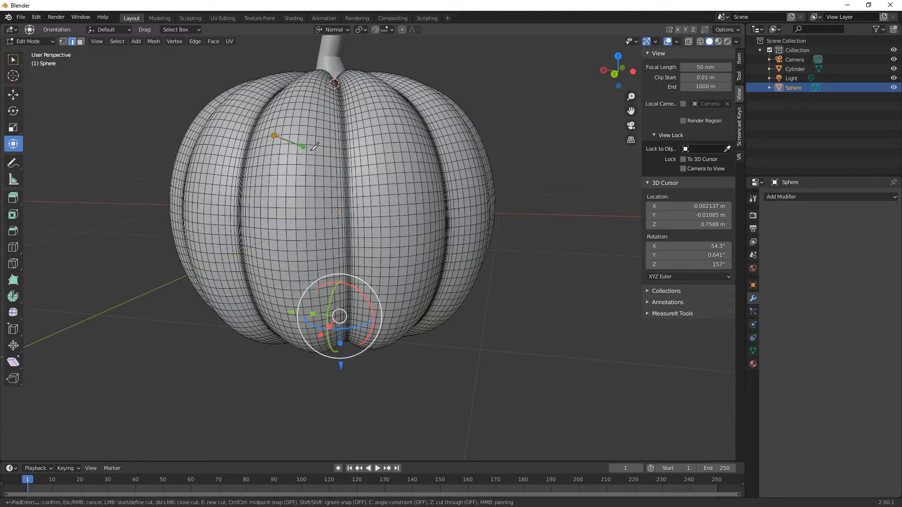
pyautogui.click(362, 165)
pyautogui.click(324, 191)
pyautogui.click(286, 196)
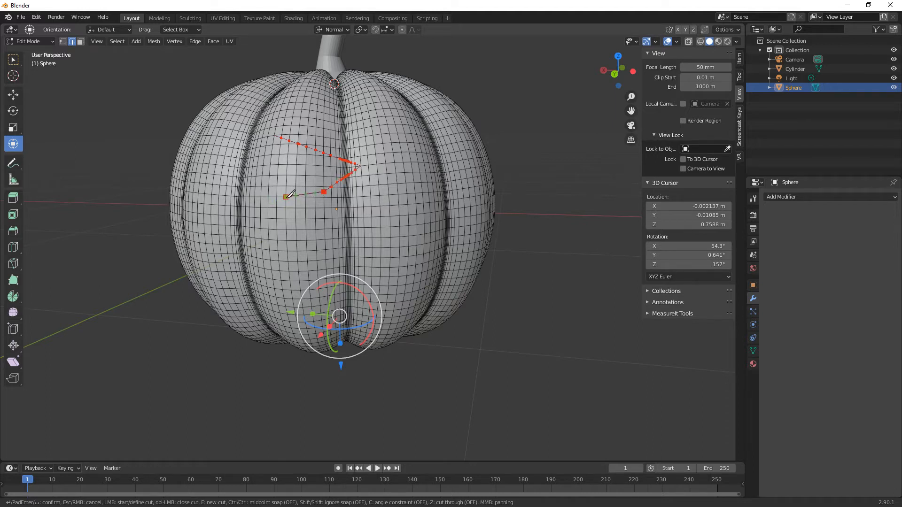
pyautogui.click(270, 175)
pyautogui.click(274, 137)
pyautogui.press('Return')
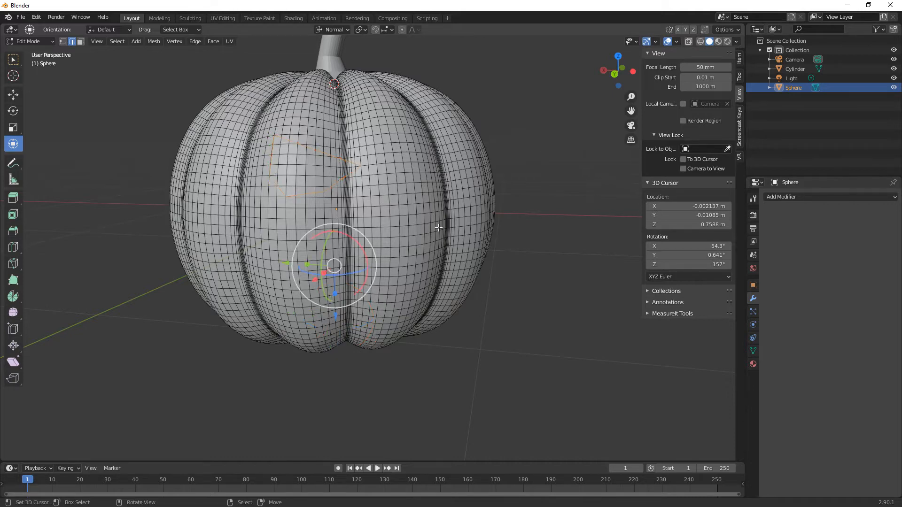
# - Knife-cut a matching closed, pointed outline for the second eye on the upper front right of the pumpkin, its tip facing the first eye
pyautogui.moveTo(438, 228); pyautogui.dragTo(355, 176, button='middle')
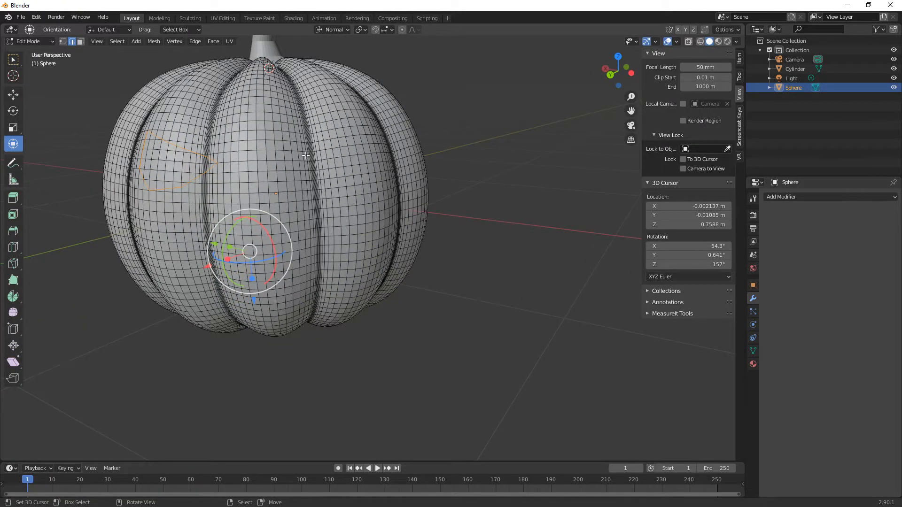
pyautogui.press('k')
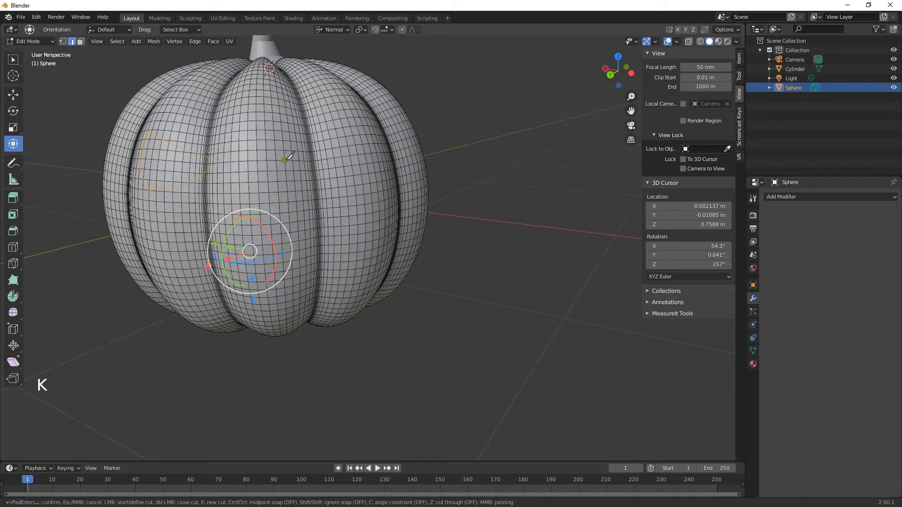
pyautogui.click(284, 160)
pyautogui.click(340, 119)
pyautogui.click(367, 135)
pyautogui.click(338, 187)
pyautogui.click(285, 160)
pyautogui.press('Return')
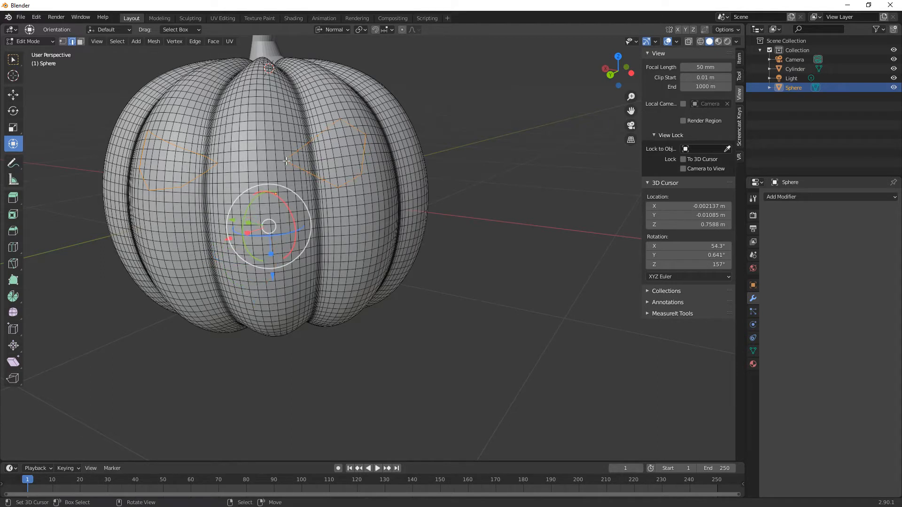
# - Circle-select most of the mesh inside the first eye outline on the pumpkin's front left
pyautogui.moveTo(194, 235); pyautogui.dragTo(215, 241, button='middle')
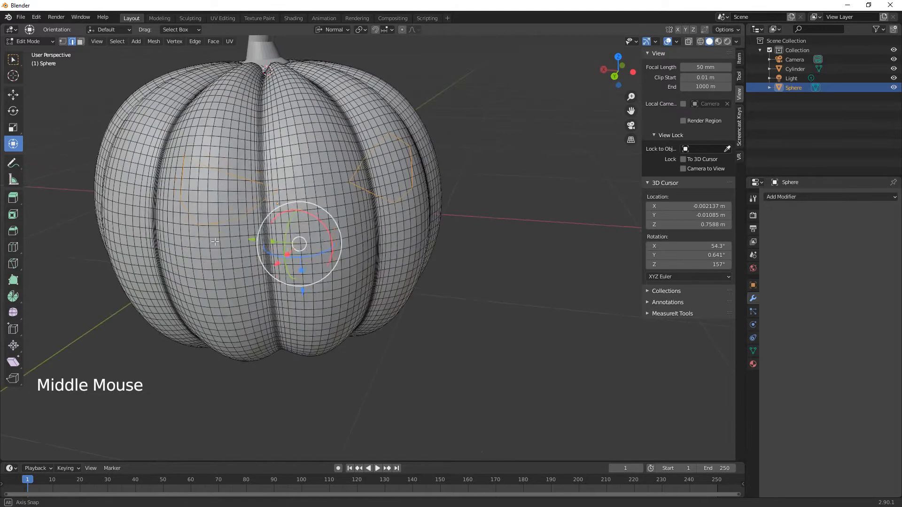
pyautogui.press('c')
pyautogui.moveTo(202, 195)
pyautogui.mouseDown()
pyautogui.moveTo(225, 201)
pyautogui.moveTo(206, 205)
pyautogui.moveTo(195, 185)
pyautogui.moveTo(246, 193)
pyautogui.mouseUp()
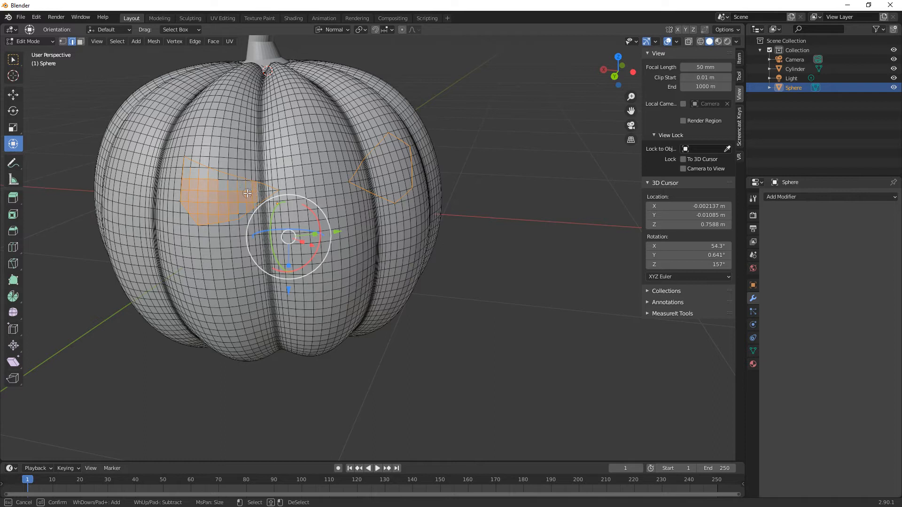
pyautogui.moveTo(254, 193)
pyautogui.mouseDown()
pyautogui.moveTo(267, 193)
pyautogui.moveTo(236, 210)
pyautogui.mouseUp()
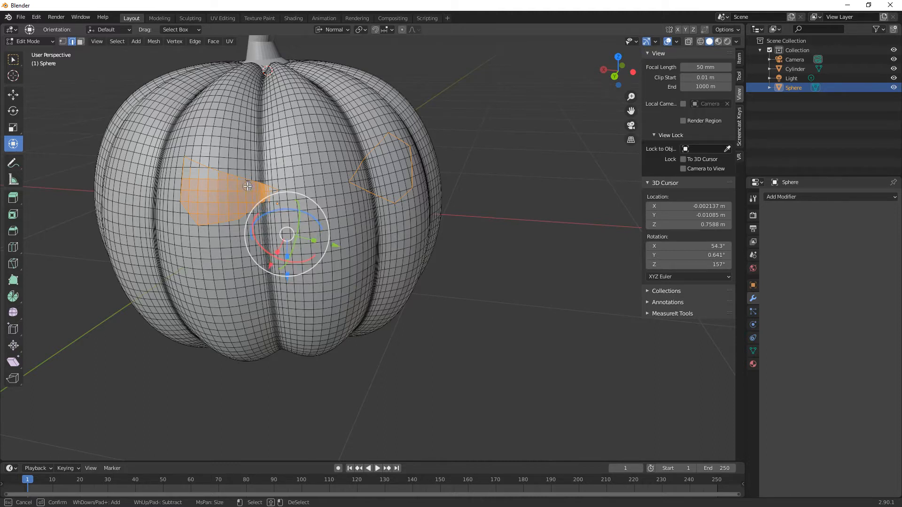
pyautogui.moveTo(249, 186); pyautogui.dragTo(239, 186)
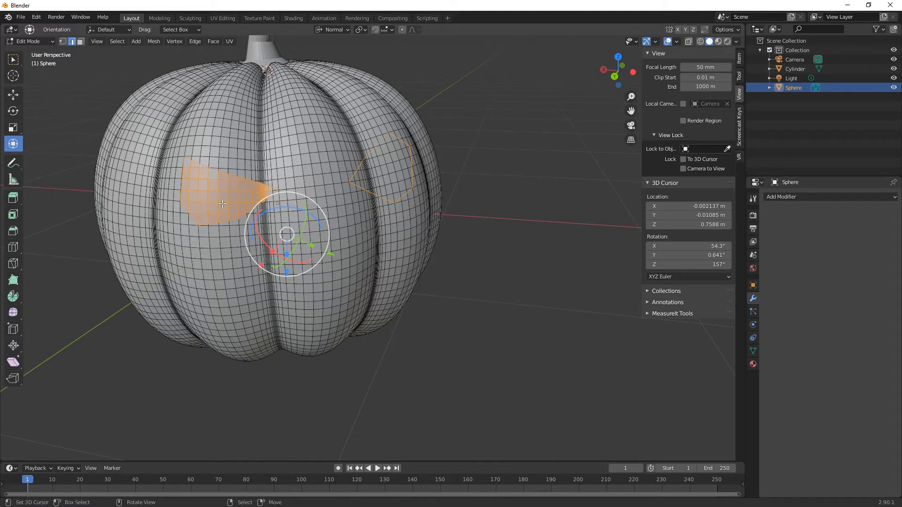
# - In face selection mode, add the missed faces at the first eye's tip, upper edge and outer corner, and delete all its selected faces
pyautogui.scroll(2, 215, 212)
pyautogui.keyDown('shift'); pyautogui.moveTo(216, 211); pyautogui.dragTo(255, 234, button='middle'); pyautogui.keyUp('shift')
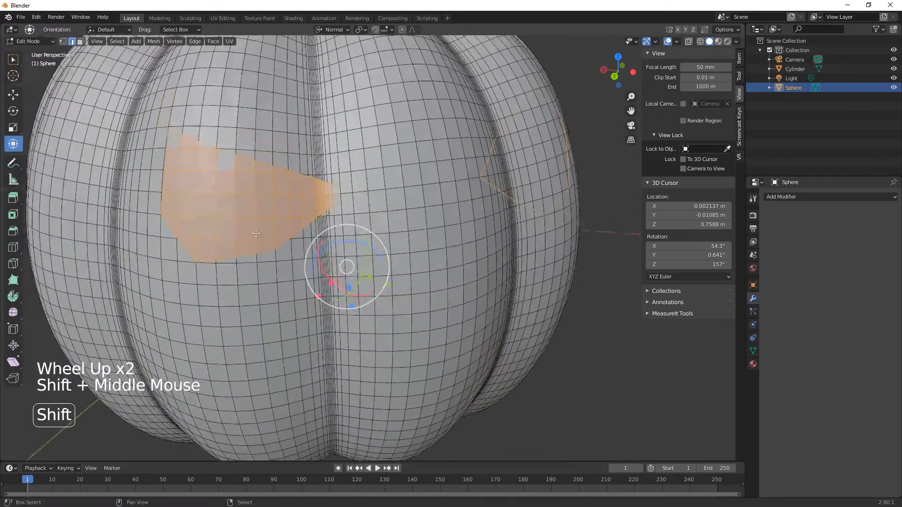
pyautogui.keyDown('shift'); pyautogui.rightClick(336, 197); pyautogui.keyUp('shift')
pyautogui.keyDown('shift'); pyautogui.rightClick(339, 193); pyautogui.keyUp('shift')
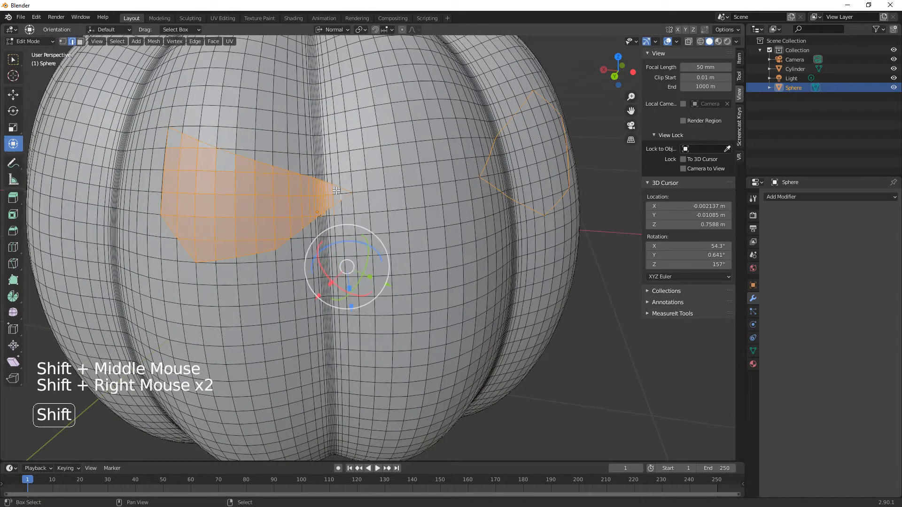
pyautogui.click(79, 41)
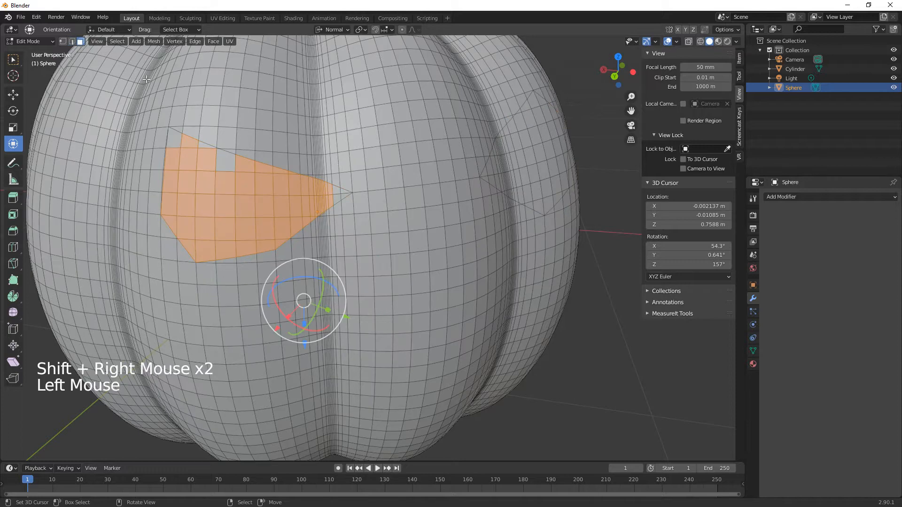
pyautogui.keyDown('shift'); pyautogui.rightClick(344, 191); pyautogui.keyUp('shift')
pyautogui.keyDown('shift'); pyautogui.rightClick(344, 191); pyautogui.keyUp('shift')
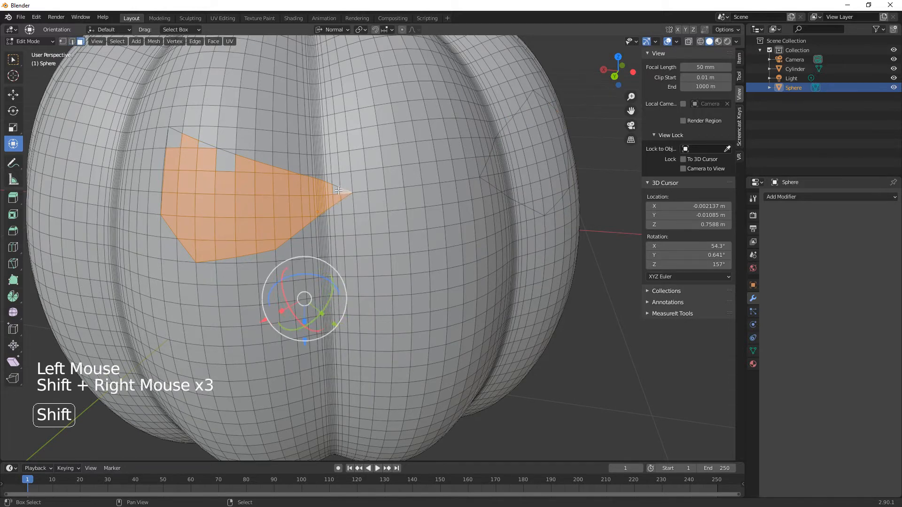
pyautogui.keyDown('shift'); pyautogui.rightClick(337, 188); pyautogui.keyUp('shift')
pyautogui.keyDown('shift'); pyautogui.rightClick(225, 160); pyautogui.keyUp('shift')
pyautogui.keyDown('shift'); pyautogui.rightClick(202, 146); pyautogui.keyUp('shift')
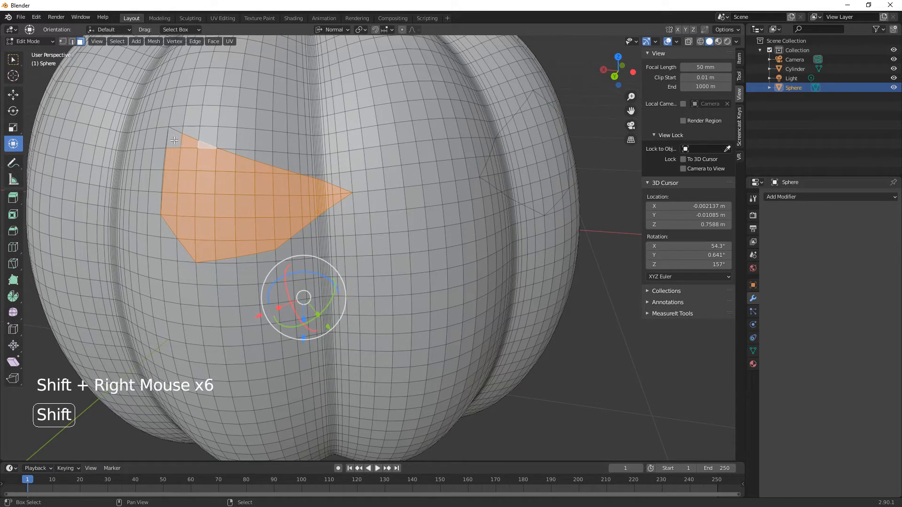
pyautogui.keyDown('shift'); pyautogui.rightClick(174, 138); pyautogui.keyUp('shift')
pyautogui.moveTo(433, 262); pyautogui.dragTo(419, 262, button='middle')
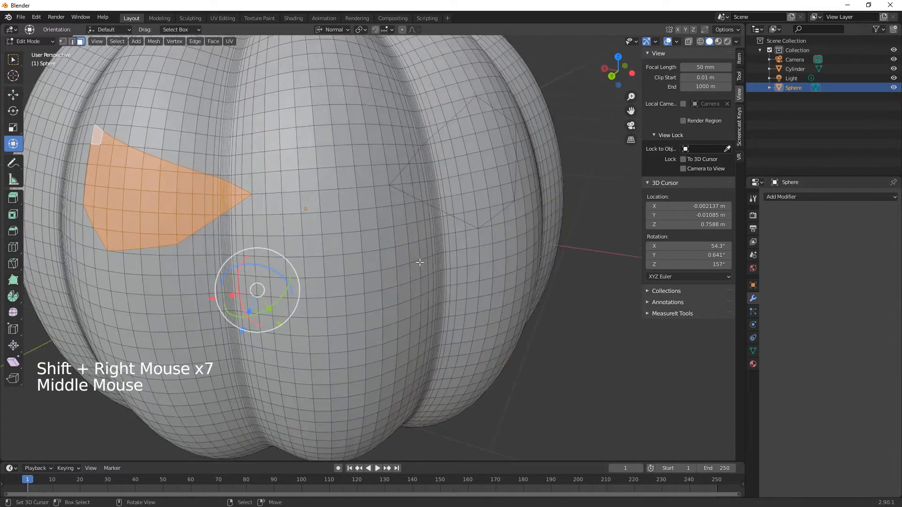
pyautogui.press('Delete')
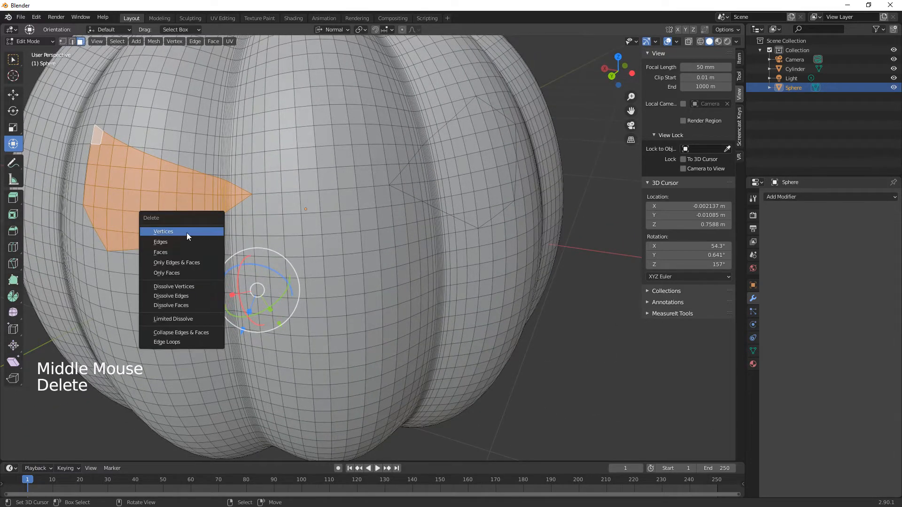
pyautogui.click(168, 251)
# - Circle-select all faces inside the second eye outline, deselecting any outside it, and delete them to open the eye hole
pyautogui.moveTo(376, 280); pyautogui.dragTo(349, 276, button='middle')
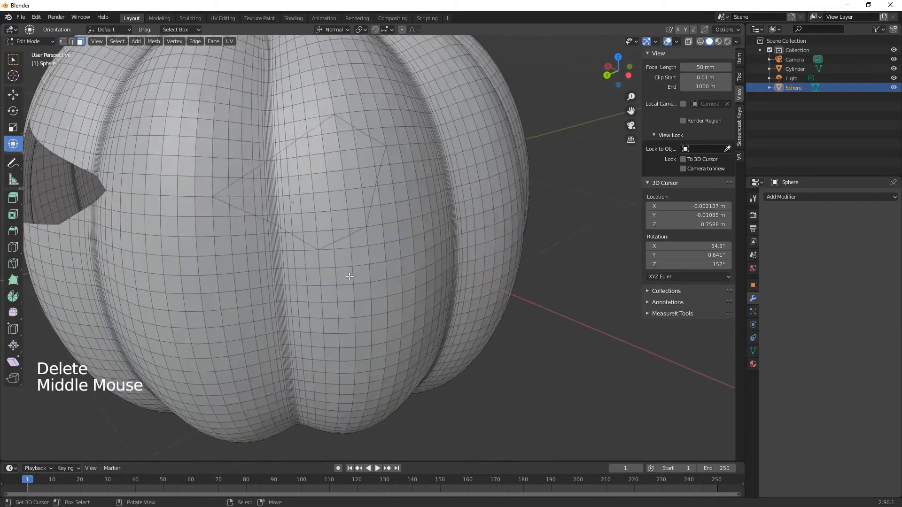
pyautogui.press('c')
pyautogui.moveTo(346, 176)
pyautogui.mouseDown()
pyautogui.moveTo(338, 145)
pyautogui.moveTo(305, 167)
pyautogui.moveTo(310, 153)
pyautogui.moveTo(282, 167)
pyautogui.moveTo(249, 194)
pyautogui.moveTo(296, 229)
pyautogui.moveTo(354, 222)
pyautogui.moveTo(368, 152)
pyautogui.moveTo(348, 137)
pyautogui.moveTo(314, 167)
pyautogui.mouseUp()
pyautogui.keyDown('shift'); pyautogui.click(364, 247); pyautogui.keyUp('shift')
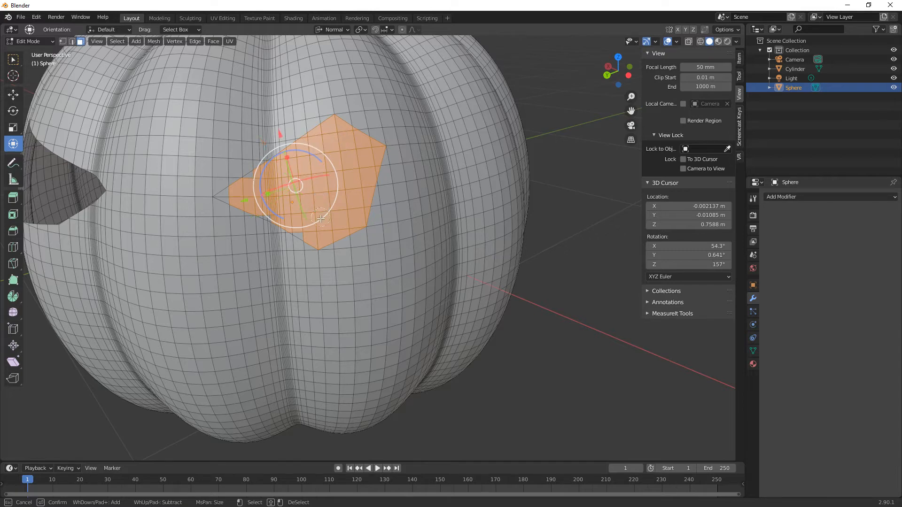
pyautogui.moveTo(310, 226)
pyautogui.mouseDown()
pyautogui.moveTo(238, 194)
pyautogui.moveTo(253, 183)
pyautogui.mouseUp()
pyautogui.keyDown('shift'); pyautogui.click(270, 241); pyautogui.keyUp('shift')
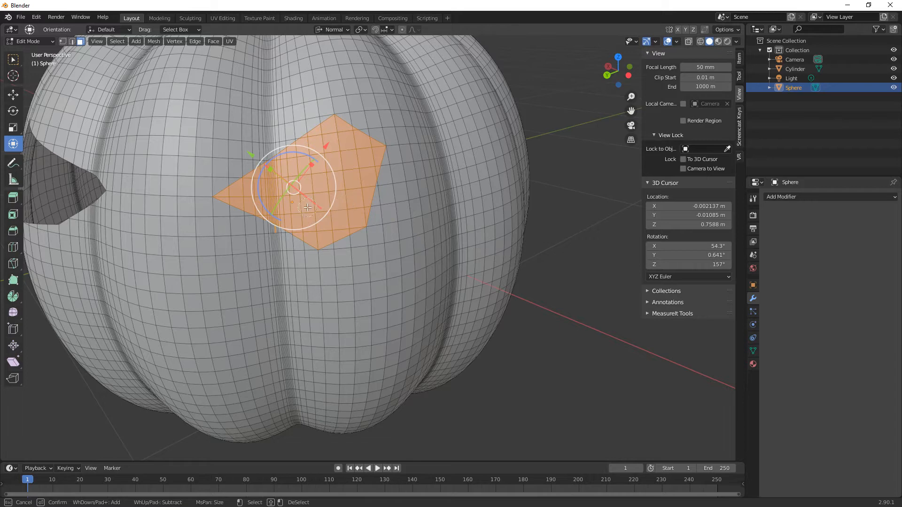
pyautogui.press('Escape')
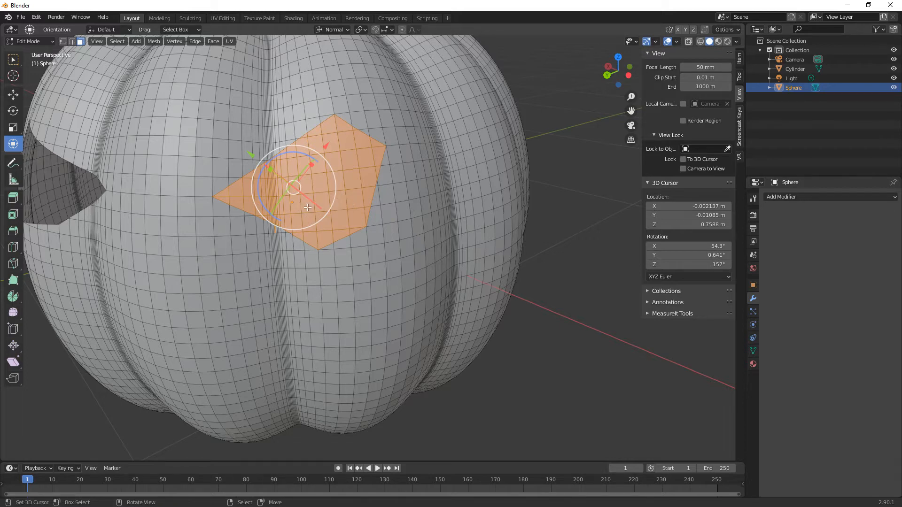
pyautogui.press('Delete')
pyautogui.click(324, 227)
# - In vertex selection mode, fill the sliver gap at the rib groove below the second eye's lower edge with a new face
pyautogui.scroll(2, 355, 246)
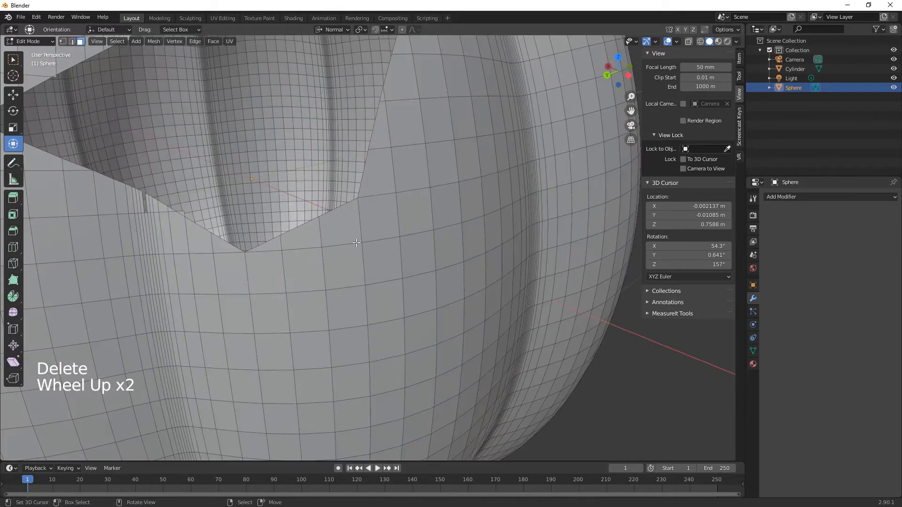
pyautogui.keyDown('shift'); pyautogui.moveTo(178, 255); pyautogui.dragTo(381, 294, button='middle'); pyautogui.keyUp('shift')
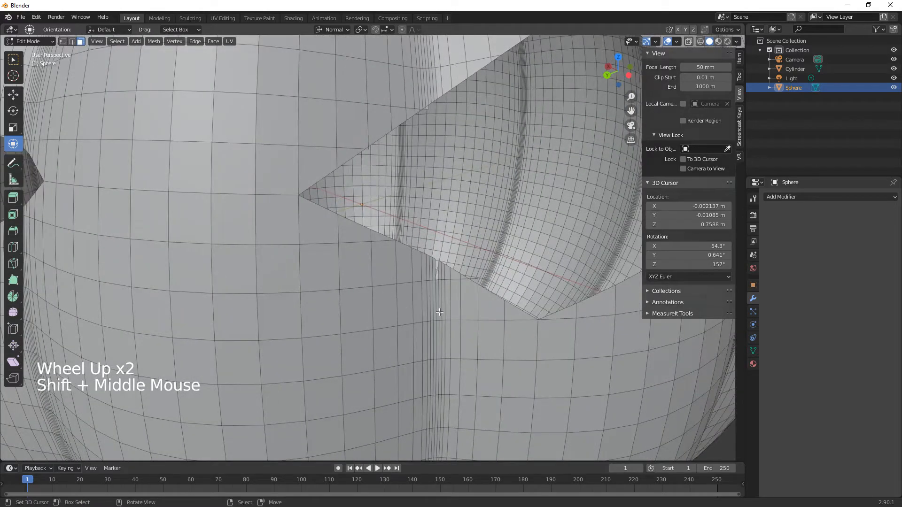
pyautogui.scroll(1, 440, 312)
pyautogui.moveTo(440, 312); pyautogui.dragTo(145, 88, button='middle')
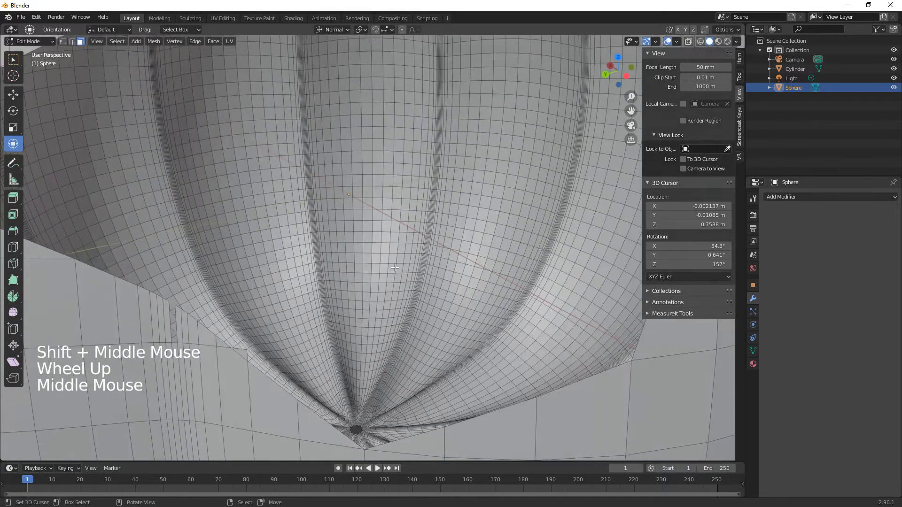
pyautogui.click(62, 41)
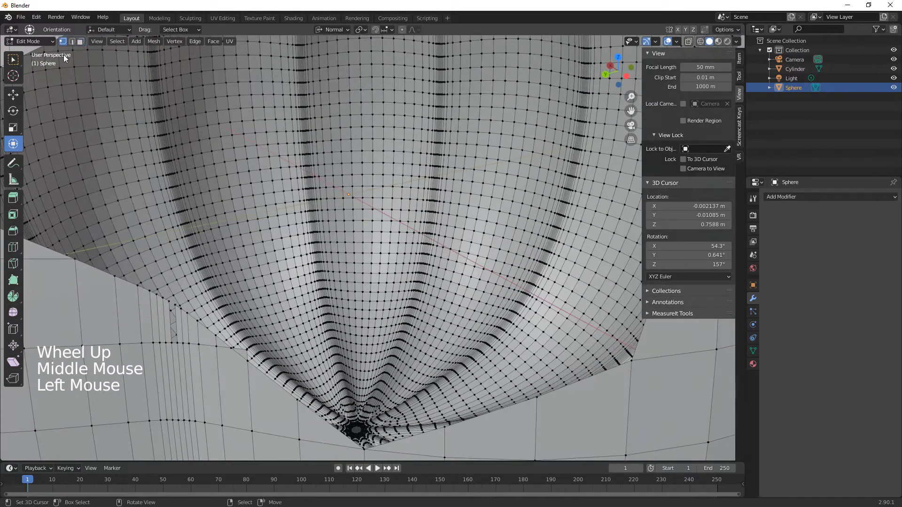
pyautogui.rightClick(172, 303)
pyautogui.keyDown('shift'); pyautogui.rightClick(166, 344); pyautogui.keyUp('shift')
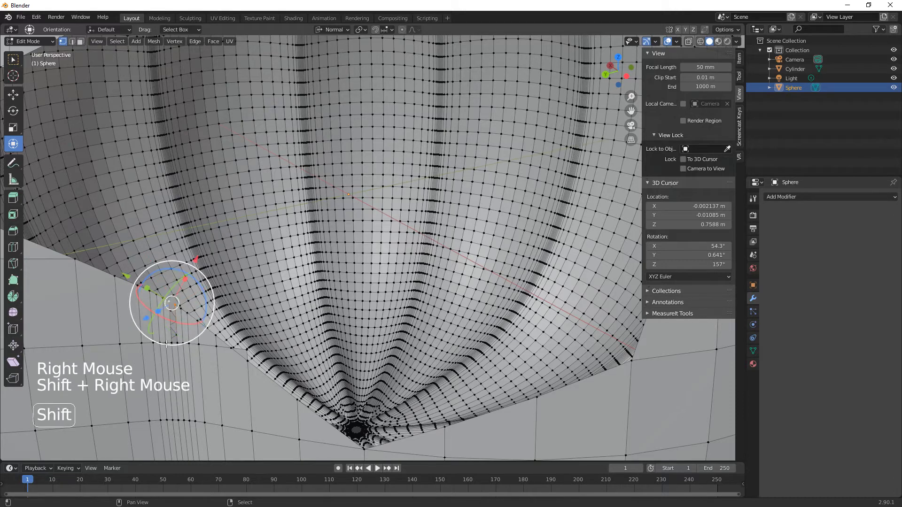
pyautogui.keyDown('shift'); pyautogui.rightClick(173, 344); pyautogui.keyUp('shift')
pyautogui.keyDown('shift'); pyautogui.rightClick(172, 344); pyautogui.keyUp('shift')
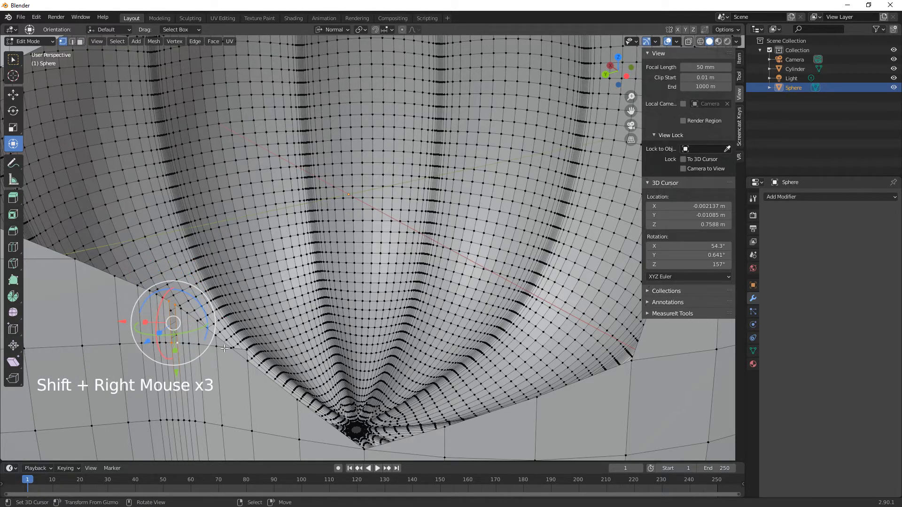
pyautogui.press('f')
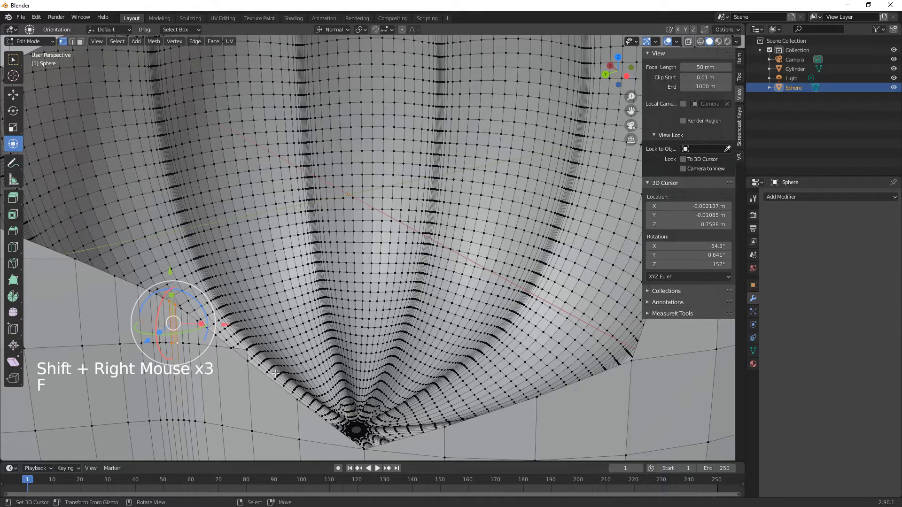
# - In face selection mode, delete the small stray faces protruding along the upper edge of the second eye opening
pyautogui.keyDown('shift'); pyautogui.moveTo(425, 397); pyautogui.dragTo(535, 286, button='middle'); pyautogui.keyUp('shift')
pyautogui.rightClick(202, 193)
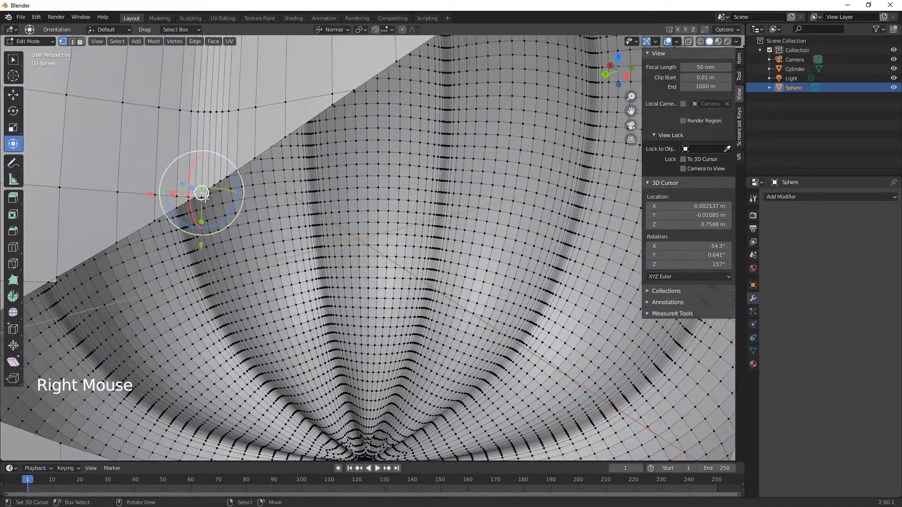
pyautogui.press('3')
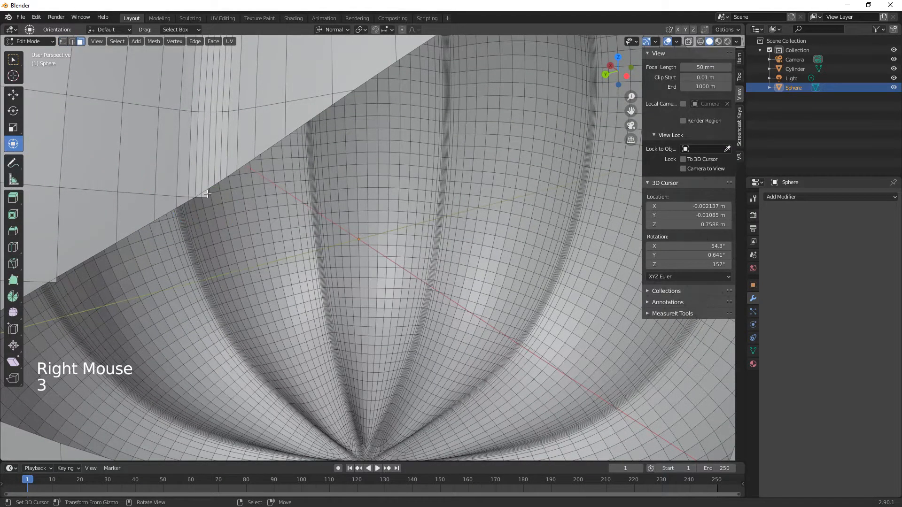
pyautogui.rightClick(203, 194)
pyautogui.keyDown('shift'); pyautogui.rightClick(202, 195); pyautogui.keyUp('shift')
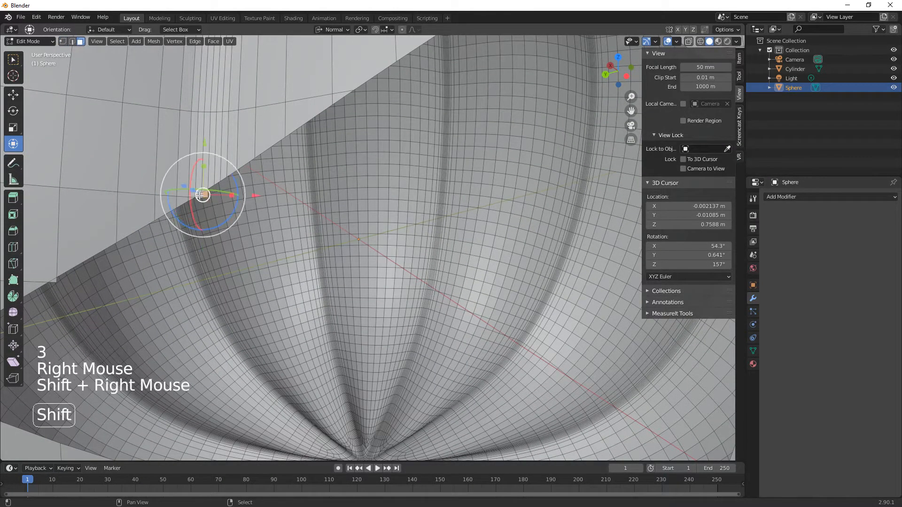
pyautogui.press('Delete')
pyautogui.click(227, 201)
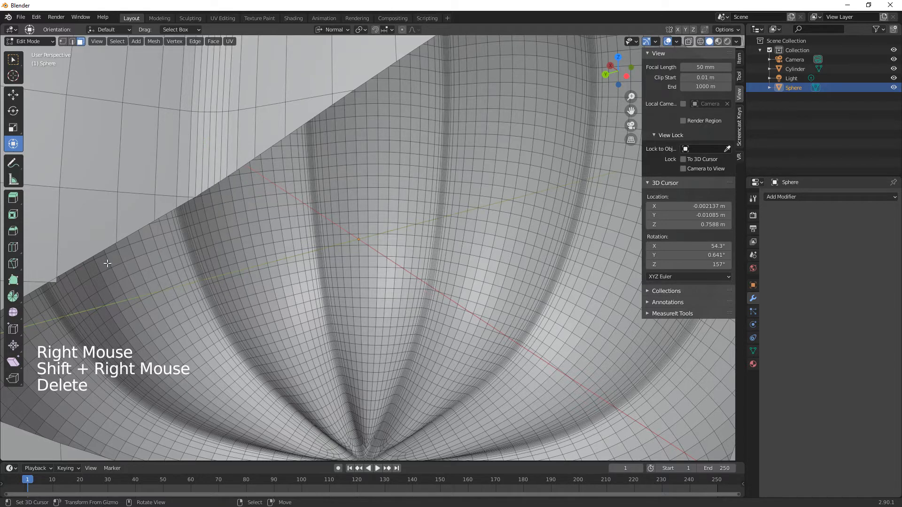
pyautogui.rightClick(57, 280)
pyautogui.press('Delete')
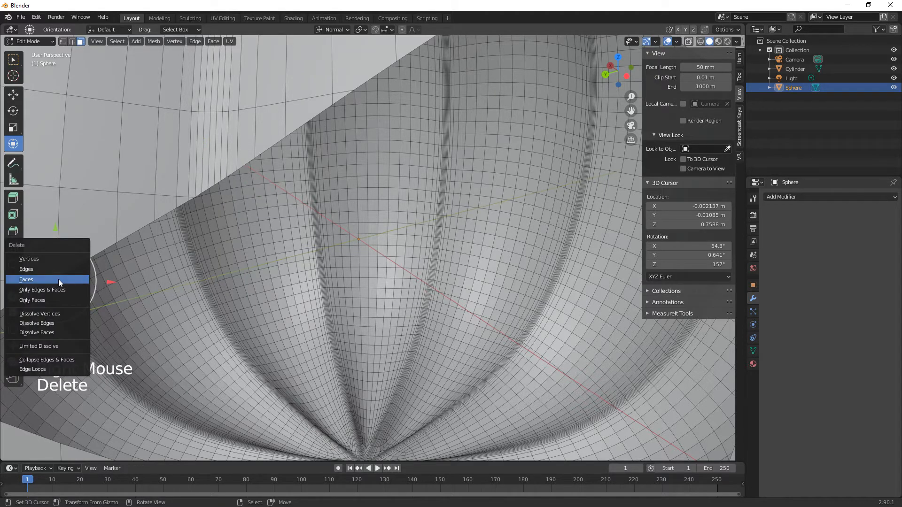
pyautogui.click(59, 279)
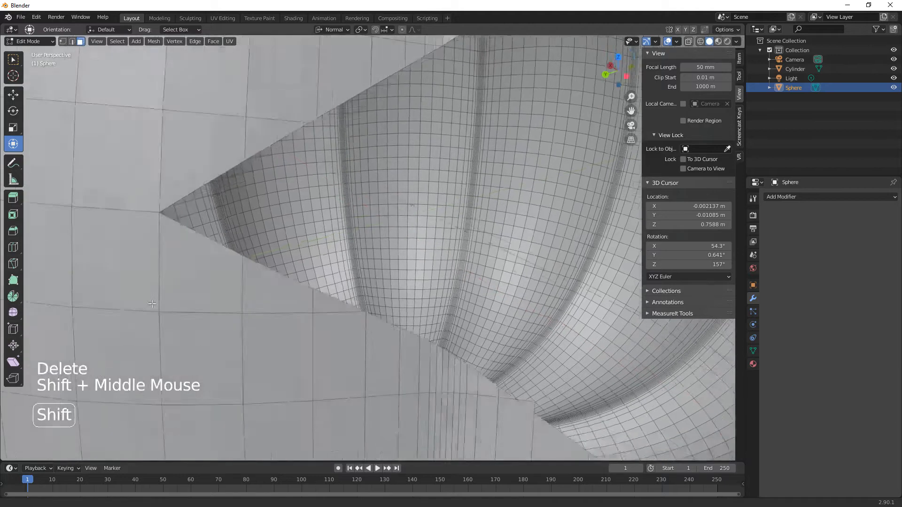
# - Delete the small stray face protruding along the lower edge of the second eye opening
pyautogui.keyDown('shift'); pyautogui.moveTo(107, 322); pyautogui.dragTo(334, 289, button='middle'); pyautogui.keyUp('shift')
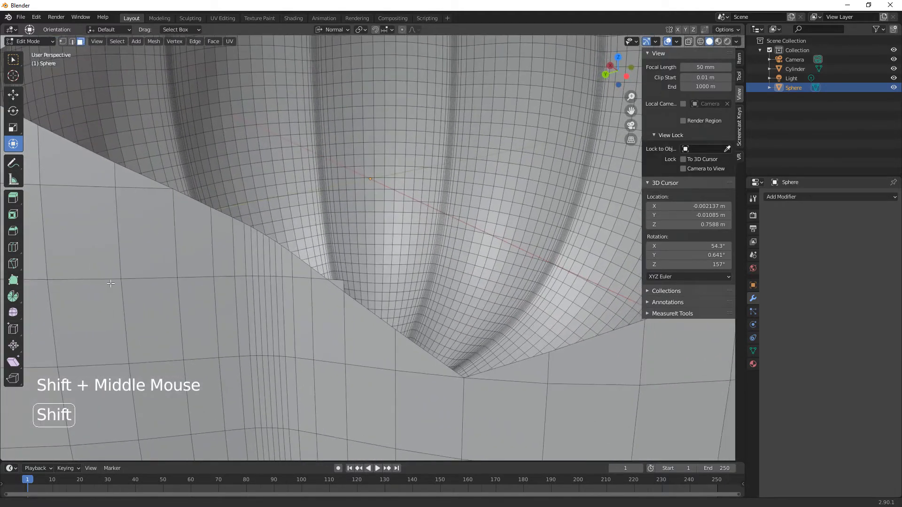
pyautogui.rightClick(339, 282)
pyautogui.press('Delete')
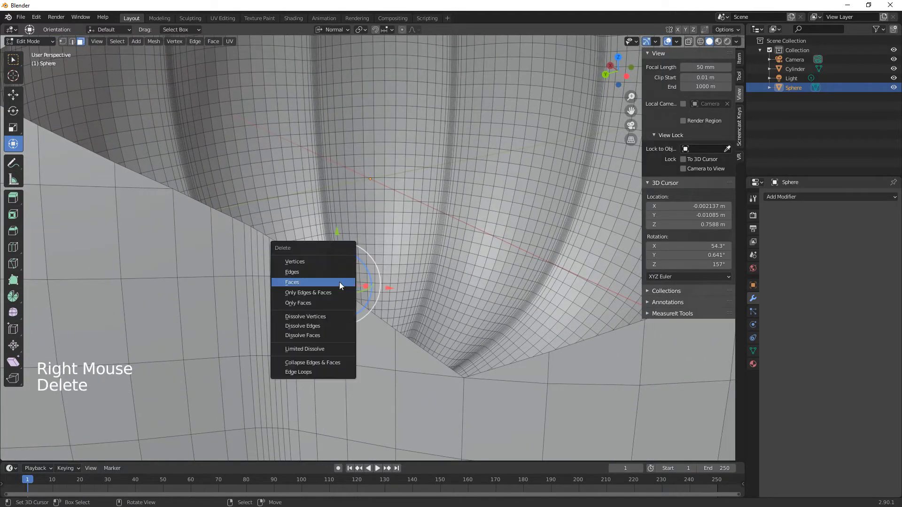
pyautogui.click(339, 282)
# - Delete the stray face protruding from the upper edge of the other eye opening
pyautogui.scroll(-3, 246, 302)
pyautogui.keyDown('shift'); pyautogui.moveTo(240, 288); pyautogui.dragTo(359, 295, button='middle'); pyautogui.keyUp('shift')
pyautogui.scroll(4, 359, 294)
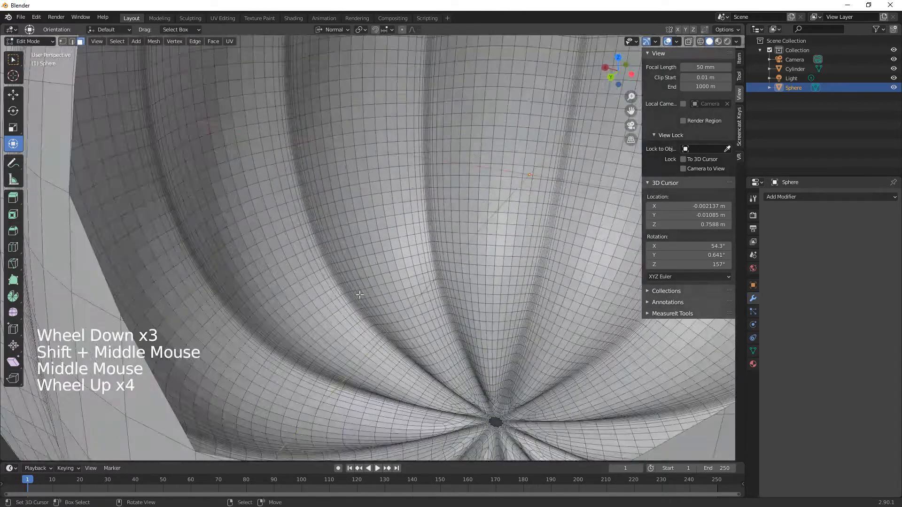
pyautogui.moveTo(298, 314); pyautogui.dragTo(346, 373, button='middle')
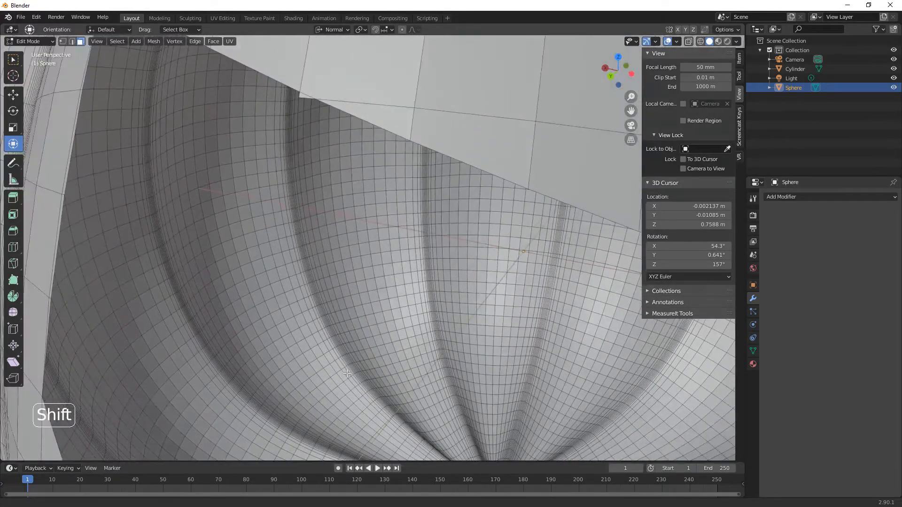
pyautogui.rightClick(302, 95)
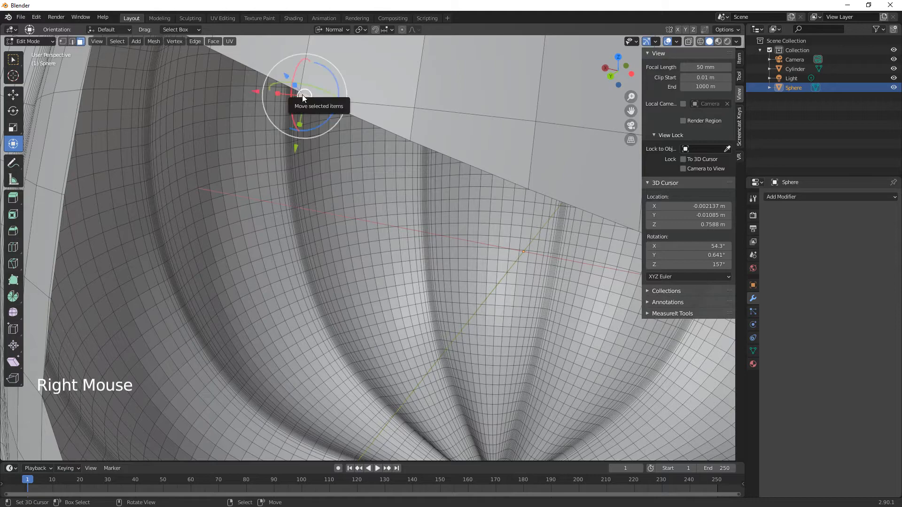
pyautogui.press('Delete')
pyautogui.click(264, 96)
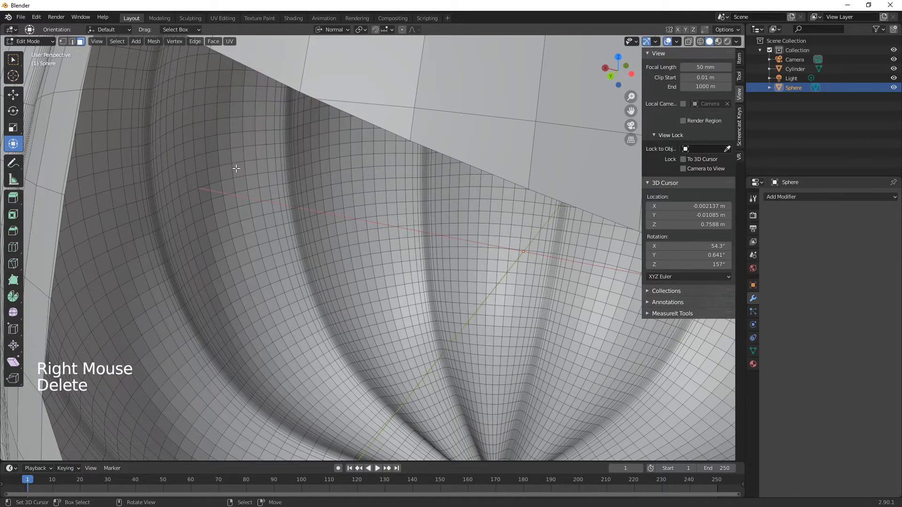
# - With the Knife tool, cut a zigzag upper mouth line below both eyes, ending at a high corner beneath the right eye
pyautogui.keyDown('shift'); pyautogui.moveTo(232, 167); pyautogui.dragTo(263, 202, button='middle'); pyautogui.keyUp('shift')
pyautogui.scroll(-5, 263, 202)
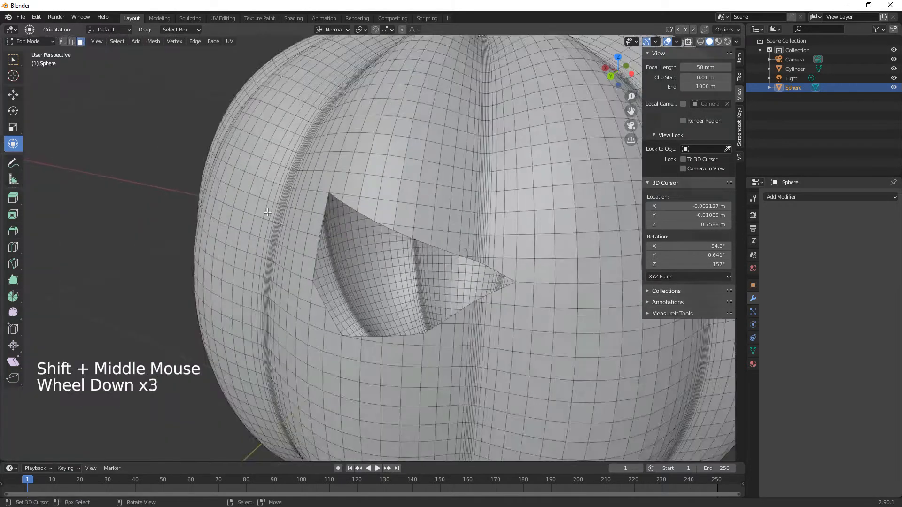
pyautogui.keyDown('shift'); pyautogui.moveTo(400, 282); pyautogui.dragTo(401, 307, button='middle'); pyautogui.keyUp('shift')
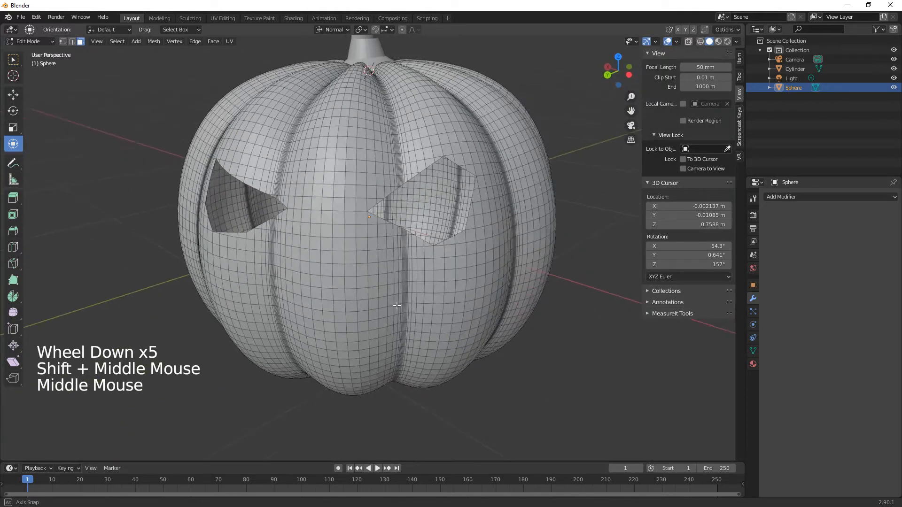
pyautogui.moveTo(359, 339); pyautogui.dragTo(383, 333, button='middle')
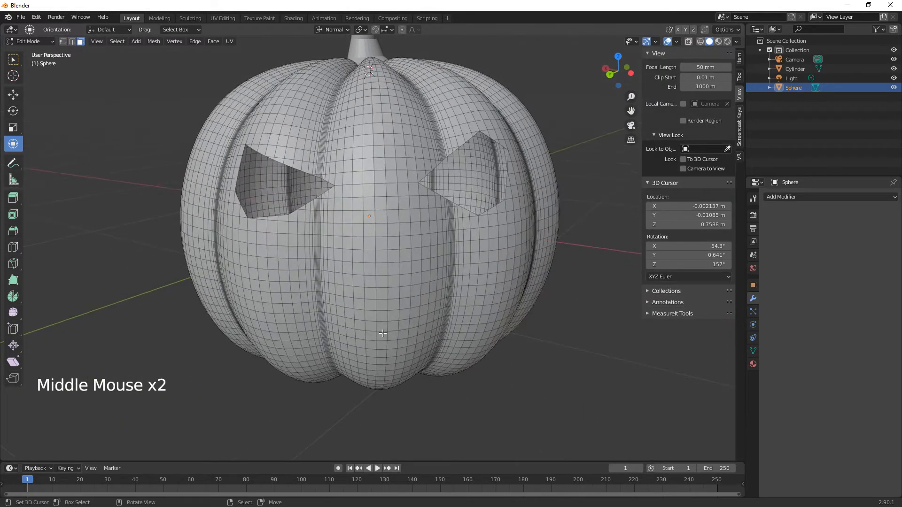
pyautogui.press('k')
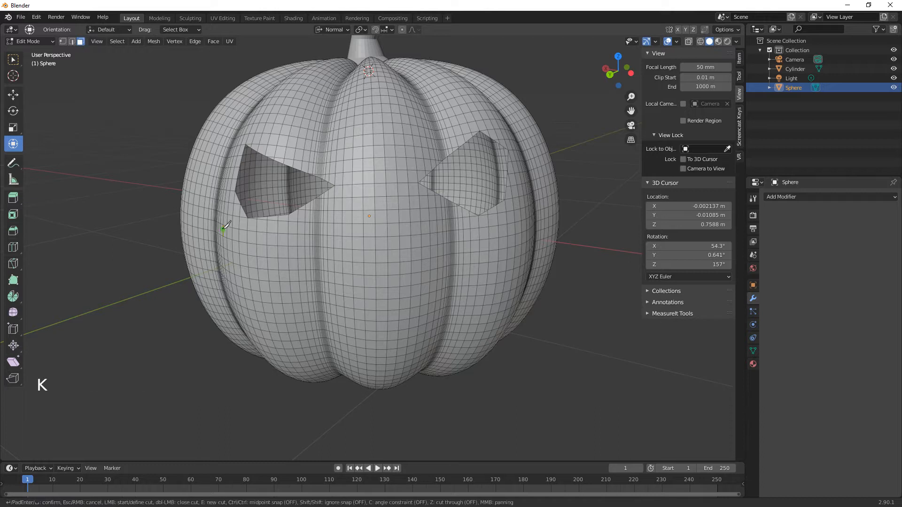
pyautogui.click(228, 226)
pyautogui.click(257, 268)
pyautogui.click(277, 246)
pyautogui.click(299, 281)
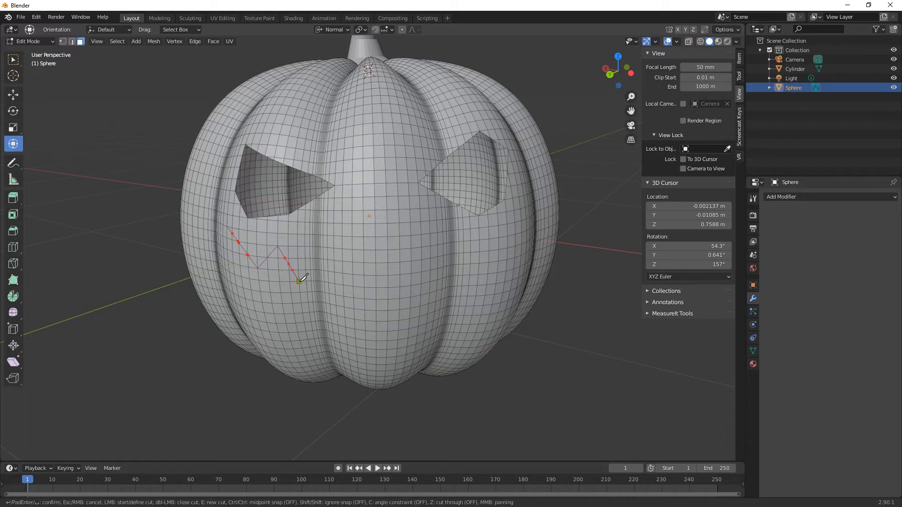
pyautogui.click(324, 247)
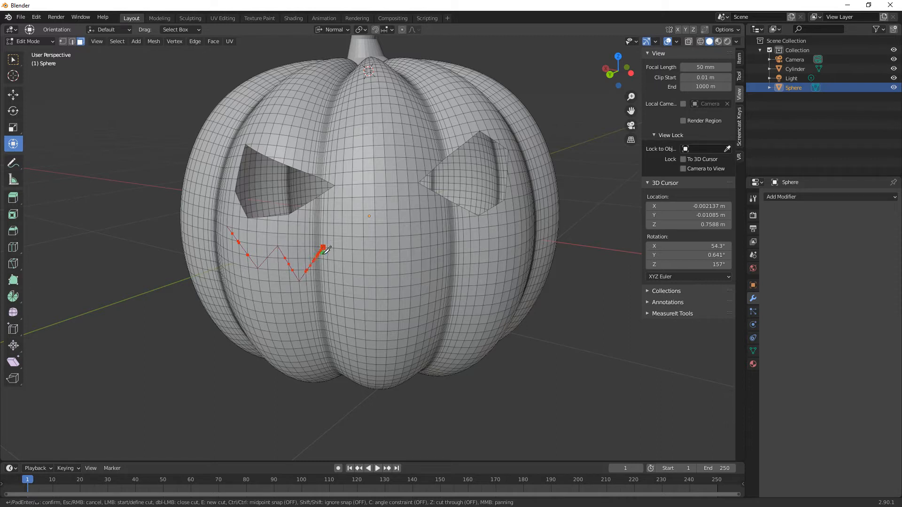
pyautogui.click(376, 288)
pyautogui.click(399, 249)
pyautogui.click(422, 283)
pyautogui.click(443, 244)
pyautogui.click(470, 272)
pyautogui.click(479, 240)
pyautogui.click(498, 271)
pyautogui.click(521, 208)
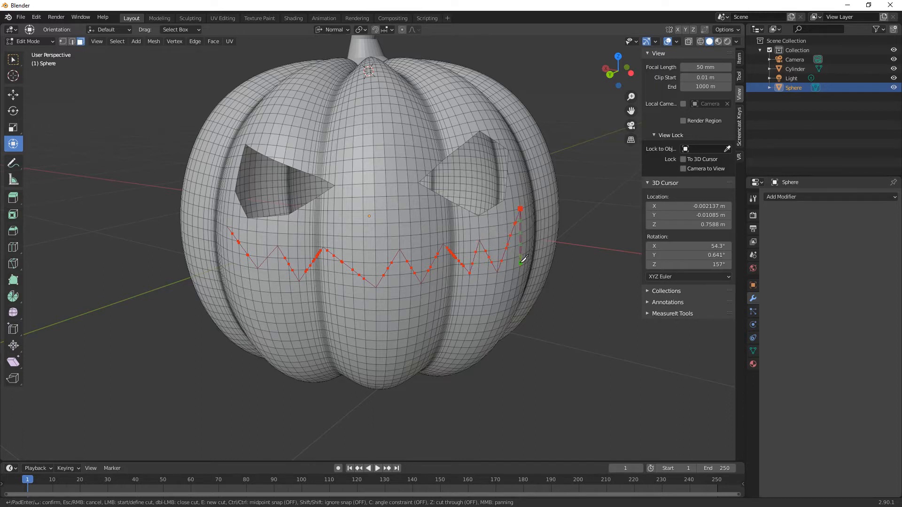
# - Continue the knife cut along a jagged lower mouth line back toward the left corner and apply the cut
pyautogui.click(505, 292)
pyautogui.click(487, 284)
pyautogui.click(409, 319)
pyautogui.click(400, 298)
pyautogui.click(355, 318)
pyautogui.click(276, 292)
pyautogui.click(241, 306)
pyautogui.press('Return')
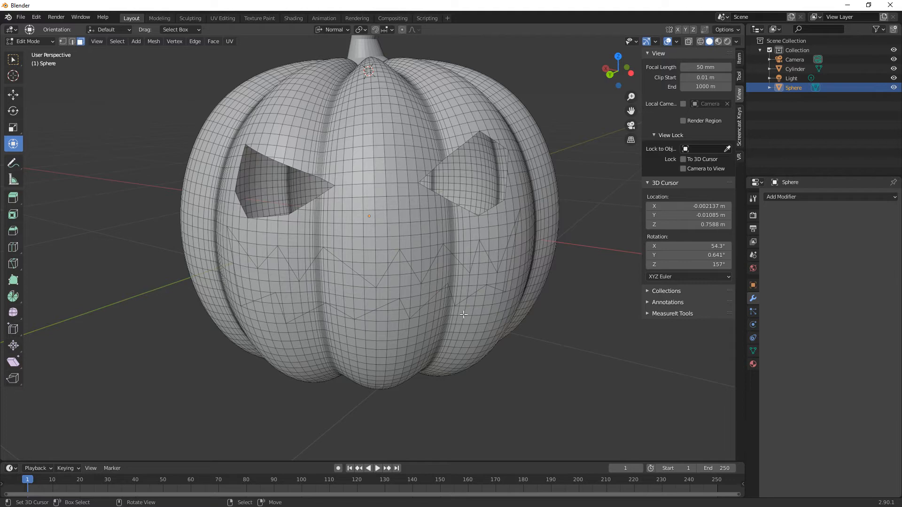
# - Circle-select the faces inside the left half of the mouth outline
pyautogui.moveTo(463, 314); pyautogui.dragTo(380, 279, button='middle')
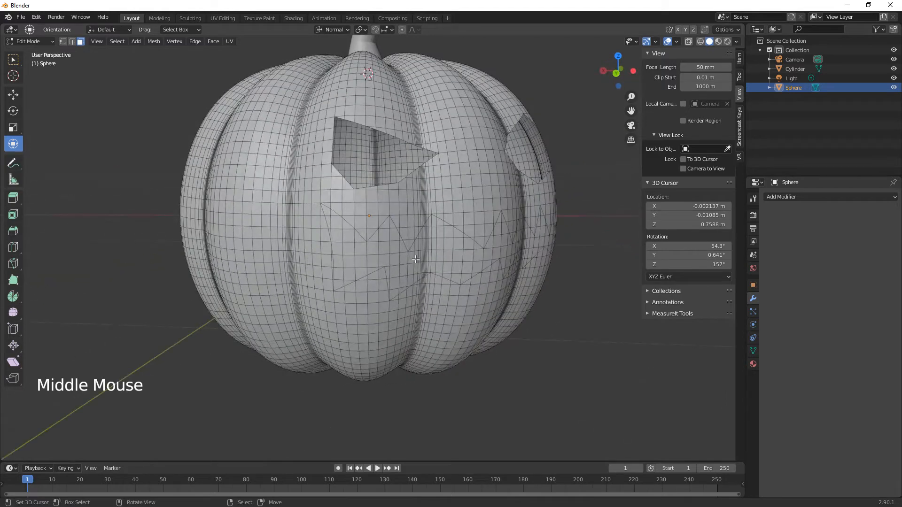
pyautogui.press('c')
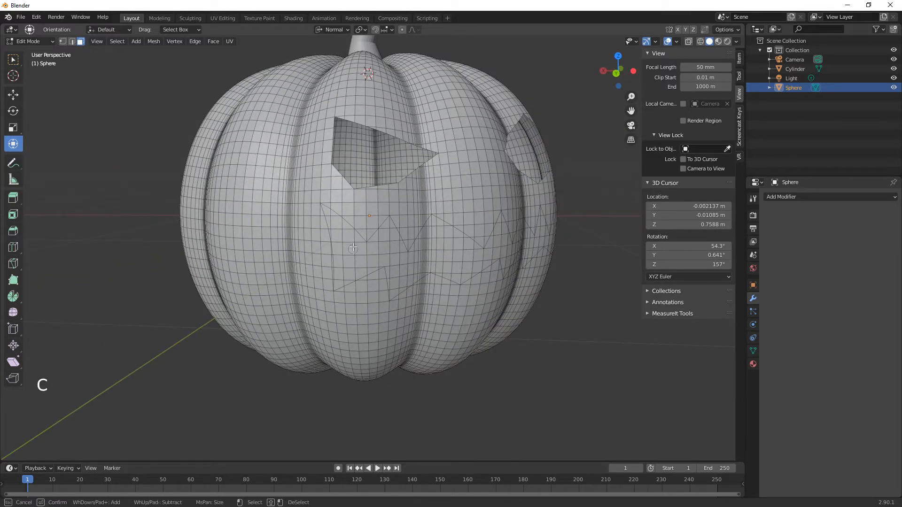
pyautogui.moveTo(331, 219)
pyautogui.mouseDown()
pyautogui.moveTo(346, 274)
pyautogui.moveTo(378, 256)
pyautogui.moveTo(355, 248)
pyautogui.moveTo(390, 232)
pyautogui.moveTo(396, 286)
pyautogui.moveTo(446, 232)
pyautogui.moveTo(453, 256)
pyautogui.moveTo(436, 256)
pyautogui.moveTo(455, 271)
pyautogui.moveTo(475, 262)
pyautogui.moveTo(465, 246)
pyautogui.moveTo(460, 252)
pyautogui.mouseUp()
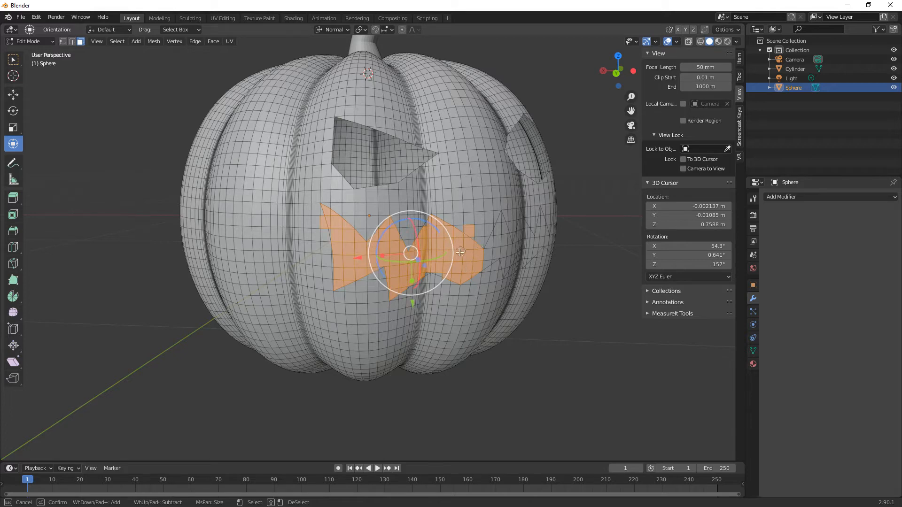
pyautogui.rightClick(472, 319)
# - Extend the circle selection across the right half of the mouth outline, deselecting faces that spill outside near the right corner
pyautogui.moveTo(474, 319); pyautogui.dragTo(488, 317, button='middle')
pyautogui.press('c')
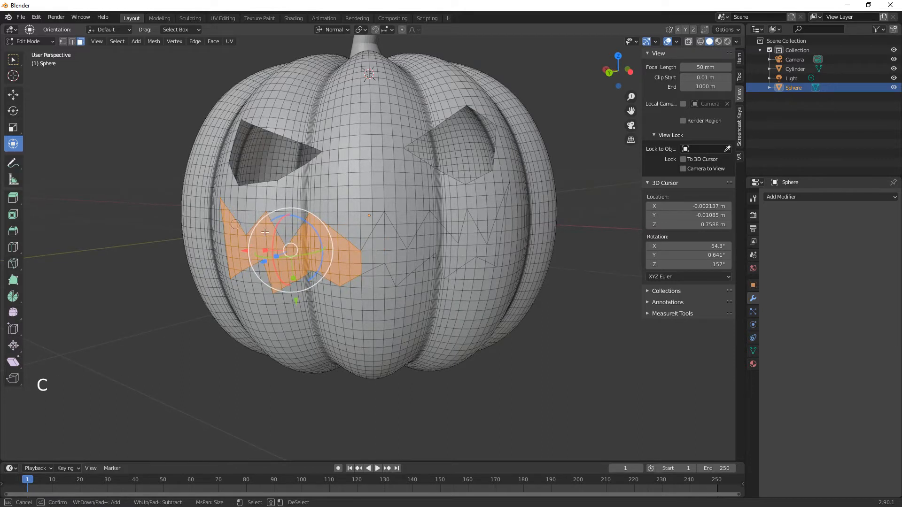
pyautogui.moveTo(357, 253)
pyautogui.mouseDown()
pyautogui.moveTo(382, 246)
pyautogui.moveTo(382, 227)
pyautogui.moveTo(397, 273)
pyautogui.moveTo(428, 248)
pyautogui.moveTo(421, 240)
pyautogui.moveTo(442, 241)
pyautogui.moveTo(438, 234)
pyautogui.moveTo(446, 264)
pyautogui.moveTo(471, 242)
pyautogui.moveTo(469, 226)
pyautogui.moveTo(486, 252)
pyautogui.moveTo(494, 254)
pyautogui.moveTo(495, 237)
pyautogui.moveTo(505, 261)
pyautogui.mouseUp()
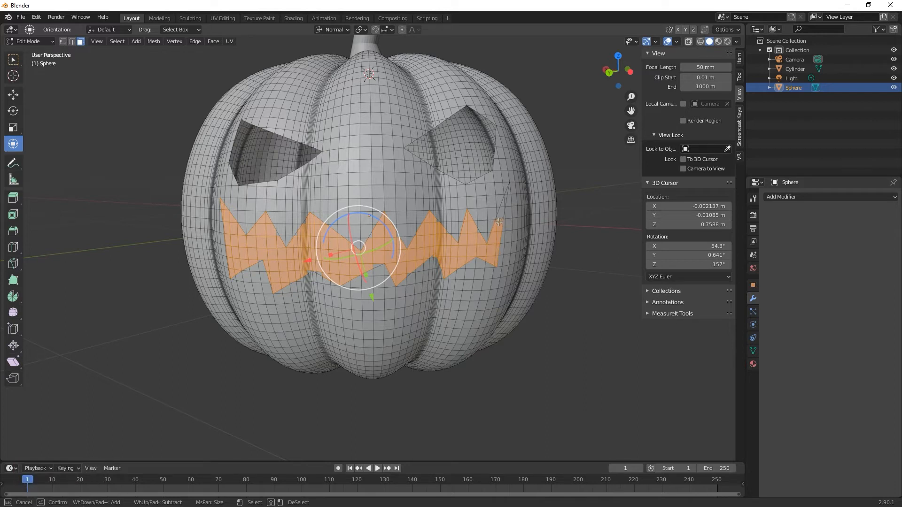
pyautogui.moveTo(499, 222); pyautogui.dragTo(499, 216)
pyautogui.keyDown('shift'); pyautogui.click(489, 215); pyautogui.keyUp('shift')
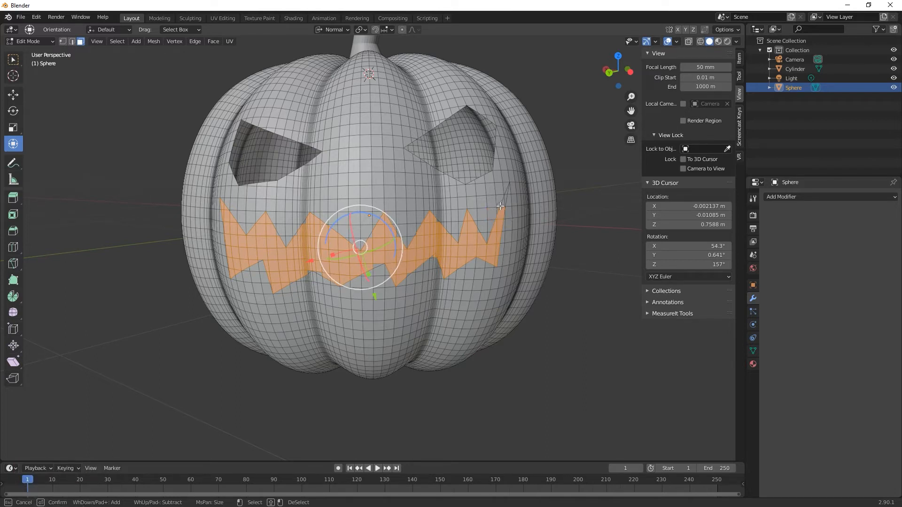
pyautogui.click(501, 203)
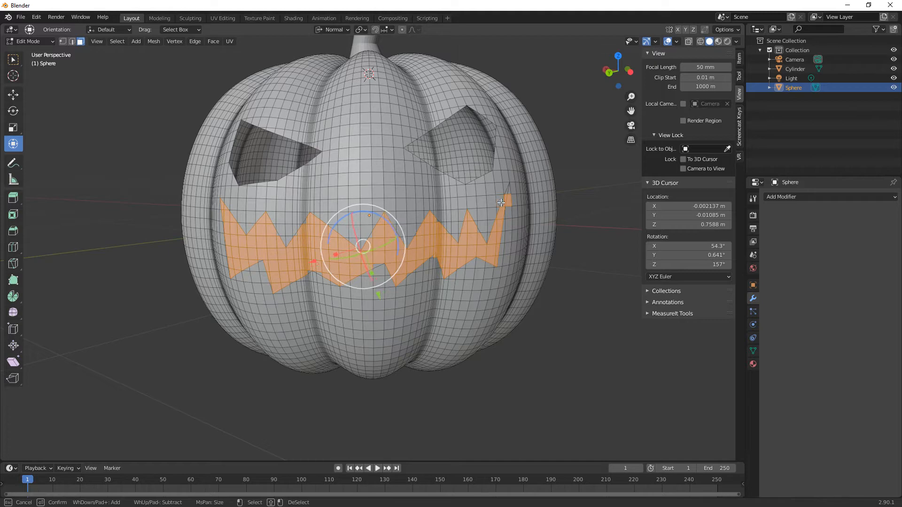
pyautogui.keyDown('shift'); pyautogui.click(506, 204); pyautogui.keyUp('shift')
# - Add the missed narrow faces at the pointed right corner of the mouth to the selection
pyautogui.moveTo(520, 222); pyautogui.dragTo(455, 221, button='middle')
pyautogui.scroll(3, 455, 221)
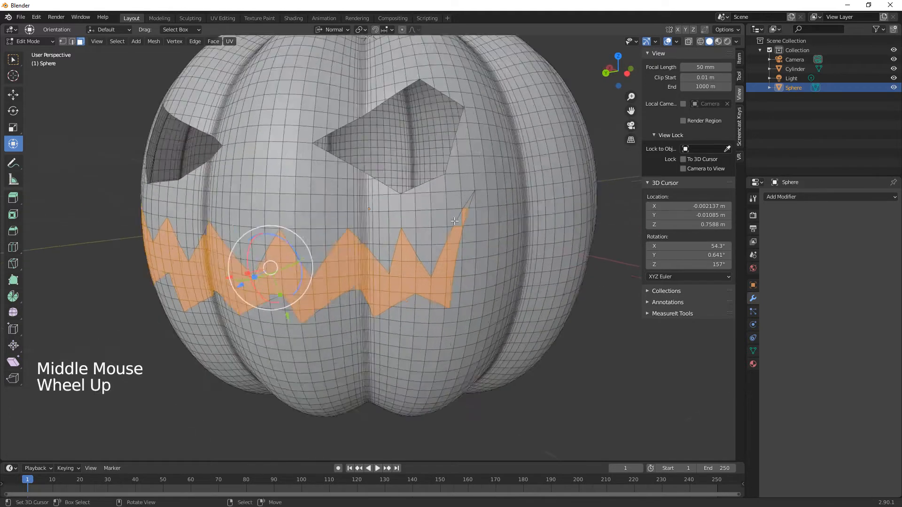
pyautogui.scroll(2, 455, 221)
pyautogui.keyDown('shift'); pyautogui.rightClick(559, 174); pyautogui.keyUp('shift')
pyautogui.keyDown('shift'); pyautogui.rightClick(569, 157); pyautogui.keyUp('shift')
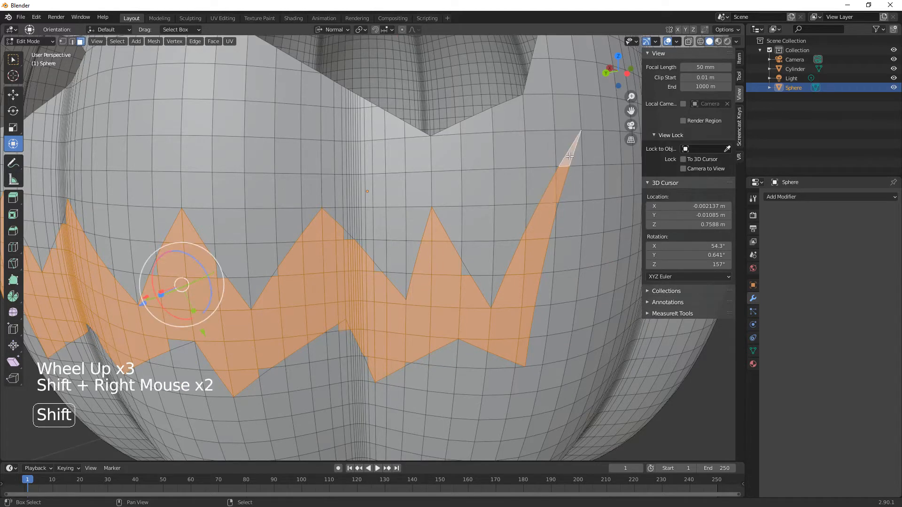
# - Correct the mouth selection along the right rib groove and the adjacent tooth, adding missed sliver faces on both edges
pyautogui.keyDown('shift'); pyautogui.rightClick(348, 328); pyautogui.keyUp('shift')
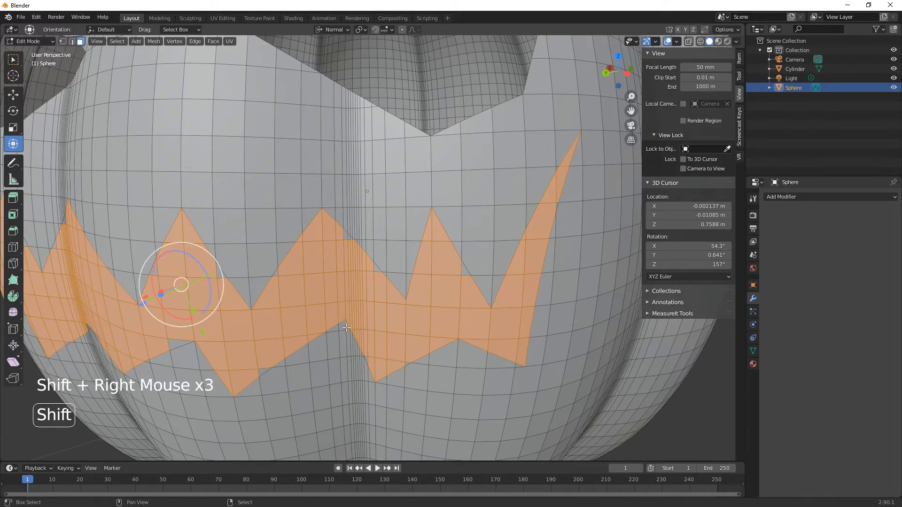
pyautogui.keyDown('shift'); pyautogui.rightClick(347, 330); pyautogui.keyUp('shift')
pyautogui.keyDown('shift'); pyautogui.rightClick(346, 236); pyautogui.keyUp('shift')
pyautogui.keyDown('shift'); pyautogui.rightClick(347, 238); pyautogui.keyUp('shift')
pyautogui.keyDown('shift'); pyautogui.rightClick(376, 275); pyautogui.keyUp('shift')
pyautogui.keyDown('shift'); pyautogui.rightClick(376, 267); pyautogui.keyUp('shift')
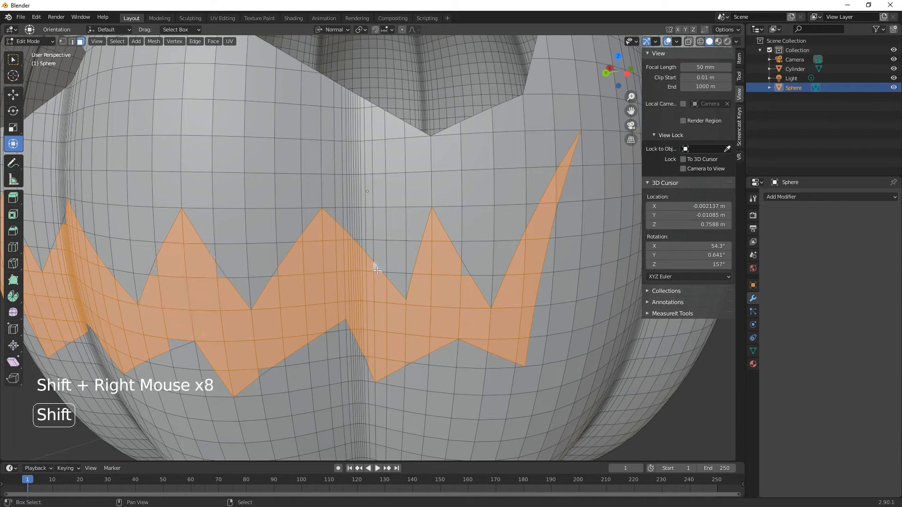
pyautogui.keyDown('shift'); pyautogui.rightClick(460, 270); pyautogui.keyUp('shift')
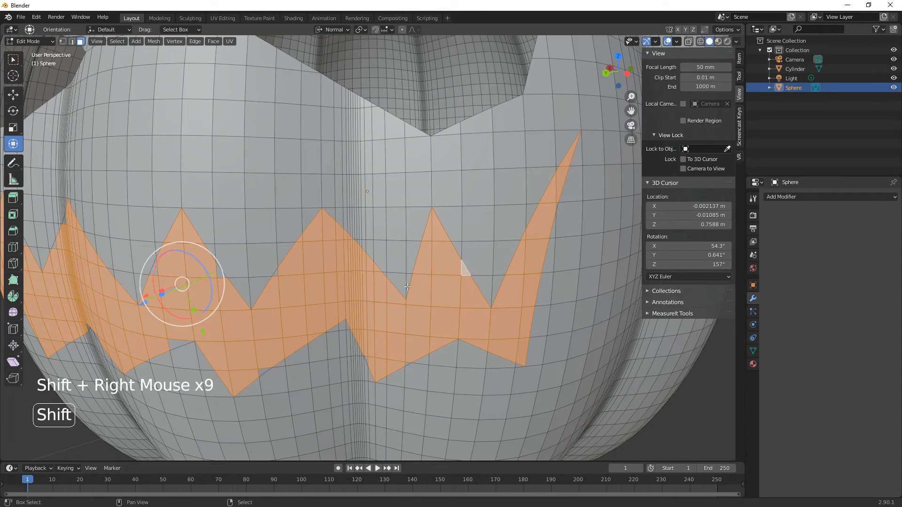
# - Correct the selection around the middle teeth, adding missed partial faces on the mouth's upper and lower edges
pyautogui.keyDown('shift'); pyautogui.moveTo(407, 288); pyautogui.dragTo(397, 263, button='middle'); pyautogui.keyUp('shift')
pyautogui.keyDown('shift'); pyautogui.rightClick(398, 262); pyautogui.keyUp('shift')
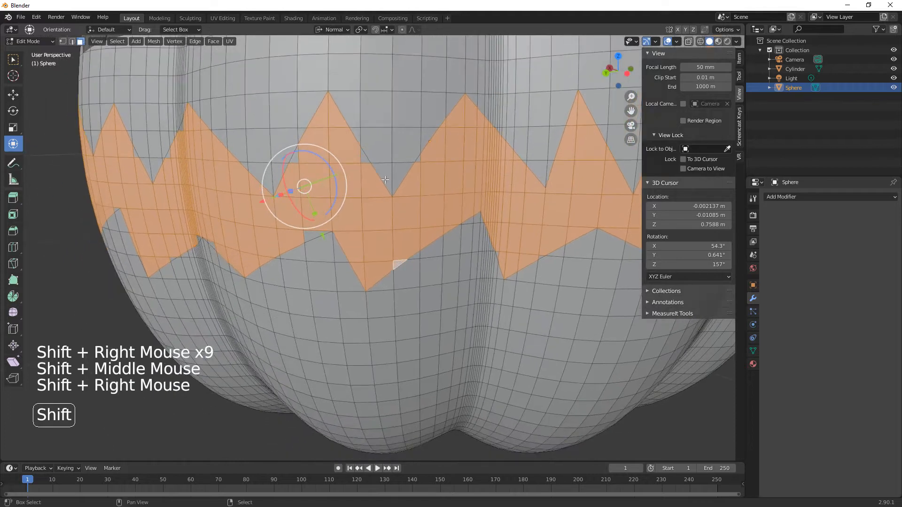
pyautogui.keyDown('shift'); pyautogui.rightClick(351, 153); pyautogui.keyUp('shift')
pyautogui.keyDown('shift'); pyautogui.rightClick(352, 153); pyautogui.keyUp('shift')
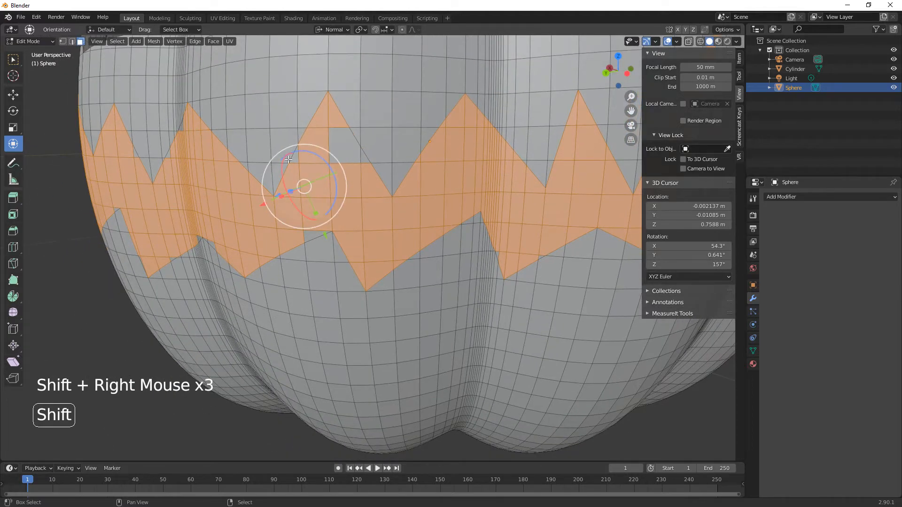
pyautogui.keyDown('shift'); pyautogui.rightClick(347, 138); pyautogui.keyUp('shift')
pyautogui.keyDown('shift'); pyautogui.rightClick(347, 139); pyautogui.keyUp('shift')
pyautogui.keyDown('shift'); pyautogui.rightClick(362, 153); pyautogui.keyUp('shift')
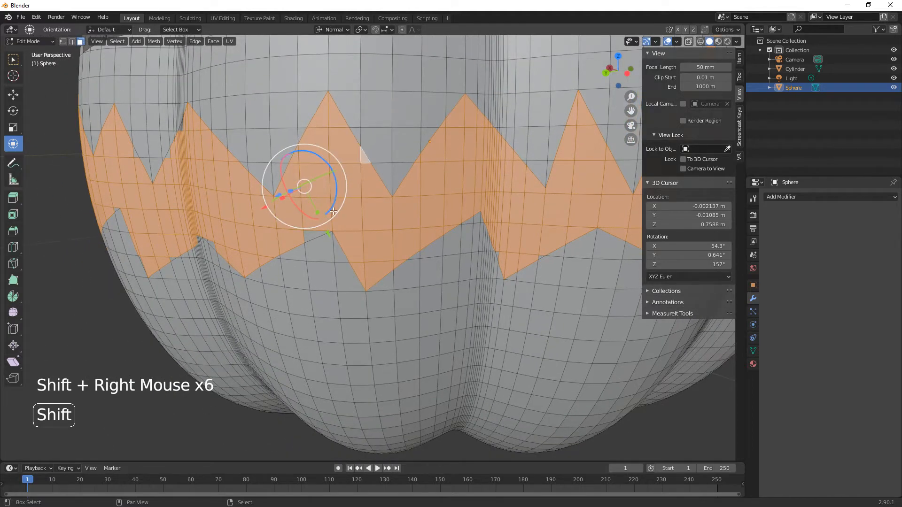
pyautogui.keyDown('shift'); pyautogui.rightClick(310, 237); pyautogui.keyUp('shift')
# - Correct the mouth selection at the left rib groove, adding missed sliver faces and reselecting any dropped along both edges
pyautogui.keyDown('shift'); pyautogui.moveTo(310, 237); pyautogui.dragTo(320, 288, button='middle'); pyautogui.keyUp('shift')
pyautogui.press('shift')
pyautogui.keyDown('shift'); pyautogui.rightClick(508, 227); pyautogui.keyUp('shift')
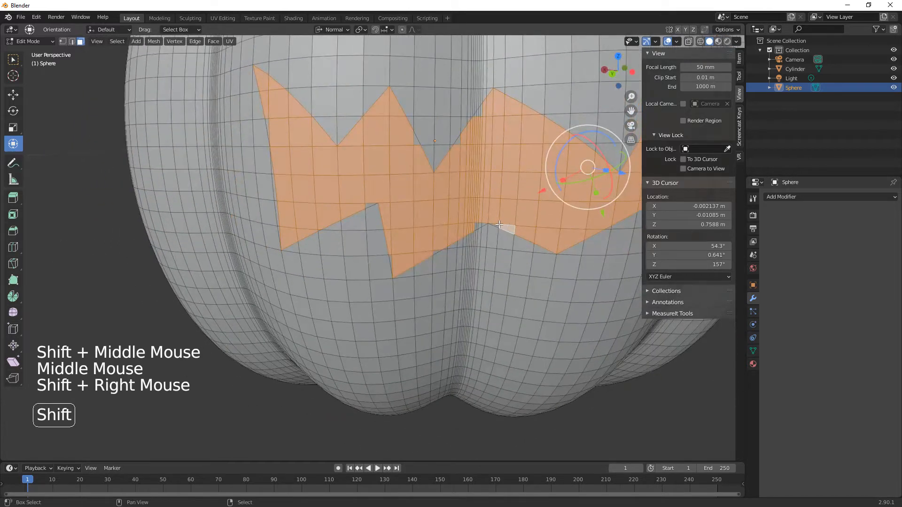
pyautogui.keyDown('shift'); pyautogui.rightClick(492, 221); pyautogui.keyUp('shift')
pyautogui.keyDown('shift'); pyautogui.rightClick(476, 225); pyautogui.keyUp('shift')
pyautogui.keyDown('shift'); pyautogui.rightClick(478, 224); pyautogui.keyUp('shift')
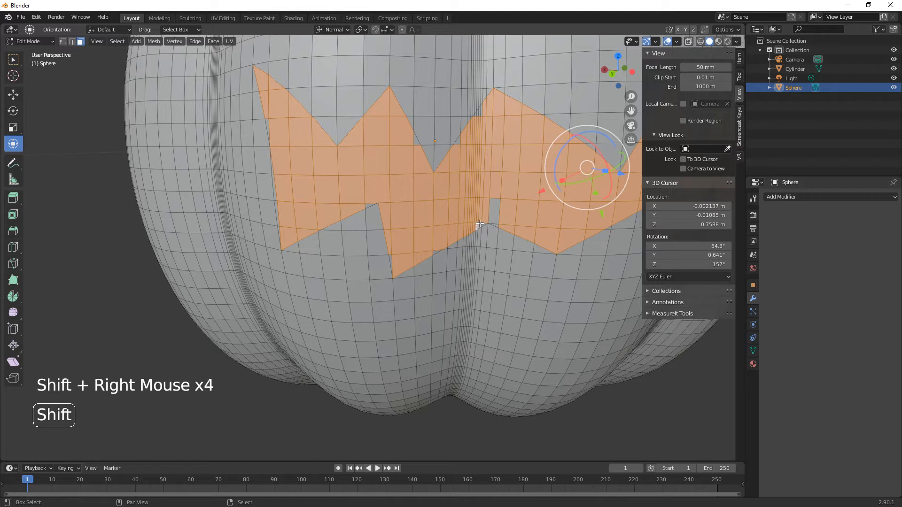
pyautogui.keyDown('shift'); pyautogui.rightClick(480, 224); pyautogui.keyUp('shift')
pyautogui.keyDown('shift'); pyautogui.rightClick(483, 224); pyautogui.keyUp('shift')
pyautogui.keyDown('shift'); pyautogui.rightClick(493, 224); pyautogui.keyUp('shift')
pyautogui.keyDown('shift'); pyautogui.rightClick(495, 206); pyautogui.keyUp('shift')
pyautogui.keyDown('shift'); pyautogui.rightClick(477, 115); pyautogui.keyUp('shift')
pyautogui.keyDown('shift'); pyautogui.rightClick(479, 114); pyautogui.keyUp('shift')
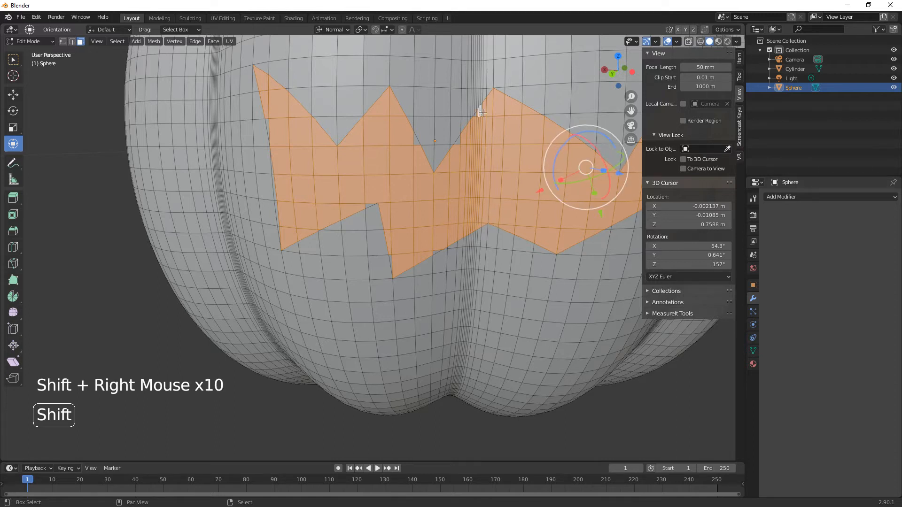
# - Delete all selected faces inside the jagged outline to open the mouth hole
pyautogui.press('c')
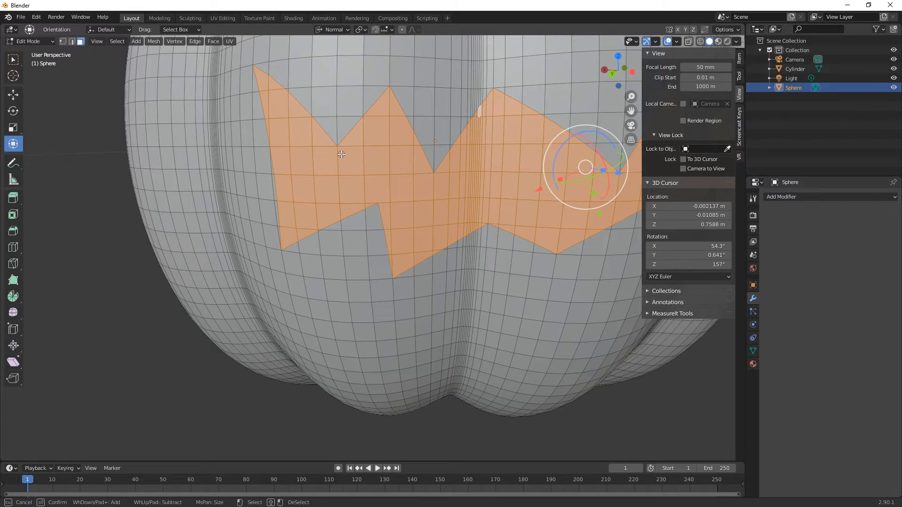
pyautogui.press('Escape')
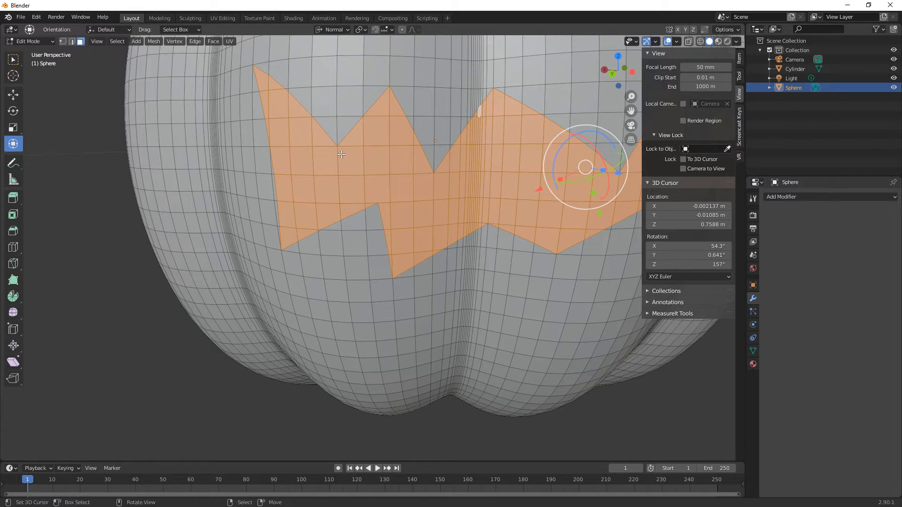
pyautogui.press('x')
pyautogui.click(341, 154)
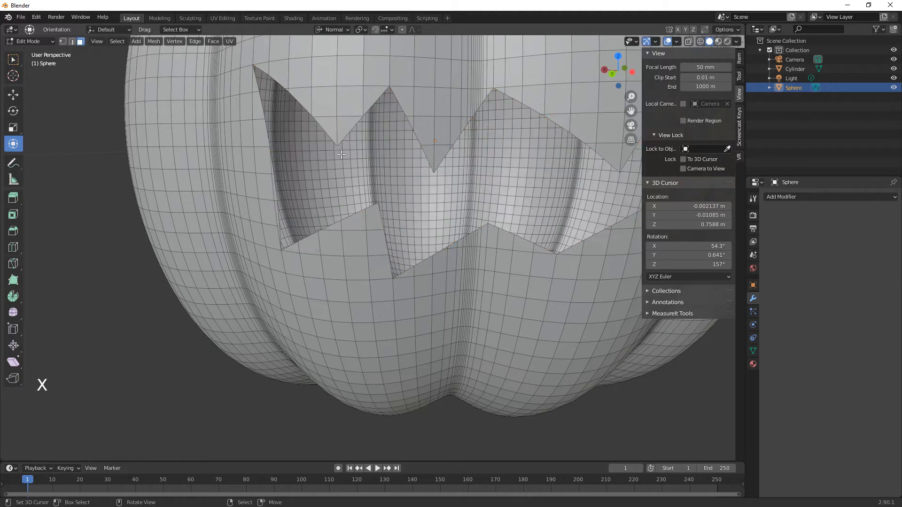
# - Delete the leftover sliver face on the mouth's lower edge near its left corner
pyautogui.moveTo(393, 245); pyautogui.dragTo(327, 225, button='middle')
pyautogui.scroll(2, 406, 253)
pyautogui.keyDown('shift'); pyautogui.moveTo(228, 224); pyautogui.dragTo(266, 214, button='middle'); pyautogui.keyUp('shift')
pyautogui.rightClick(238, 210)
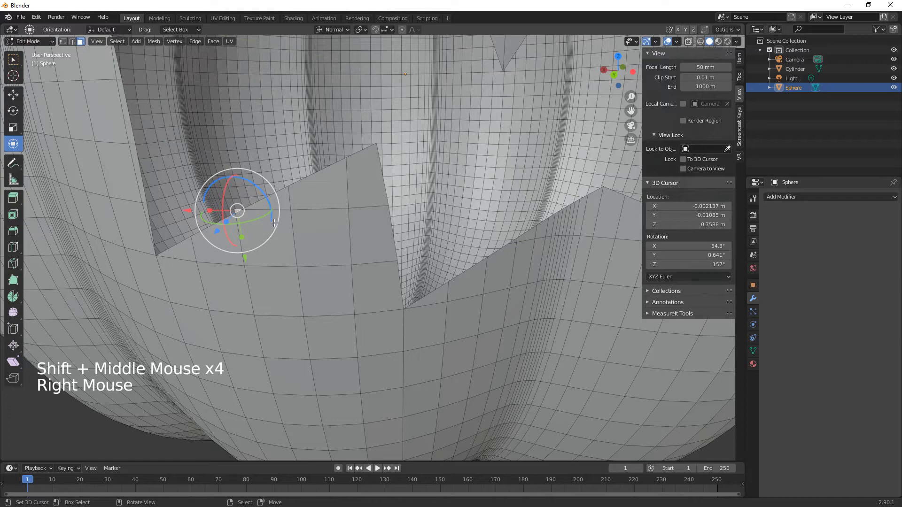
pyautogui.press('Delete')
pyautogui.click(275, 224)
# - Delete the leftover sliver face on the left slope of the mouth's upper peak beside the rib groove
pyautogui.keyDown('shift'); pyautogui.moveTo(360, 255); pyautogui.dragTo(287, 266, button='middle'); pyautogui.keyUp('shift')
pyautogui.keyDown('shift'); pyautogui.moveTo(418, 267); pyautogui.dragTo(291, 273, button='middle'); pyautogui.keyUp('shift')
pyautogui.keyDown('shift'); pyautogui.moveTo(423, 291); pyautogui.dragTo(415, 315, button='middle'); pyautogui.keyUp('shift')
pyautogui.rightClick(118, 122)
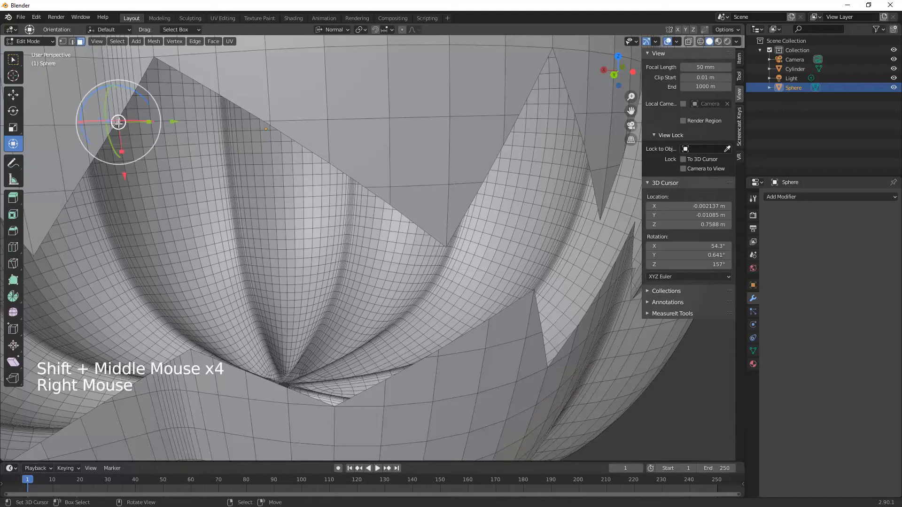
pyautogui.press('Delete')
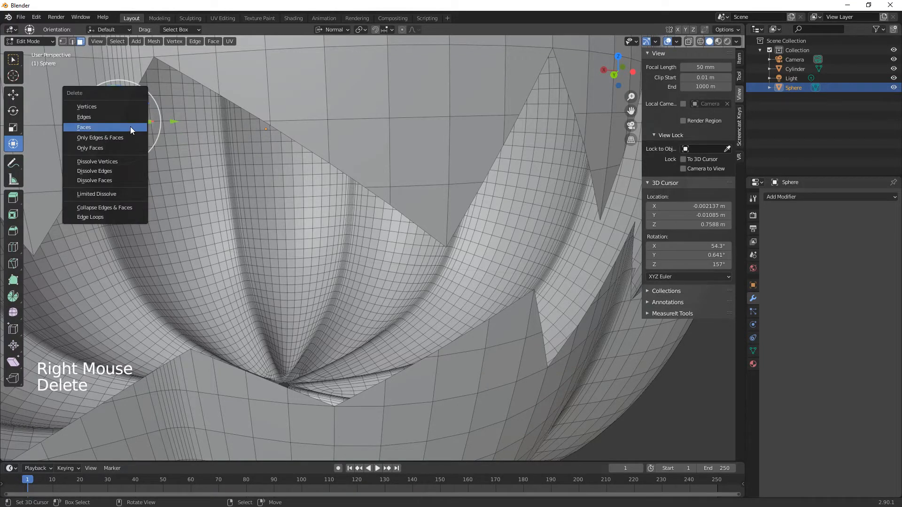
pyautogui.click(131, 125)
# - Delete the two leftover faces on either side of the notch in the mouth's lower edge
pyautogui.keyDown('shift'); pyautogui.moveTo(284, 188); pyautogui.dragTo(328, 212, button='middle'); pyautogui.keyUp('shift')
pyautogui.scroll(2, 297, 239)
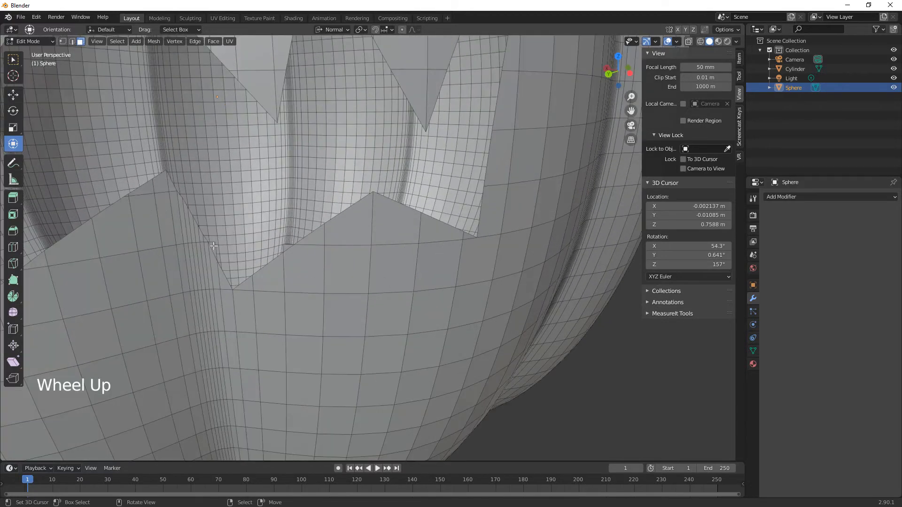
pyautogui.rightClick(214, 246)
pyautogui.keyDown('shift'); pyautogui.rightClick(285, 248); pyautogui.keyUp('shift')
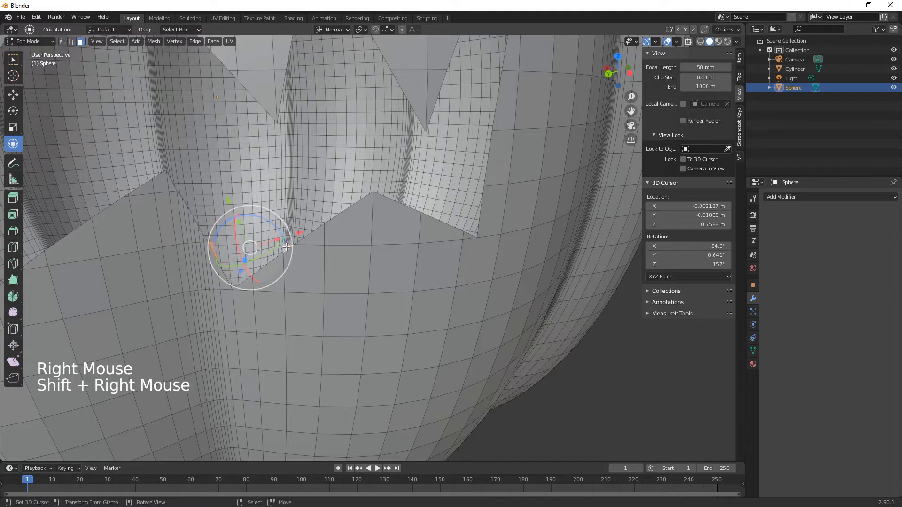
pyautogui.press('Delete')
pyautogui.click(286, 246)
# - Delete the leftover face on the outer edge of the mouth's narrow right corner
pyautogui.keyDown('shift'); pyautogui.moveTo(407, 243); pyautogui.dragTo(409, 275, button='middle'); pyautogui.keyUp('shift')
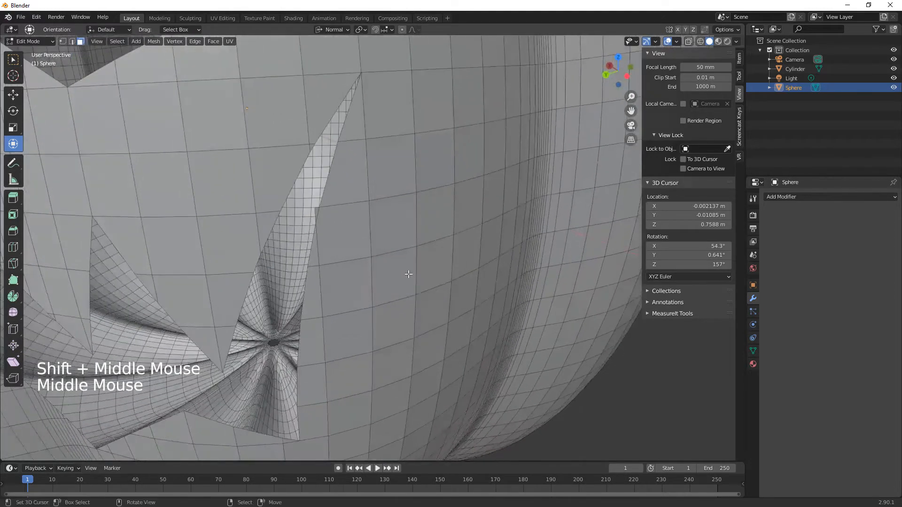
pyautogui.rightClick(317, 211)
pyautogui.press('Delete')
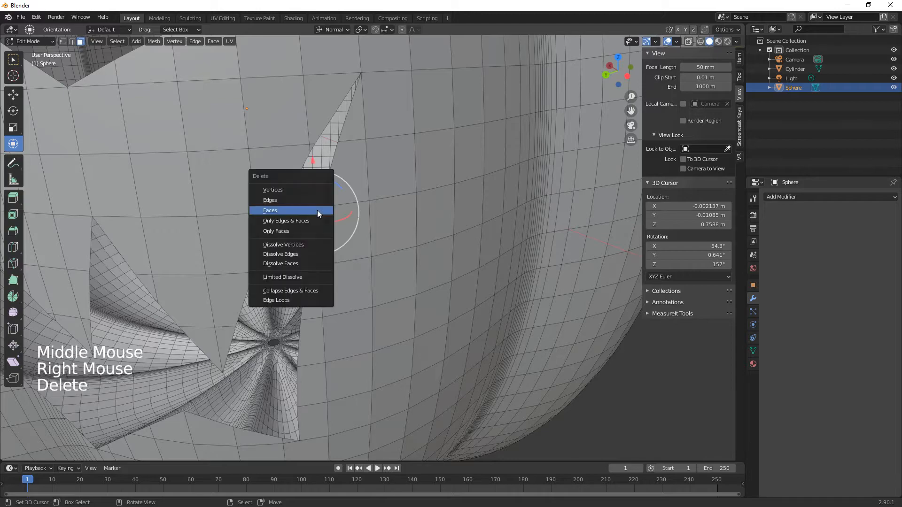
pyautogui.scroll(-4, 382, 229)
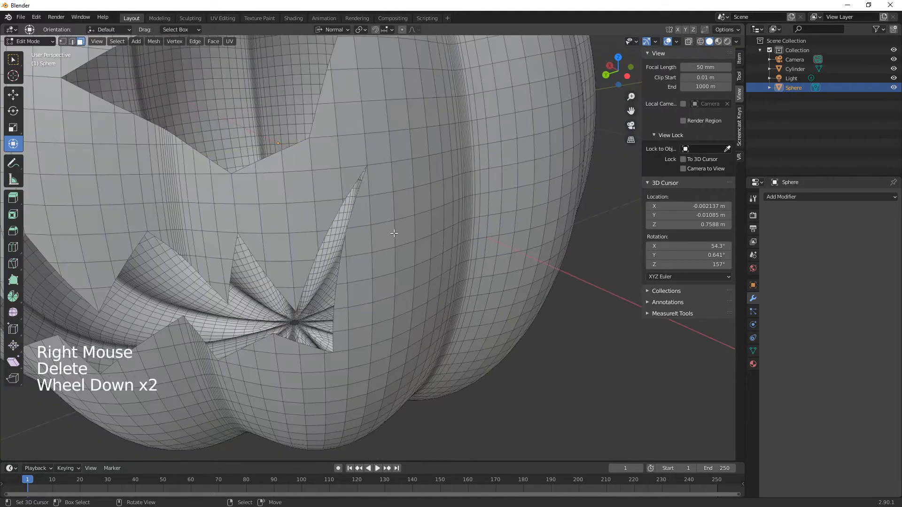
pyautogui.moveTo(393, 235); pyautogui.dragTo(415, 226, button='middle')
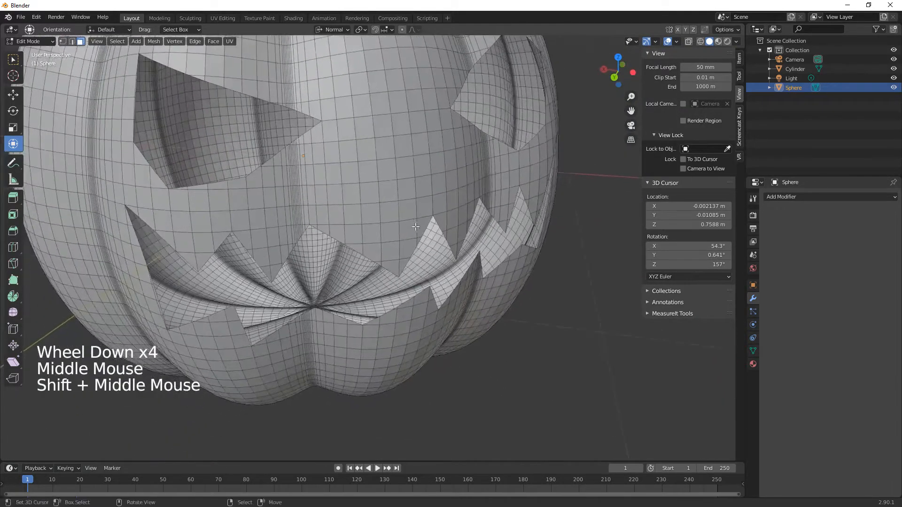
pyautogui.moveTo(423, 286)
pyautogui.mouseDown(button='middle')
pyautogui.moveTo(417, 263)
pyautogui.moveTo(433, 231)
pyautogui.moveTo(438, 293)
pyautogui.mouseUp(button='middle')
pyautogui.scroll(-2, 423, 244)
pyautogui.scroll(-1, 428, 237)
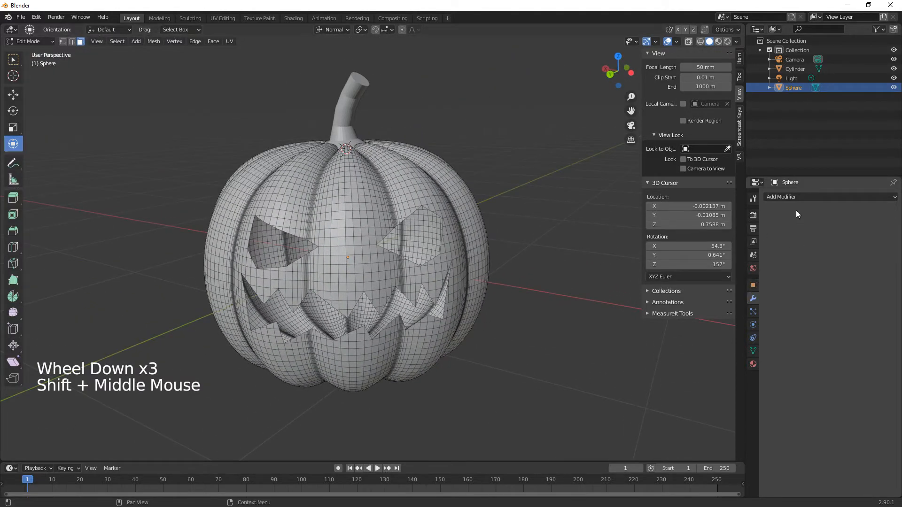
# - Add a Solidify modifier to the pumpkin with 0.07 m thickness and inspect the wall around the eye and mouth openings
pyautogui.click(794, 197)
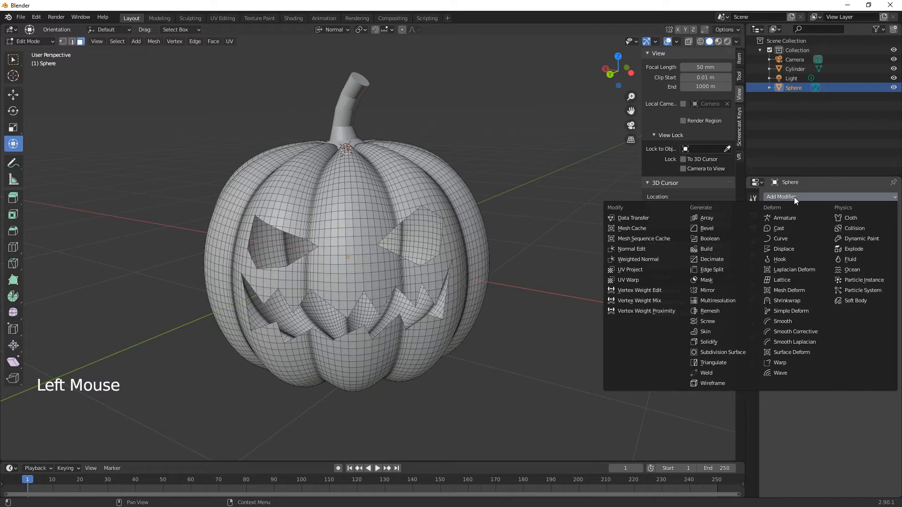
pyautogui.click(713, 345)
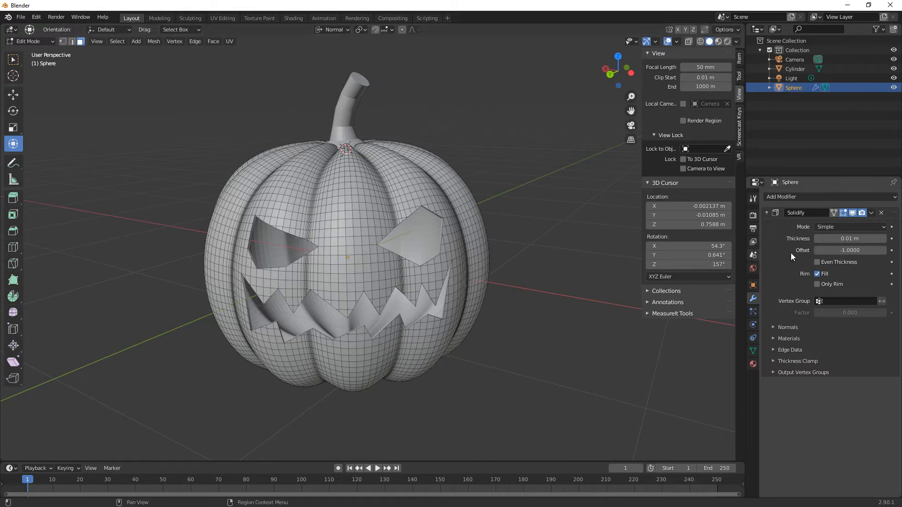
pyautogui.click(883, 239)
pyautogui.click(884, 238)
pyautogui.click(884, 239)
pyautogui.click(884, 239)
pyautogui.click(884, 238)
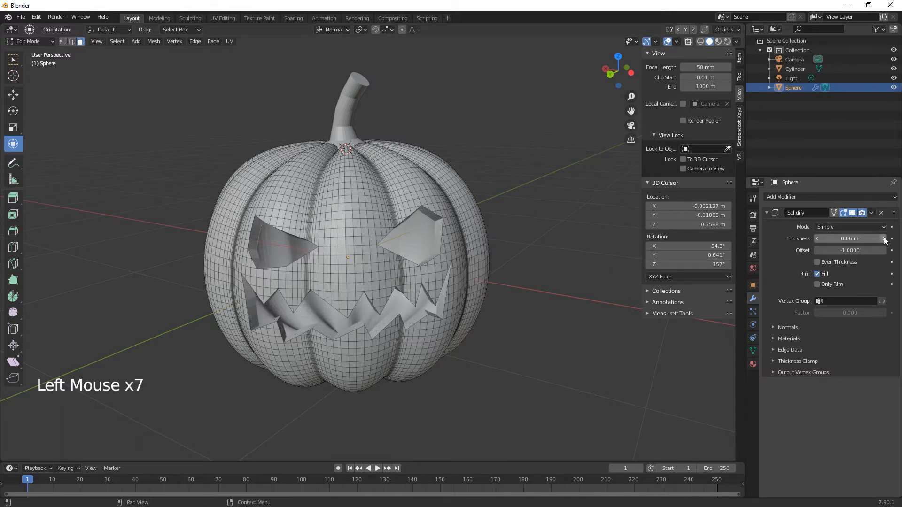
pyautogui.click(884, 238)
pyautogui.scroll(3, 464, 302)
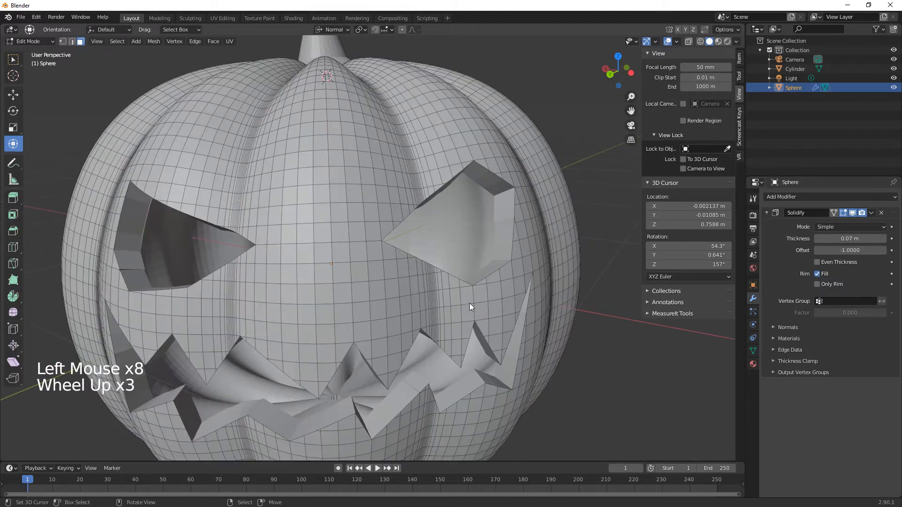
pyautogui.moveTo(469, 303); pyautogui.dragTo(379, 299, button='middle')
pyautogui.scroll(3, 272, 306)
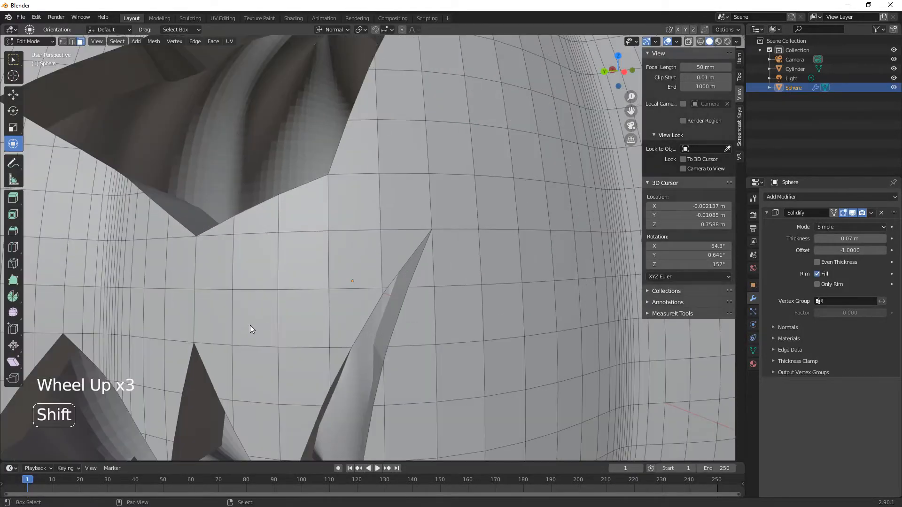
pyautogui.keyDown('shift'); pyautogui.moveTo(250, 325); pyautogui.dragTo(340, 305, button='middle'); pyautogui.keyUp('shift')
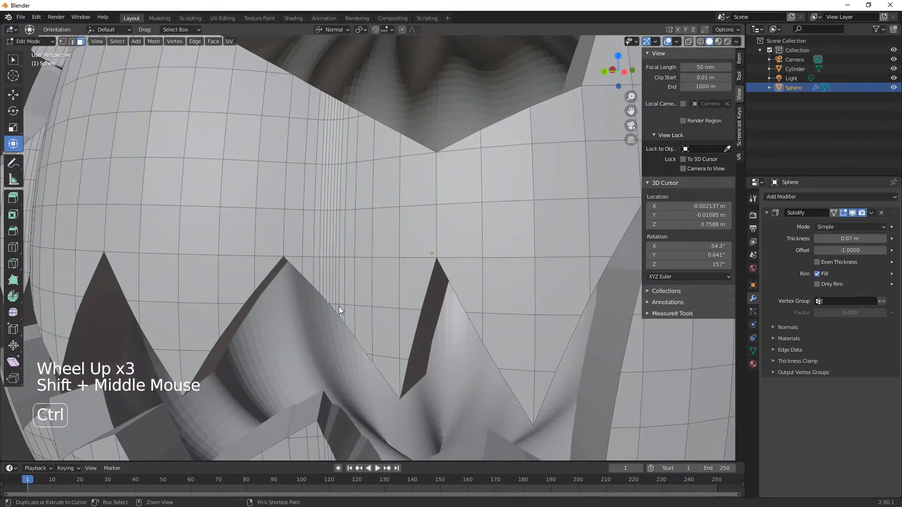
# - Undo the recent mesh edits back to the point where the mouth faces are still present and selected
pyautogui.hotkey('ctrl', 'z')
pyautogui.hotkey('ctrl', 'z')
pyautogui.hotkey('ctrl', 'z')
pyautogui.hotkey('ctrl', 'z')
pyautogui.hotkey('ctrl', 'z')
pyautogui.hotkey('ctrl', 'z')
pyautogui.hotkey('ctrl', 'z')
pyautogui.hotkey('ctrl', 'z')
pyautogui.hotkey('ctrl', 'z')
pyautogui.hotkey('ctrl', 'z')
pyautogui.hotkey('ctrl', 'z')
pyautogui.hotkey('ctrl', 'z')
pyautogui.hotkey('ctrl', 'z')
pyautogui.hotkey('ctrl', 'z')
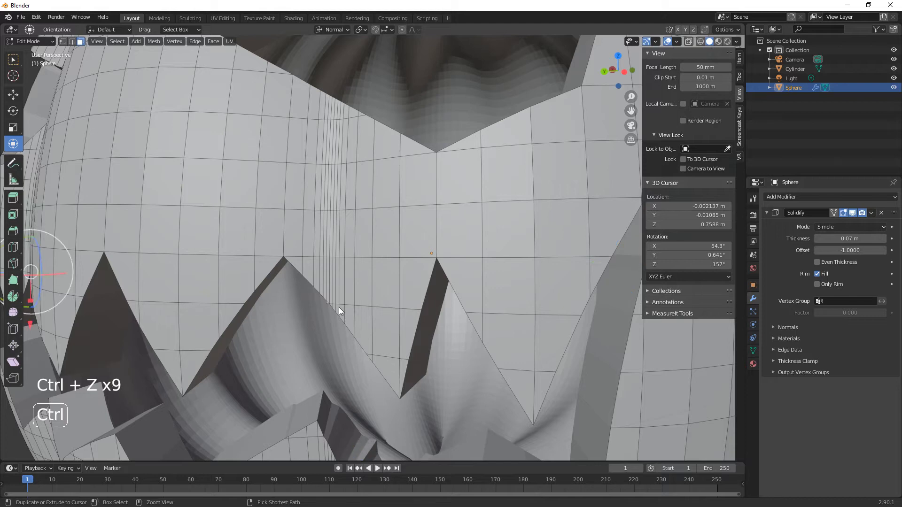
pyautogui.hotkey('ctrl', 'z')
pyautogui.hotkey('ctrl', 'z')
pyautogui.hotkey('ctrl', 'z')
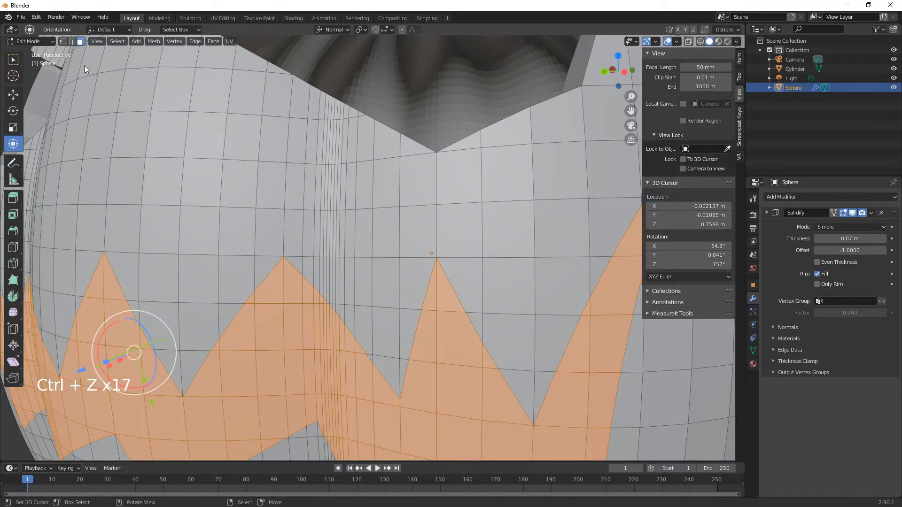
# - Redo the deletion of the mouth faces and remove the Solidify modifier from the pumpkin
pyautogui.click(34, 16)
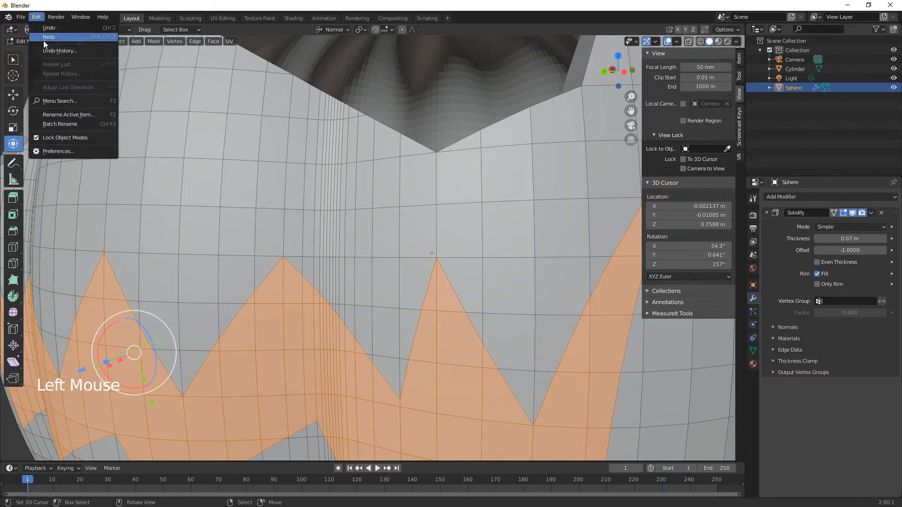
pyautogui.click(43, 39)
pyautogui.click(38, 18)
pyautogui.click(40, 35)
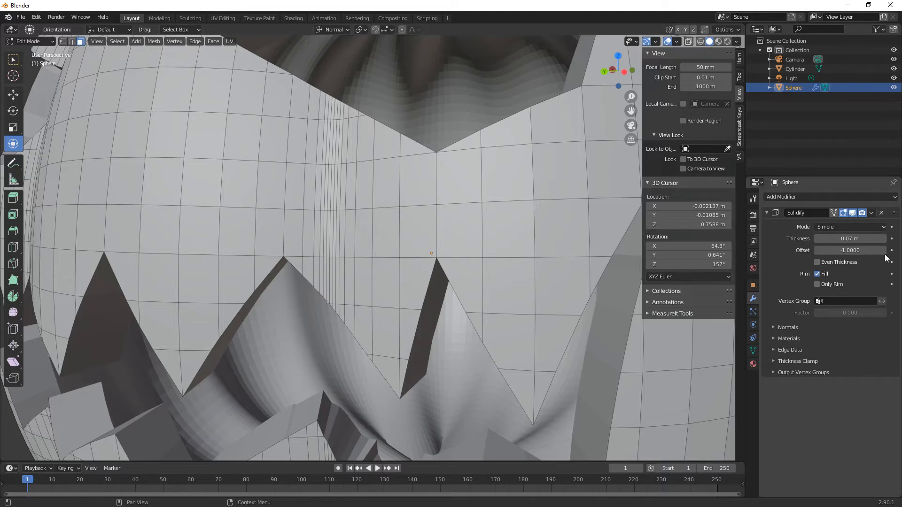
pyautogui.click(881, 213)
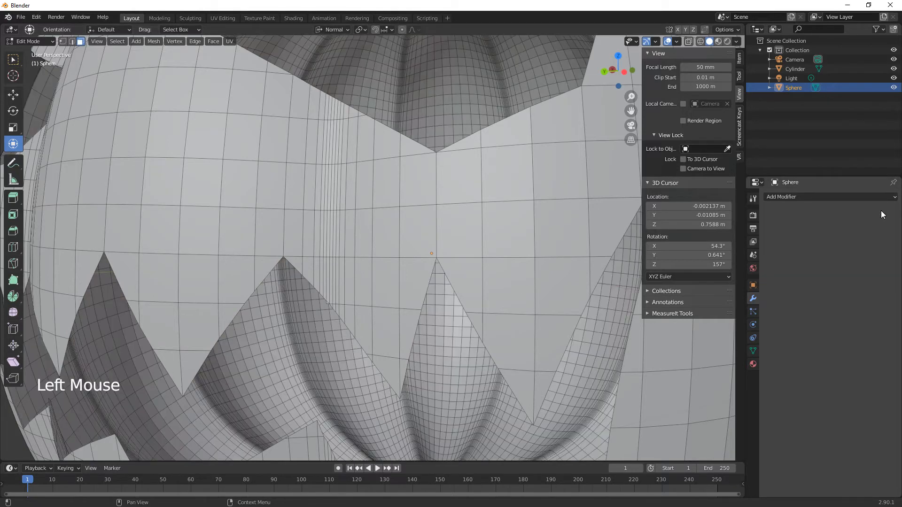
# - Delete the leftover sliver face on the right slope of the mouth's upper peak at the rib groove
pyautogui.scroll(2, 324, 306)
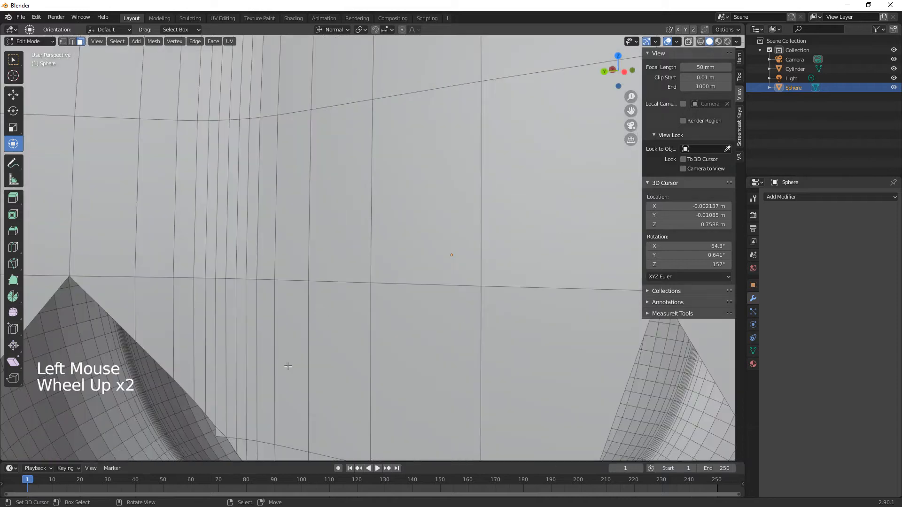
pyautogui.keyDown('shift'); pyautogui.moveTo(324, 306); pyautogui.dragTo(457, 136, button='middle'); pyautogui.keyUp('shift')
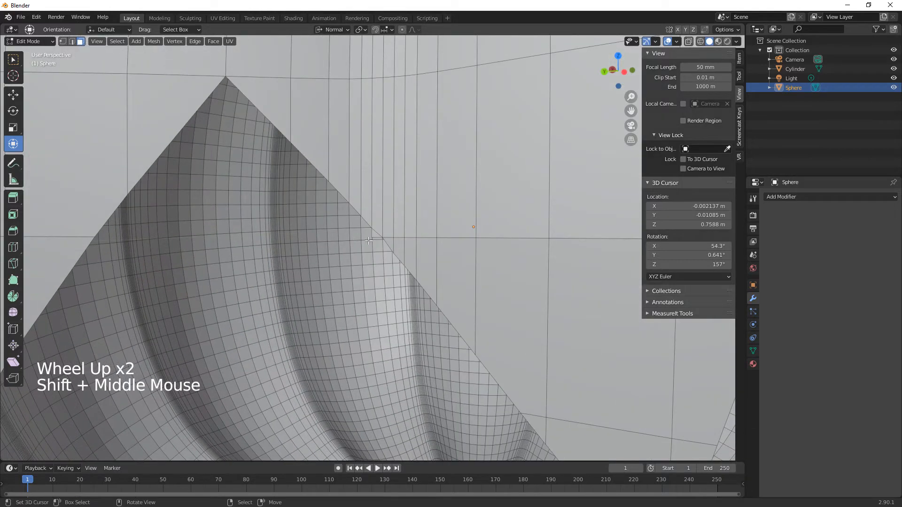
pyautogui.rightClick(376, 233)
pyautogui.press('Delete')
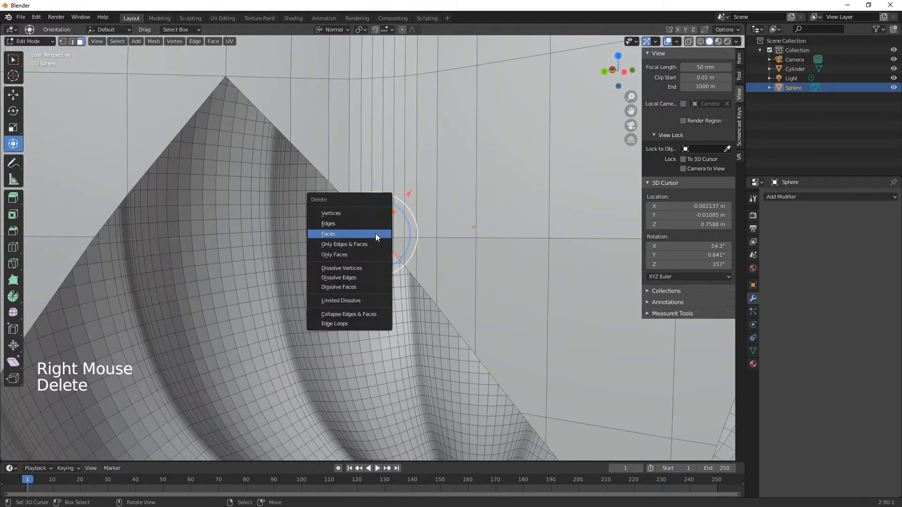
pyautogui.click(371, 235)
pyautogui.scroll(-2, 435, 350)
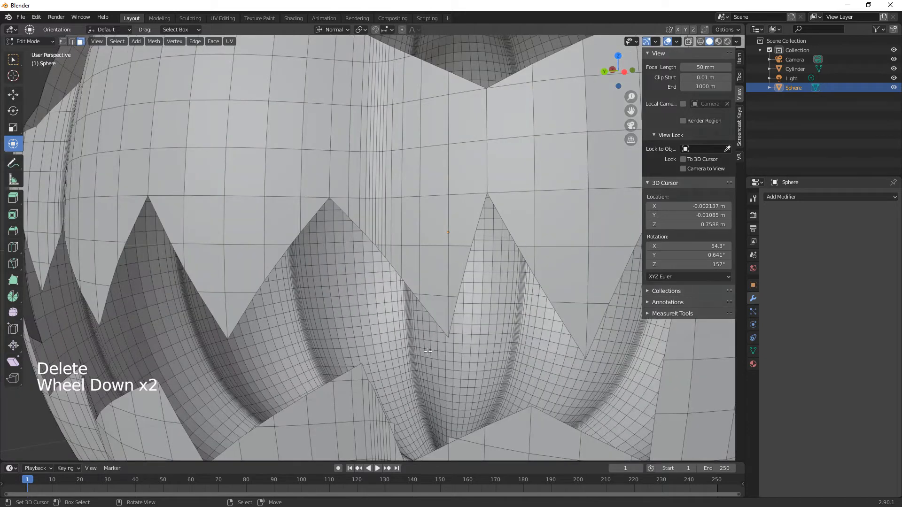
# - Delete the two leftover faces flanking the notch in the mouth's lower edge
pyautogui.rightClick(452, 439)
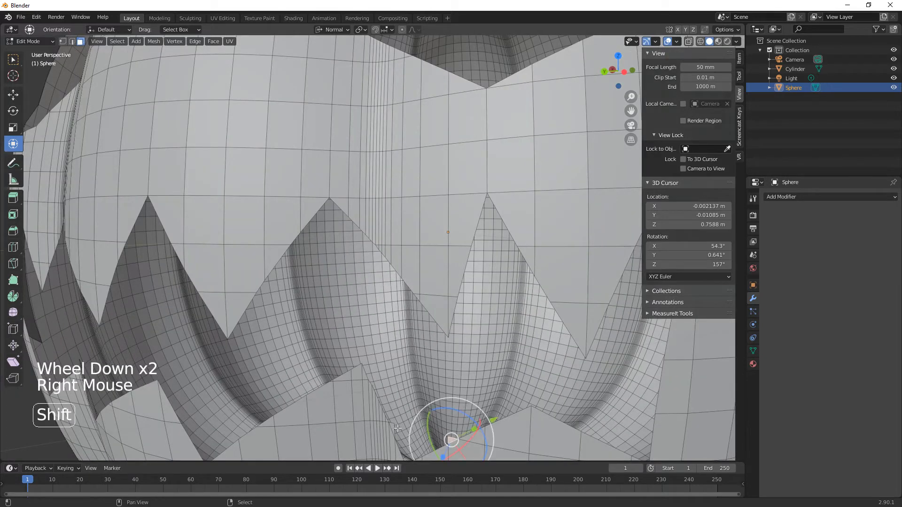
pyautogui.keyDown('shift'); pyautogui.rightClick(438, 417); pyautogui.keyUp('shift')
pyautogui.press('Delete')
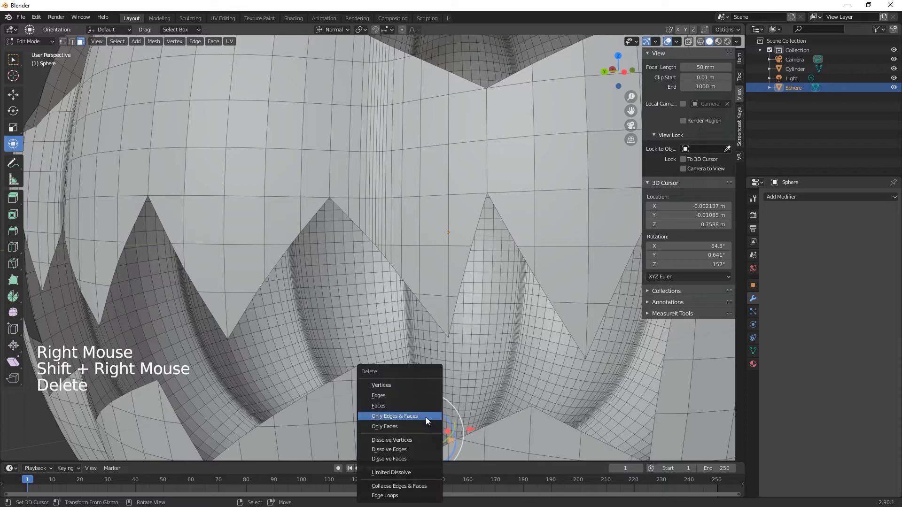
pyautogui.click(410, 406)
pyautogui.keyDown('shift'); pyautogui.moveTo(411, 406); pyautogui.dragTo(450, 344, button='middle'); pyautogui.keyUp('shift')
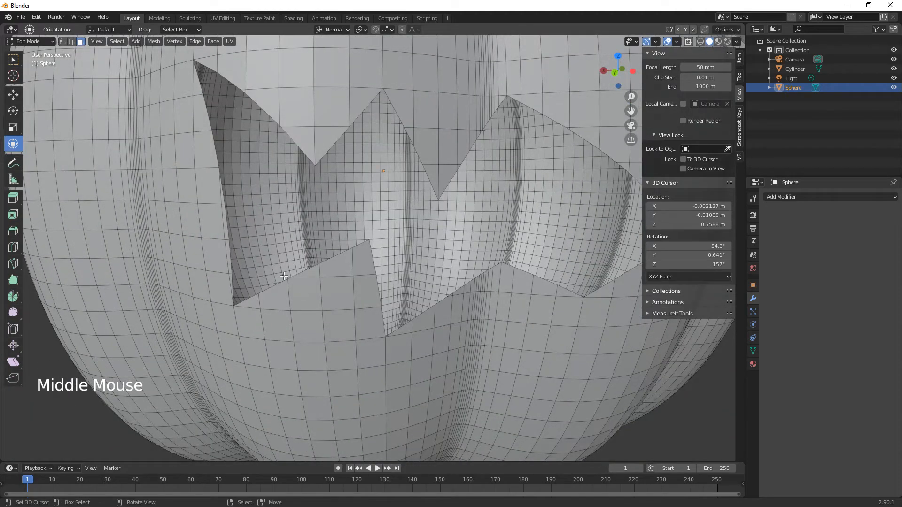
# - Delete the leftover sliver face on the mouth's lower edge near its left corner
pyautogui.rightClick(287, 277)
pyautogui.press('Delete')
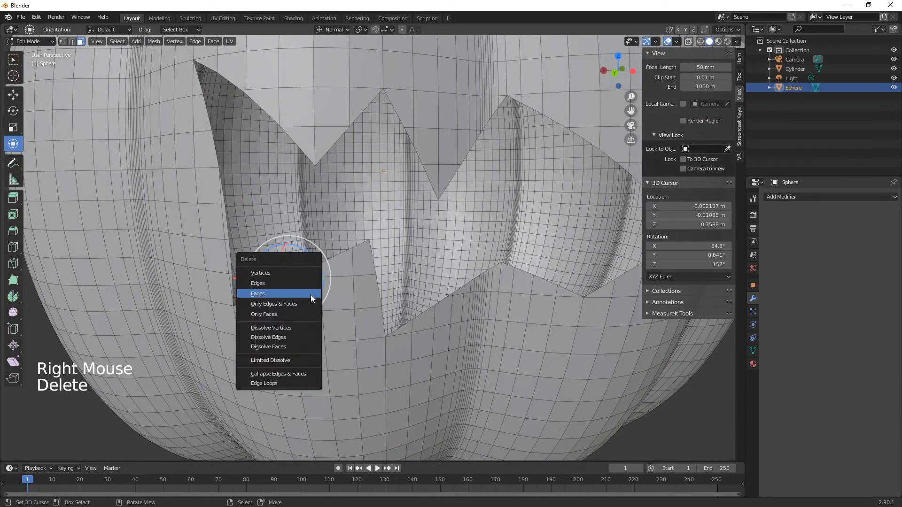
pyautogui.click(297, 294)
pyautogui.moveTo(427, 352); pyautogui.dragTo(470, 409, button='middle')
pyautogui.scroll(-2, 469, 409)
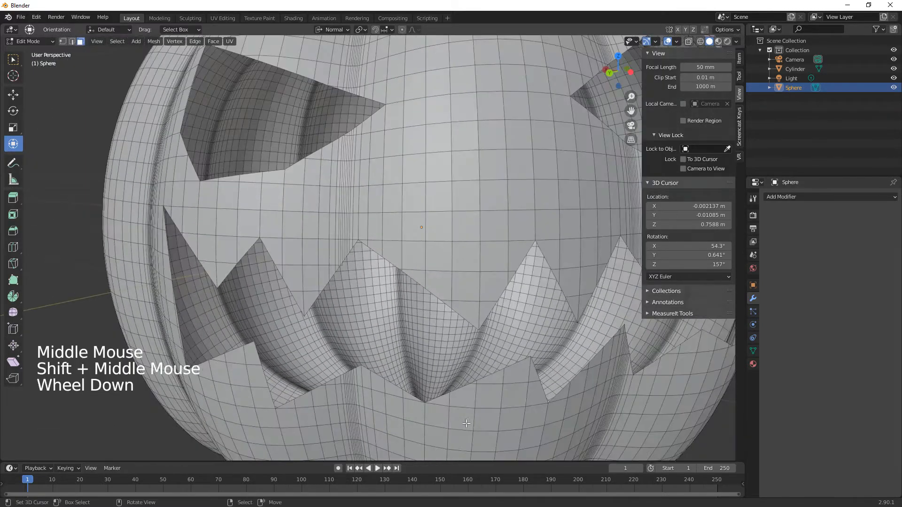
# - Try a Solidify modifier with 0.04 m thickness on the pumpkin, and remove it again
pyautogui.click(795, 199)
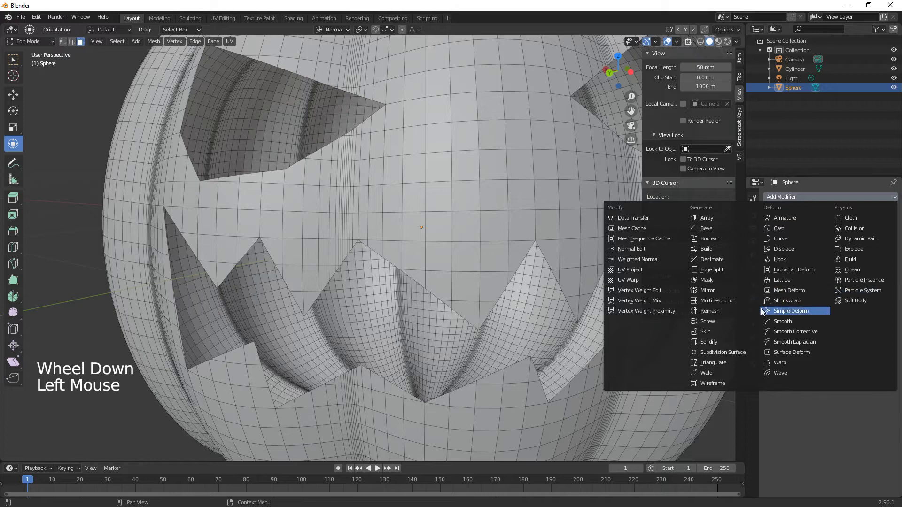
pyautogui.click(722, 343)
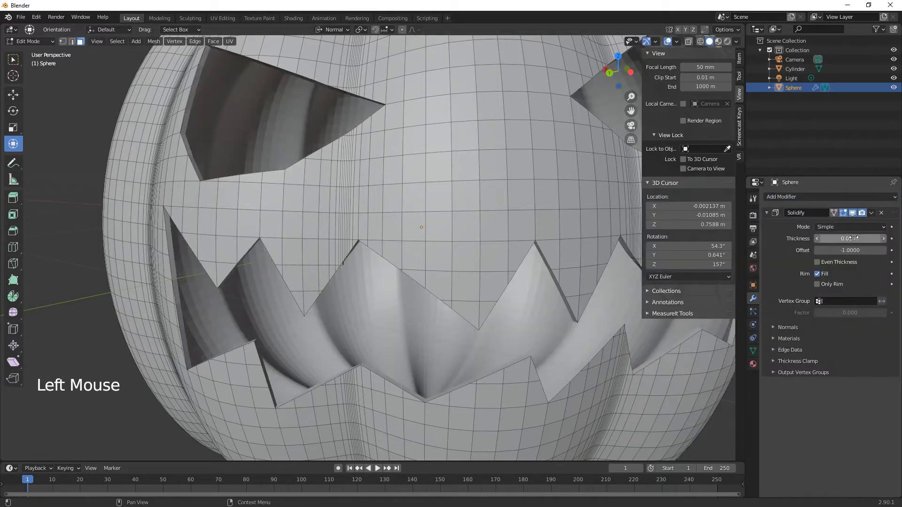
pyautogui.click(884, 239)
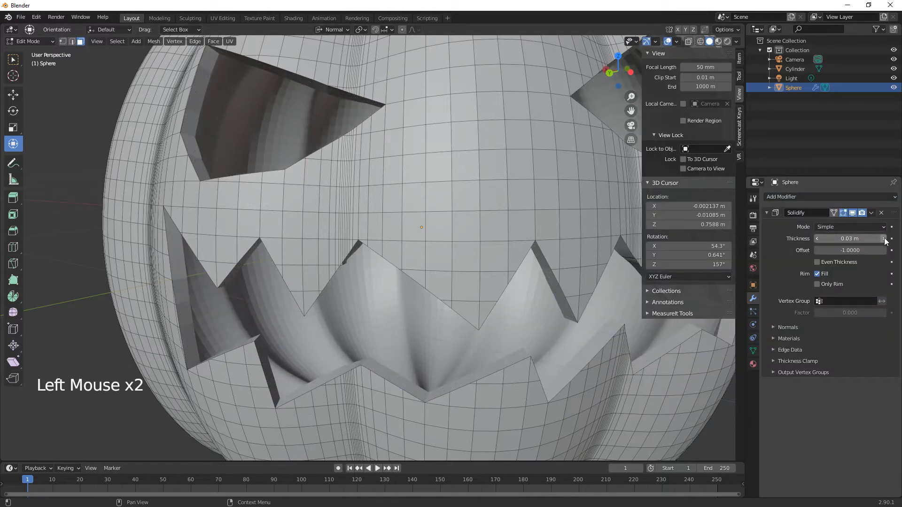
pyautogui.click(884, 239)
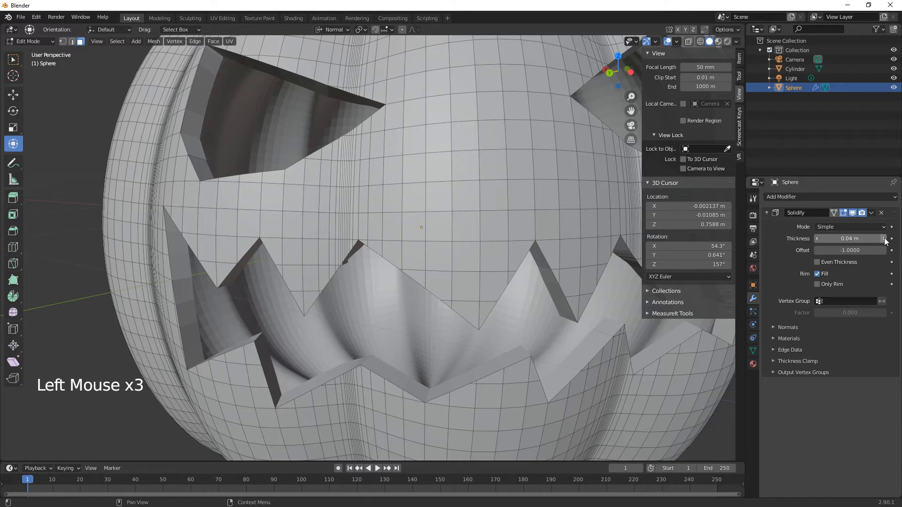
pyautogui.click(881, 212)
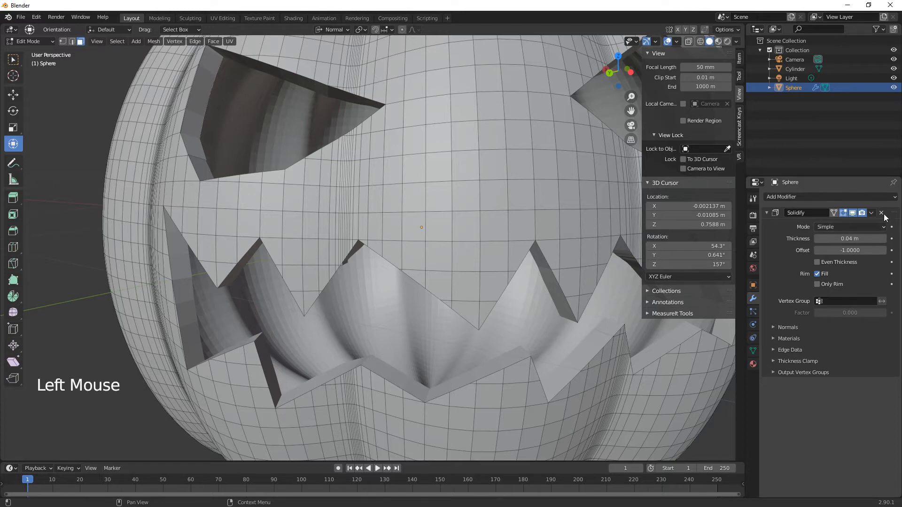
# - Delete the leftover sliver face on the left slope of the mouth's upper peak beside the rib groove
pyautogui.scroll(3, 331, 282)
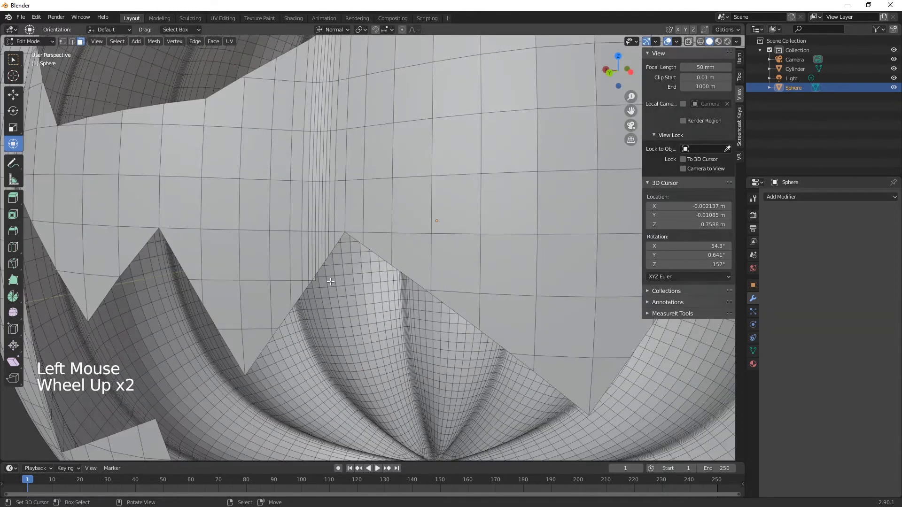
pyautogui.rightClick(283, 296)
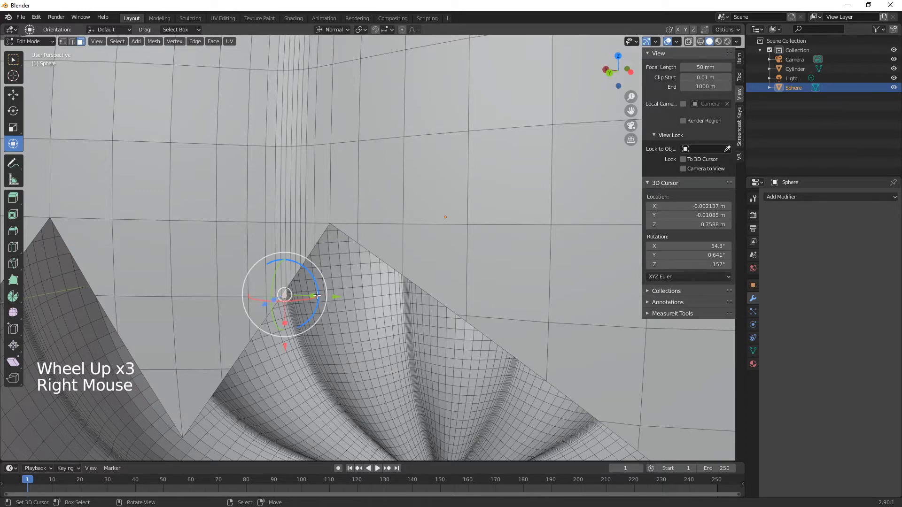
pyautogui.press('Delete')
pyautogui.click(316, 295)
pyautogui.scroll(-2, 317, 295)
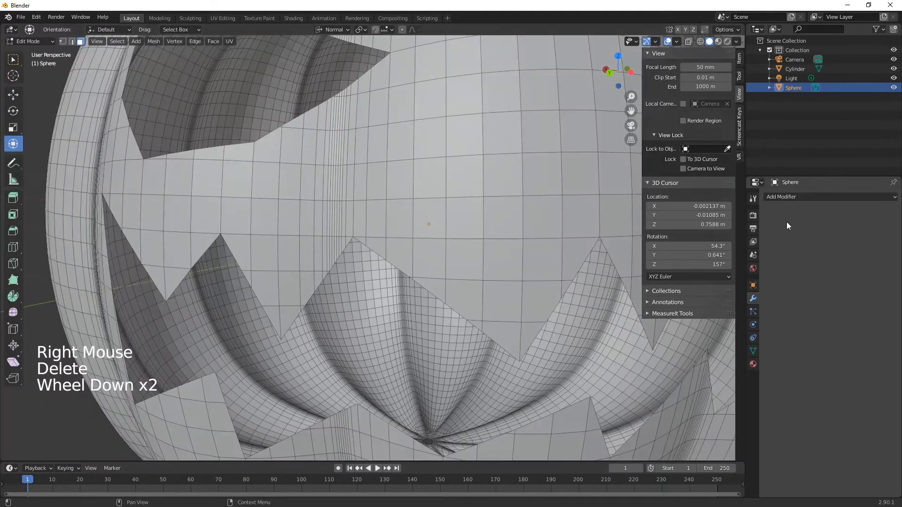
# - Add a Solidify modifier to the pumpkin and raise its thickness to 0.03 m
pyautogui.click(796, 198)
pyautogui.click(721, 341)
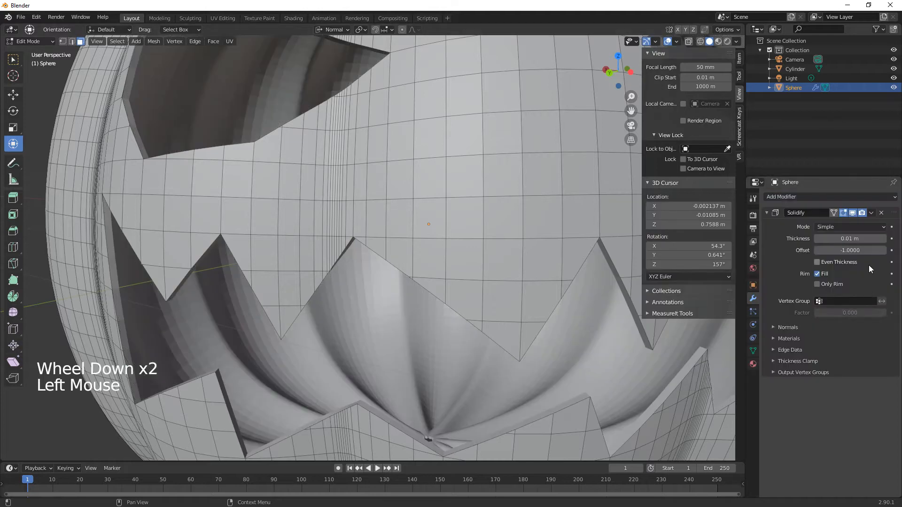
pyautogui.click(883, 239)
pyautogui.click(883, 239)
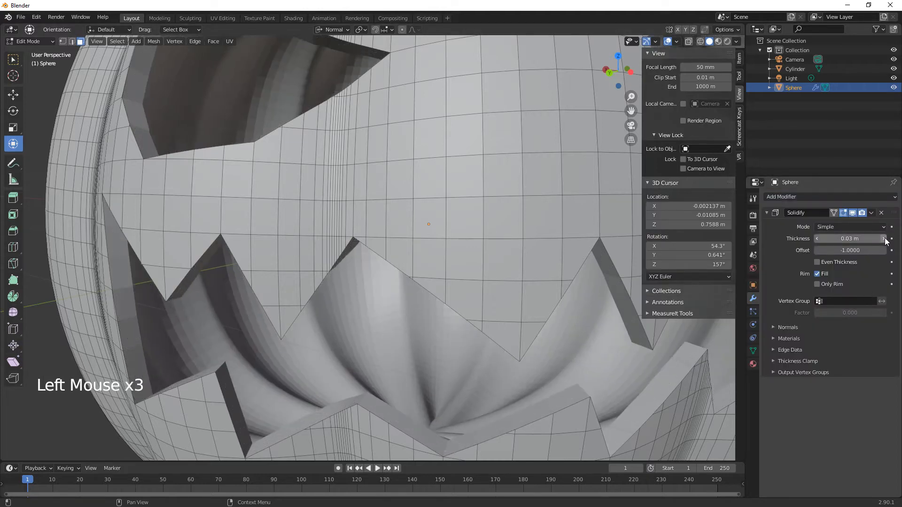
# - Set the pumpkin's Solidify thickness to 0.05 m
pyautogui.click(884, 239)
pyautogui.click(883, 238)
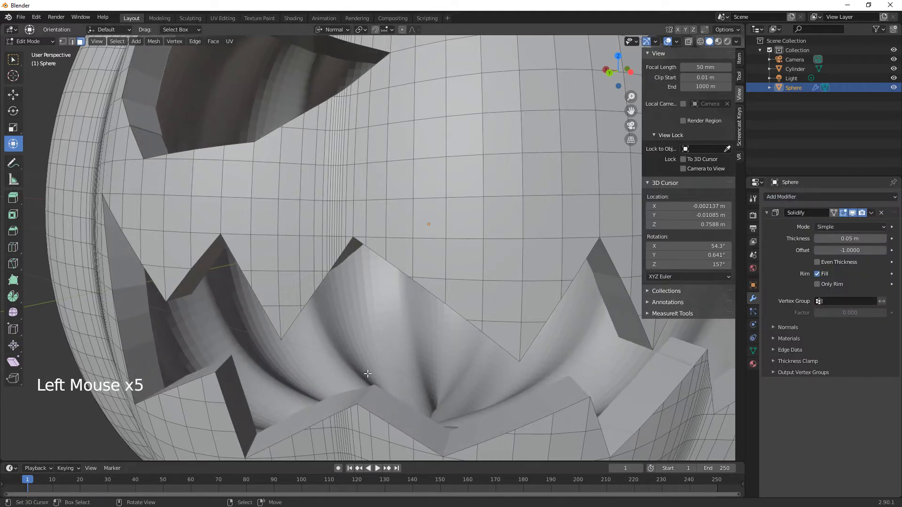
pyautogui.moveTo(367, 373); pyautogui.dragTo(449, 377, button='middle')
pyautogui.scroll(-2, 401, 345)
pyautogui.scroll(-2, 432, 353)
# - Leave mesh editing of the pumpkin and apply smooth shading to the stem
pyautogui.keyDown('shift'); pyautogui.moveTo(433, 129); pyautogui.dragTo(426, 193, button='middle'); pyautogui.keyUp('shift')
pyautogui.rightClick(384, 115)
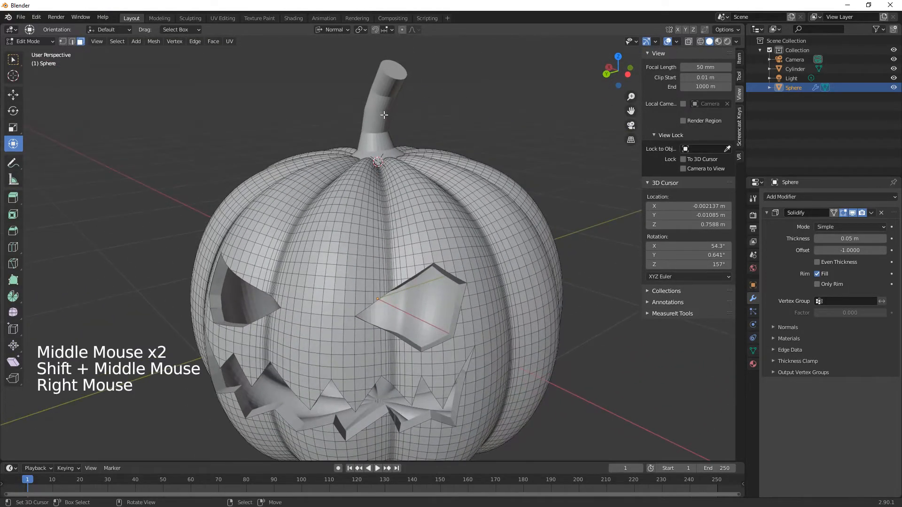
pyautogui.press('Tab')
pyautogui.rightClick(385, 115)
pyautogui.press('w')
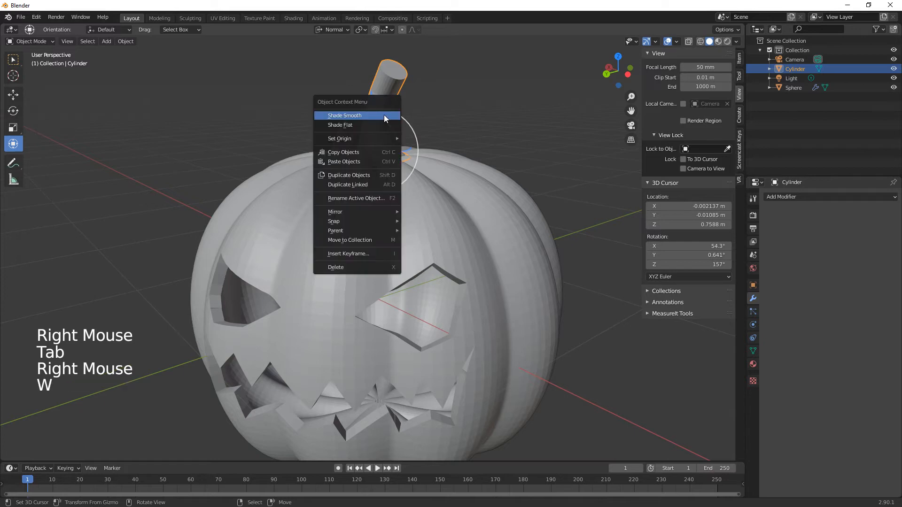
pyautogui.click(384, 115)
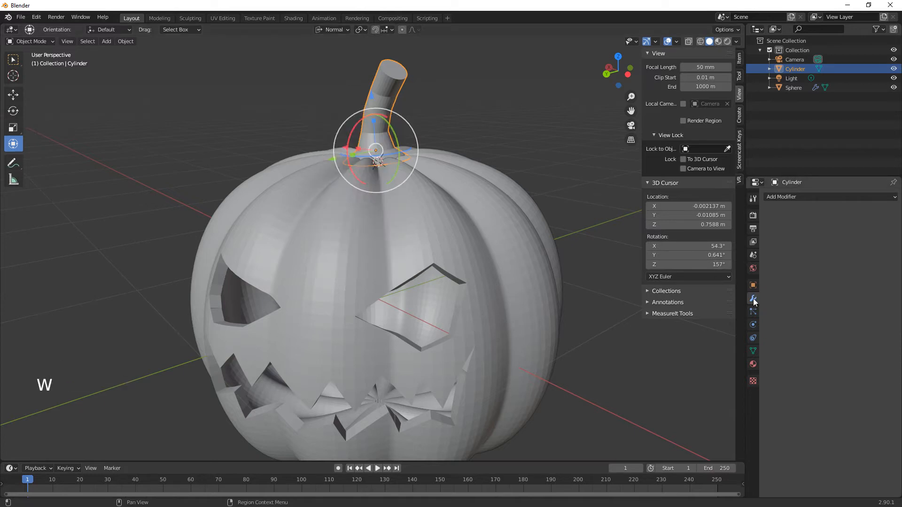
# - Add a Subdivision Surface modifier to the stem with viewport level 2
pyautogui.click(775, 215)
pyautogui.click(783, 197)
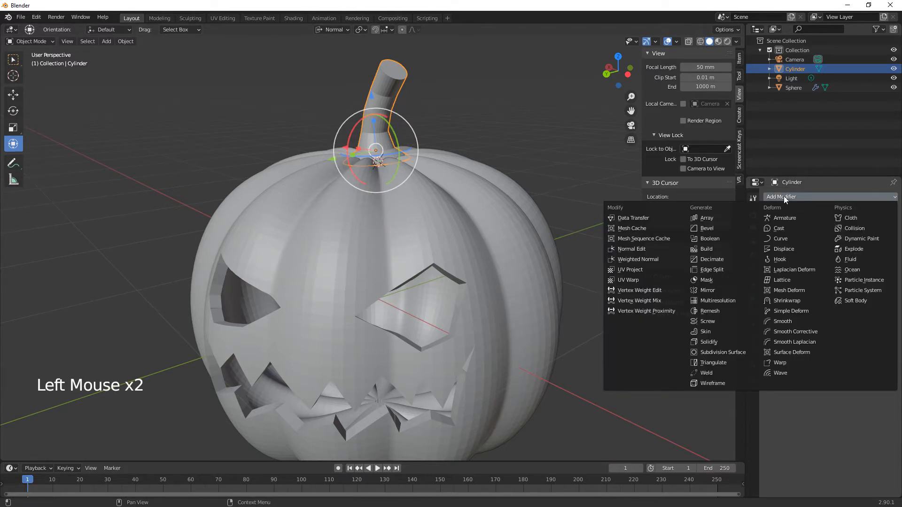
pyautogui.click(720, 351)
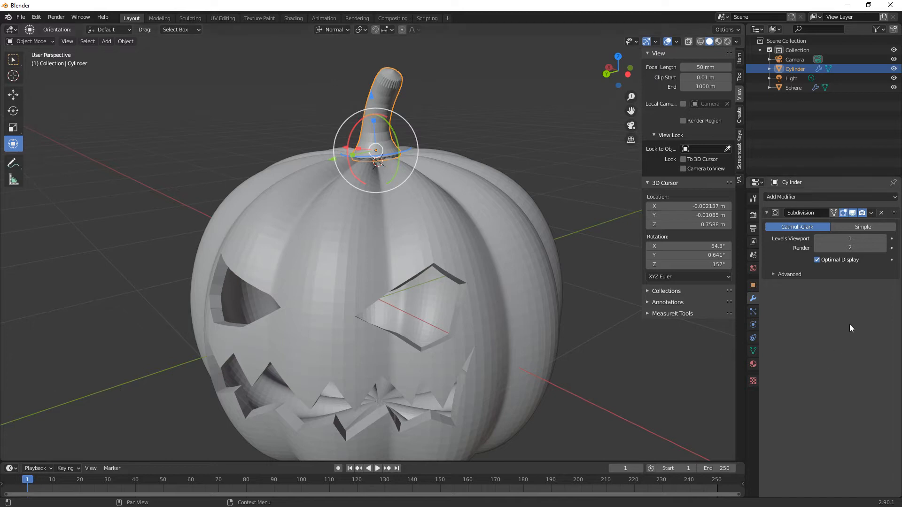
pyautogui.click(883, 239)
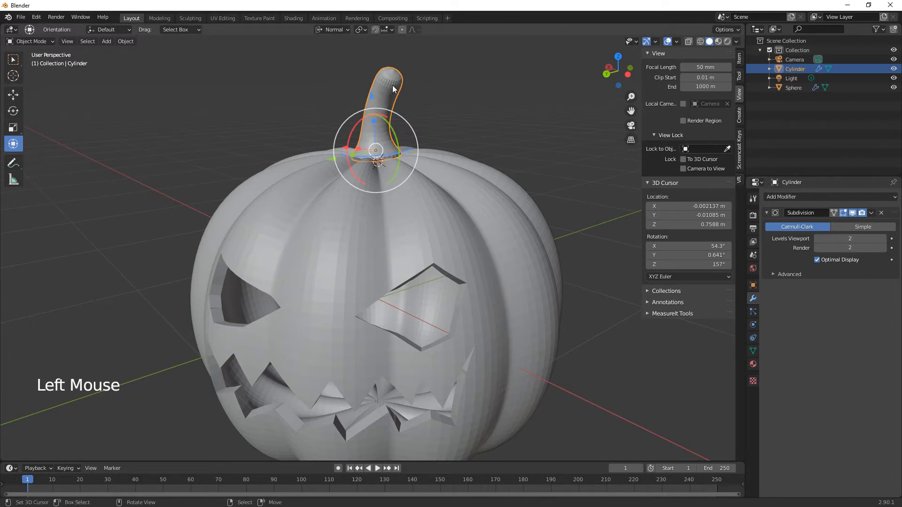
# - Add a loop cut around the stem close to its top end and give the stem smooth shading
pyautogui.press('ctrl')
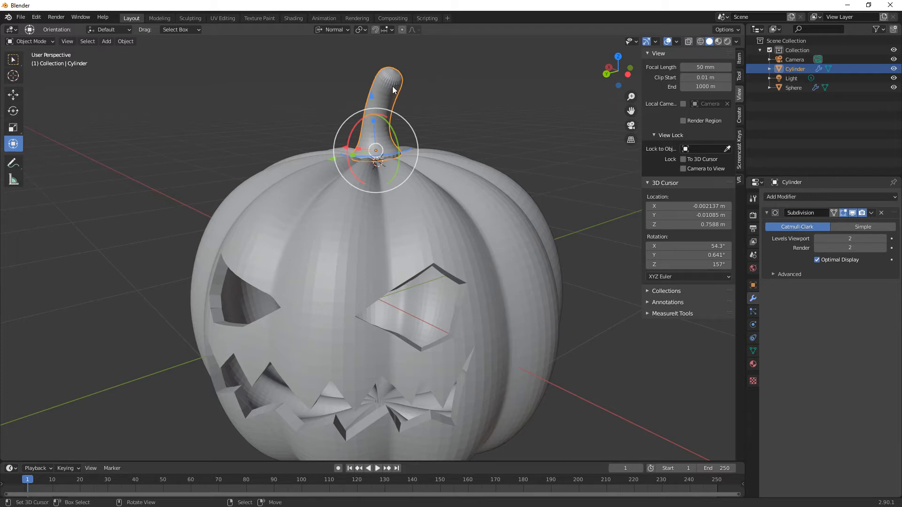
pyautogui.press('Tab')
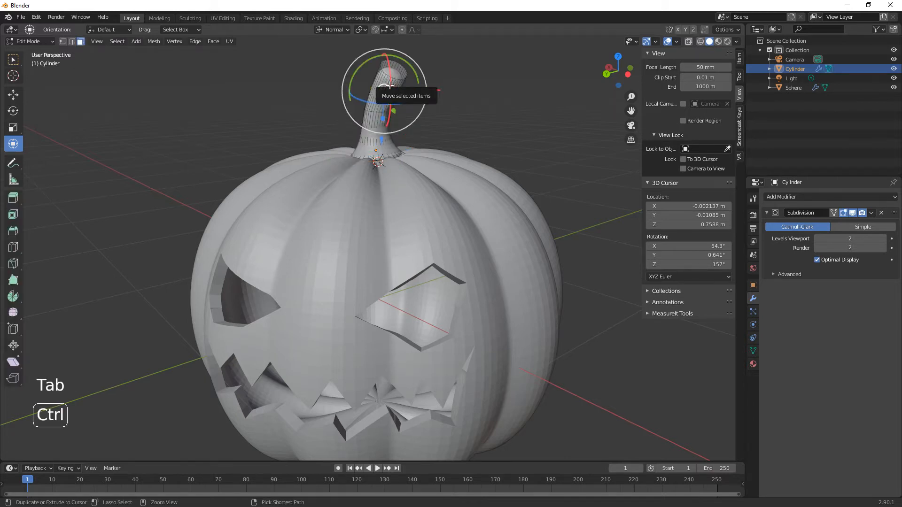
pyautogui.hotkey('ctrl', 'r')
pyautogui.click(390, 85)
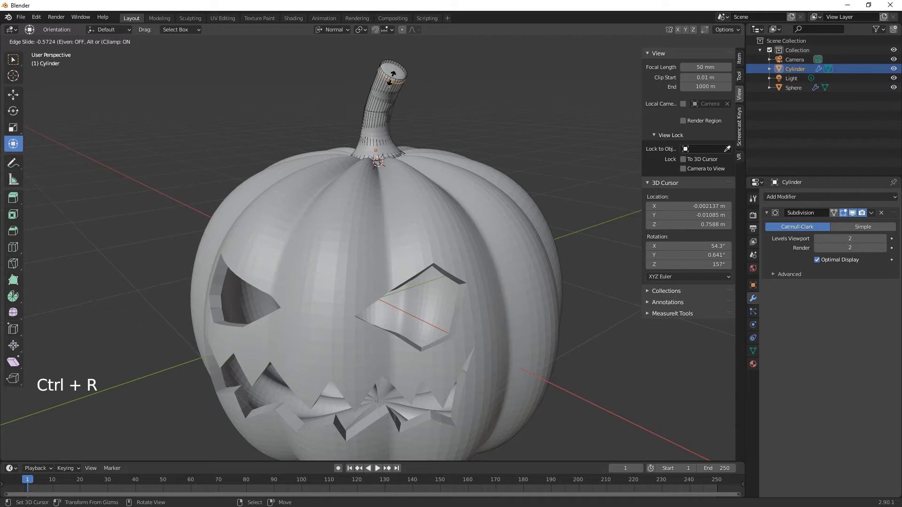
pyautogui.click(394, 78)
pyautogui.press('Tab')
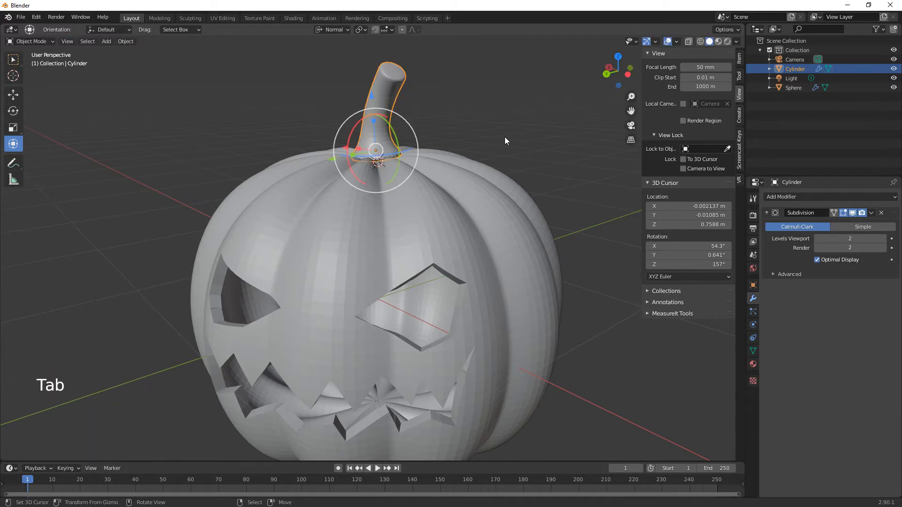
pyautogui.press('w')
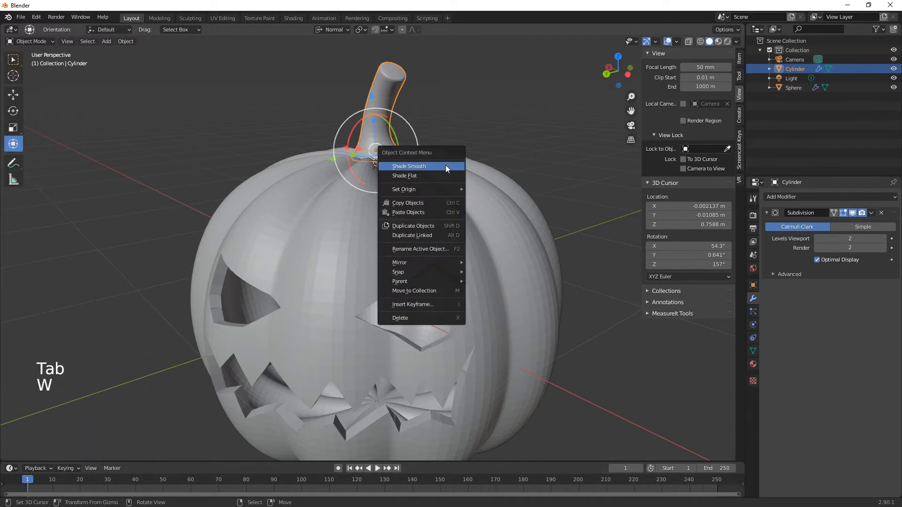
# - Inset the face at the stem's top end by about 0.055 m
pyautogui.moveTo(465, 244); pyautogui.dragTo(432, 274, button='middle')
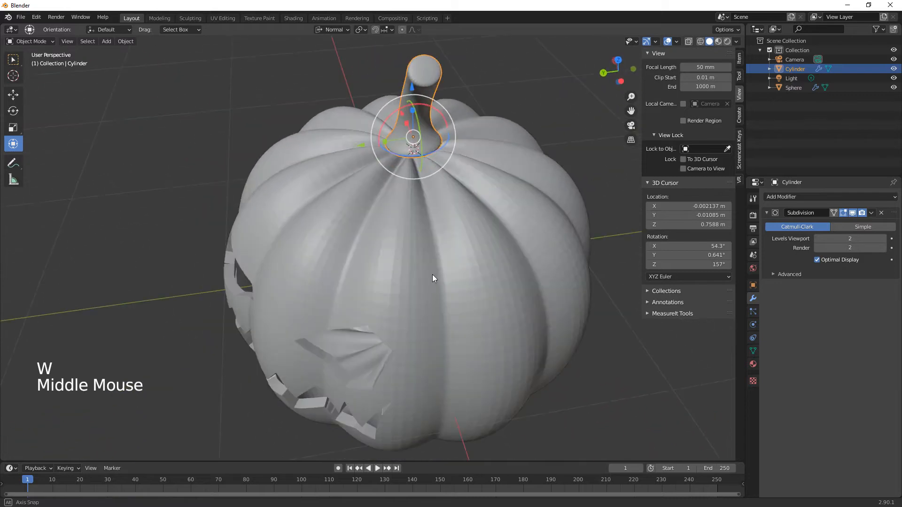
pyautogui.press('Tab')
pyautogui.rightClick(429, 72)
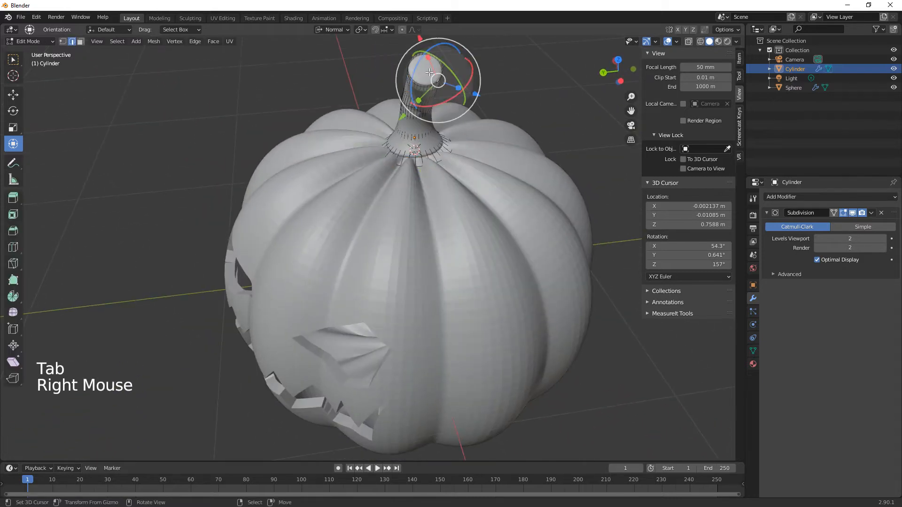
pyautogui.rightClick(426, 68)
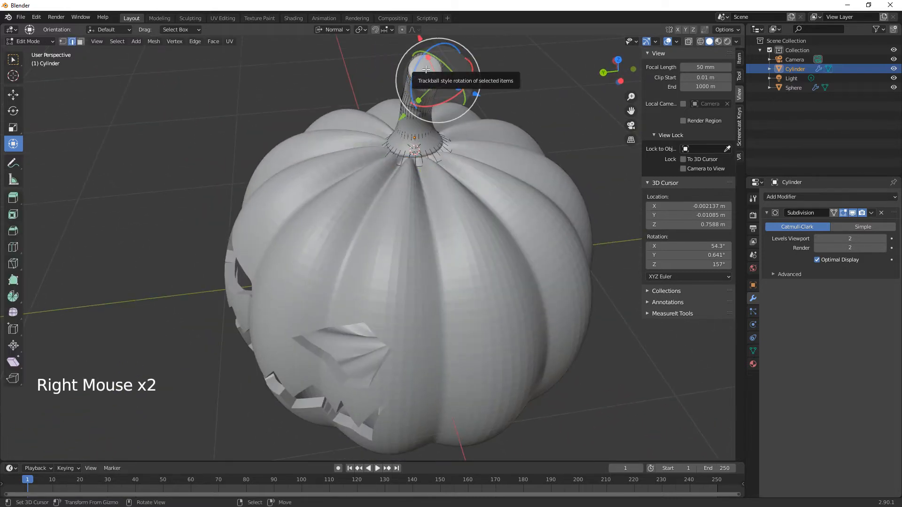
pyautogui.press('3')
pyautogui.rightClick(425, 69)
pyautogui.keyDown('shift'); pyautogui.moveTo(483, 105); pyautogui.dragTo(454, 198, button='middle'); pyautogui.keyUp('shift')
pyautogui.scroll(2, 477, 191)
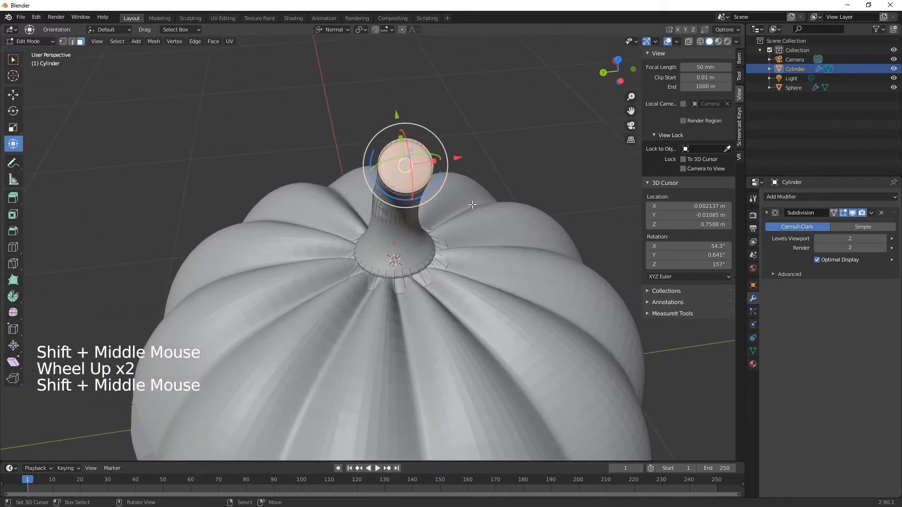
pyautogui.press('i')
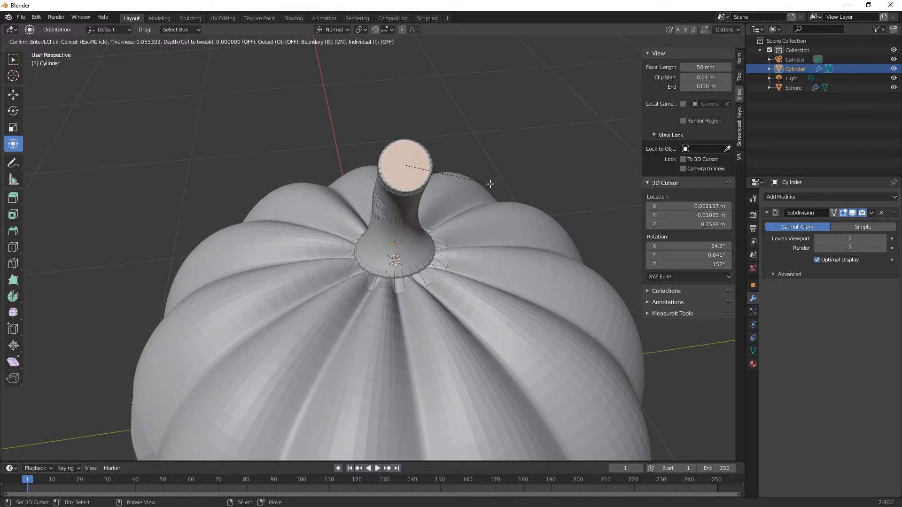
pyautogui.click(490, 184)
pyautogui.press('Tab')
# - Lift the stem clear of the pumpkin and slightly inset its bottom face
pyautogui.moveTo(444, 262); pyautogui.dragTo(491, 263, button='middle')
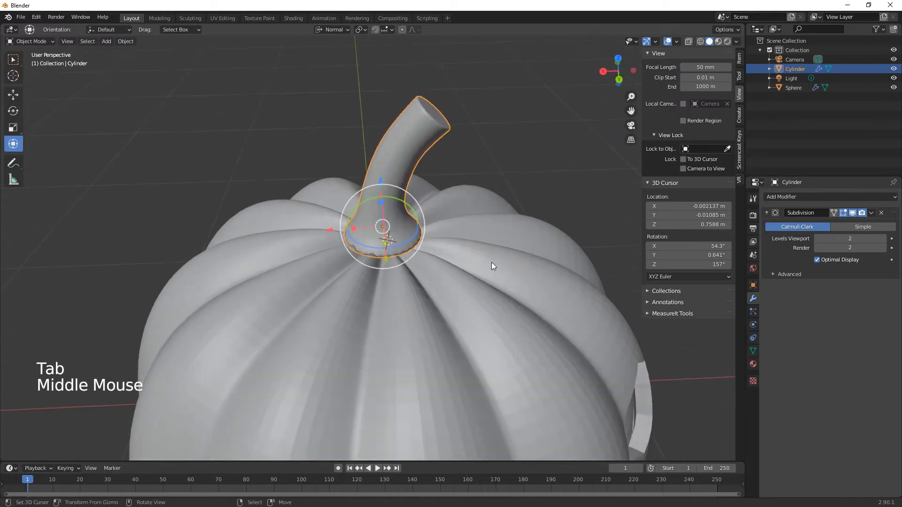
pyautogui.moveTo(382, 187); pyautogui.dragTo(383, 121)
pyautogui.moveTo(423, 235); pyautogui.dragTo(403, 194, button='middle')
pyautogui.press('Tab')
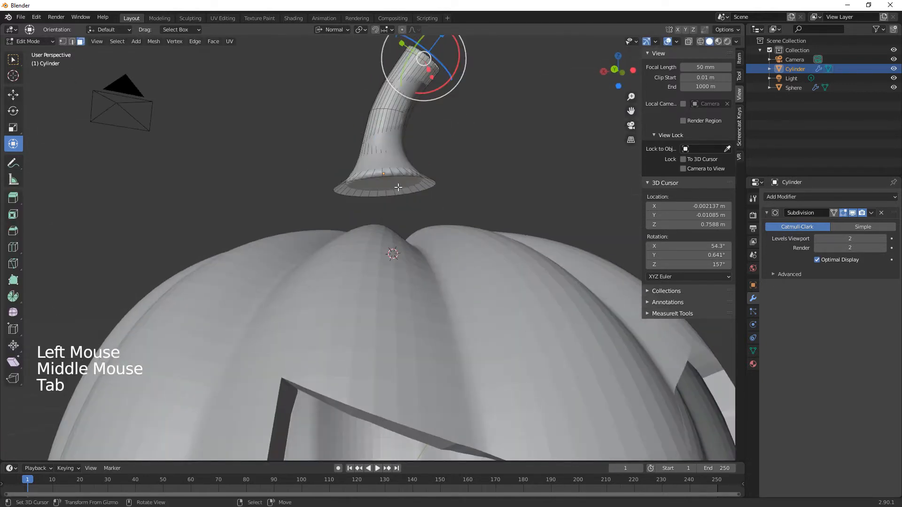
pyautogui.rightClick(393, 185)
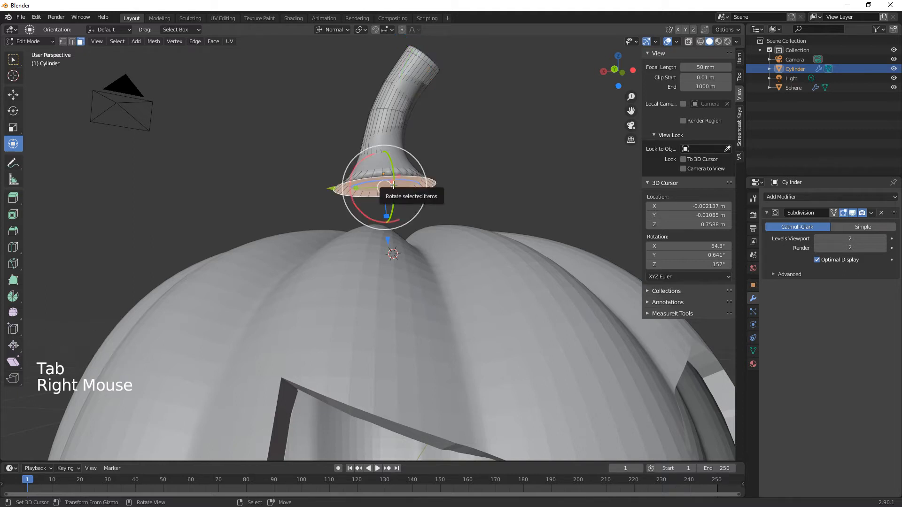
pyautogui.press('i')
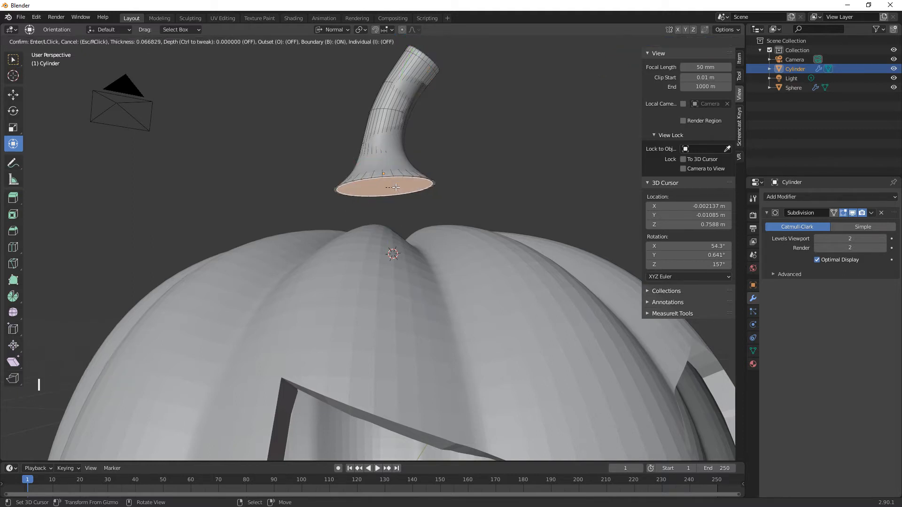
pyautogui.click(411, 209)
pyautogui.press('Tab')
# - Lower the stem onto the pumpkin by about 0.208 m along Z and apply its Subdivision modifier
pyautogui.moveTo(421, 224); pyautogui.dragTo(425, 249, button='middle')
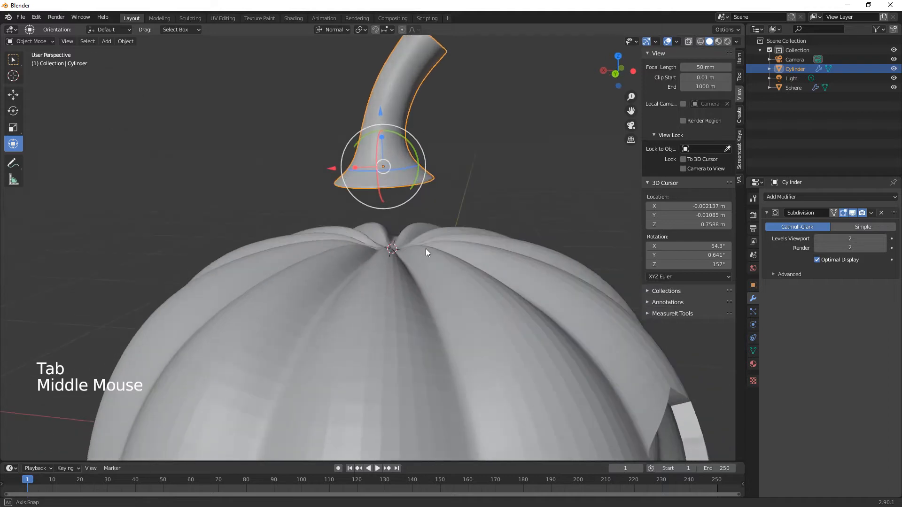
pyautogui.moveTo(397, 120); pyautogui.dragTo(385, 175)
pyautogui.moveTo(423, 225); pyautogui.dragTo(393, 308, button='middle')
pyautogui.scroll(-3, 433, 259)
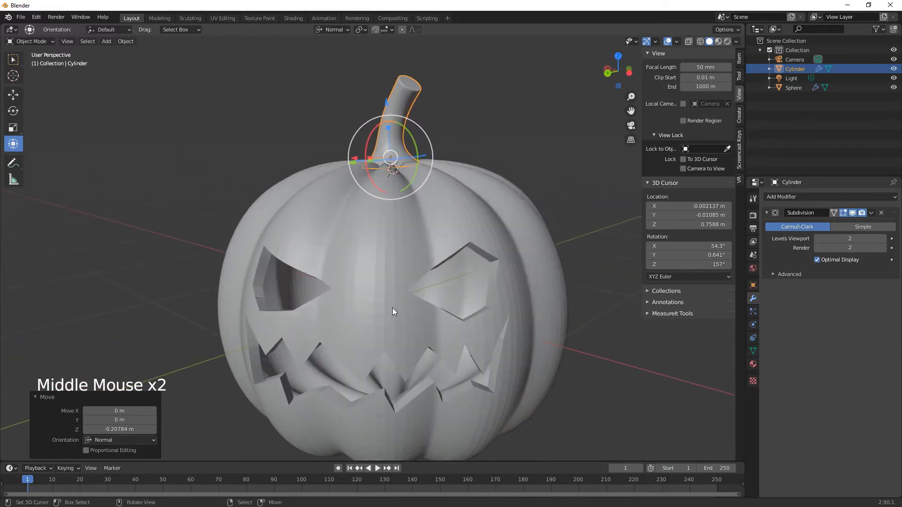
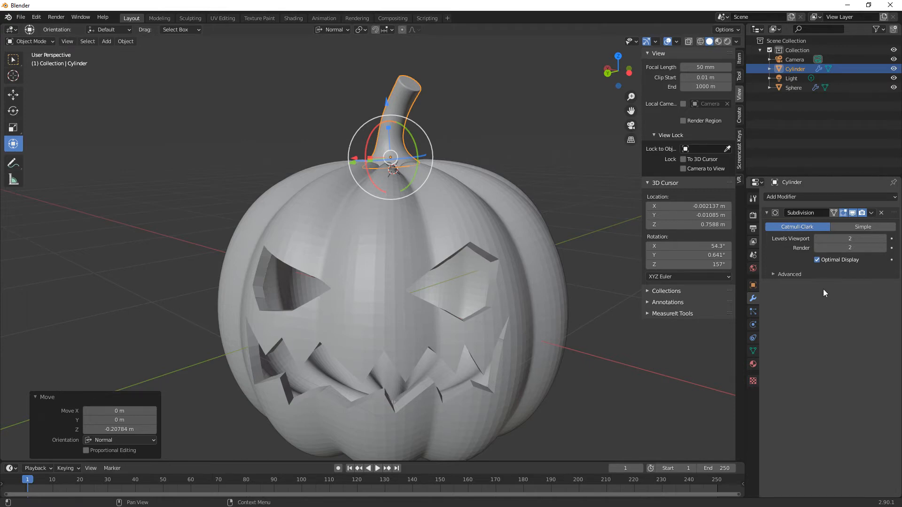
pyautogui.click(872, 213)
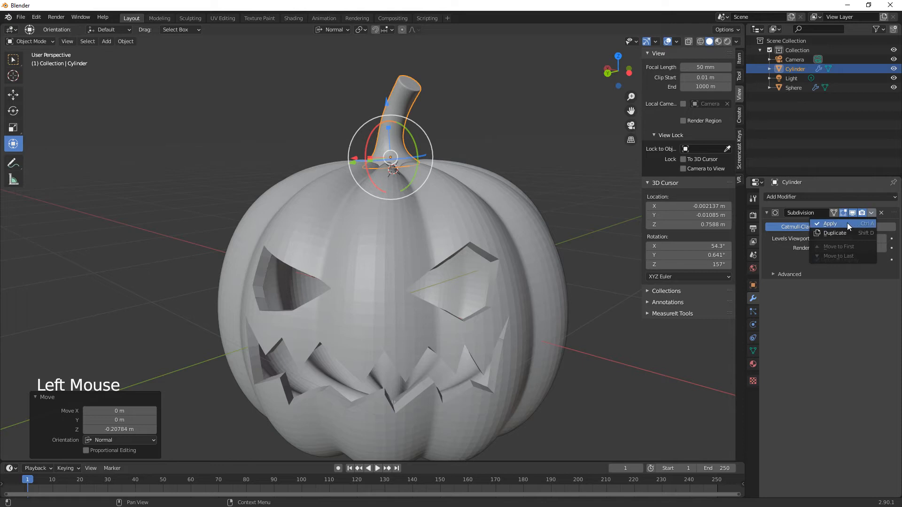
pyautogui.click(847, 224)
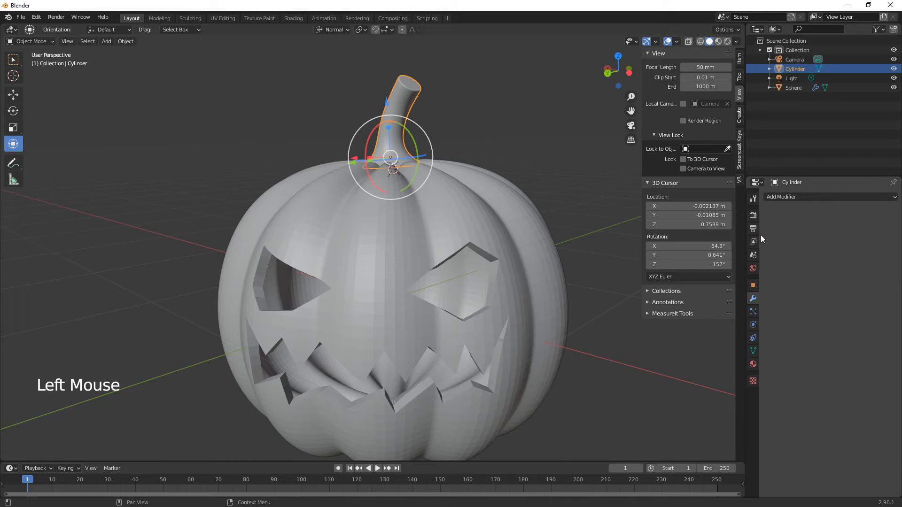
# - Try smooth shading on the pumpkin body and return it to flat shading
pyautogui.rightClick(548, 250)
pyautogui.press('w')
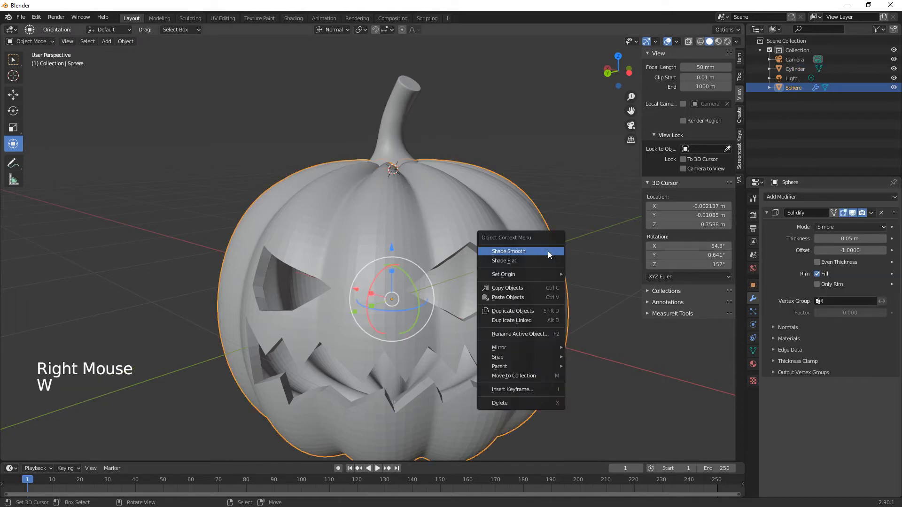
pyautogui.click(547, 250)
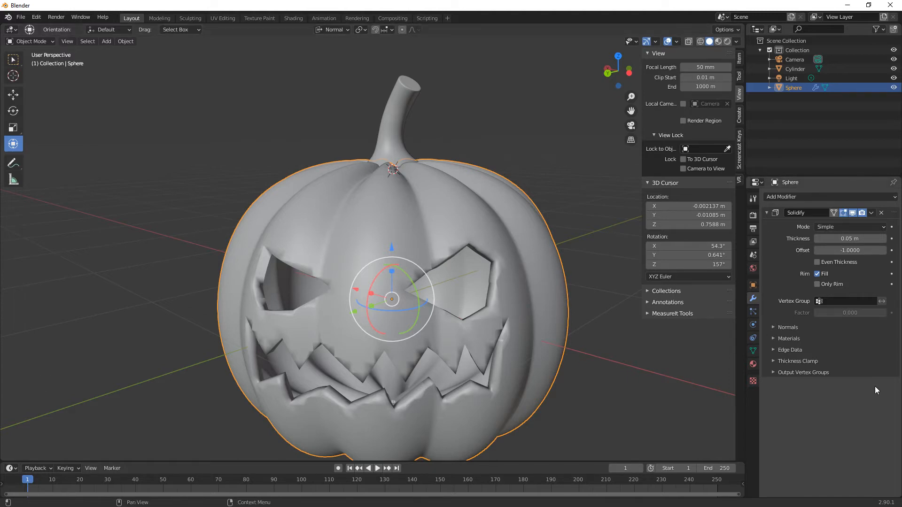
pyautogui.press('w')
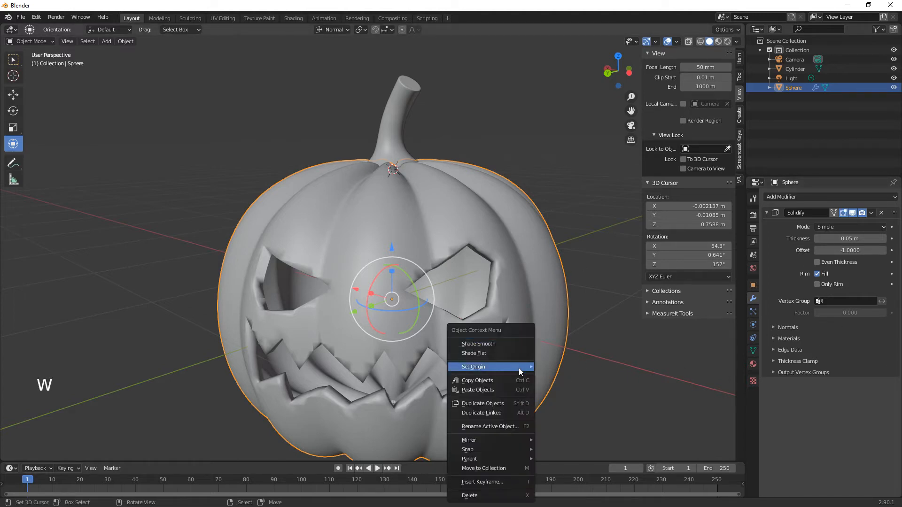
pyautogui.click(491, 354)
pyautogui.moveTo(492, 374); pyautogui.dragTo(509, 368, button='middle')
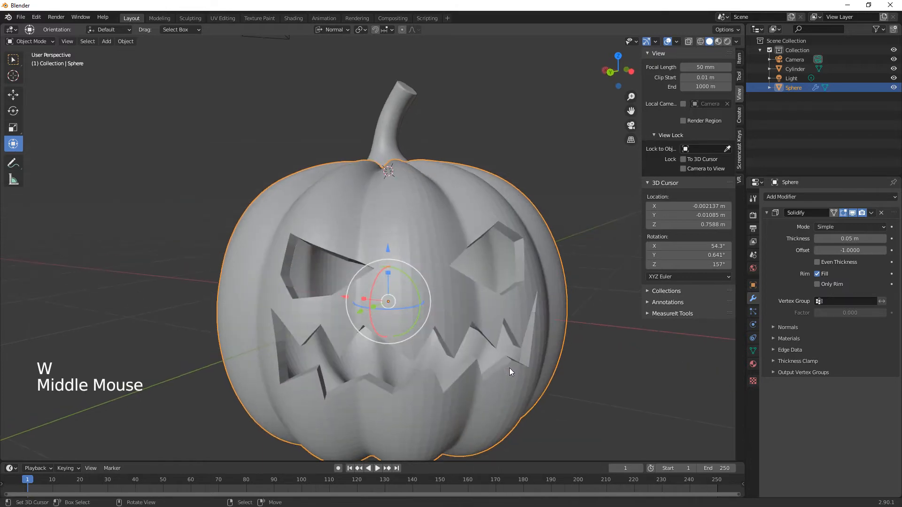
pyautogui.press('Tab')
pyautogui.scroll(2, 513, 386)
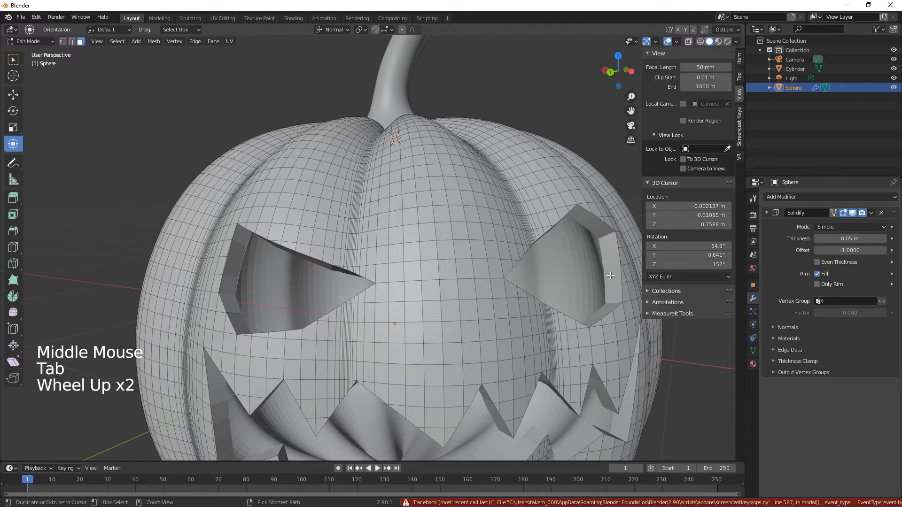
pyautogui.hotkey('ctrl', 'r')
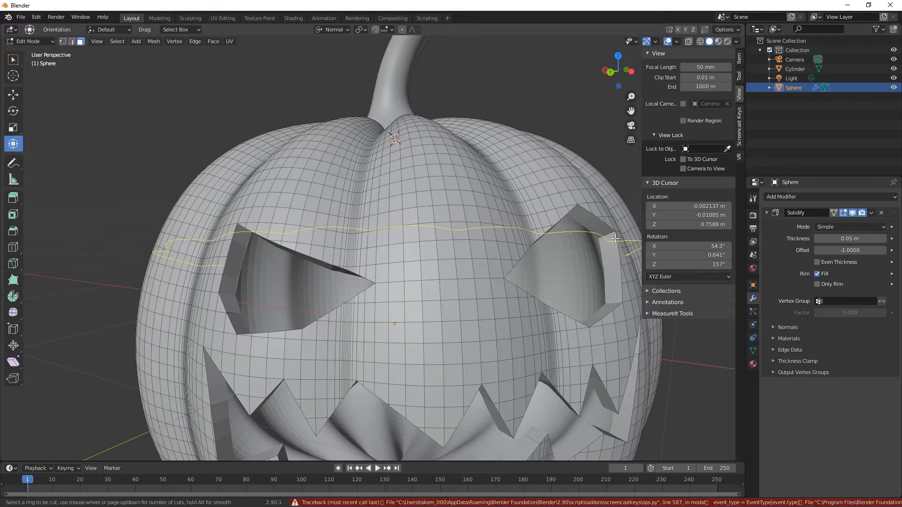
pyautogui.scroll(2, 607, 244)
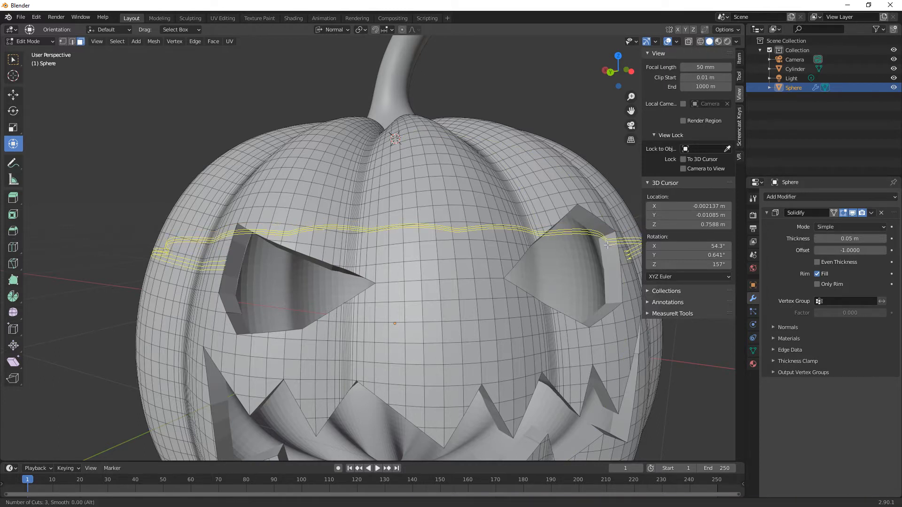
pyautogui.press('Escape')
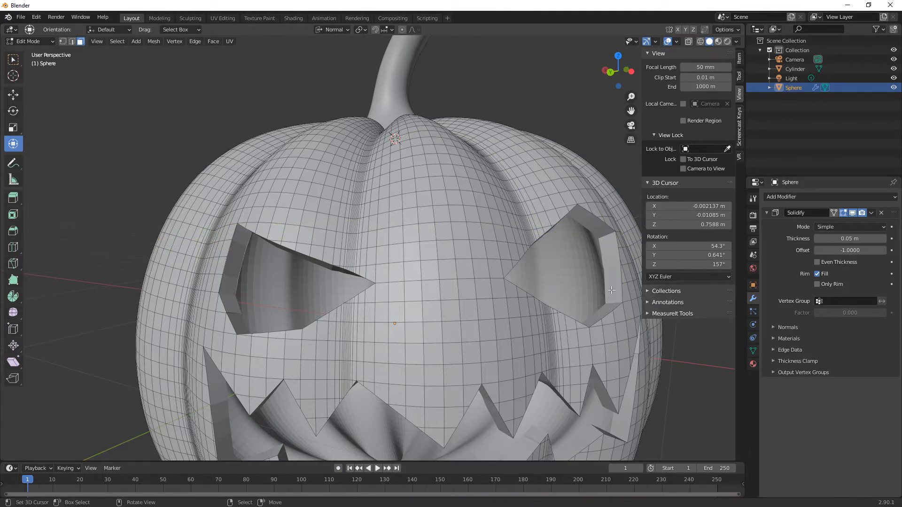
pyautogui.moveTo(426, 299); pyautogui.dragTo(393, 306, button='middle')
pyautogui.scroll(2, 488, 315)
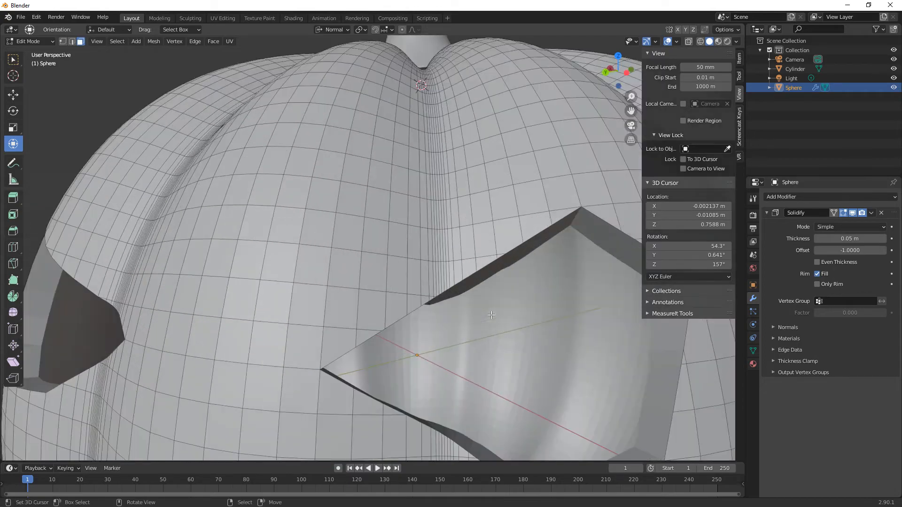
pyautogui.moveTo(504, 323); pyautogui.dragTo(476, 313, button='middle')
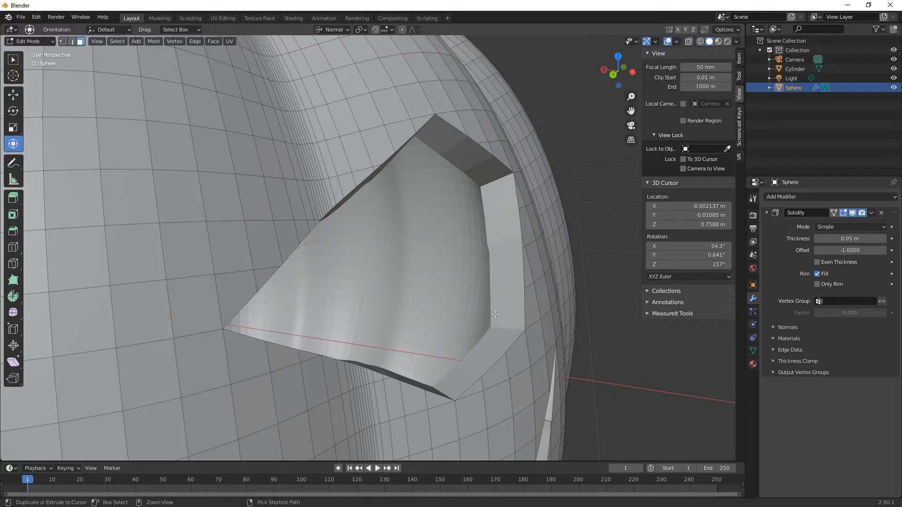
pyautogui.hotkey('ctrl', 'r')
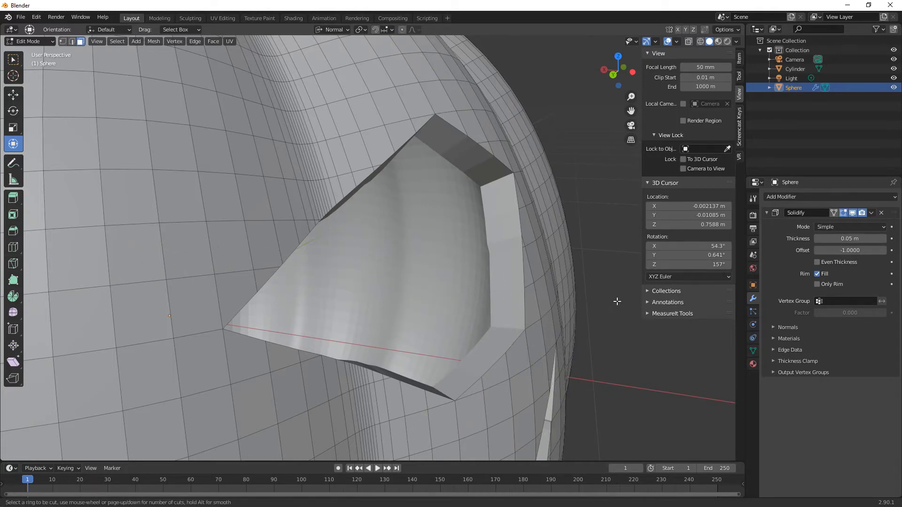
pyautogui.press('Escape')
# - Apply the pumpkin's Solidify modifier in Object Mode and return to editing its mesh
pyautogui.scroll(-3, 606, 370)
pyautogui.moveTo(539, 347); pyautogui.dragTo(667, 338, button='middle')
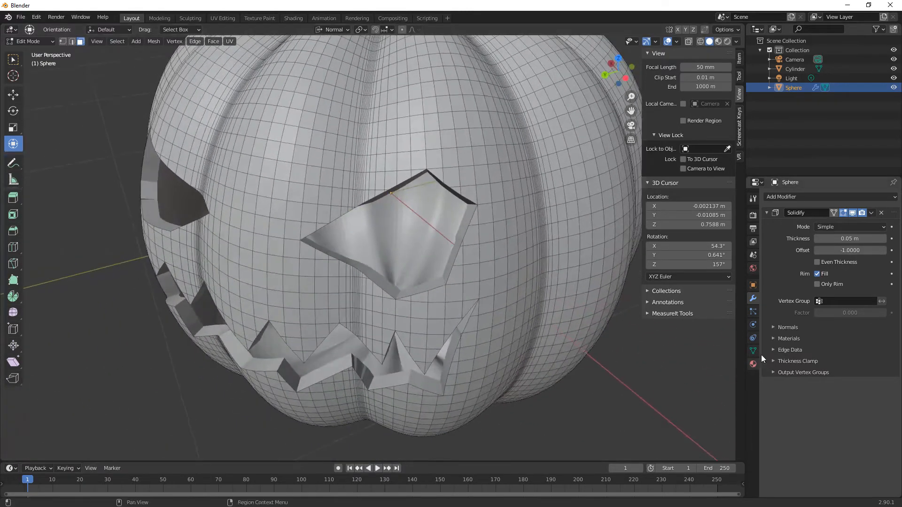
pyautogui.click(872, 212)
pyautogui.press('Tab')
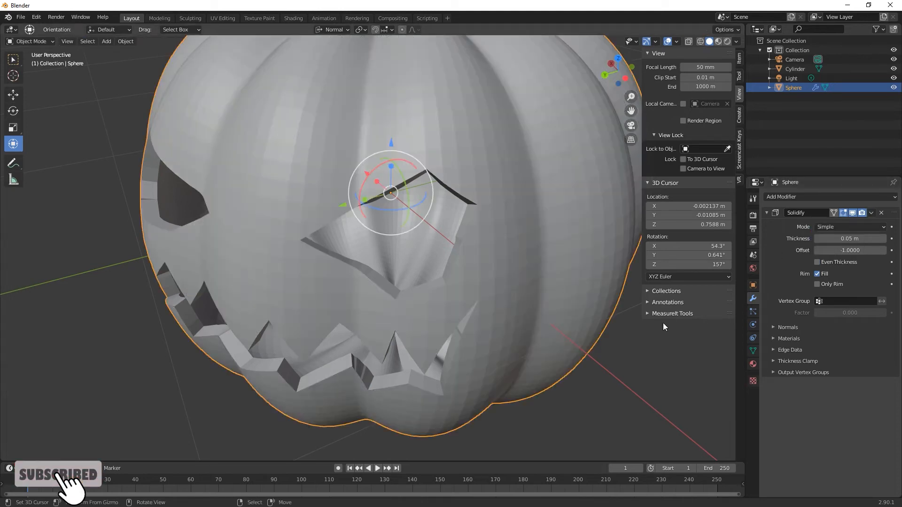
pyautogui.click(871, 213)
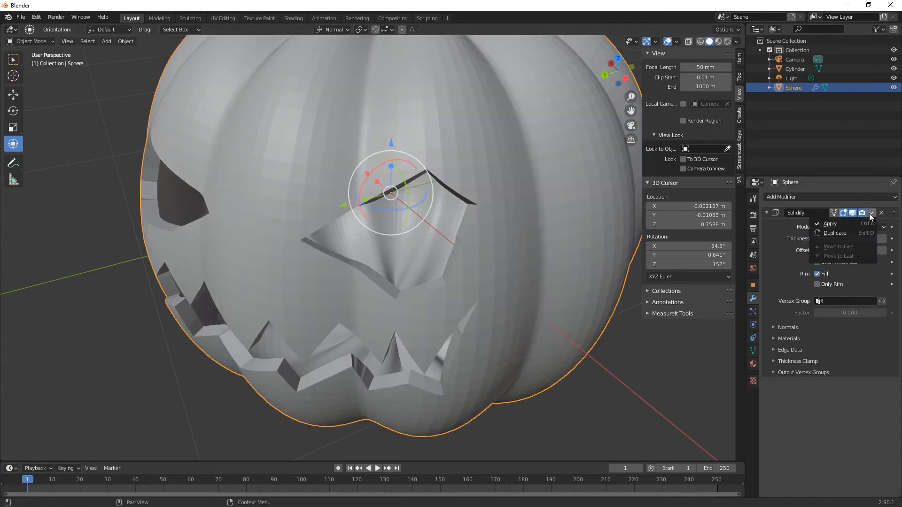
pyautogui.click(838, 222)
pyautogui.press('Tab')
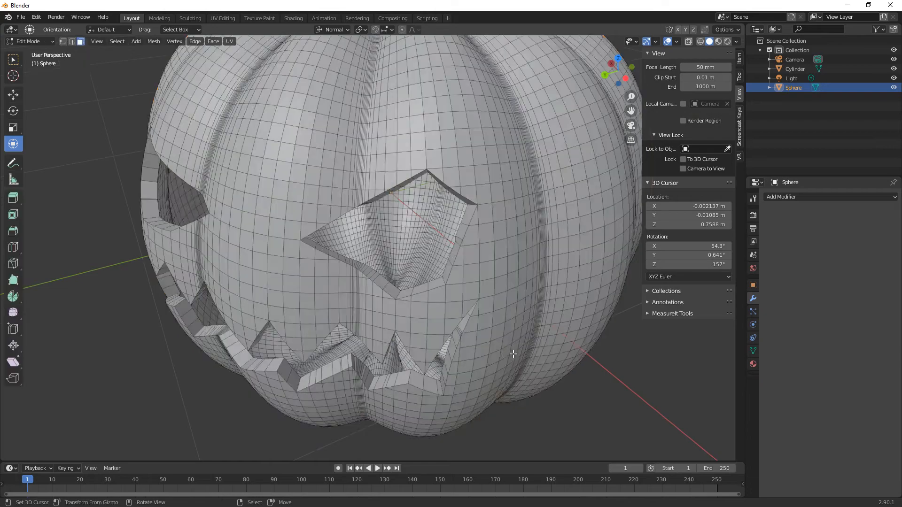
# - Add two centred loop cuts around the thickness of the eye opening on the right side of the pumpkin's face
pyautogui.moveTo(513, 354); pyautogui.dragTo(542, 351, button='middle')
pyautogui.scroll(1, 532, 236)
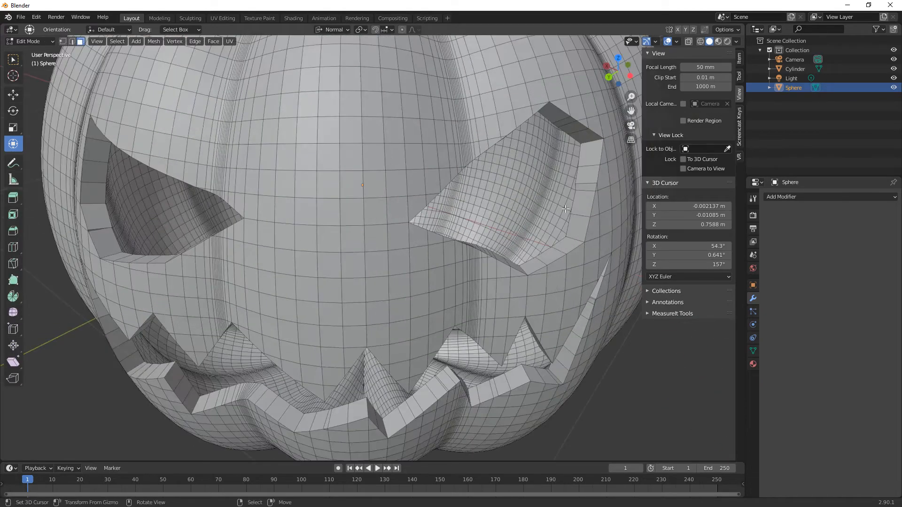
pyautogui.press('Tab')
pyautogui.moveTo(558, 219); pyautogui.dragTo(514, 245, button='middle')
pyautogui.press('Tab')
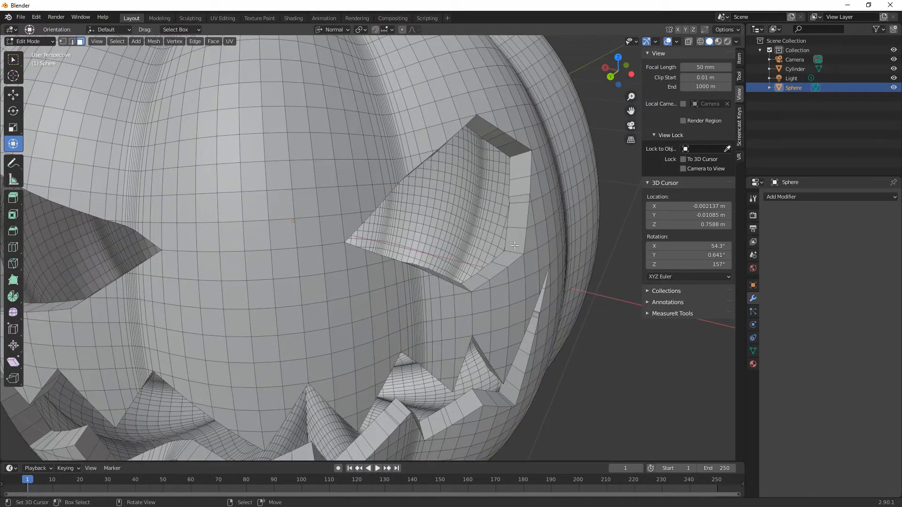
pyautogui.hotkey('ctrl', 'r')
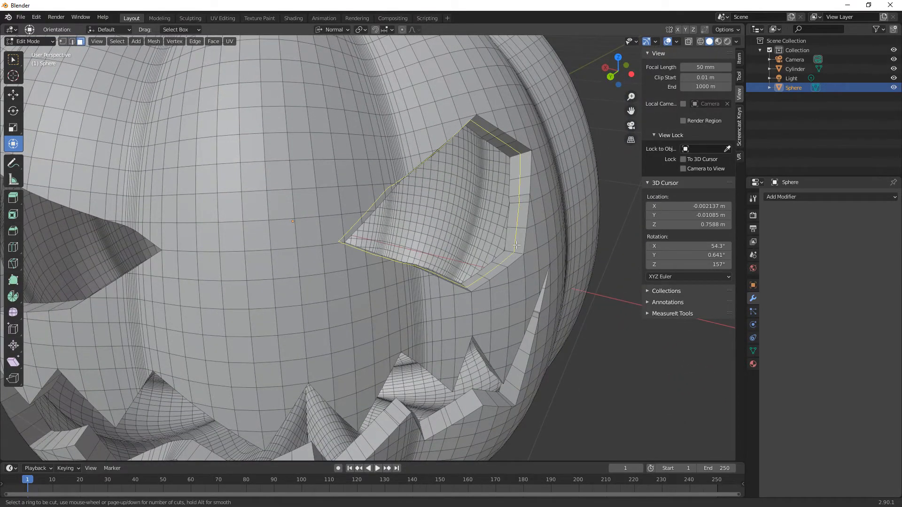
pyautogui.click(516, 245)
pyautogui.rightClick(516, 245)
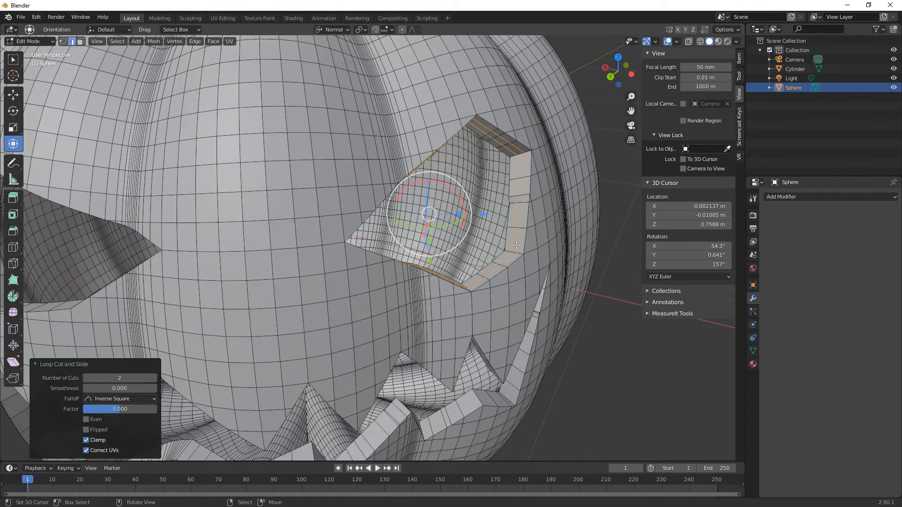
# - Slide the eye rim's two loops apart, one toward the outer edge and the other toward the inner edge with factor about -0.638
pyautogui.hotkey('ctrl', 'z')
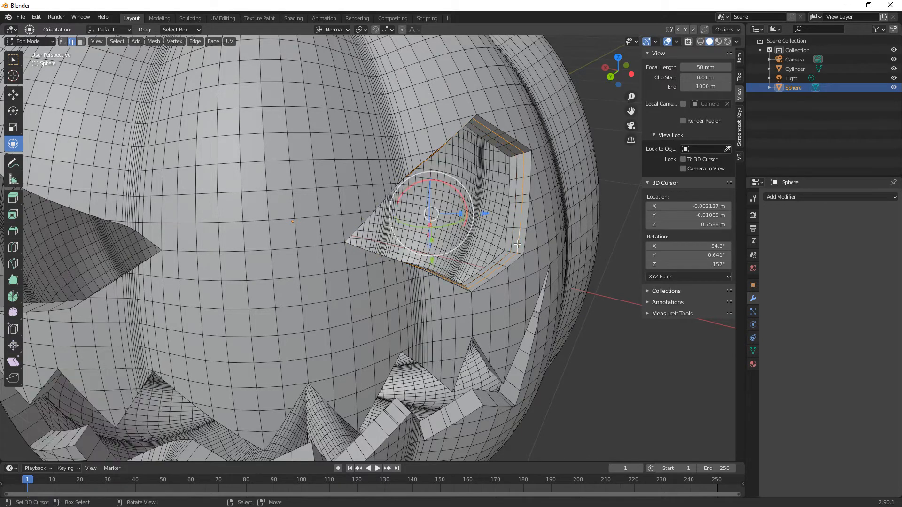
pyautogui.hotkey('ctrl', 'r')
pyautogui.click(517, 244)
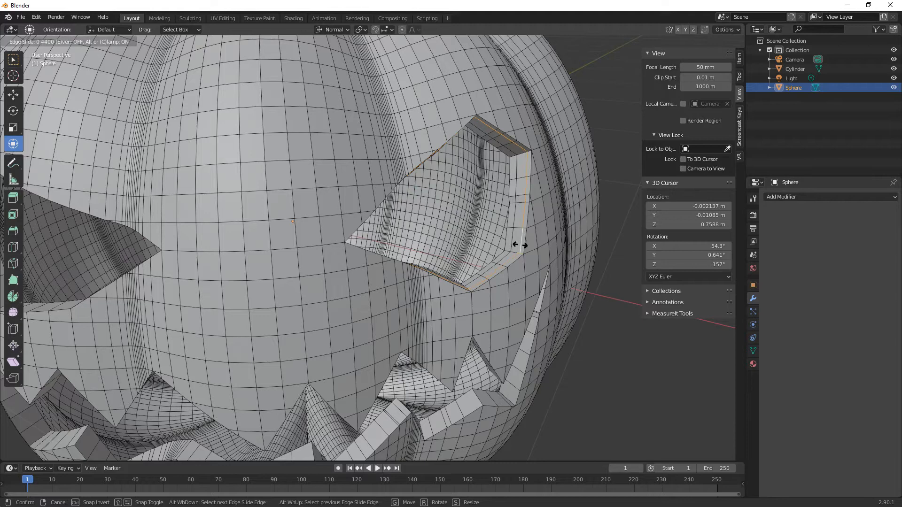
pyautogui.click(515, 245)
pyautogui.hotkey('ctrl', 'z')
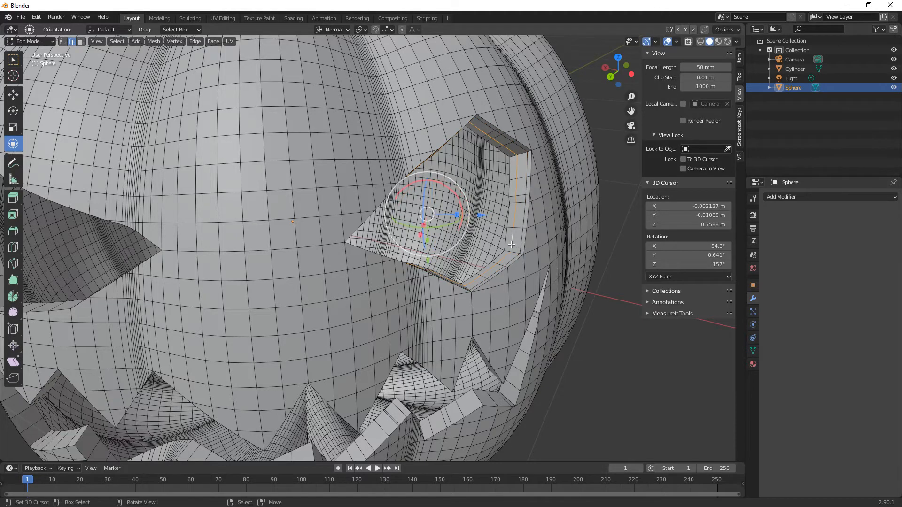
pyautogui.press('g')
pyautogui.press('g')
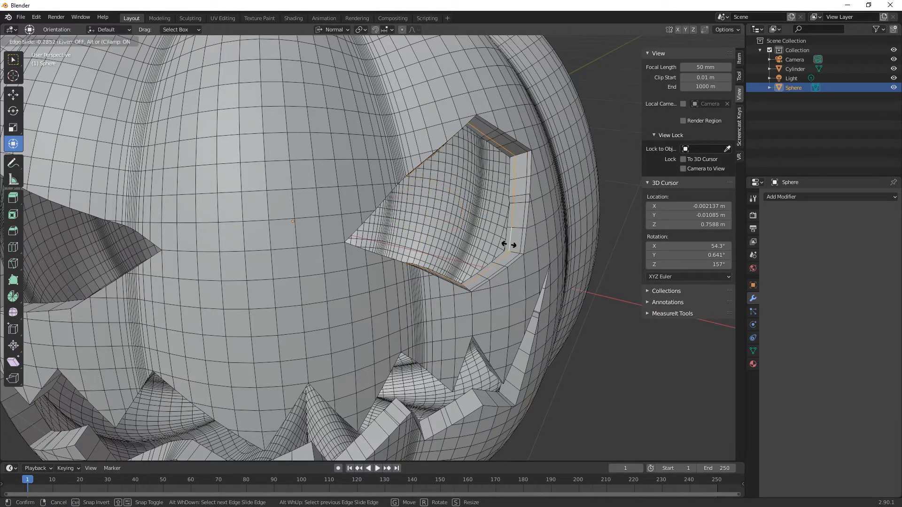
pyautogui.click(504, 245)
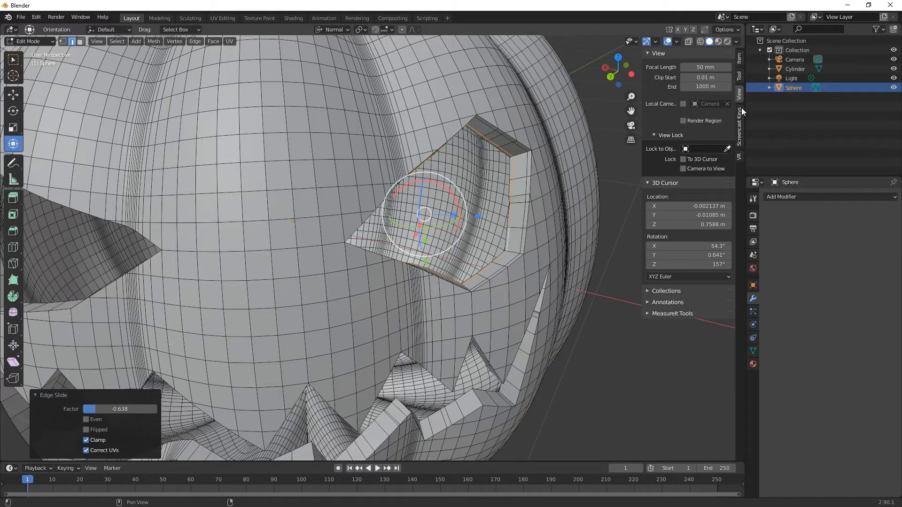
# - Turn on the Screencast Keys display and show the active tool settings
pyautogui.click(739, 131)
pyautogui.click(655, 54)
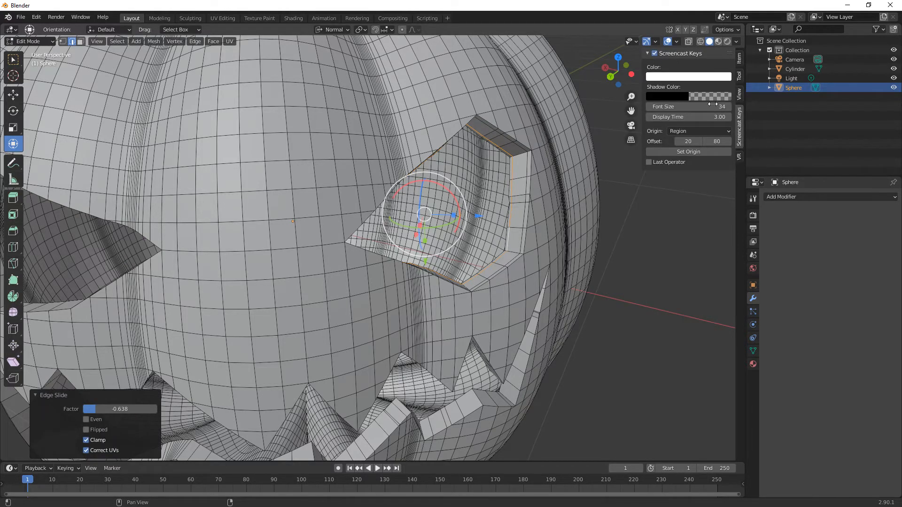
pyautogui.click(739, 75)
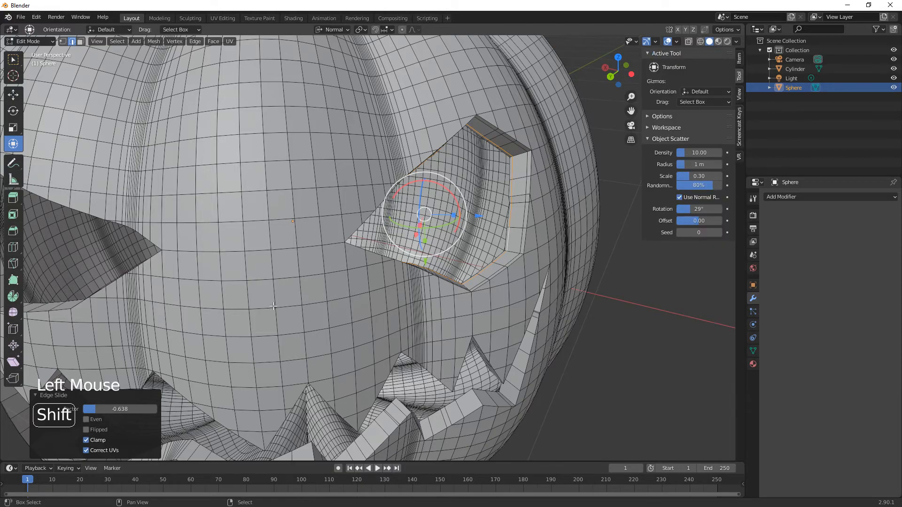
# - Add one loop cut around the other eye opening's rim, slid toward the outer edge with factor about 0.533
pyautogui.keyDown('shift'); pyautogui.moveTo(323, 284); pyautogui.dragTo(455, 296, button='middle'); pyautogui.keyUp('shift')
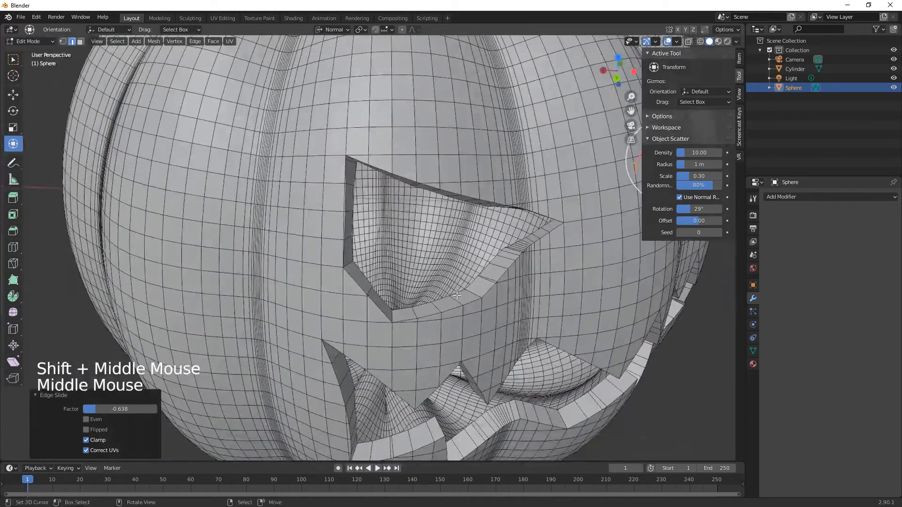
pyautogui.rightClick(457, 295)
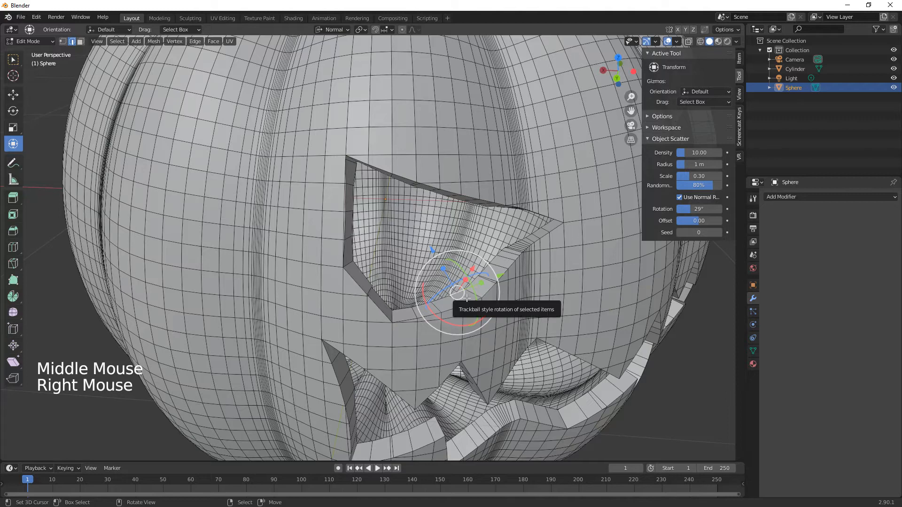
pyautogui.press('ctrl')
pyautogui.hotkey('ctrl', 'r')
pyautogui.click(472, 297)
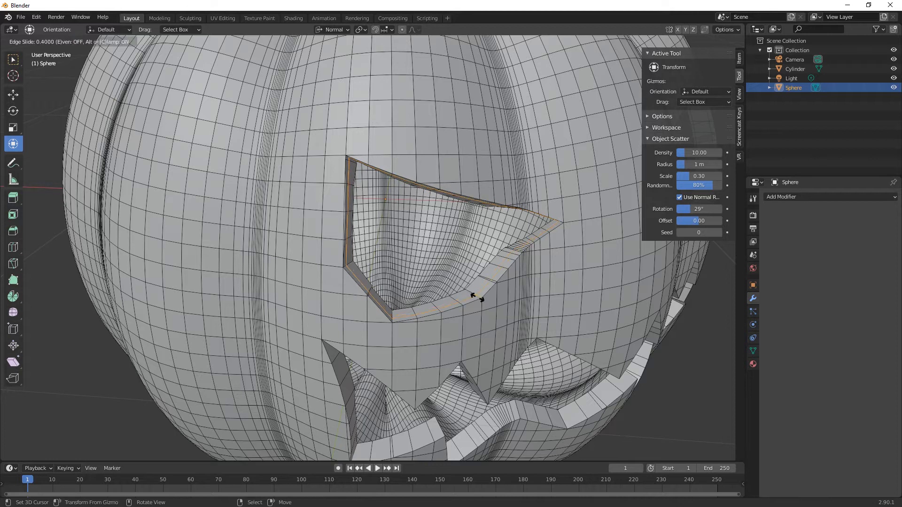
pyautogui.click(478, 299)
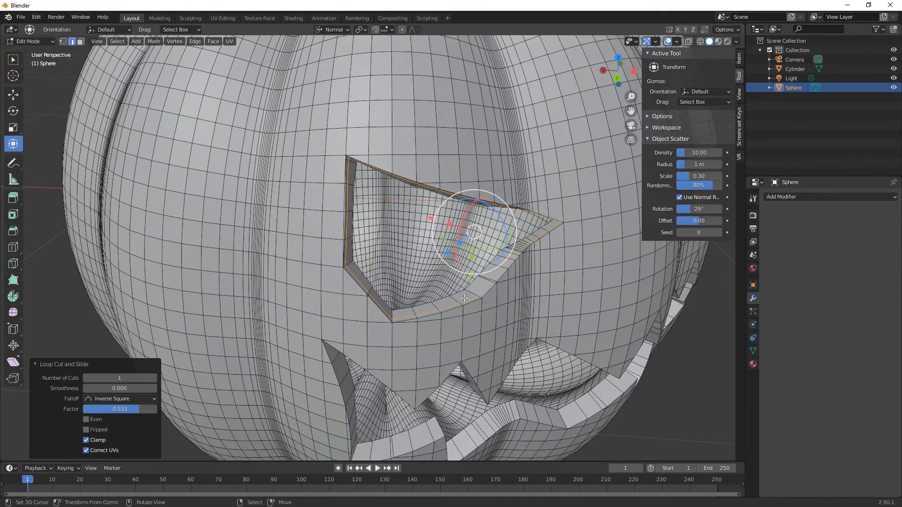
# - Add a second loop cut around the same eye rim, slid toward the inner edge with factor about -0.591
pyautogui.hotkey('ctrl', 'r')
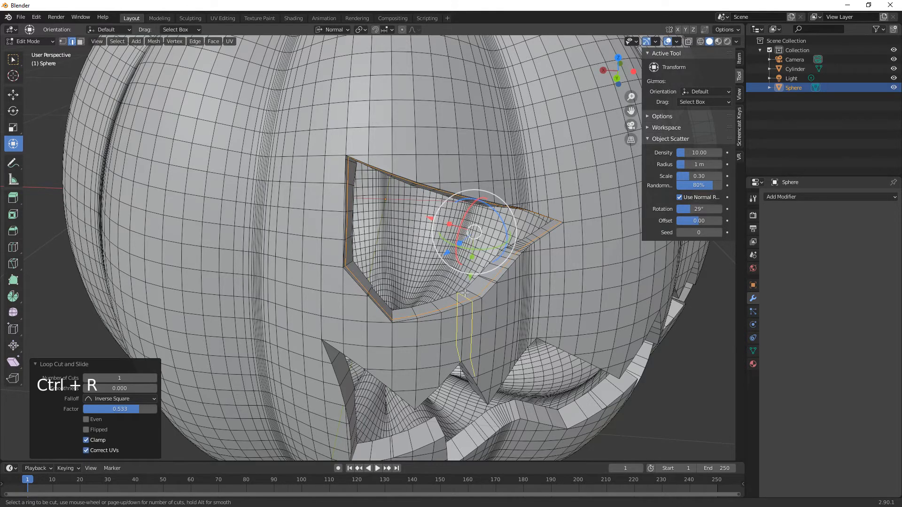
pyautogui.click(457, 297)
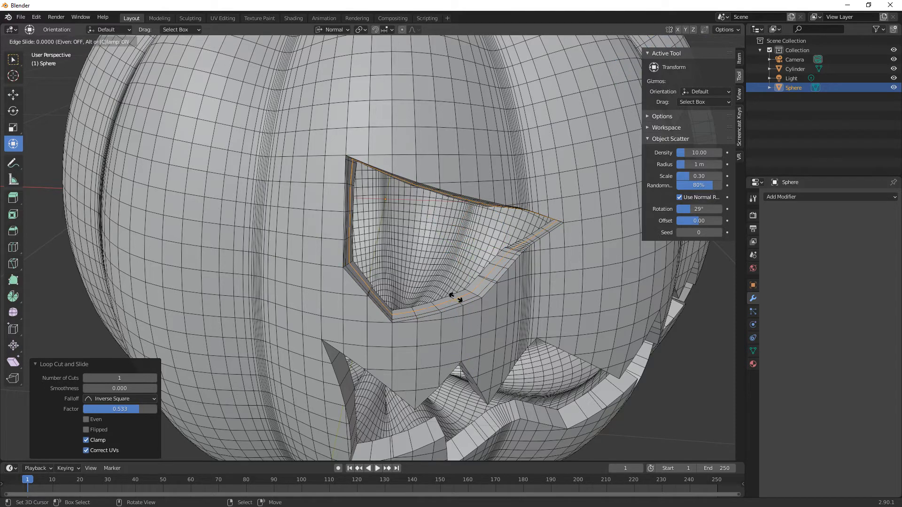
pyautogui.click(453, 295)
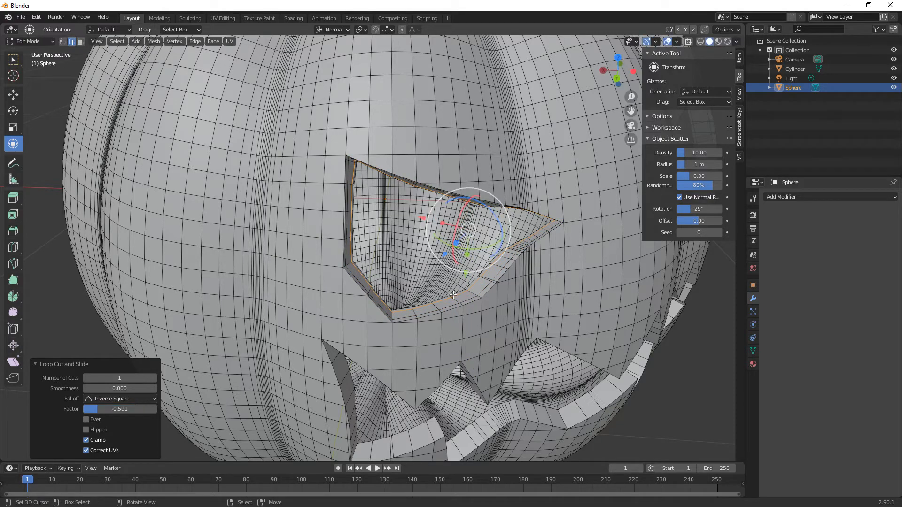
# - Add two centred loop cuts around the thickness of the mouth opening's jagged rim
pyautogui.moveTo(486, 318); pyautogui.dragTo(521, 327, button='middle')
pyautogui.press('shift')
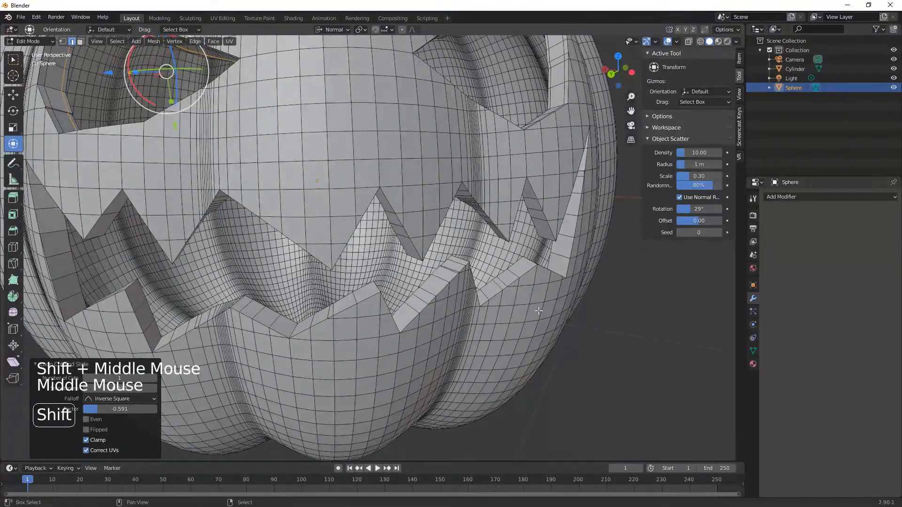
pyautogui.hotkey('shift', 'r')
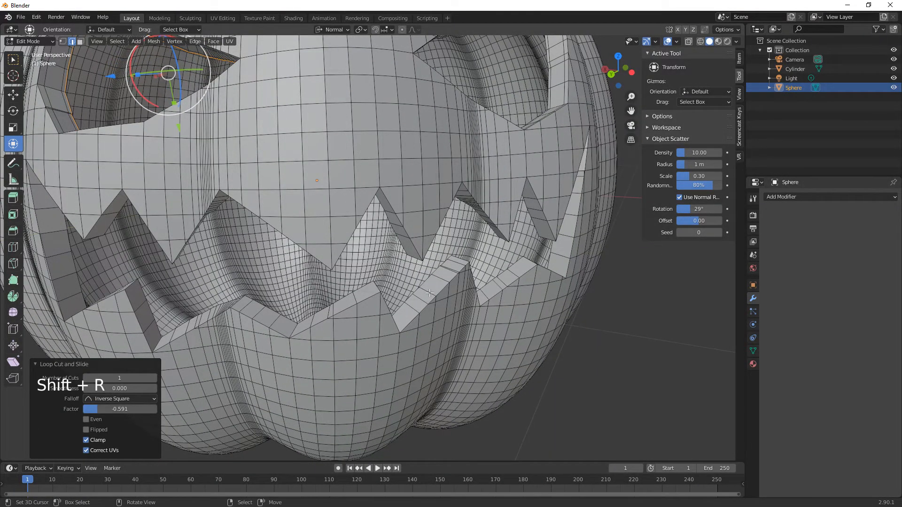
pyautogui.click(432, 286)
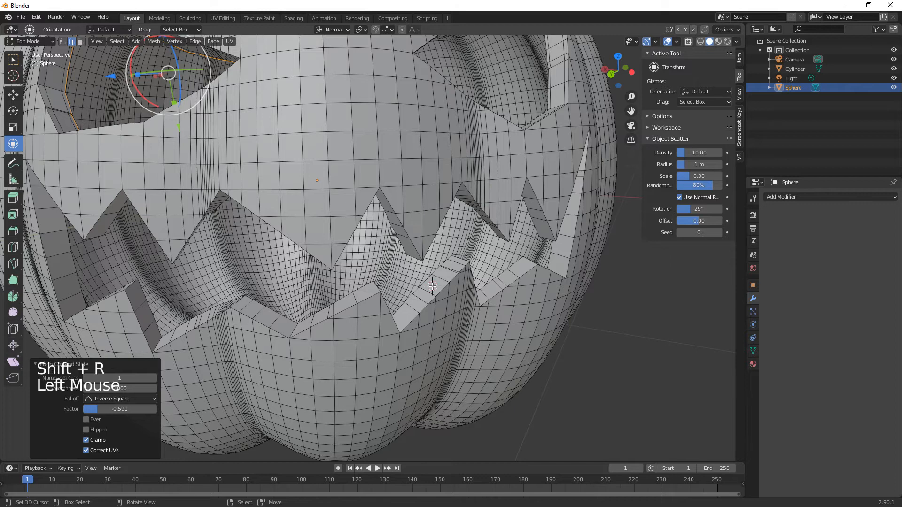
pyautogui.hotkey('ctrl', 'r')
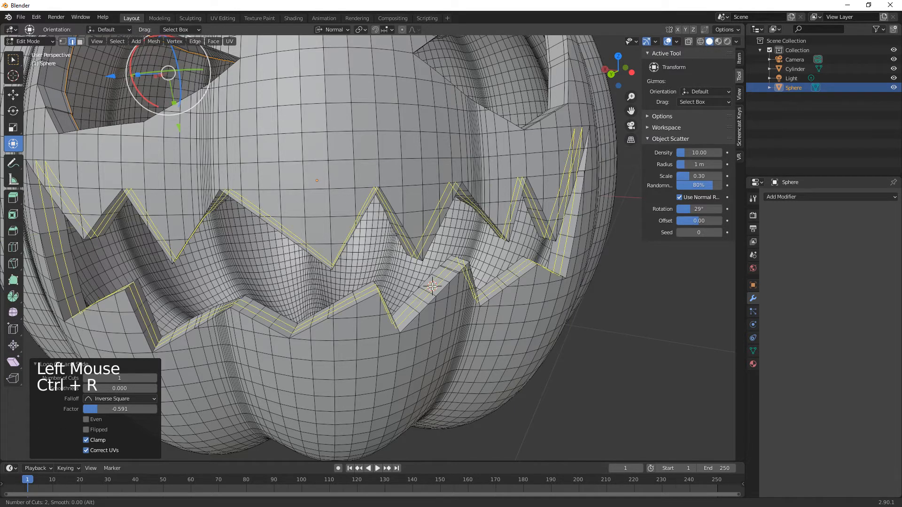
pyautogui.click(432, 286)
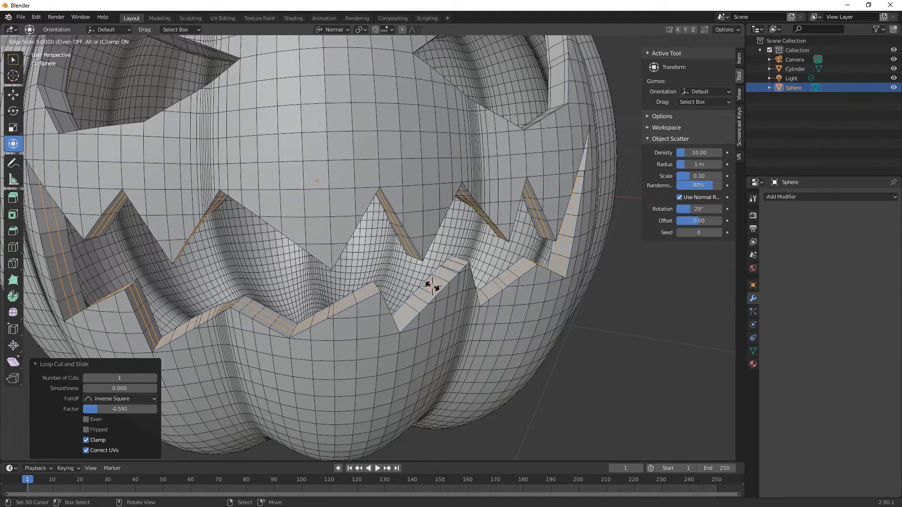
pyautogui.rightClick(432, 286)
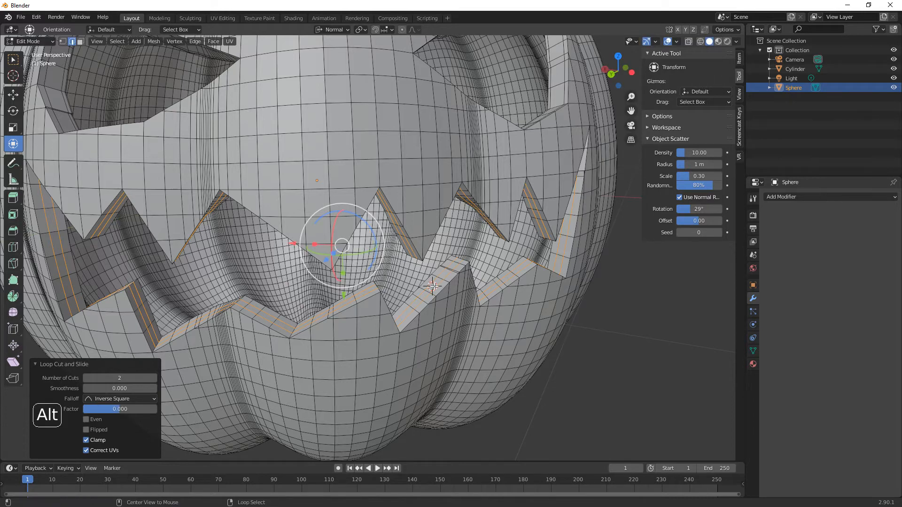
# - Slide the mouth rim's outer loop toward the outer edge by a factor of about 0.44
pyautogui.keyDown('alt'); pyautogui.rightClick(433, 286); pyautogui.keyUp('alt')
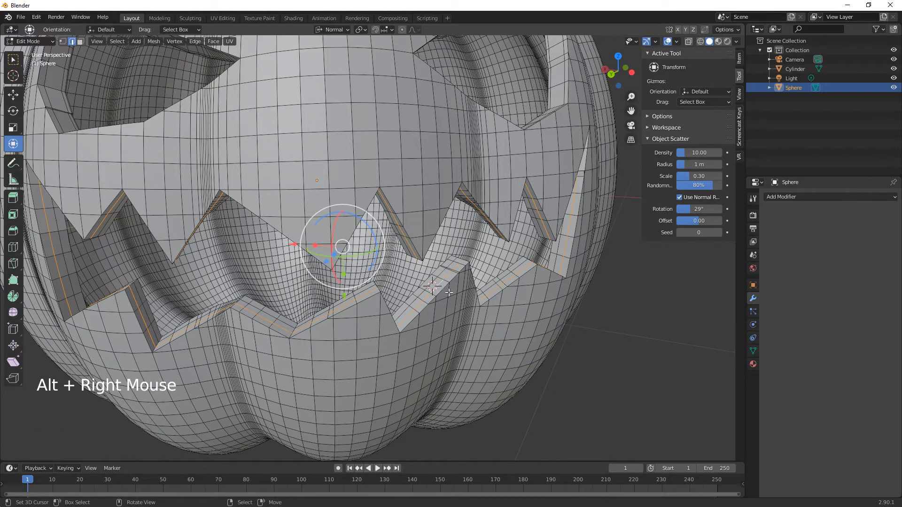
pyautogui.press('g')
pyautogui.press('g')
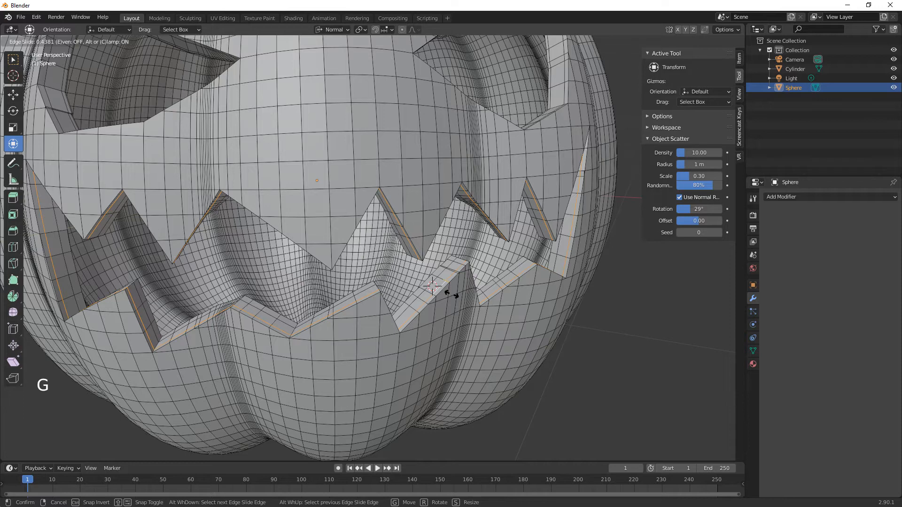
pyautogui.click(450, 295)
# - Slide the mouth rim's inner loop toward the inner edge with factor about -0.566
pyautogui.rightClick(434, 282)
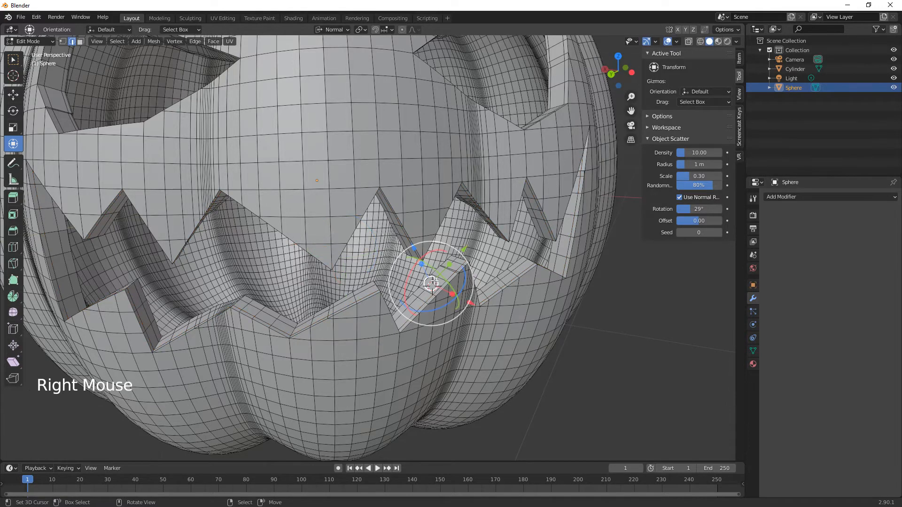
pyautogui.keyDown('alt'); pyautogui.rightClick(433, 283); pyautogui.keyUp('alt')
pyautogui.press('g')
pyautogui.press('g')
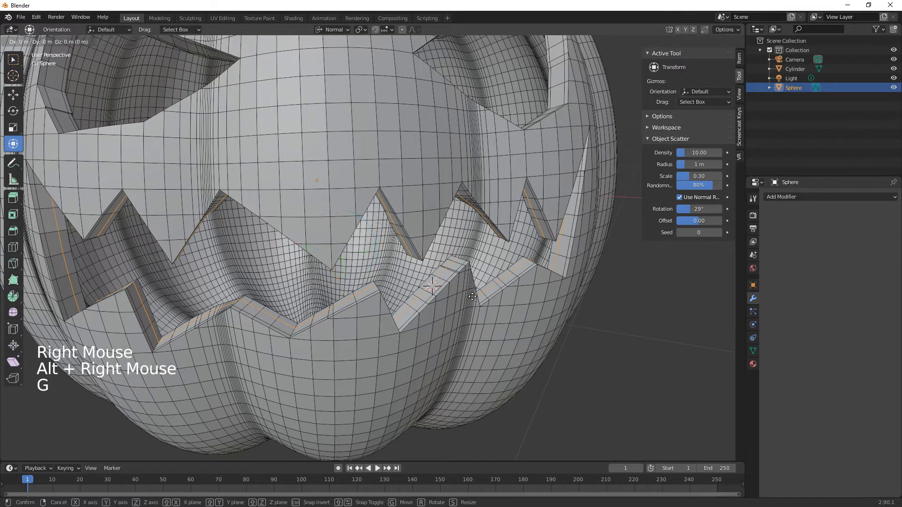
pyautogui.click(468, 295)
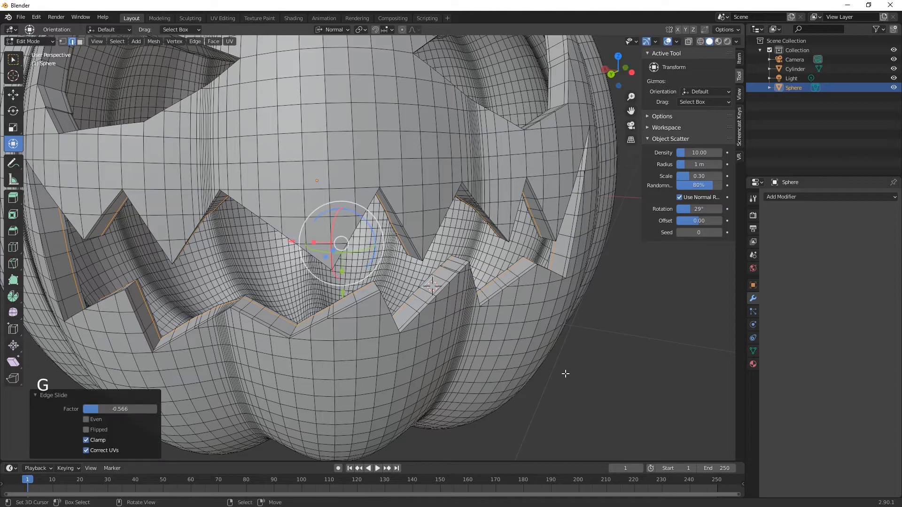
# - Check the whole pumpkin in Rendered and Solid shading, ending with Material Preview shading
pyautogui.moveTo(565, 373); pyautogui.dragTo(602, 364, button='middle')
pyautogui.scroll(-2, 547, 353)
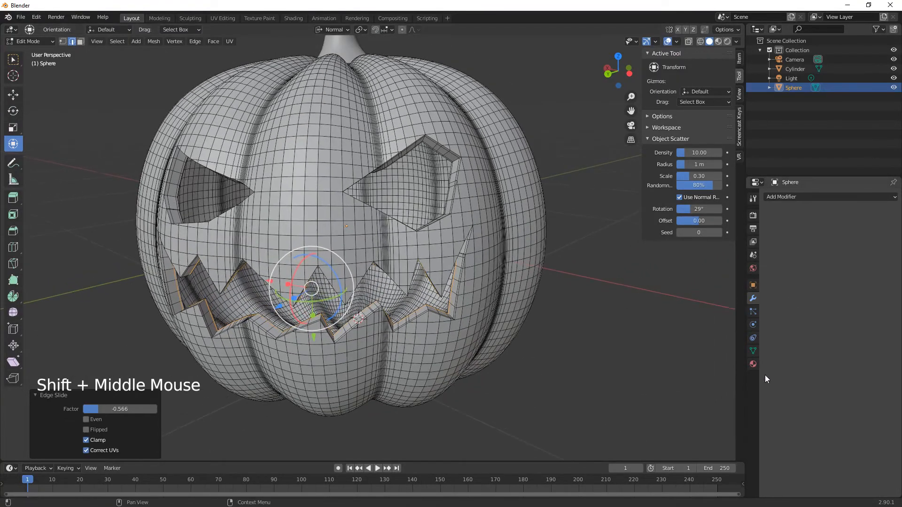
pyautogui.click(790, 200)
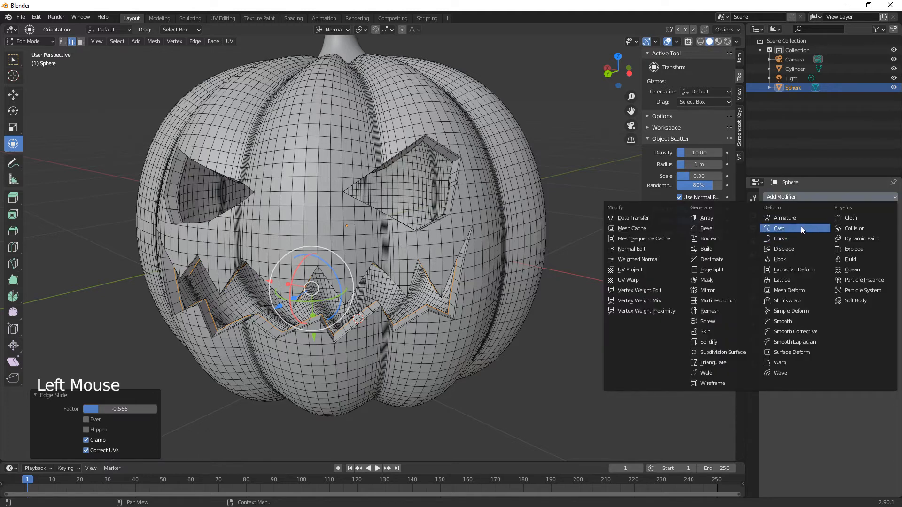
pyautogui.click(718, 41)
pyautogui.click(725, 42)
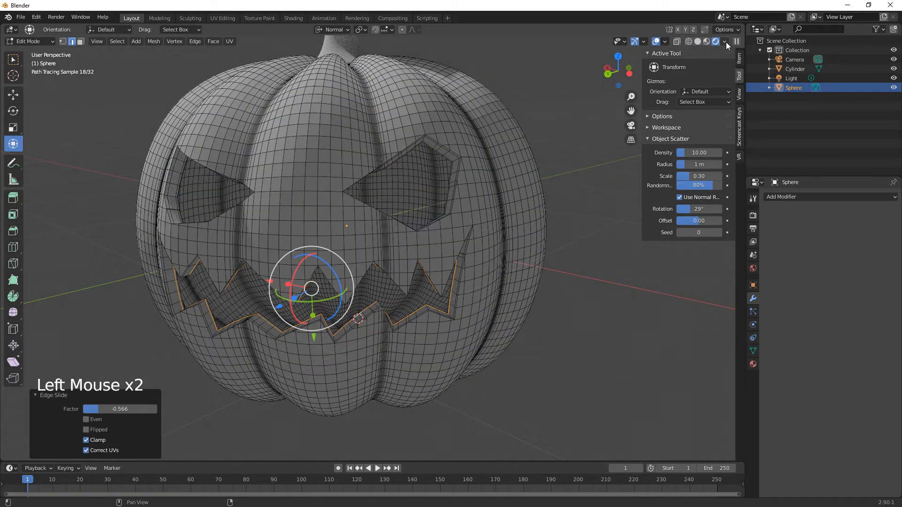
pyautogui.click(697, 42)
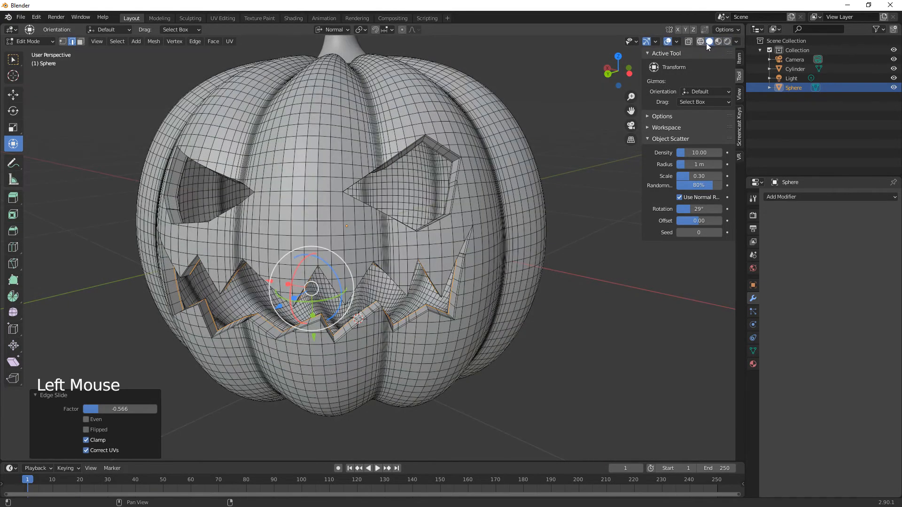
pyautogui.click(717, 42)
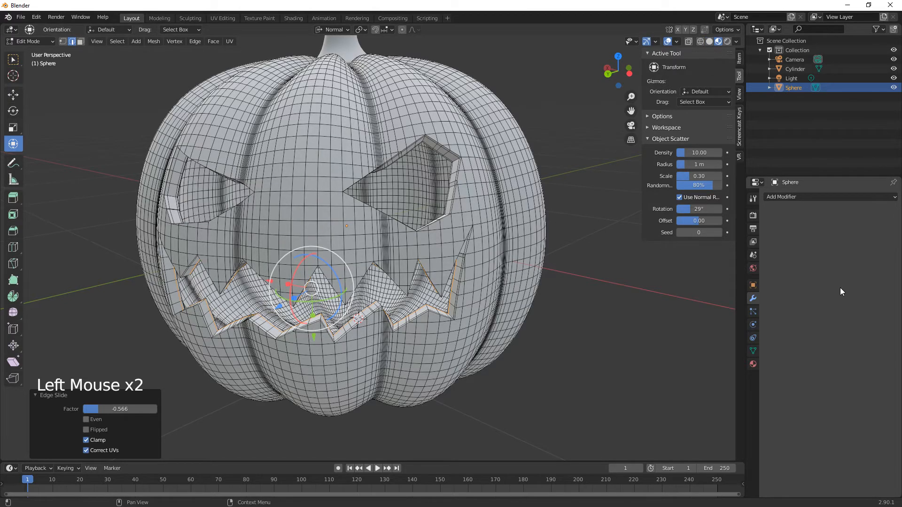
# - Add a Displace modifier to the pumpkin body and create a new texture for it
pyautogui.click(807, 196)
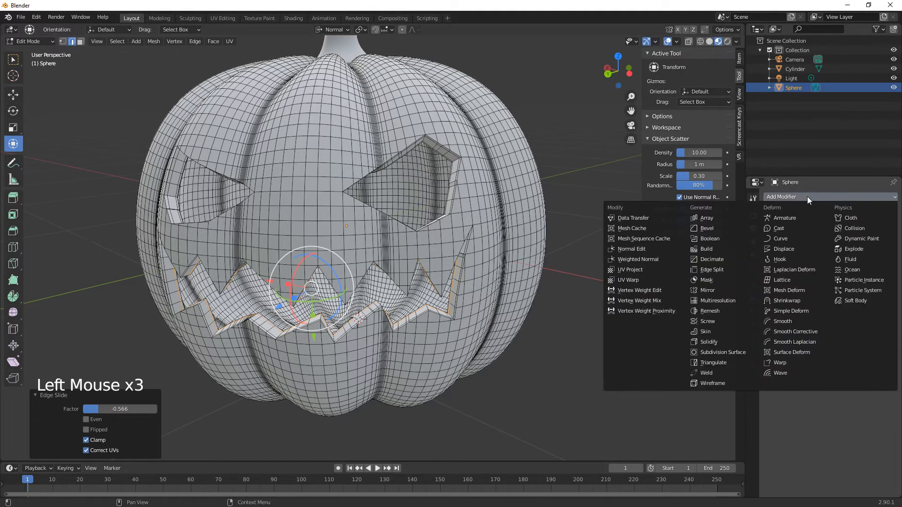
pyautogui.click(782, 249)
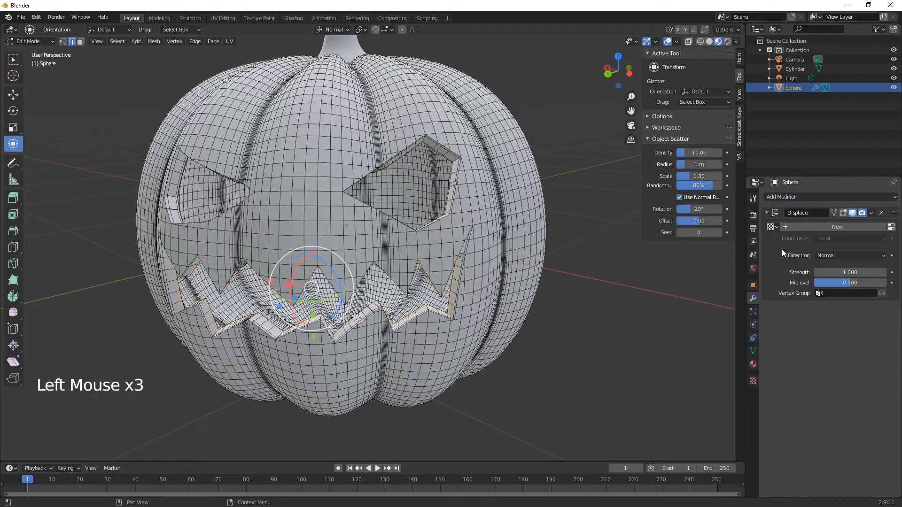
pyautogui.click(817, 227)
pyautogui.click(753, 380)
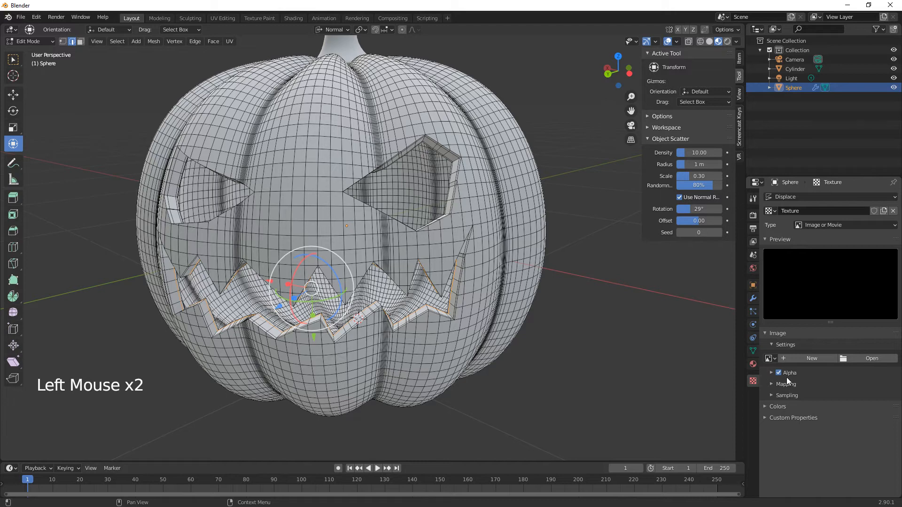
pyautogui.click(792, 211)
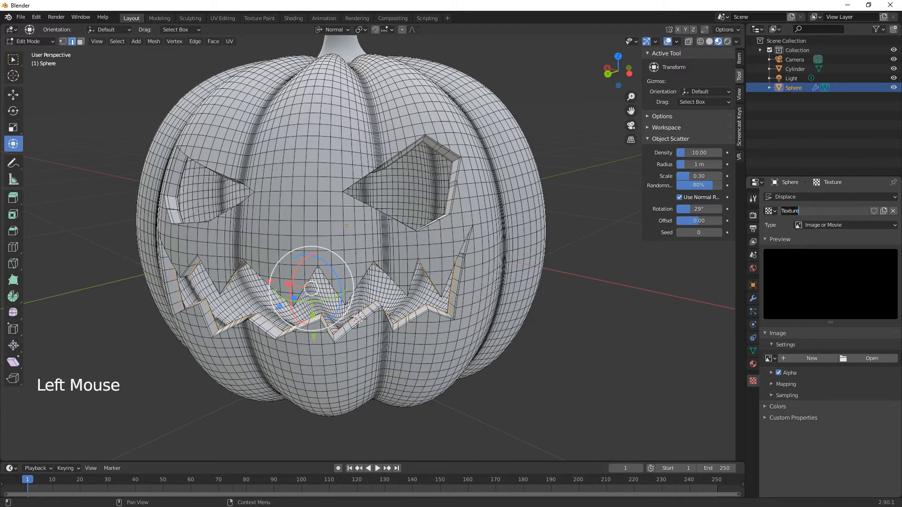
pyautogui.click(772, 210)
pyautogui.click(772, 210)
pyautogui.click(772, 209)
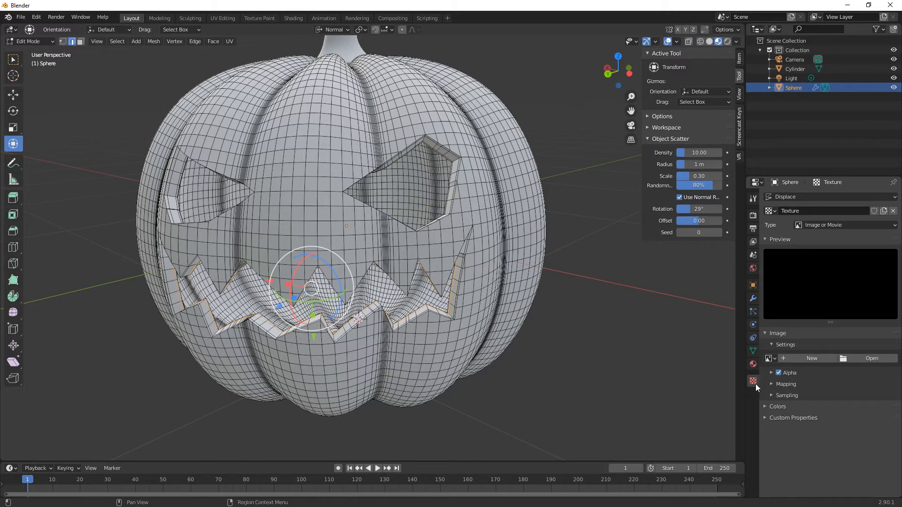
pyautogui.click(752, 298)
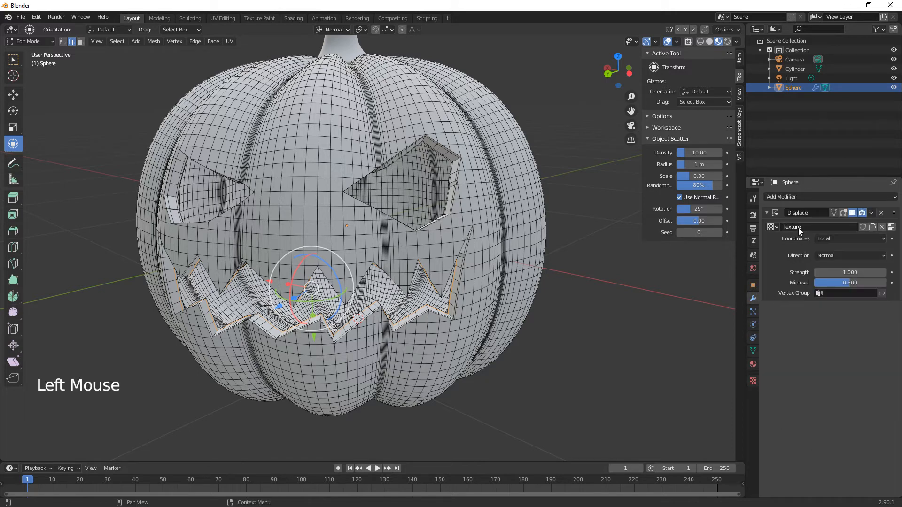
# - Change the displacement texture's type to Clouds and set its size to 0.05
pyautogui.click(753, 381)
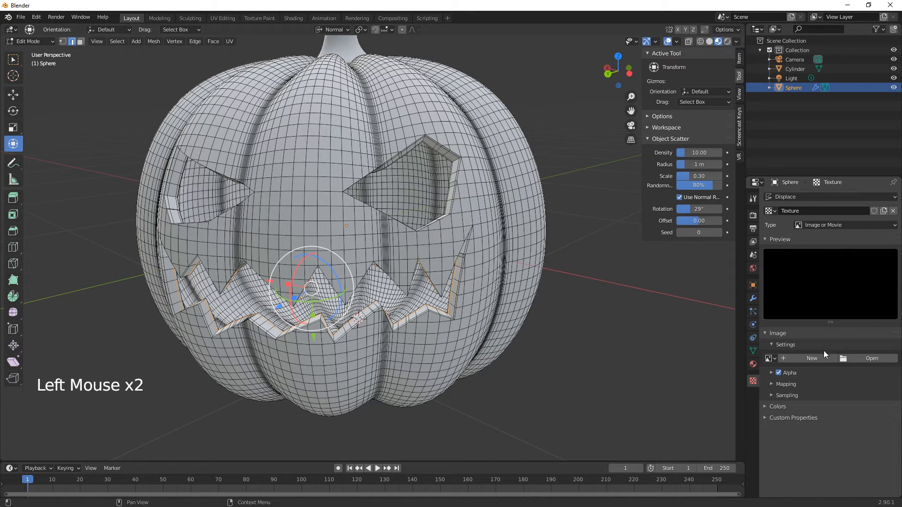
pyautogui.click(817, 224)
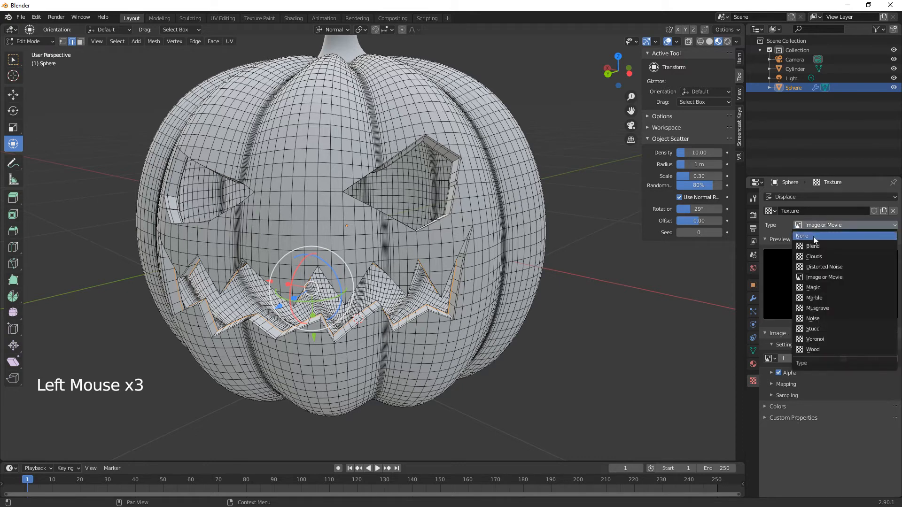
pyautogui.click(807, 258)
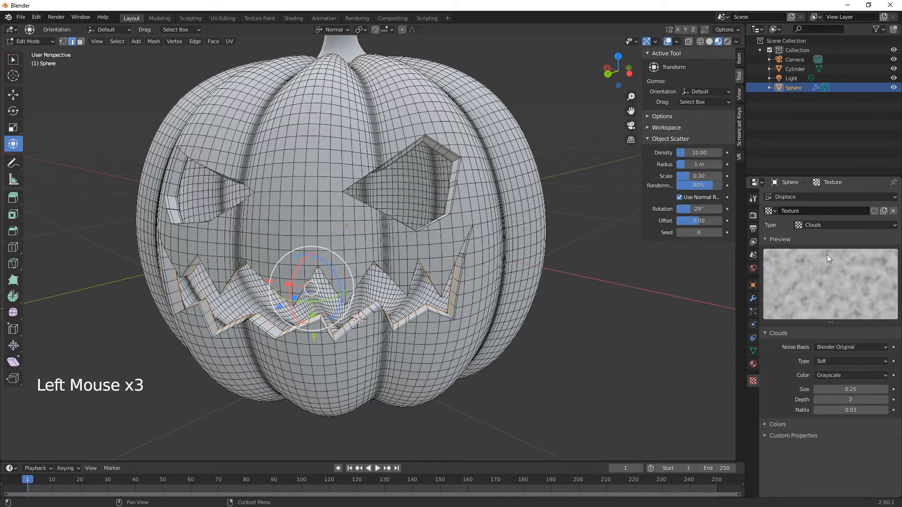
pyautogui.click(848, 390)
pyautogui.write('0.05')
pyautogui.press('Return')
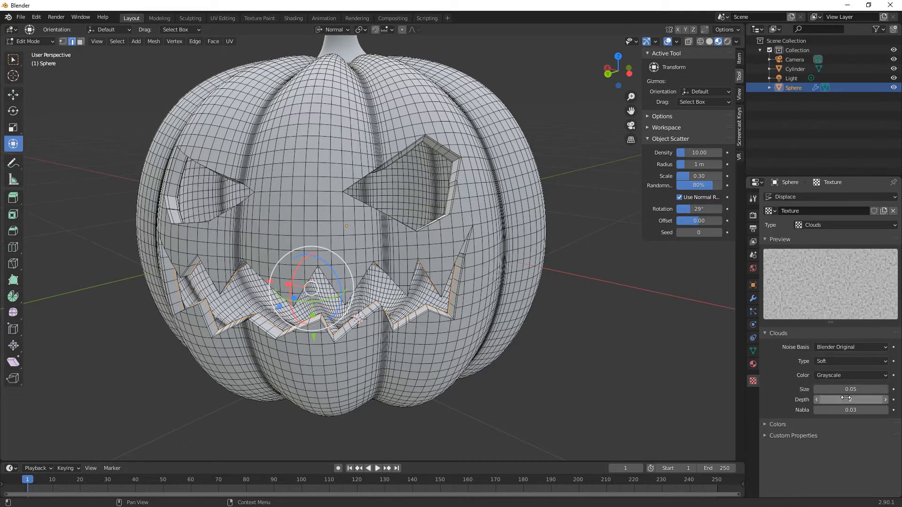
# - Return to Object Mode and set the Displace modifier's strength to 0.01
pyautogui.click(753, 299)
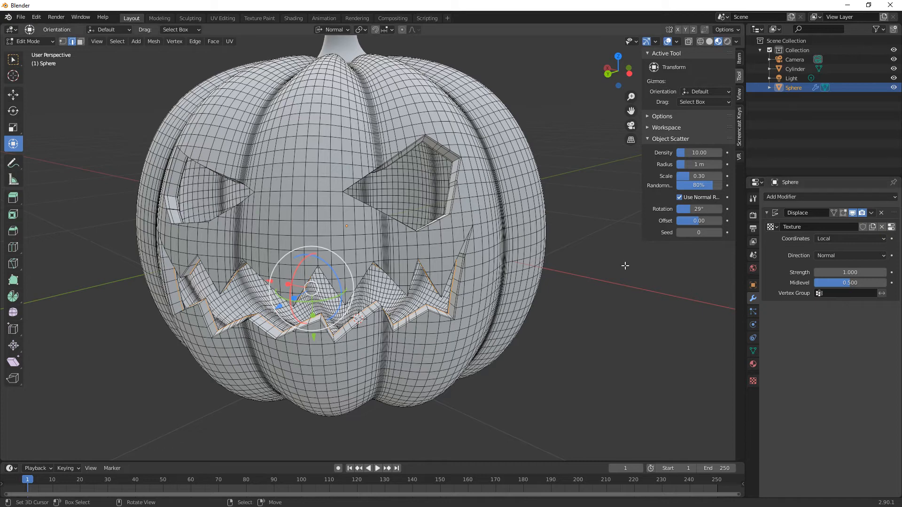
pyautogui.press('Tab')
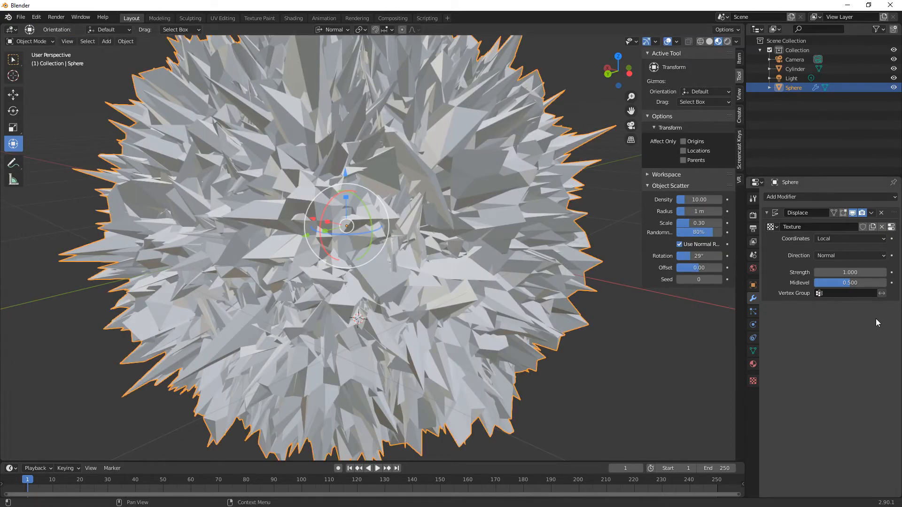
pyautogui.moveTo(851, 272); pyautogui.dragTo(811, 272)
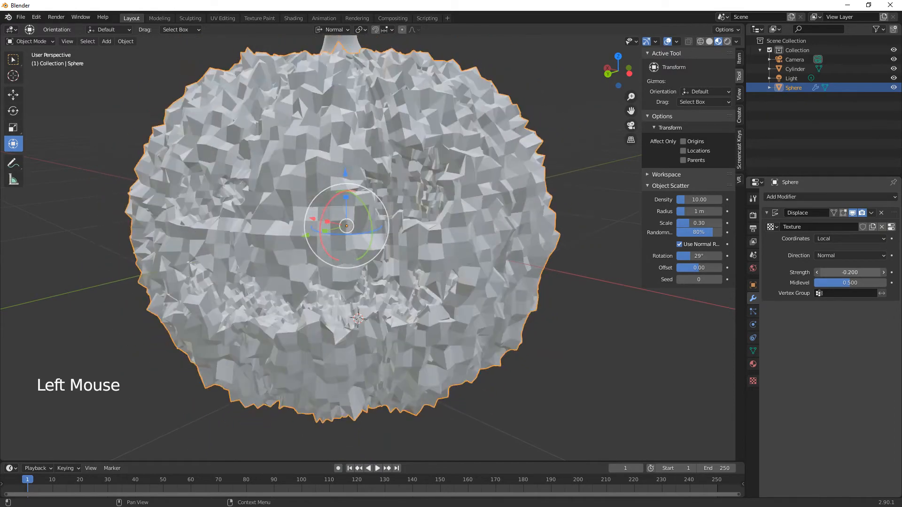
pyautogui.click(856, 270)
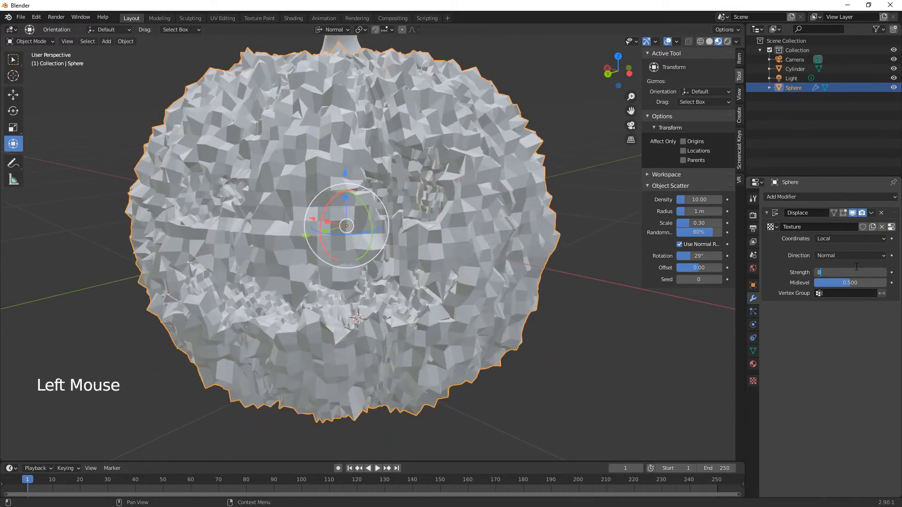
pyautogui.write('0.01')
pyautogui.press('Return')
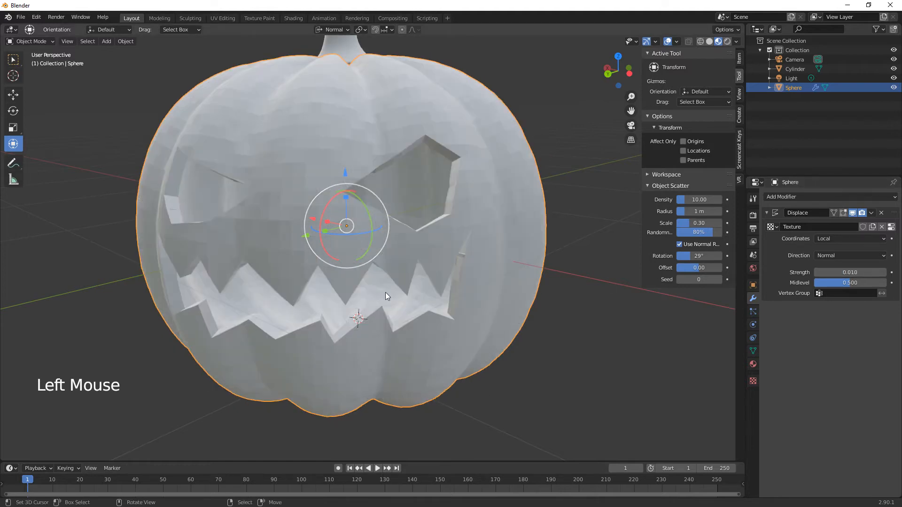
# - Set the Displace modifier's strength to 0.02
pyautogui.moveTo(488, 272); pyautogui.dragTo(473, 317, button='middle')
pyautogui.click(849, 271)
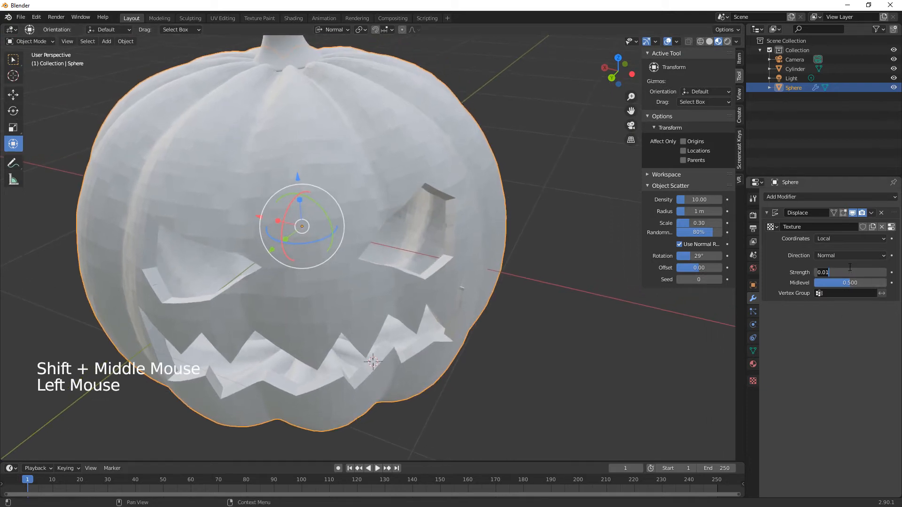
pyautogui.write('.02')
pyautogui.press('Return')
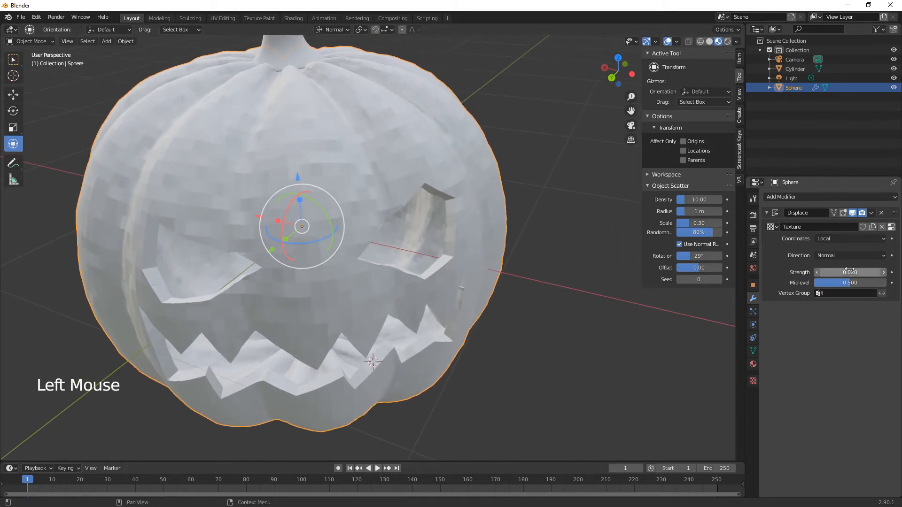
# - Switch the viewport to Rendered shading and apply Shade Smooth to the pumpkin body
pyautogui.moveTo(514, 378); pyautogui.dragTo(679, 178, button='middle')
pyautogui.click(726, 42)
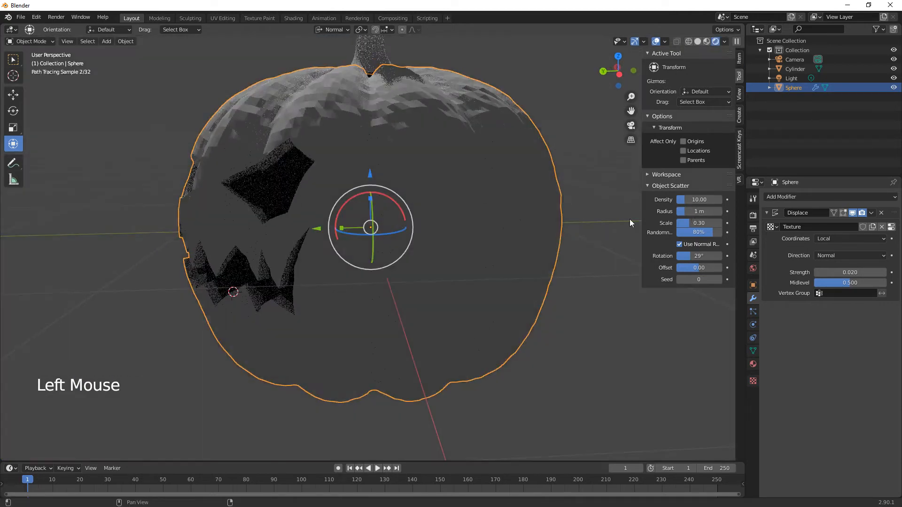
pyautogui.moveTo(517, 273)
pyautogui.mouseDown(button='middle')
pyautogui.moveTo(525, 292)
pyautogui.moveTo(578, 297)
pyautogui.mouseUp(button='middle')
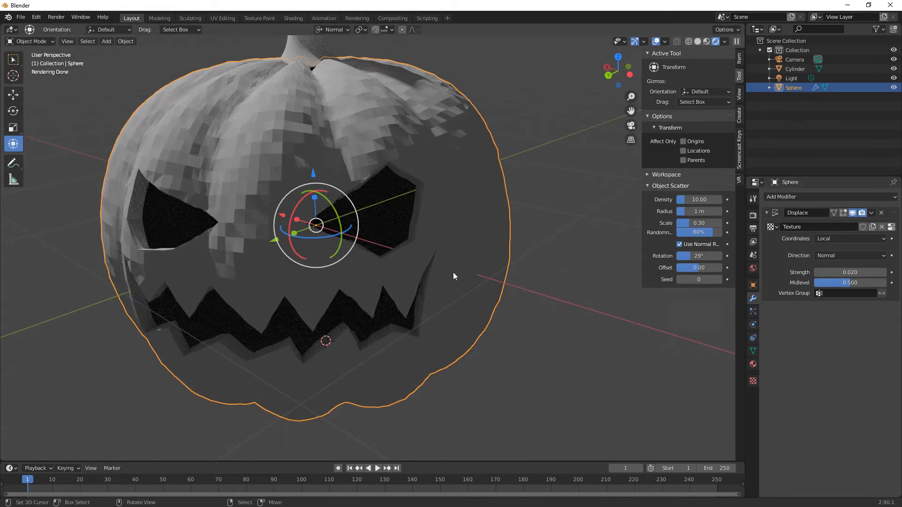
pyautogui.press('w')
pyautogui.click(453, 191)
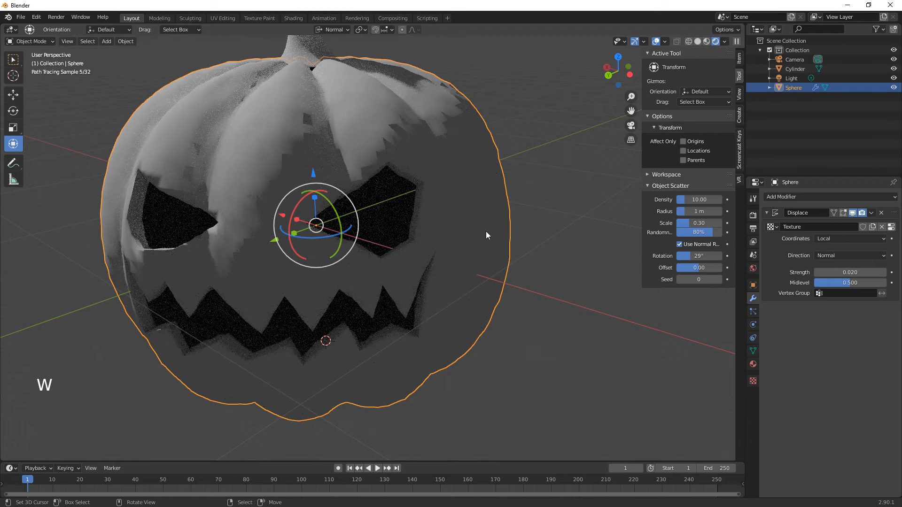
# - Inspect the smooth-shaded pumpkin from several angles and switch the viewport to Solid shading
pyautogui.scroll(-2, 475, 297)
pyautogui.moveTo(432, 323); pyautogui.dragTo(458, 308, button='middle')
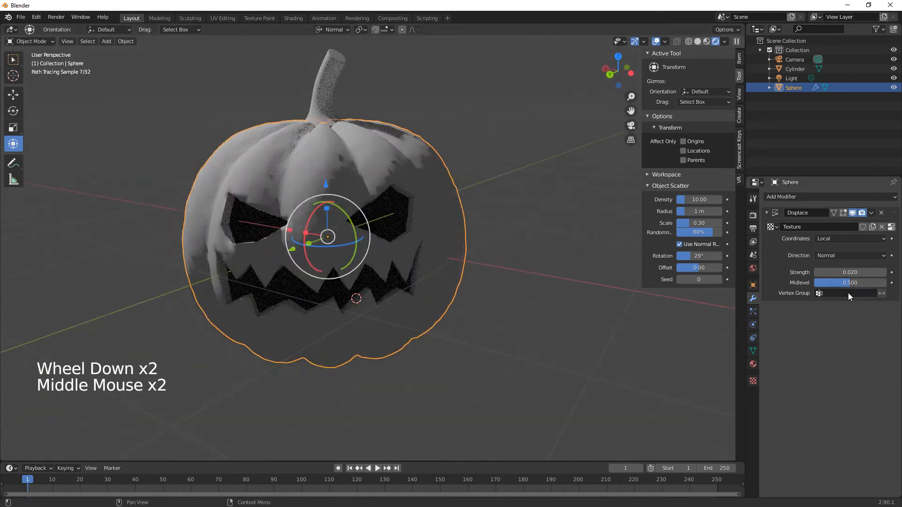
pyautogui.moveTo(503, 253)
pyautogui.mouseDown(button='middle')
pyautogui.moveTo(469, 268)
pyautogui.moveTo(521, 292)
pyautogui.moveTo(482, 304)
pyautogui.moveTo(441, 240)
pyautogui.moveTo(375, 253)
pyautogui.moveTo(450, 274)
pyautogui.moveTo(497, 216)
pyautogui.mouseUp(button='middle')
pyautogui.click(698, 41)
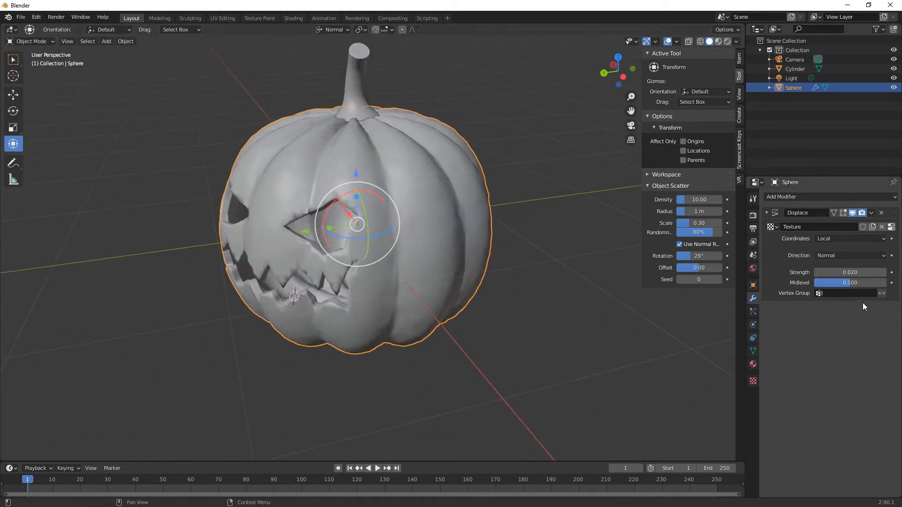
# - Set the Displace strength to 0.03 and view the bumpier pumpkin surface from the front
pyautogui.click(847, 270)
pyautogui.write('0.03')
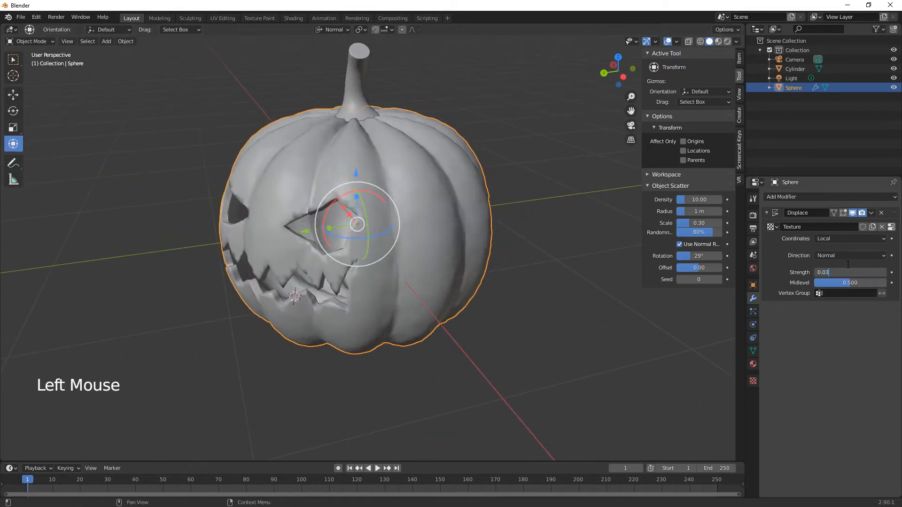
pyautogui.press('Return')
pyautogui.moveTo(570, 347); pyautogui.dragTo(584, 381, button='middle')
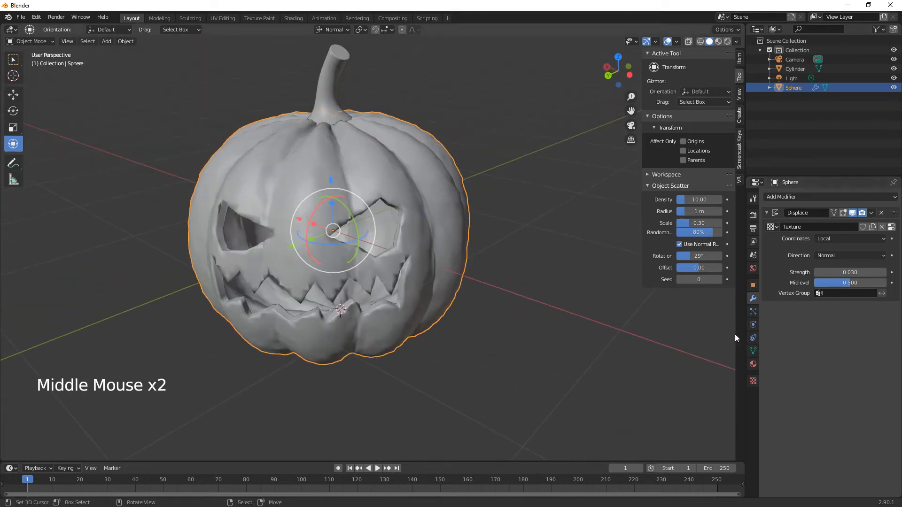
# - Reduce the Displace modifier's strength to 0.01
pyautogui.click(859, 272)
pyautogui.press('BackSpace')
pyautogui.write('1')
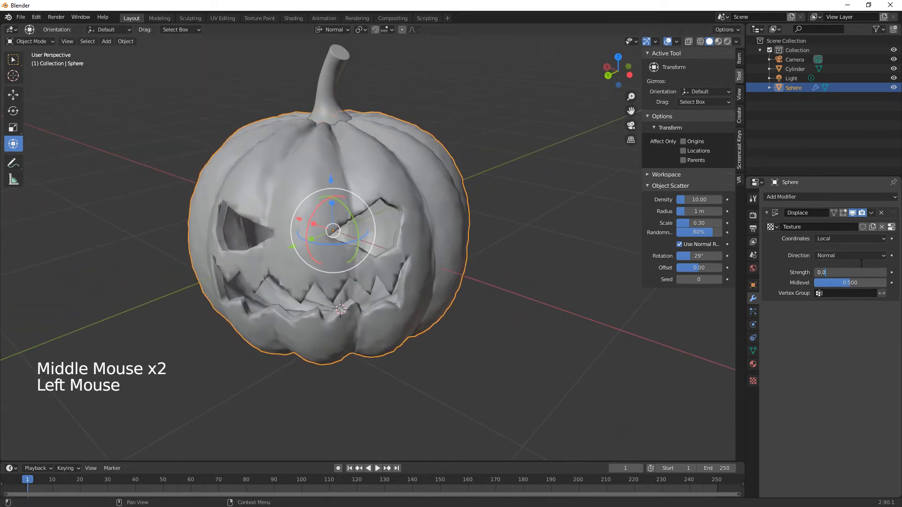
pyautogui.press('Return')
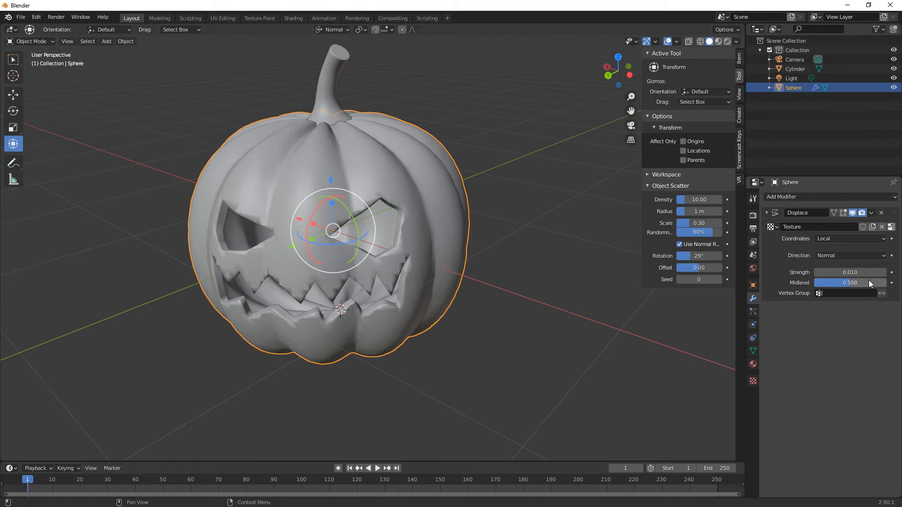
# - Add a second Displace modifier to the pumpkin body and create a new texture for it
pyautogui.click(789, 197)
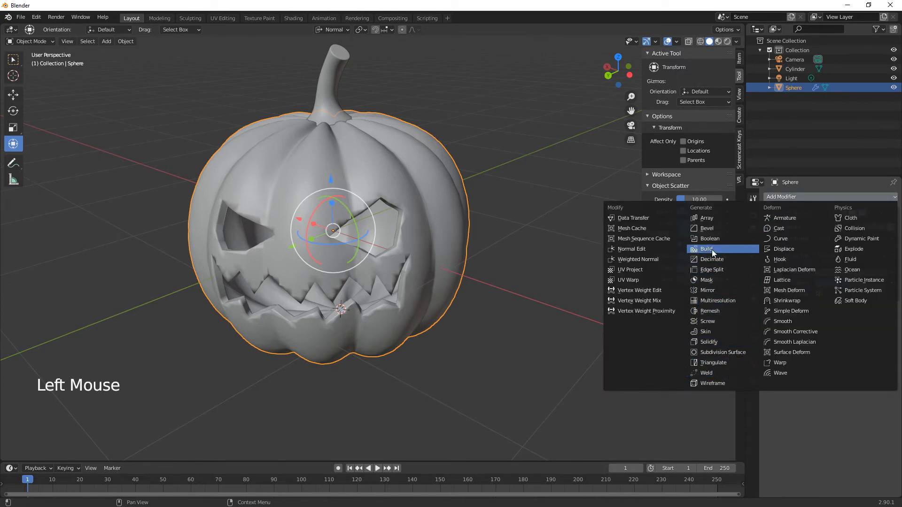
pyautogui.click(784, 249)
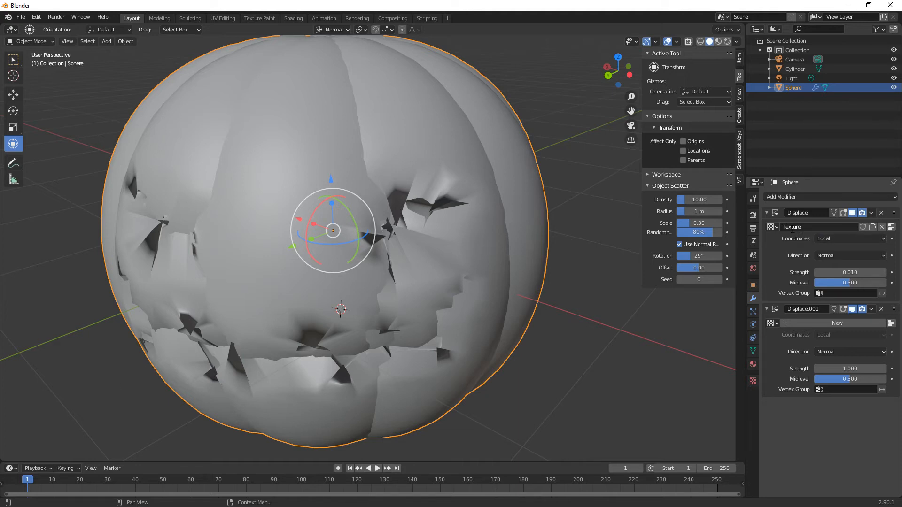
pyautogui.click(808, 228)
pyautogui.click(825, 227)
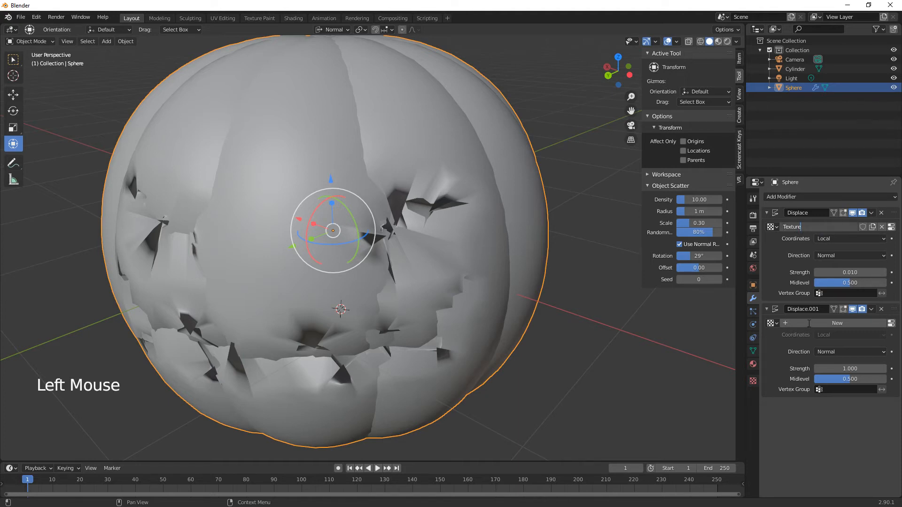
pyautogui.click(809, 323)
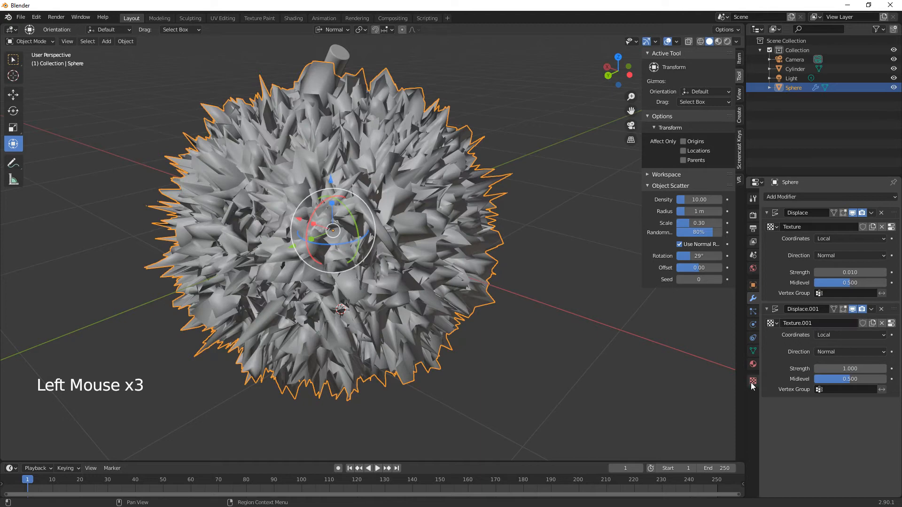
# - Assign the existing Texture.001 to the pumpkin's first Displace modifier in place of its own texture
pyautogui.click(753, 381)
pyautogui.moveTo(770, 210); pyautogui.dragTo(781, 237)
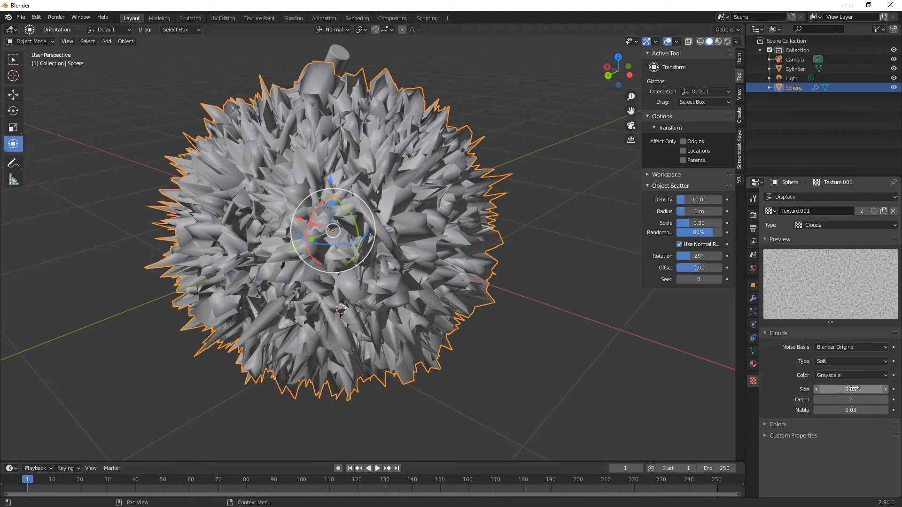
pyautogui.click(753, 299)
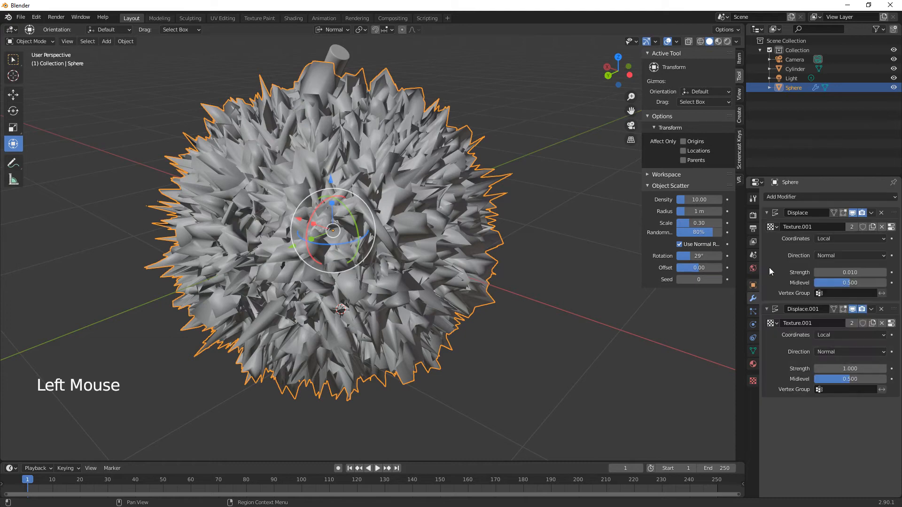
# - Set the second Displace modifier's strength to 0.02 and check the pumpkin's surface from the side
pyautogui.doubleClick(853, 369)
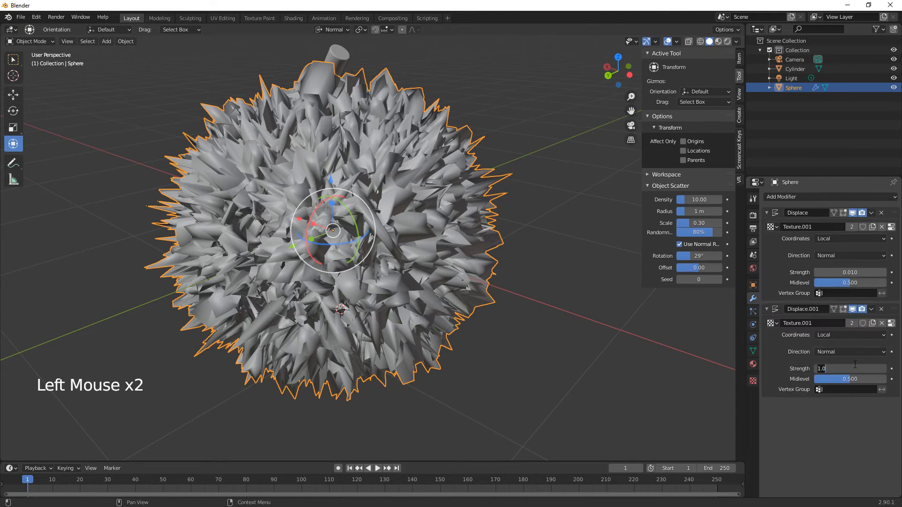
pyautogui.write('0.02')
pyautogui.press('Return')
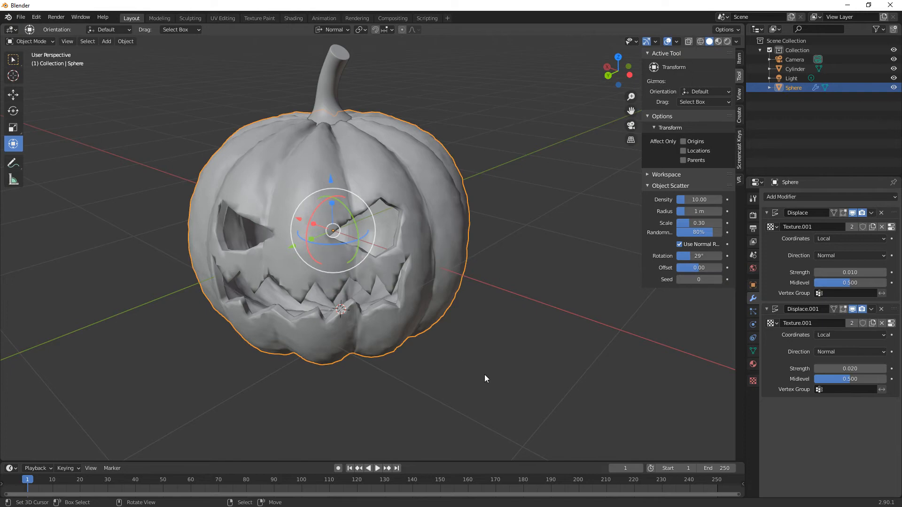
pyautogui.moveTo(485, 378); pyautogui.dragTo(422, 370, button='middle')
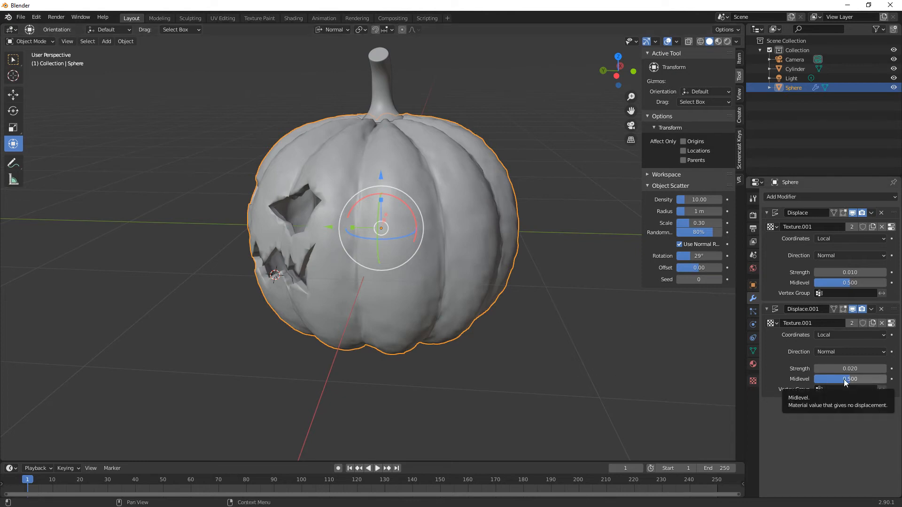
# - Set the second Displace modifier's strength to 0.03 and check the carved face
pyautogui.click(855, 369)
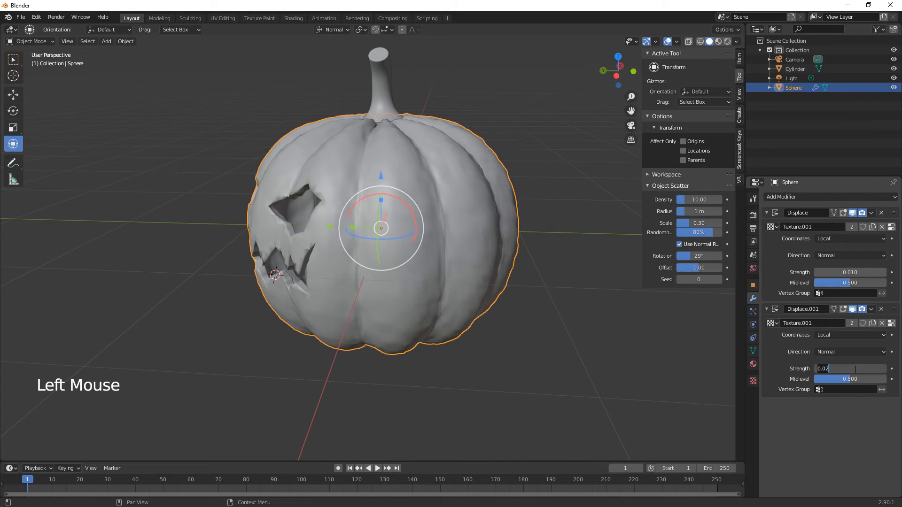
pyautogui.write('0.03')
pyautogui.press('Return')
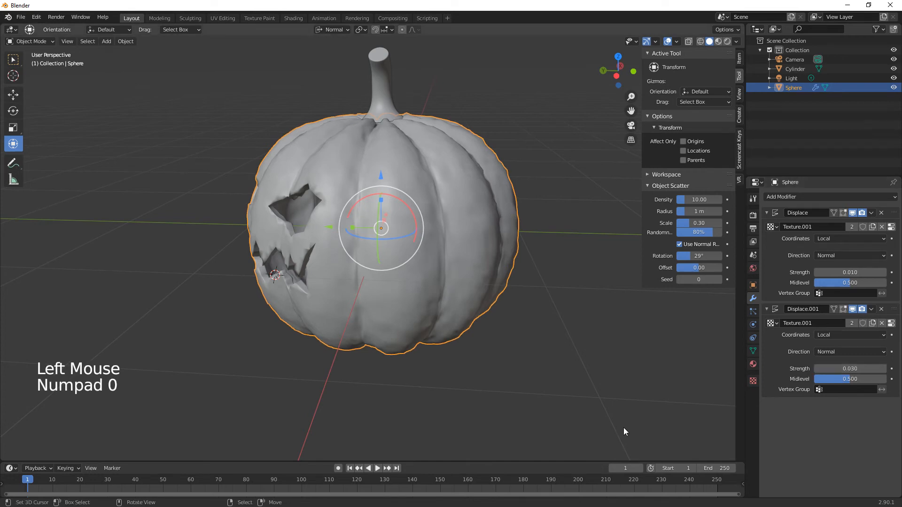
pyautogui.moveTo(624, 428); pyautogui.dragTo(449, 383, button='middle')
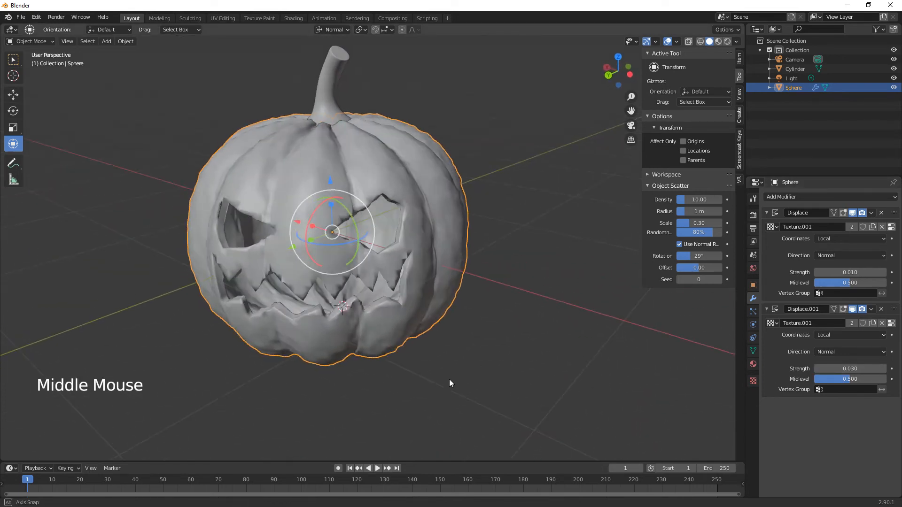
pyautogui.scroll(-2, 498, 339)
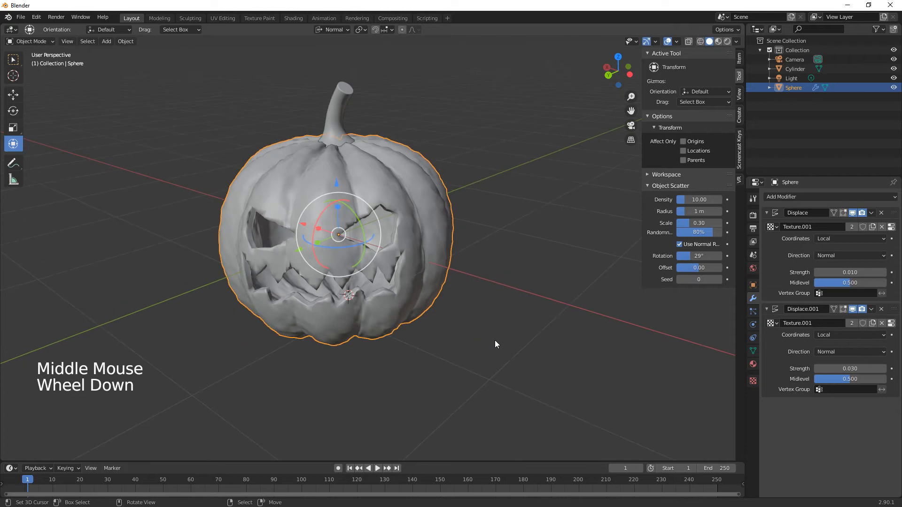
# - Give the stem a new material with a dark green base color and show the scene in Material Preview shading
pyautogui.rightClick(337, 106)
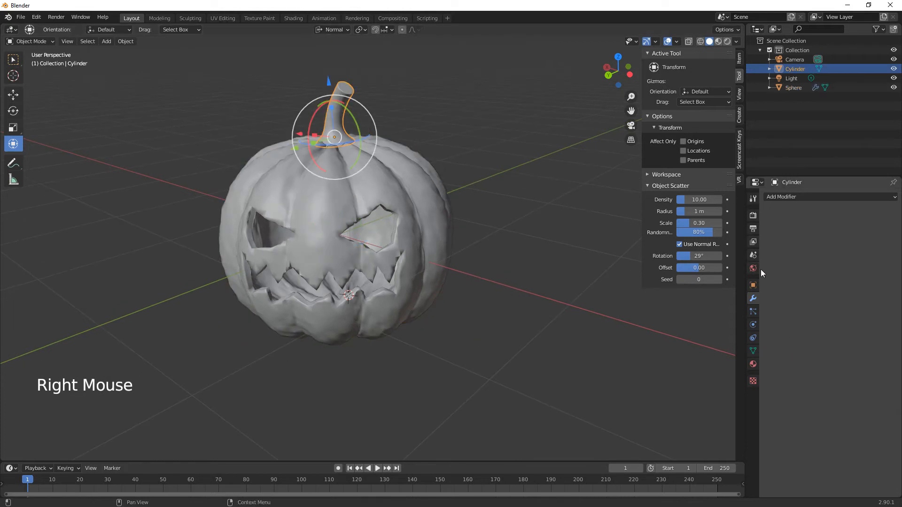
pyautogui.click(753, 364)
pyautogui.click(804, 224)
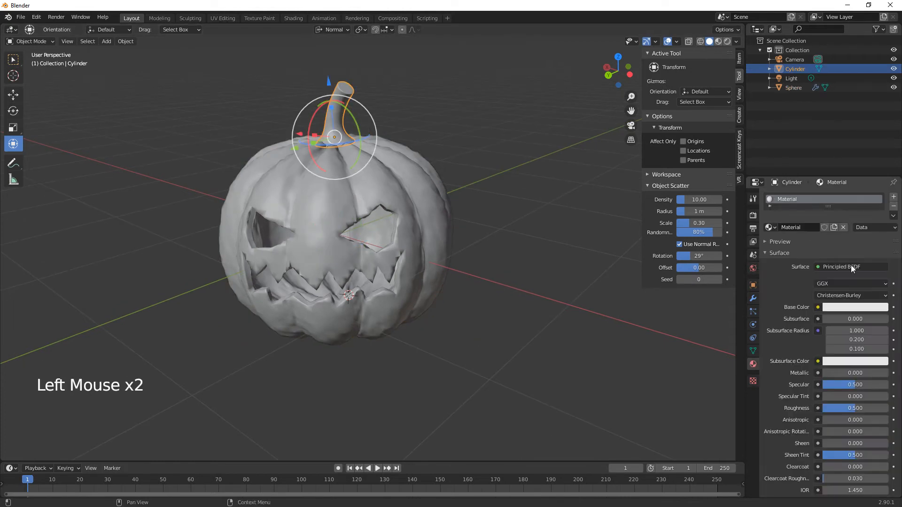
pyautogui.click(852, 307)
pyautogui.moveTo(860, 210); pyautogui.dragTo(820, 195)
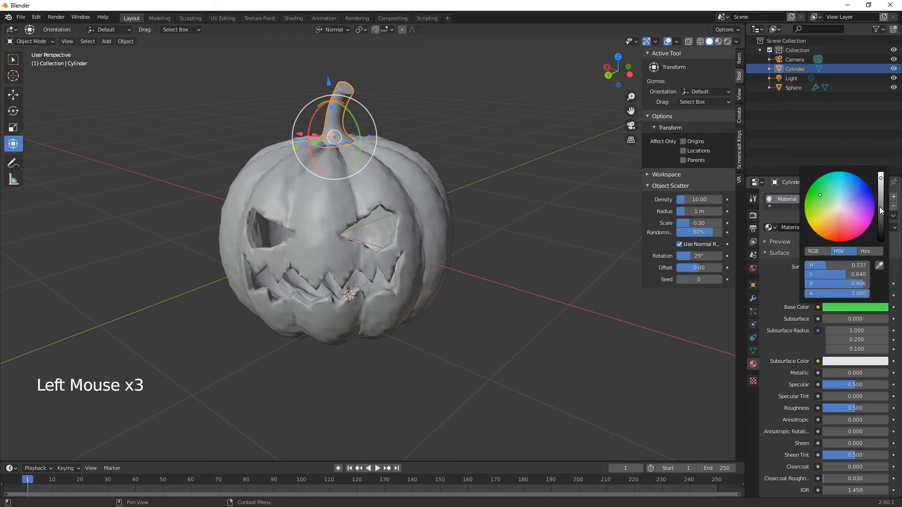
pyautogui.moveTo(880, 210); pyautogui.dragTo(882, 221)
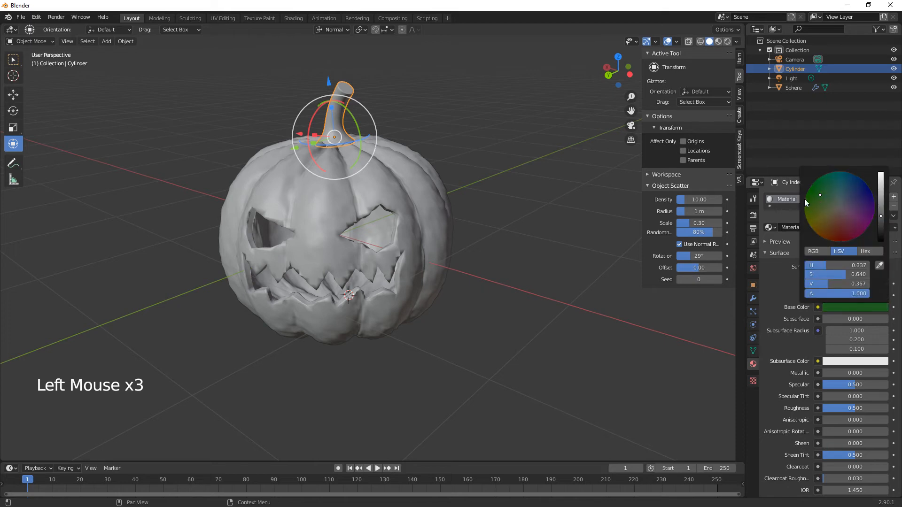
pyautogui.click(718, 41)
# - Create a new material for the pumpkin body with a slightly darkened orange base color
pyautogui.rightClick(420, 193)
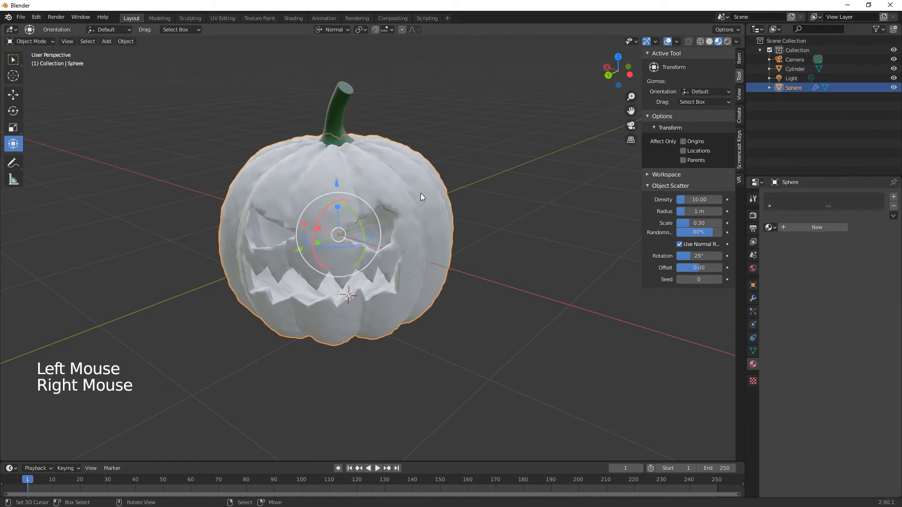
pyautogui.click(827, 232)
pyautogui.click(826, 232)
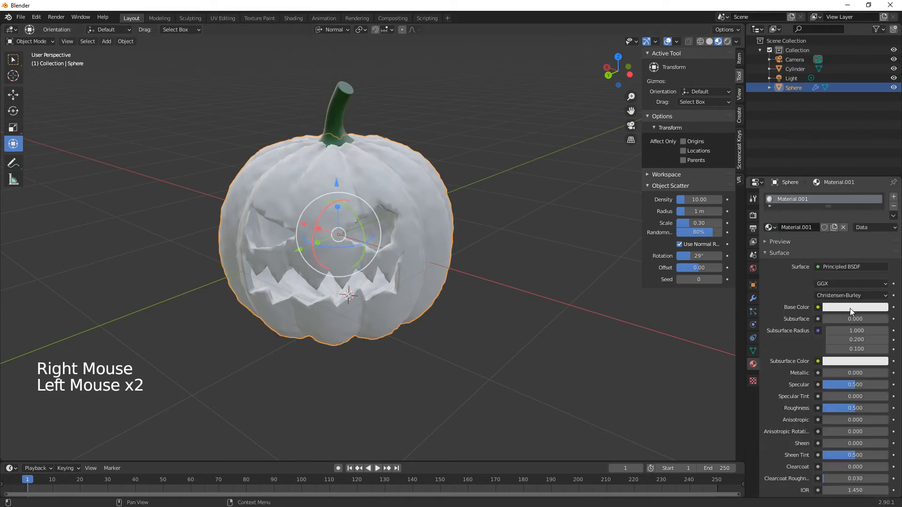
pyautogui.click(849, 307)
pyautogui.click(830, 228)
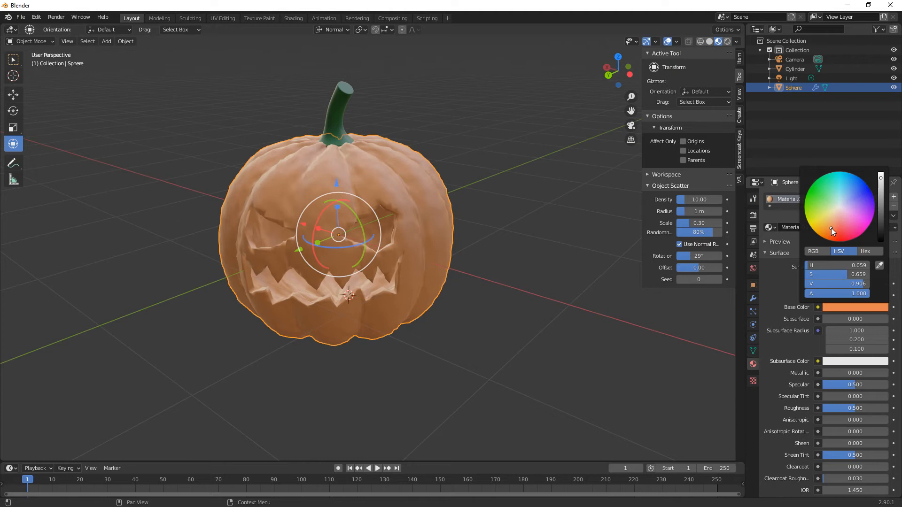
pyautogui.click(878, 202)
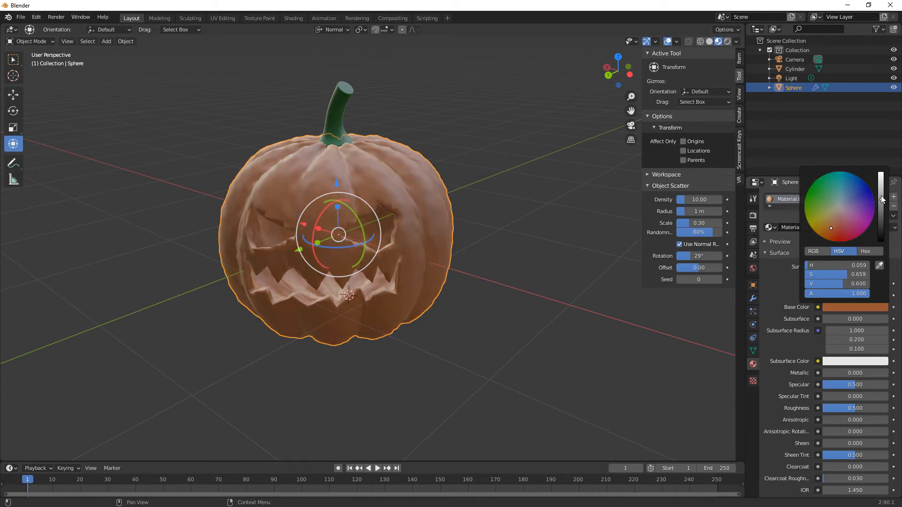
# - Switch the viewport to Rendered shading and view the whole pumpkin from the front
pyautogui.click(726, 41)
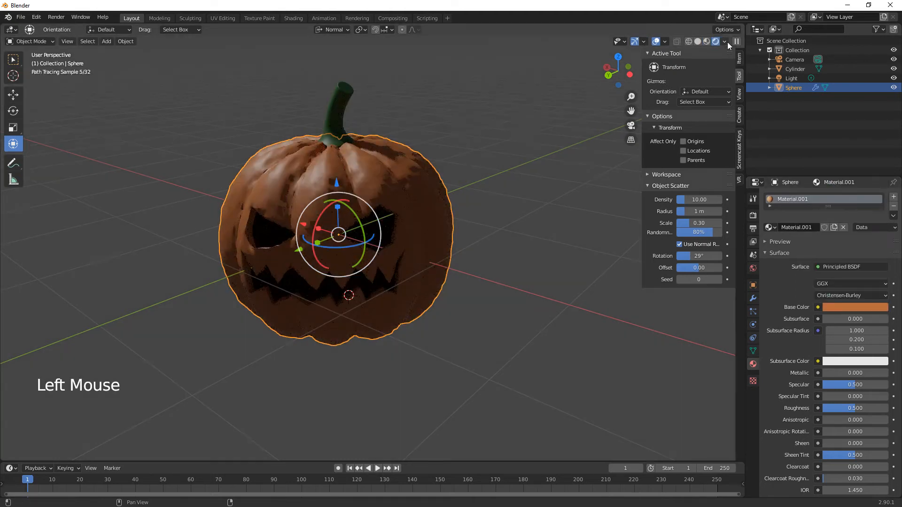
pyautogui.moveTo(459, 324)
pyautogui.mouseDown(button='middle')
pyautogui.moveTo(445, 305)
pyautogui.moveTo(433, 340)
pyautogui.mouseUp(button='middle')
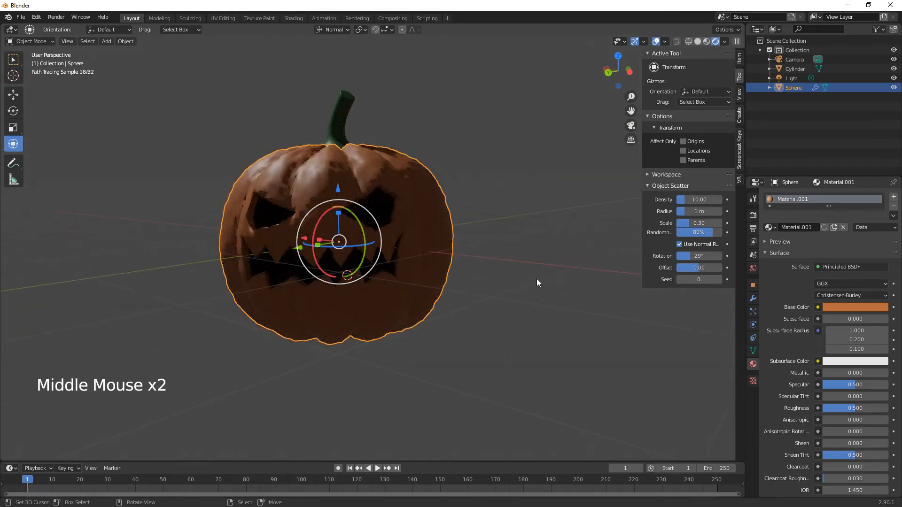
pyautogui.scroll(-2, 494, 324)
pyautogui.moveTo(478, 323); pyautogui.dragTo(485, 332, button='middle')
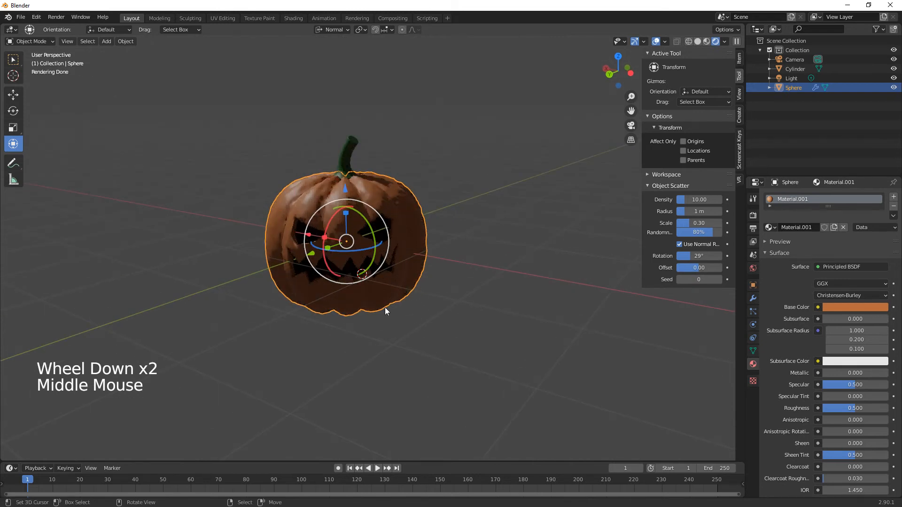
# - Add a point light to the scene
pyautogui.click(379, 293)
pyautogui.hotkey('shift', 'a')
pyautogui.moveTo(379, 293)
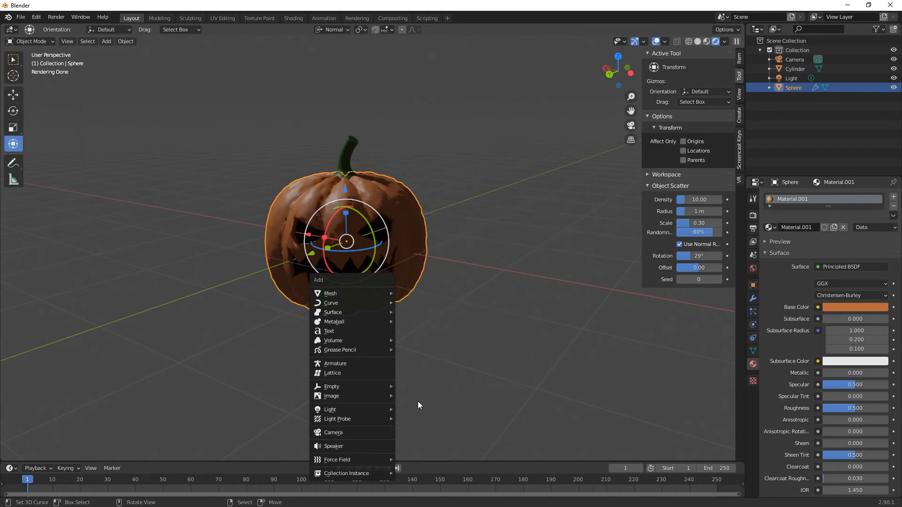
pyautogui.moveTo(371, 408)
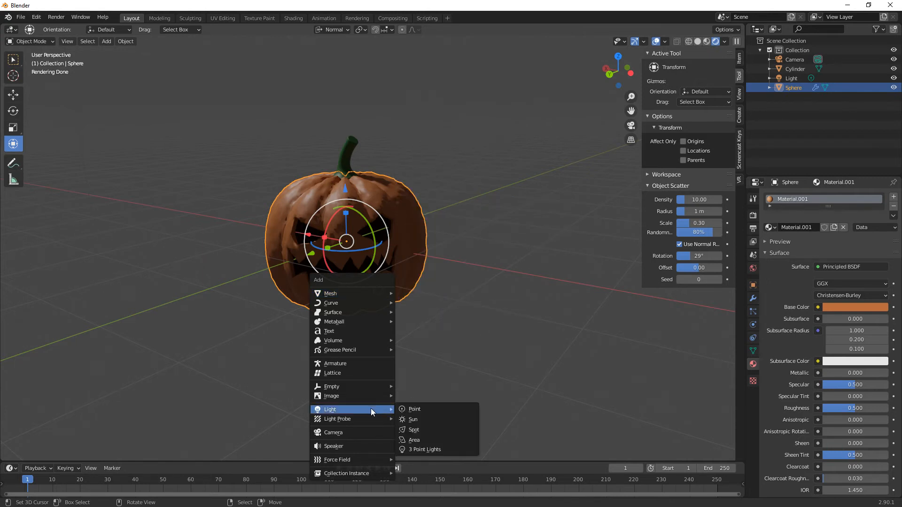
pyautogui.click(417, 408)
# - Move the point light inside the pumpkin, raising it about 0.27 m so it lights the eye and mouth openings
pyautogui.moveTo(368, 213); pyautogui.dragTo(443, 401, button='middle')
pyautogui.moveTo(439, 299); pyautogui.dragTo(418, 288)
pyautogui.moveTo(356, 273); pyautogui.dragTo(297, 271)
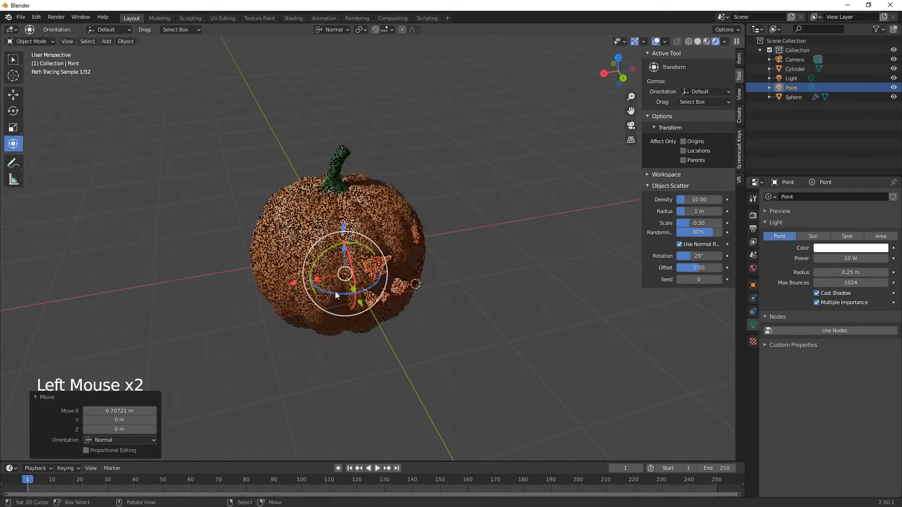
pyautogui.moveTo(415, 344); pyautogui.dragTo(371, 322, button='middle')
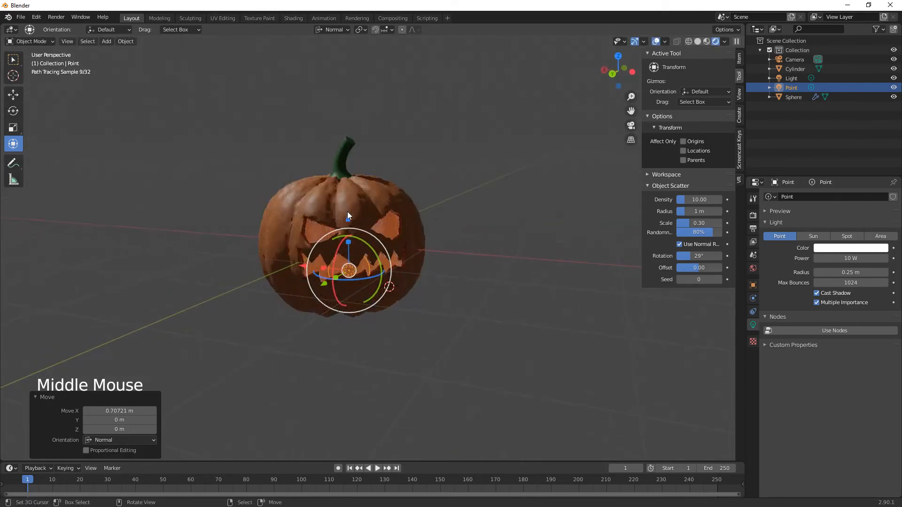
pyautogui.moveTo(348, 219); pyautogui.dragTo(348, 198)
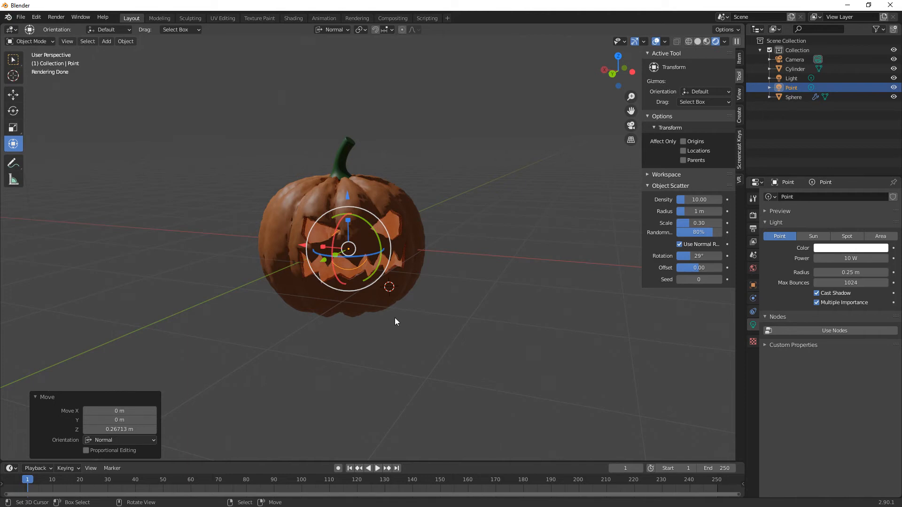
# - Add a plane mesh and lower it about 0.32 m to the pumpkin's base as a ground
pyautogui.press('shift')
pyautogui.hotkey('shift', 'a')
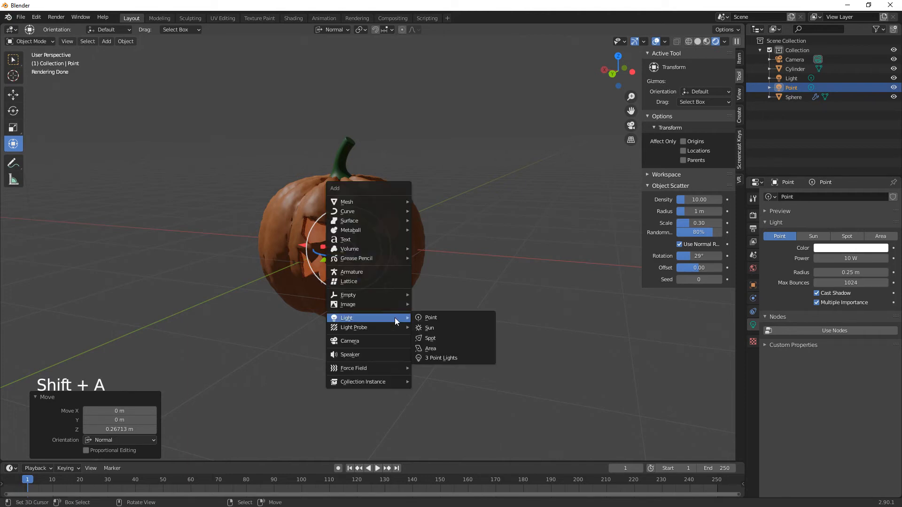
pyautogui.moveTo(384, 201)
pyautogui.click(430, 202)
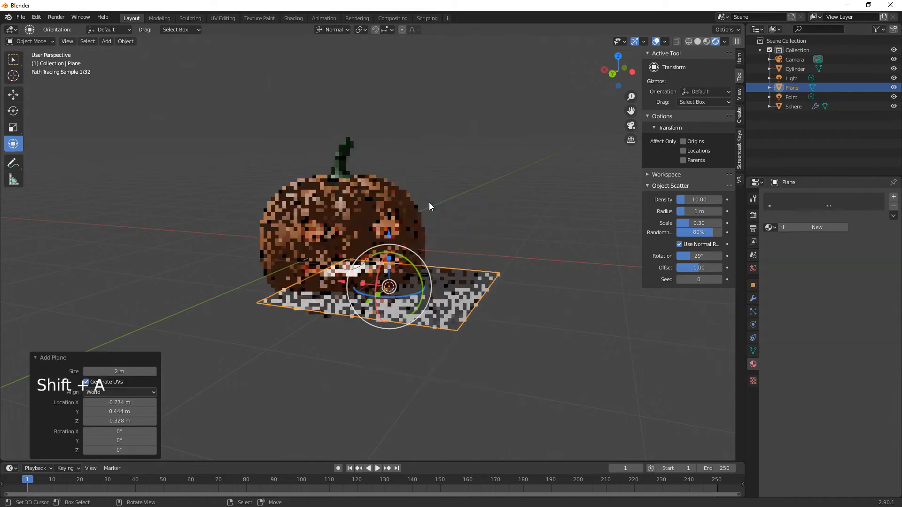
pyautogui.moveTo(397, 239); pyautogui.dragTo(397, 267)
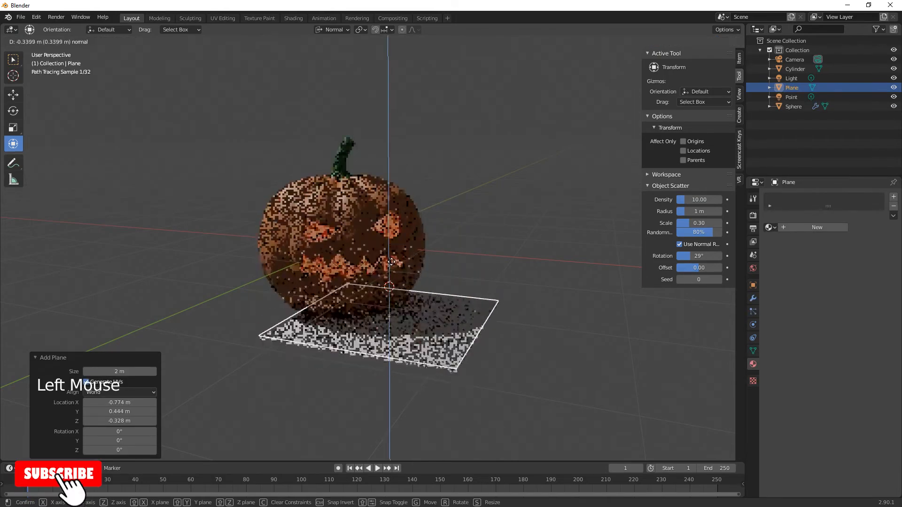
# - Scale the ground plane up about 5.7 times and shift it horizontally to sit under the pumpkin
pyautogui.press('s')
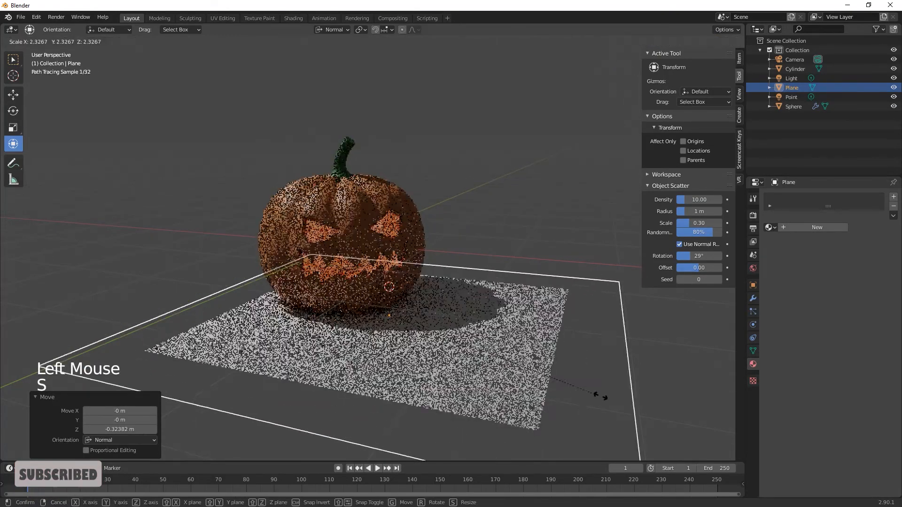
pyautogui.click(213, 119)
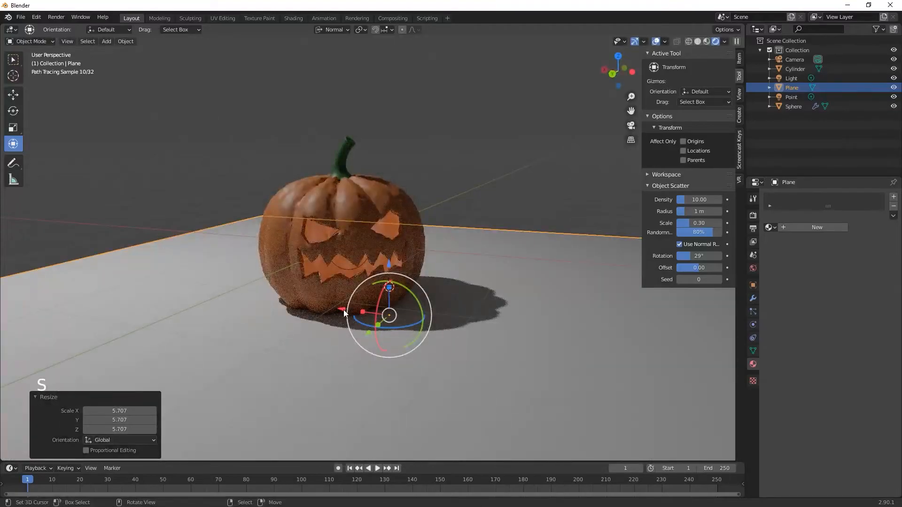
pyautogui.moveTo(376, 310); pyautogui.dragTo(265, 278)
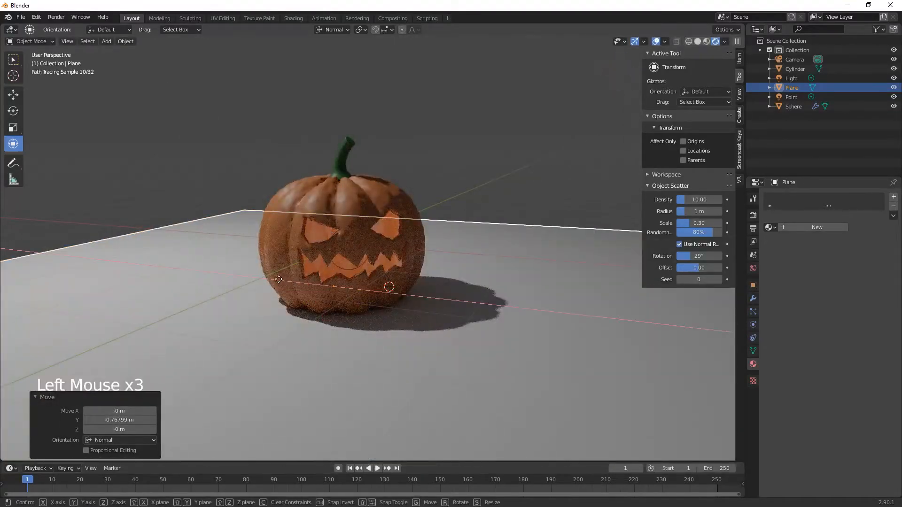
# - Darken the world background color to nearly black
pyautogui.click(752, 269)
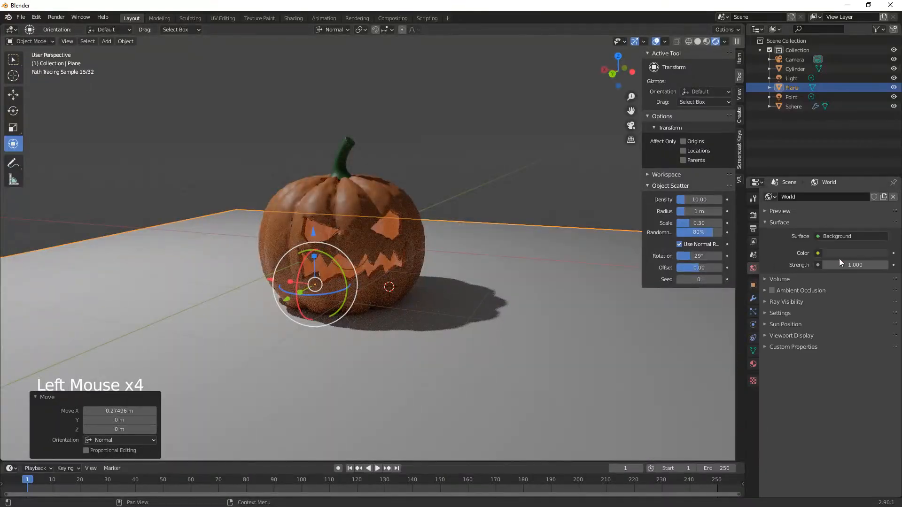
pyautogui.click(865, 253)
pyautogui.moveTo(881, 167); pyautogui.dragTo(880, 185)
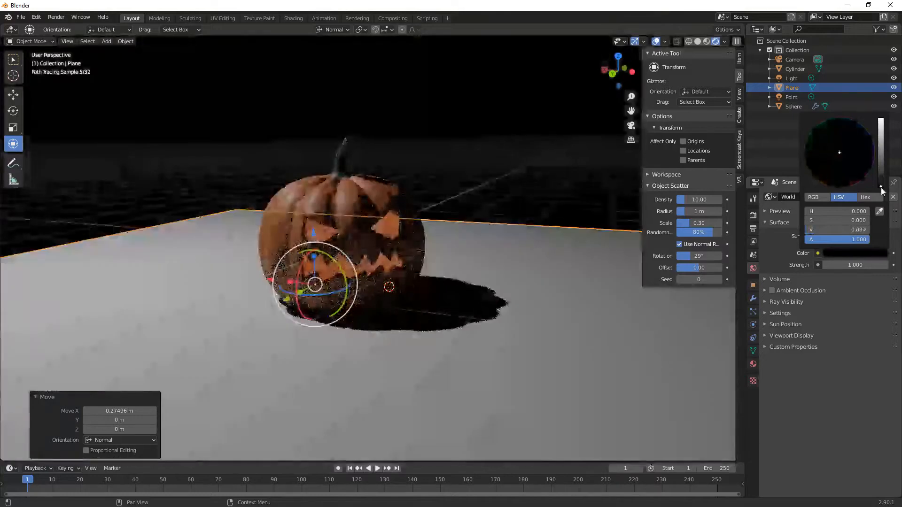
# - Set the power of the point light inside the pumpkin to 500 W and give it a warm yellow-orange color
pyautogui.click(790, 97)
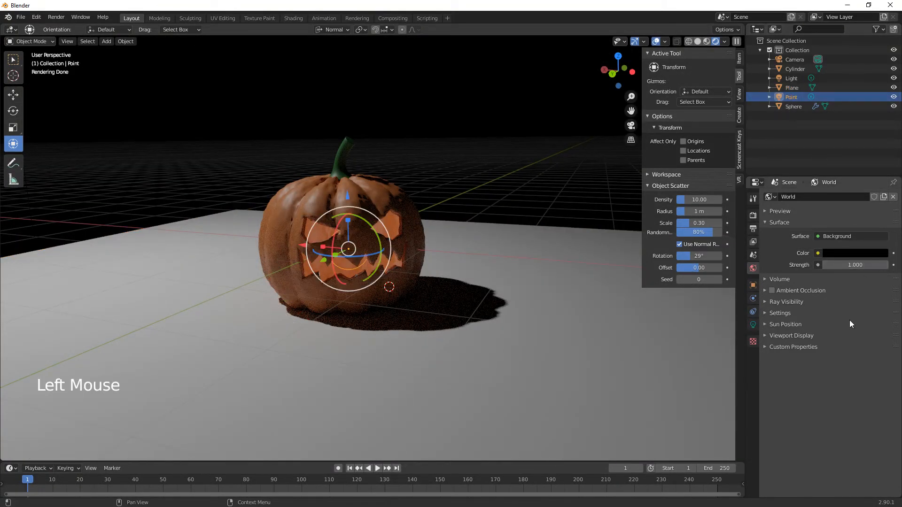
pyautogui.doubleClick(859, 264)
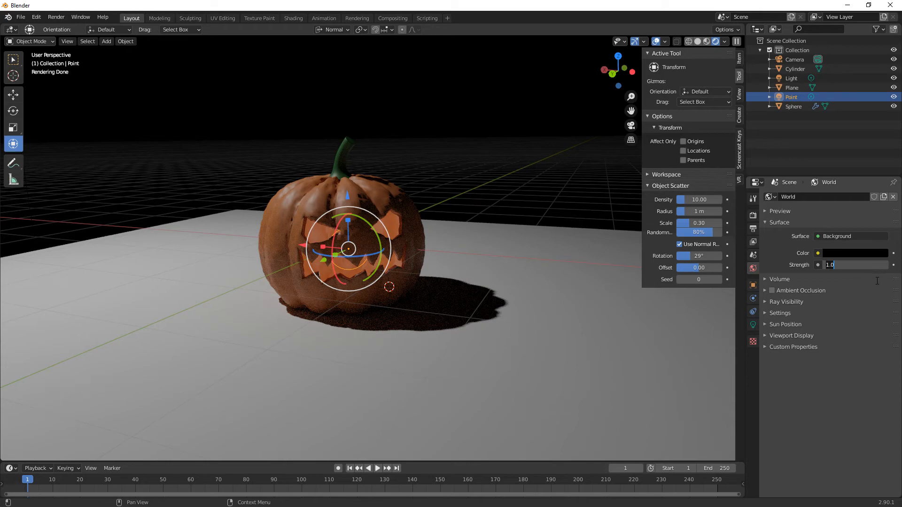
pyautogui.press('Return')
pyautogui.click(753, 324)
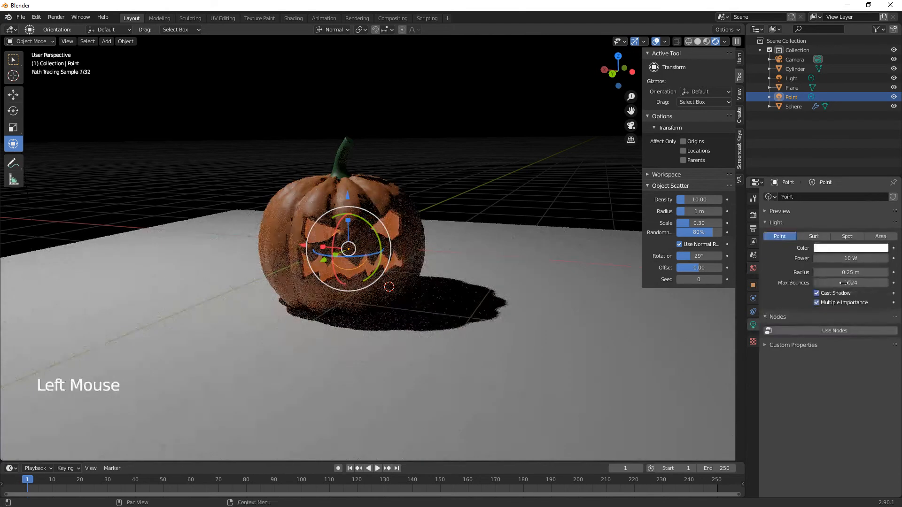
pyautogui.click(853, 260)
pyautogui.write('500')
pyautogui.press('Return')
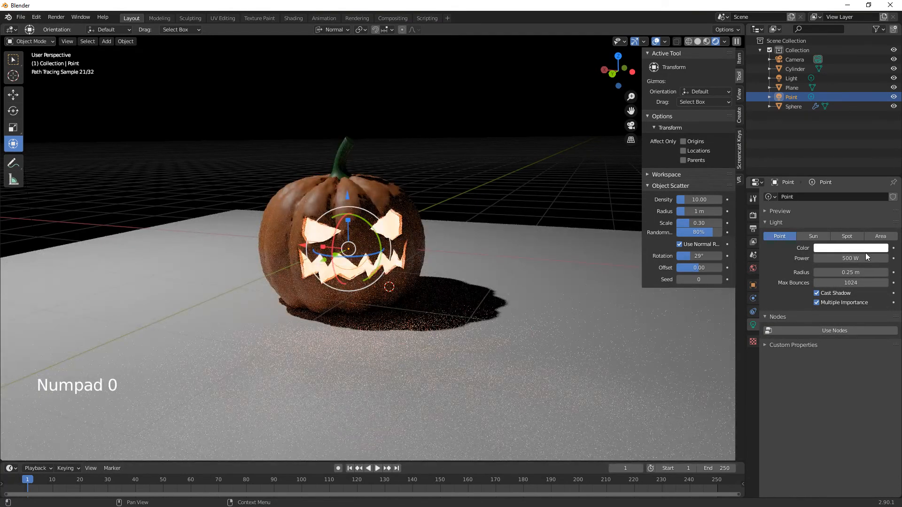
pyautogui.click(843, 248)
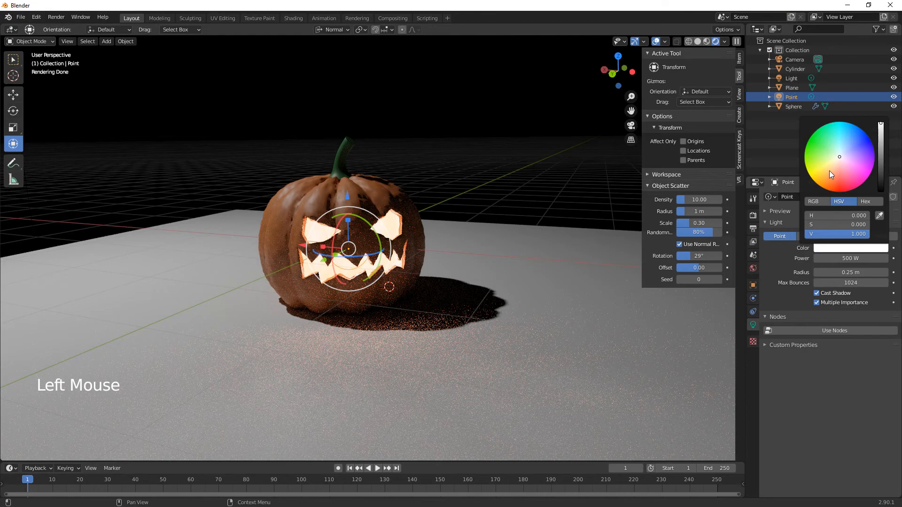
pyautogui.moveTo(829, 171); pyautogui.dragTo(827, 174)
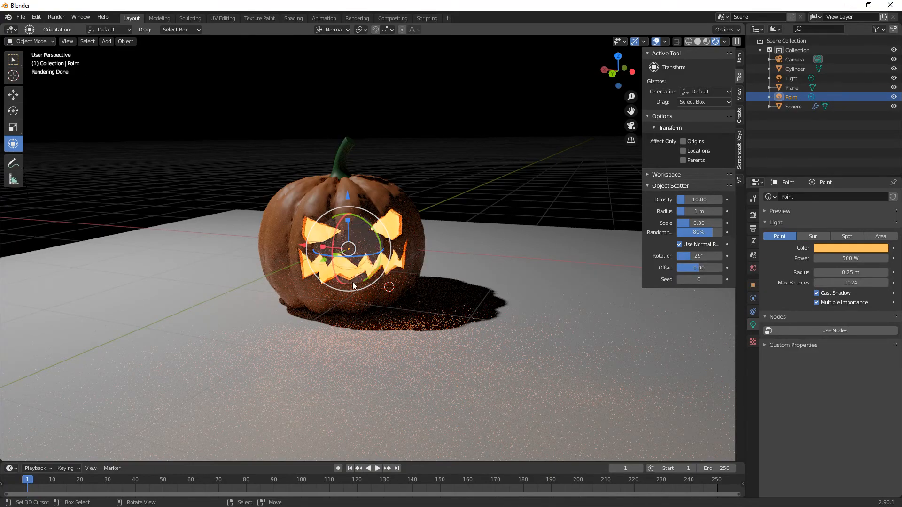
# - Examine the glowing interior and carved face of the pumpkin from close up and from different angles
pyautogui.scroll(6, 337, 287)
pyautogui.scroll(7, 337, 287)
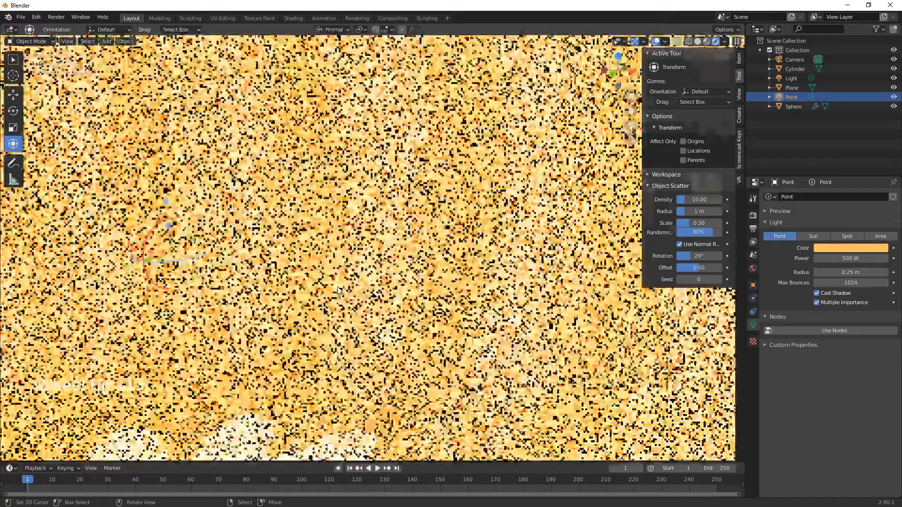
pyautogui.moveTo(337, 287); pyautogui.dragTo(554, 313, button='middle')
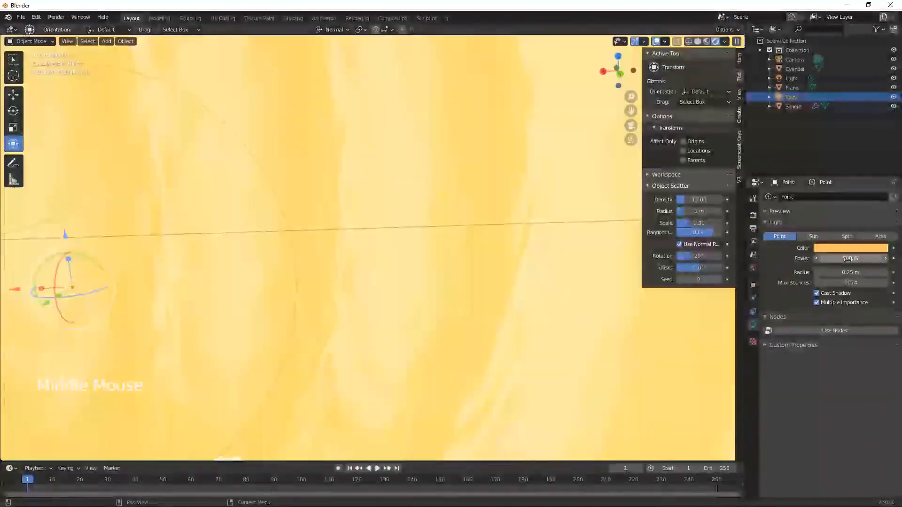
pyautogui.scroll(-7, 418, 281)
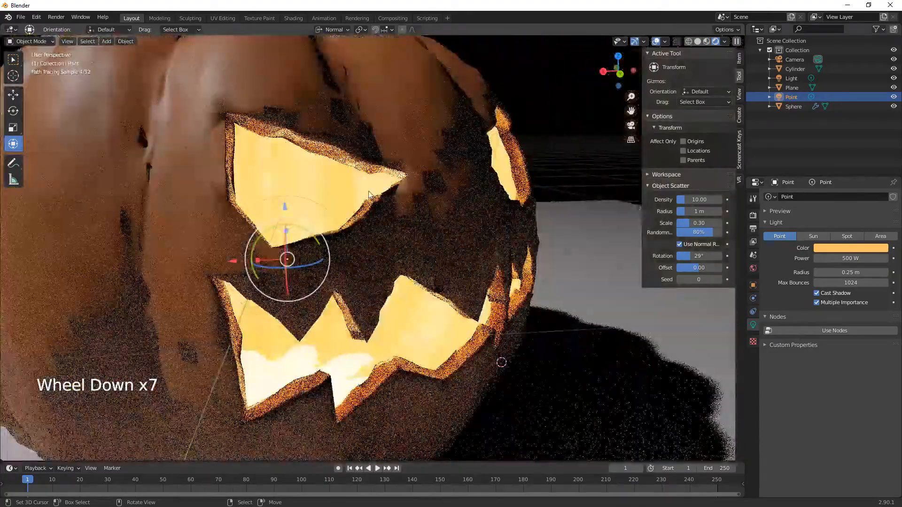
pyautogui.scroll(-5, 413, 300)
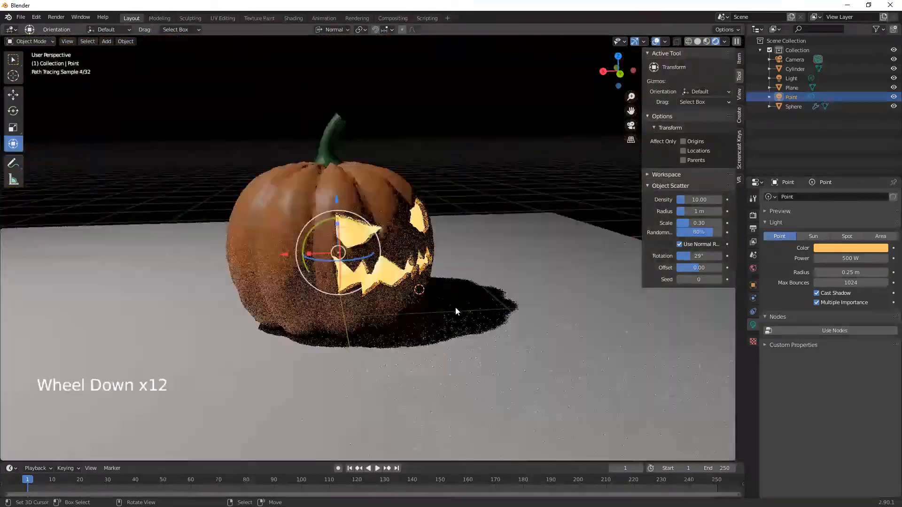
pyautogui.moveTo(455, 306)
pyautogui.mouseDown(button='middle')
pyautogui.moveTo(428, 320)
pyautogui.moveTo(458, 330)
pyautogui.moveTo(449, 292)
pyautogui.mouseUp(button='middle')
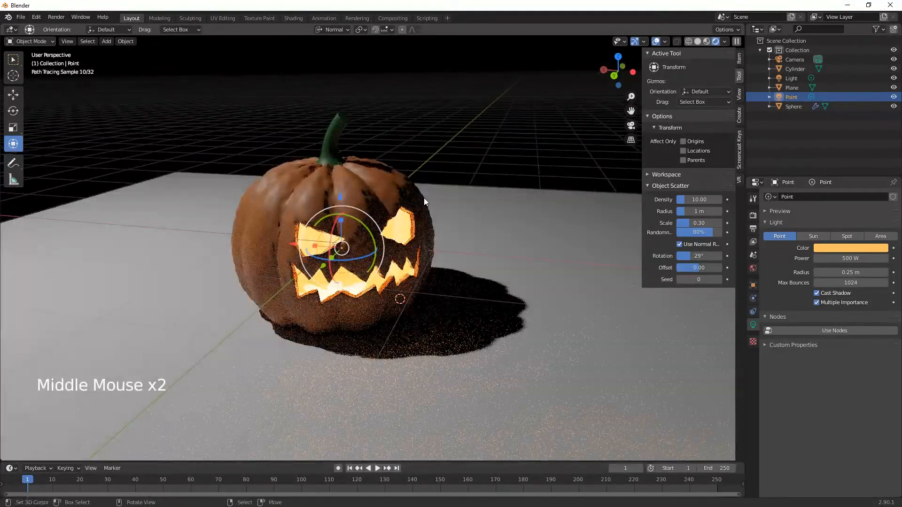
pyautogui.scroll(-2, 493, 303)
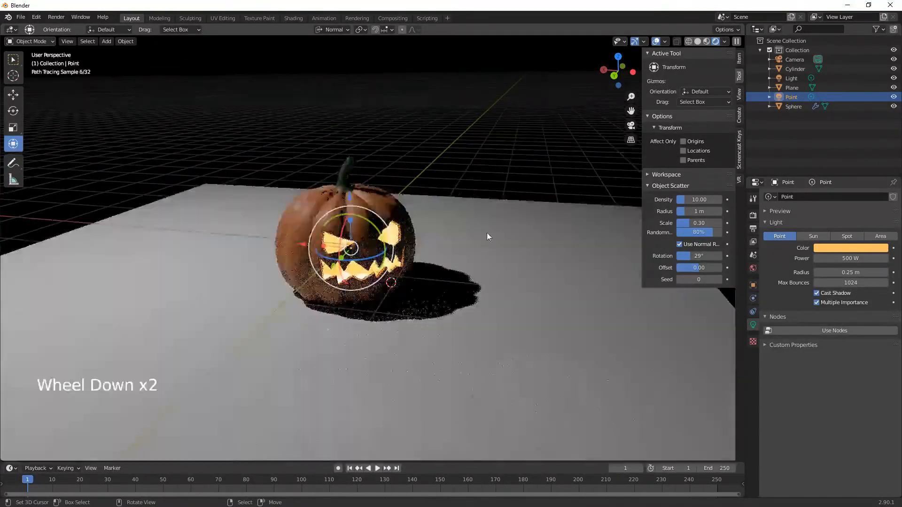
# - Extrude the ground plane's back edge straight up about 4.3 m to form a wall behind the pumpkin
pyautogui.rightClick(464, 222)
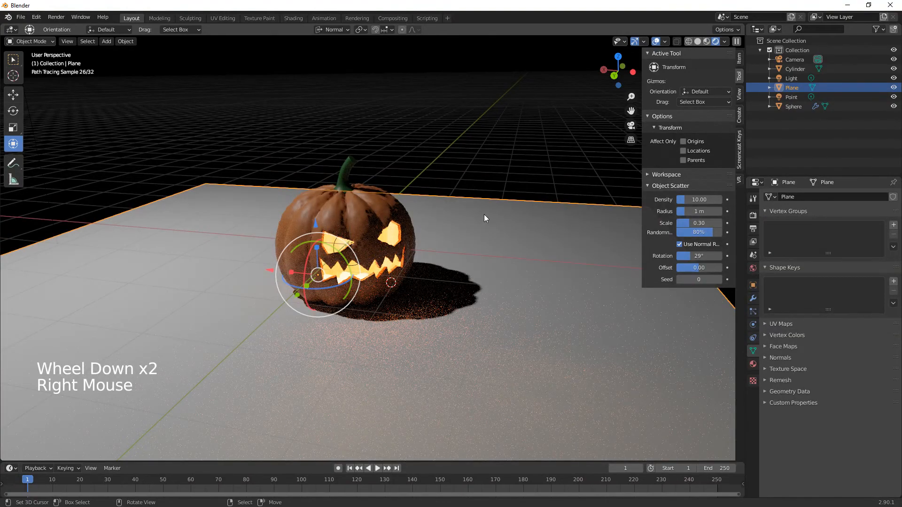
pyautogui.press('Tab')
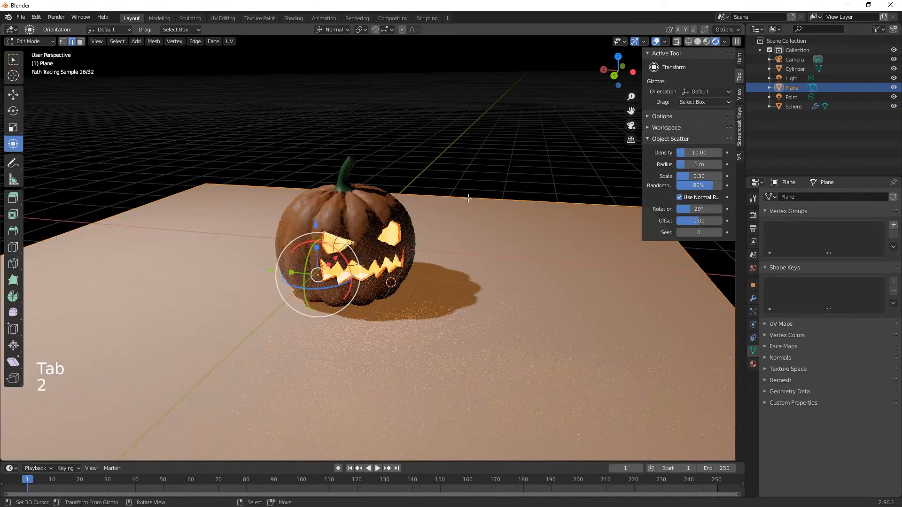
pyautogui.rightClick(469, 198)
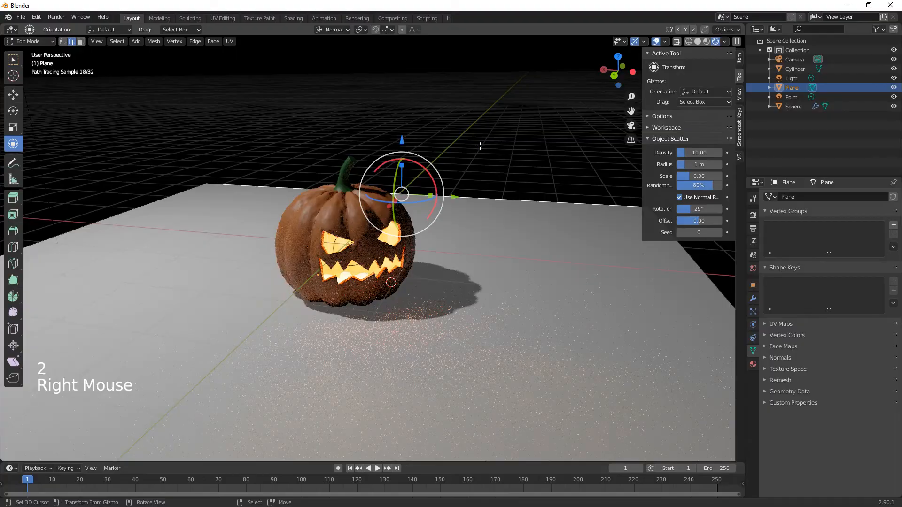
pyautogui.press('e')
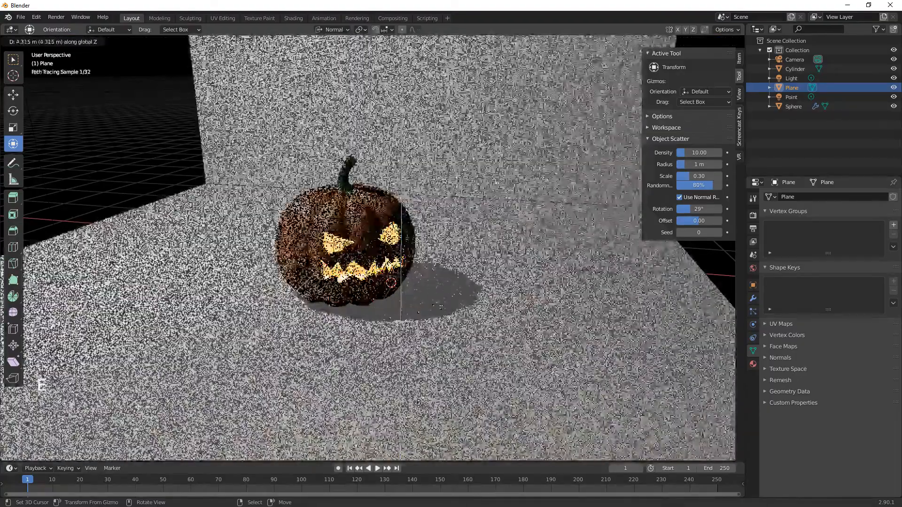
pyautogui.click(484, 409)
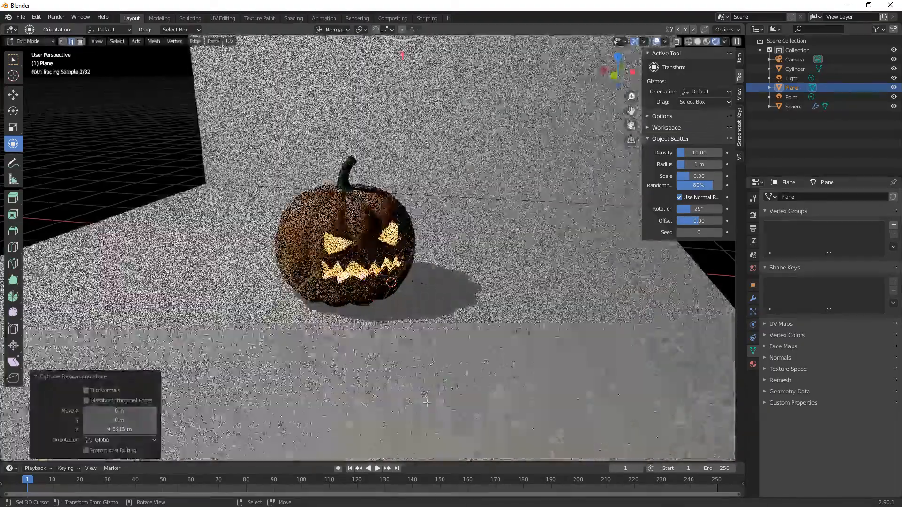
# - Bevel the edge between the ground and back wall with a width of about 0.49 m and 6 segments
pyautogui.rightClick(517, 237)
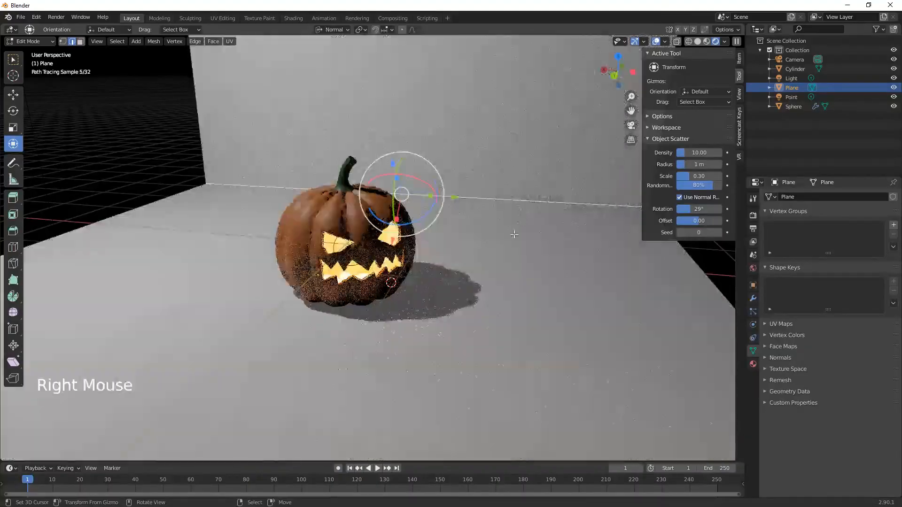
pyautogui.hotkey('ctrl', 'b')
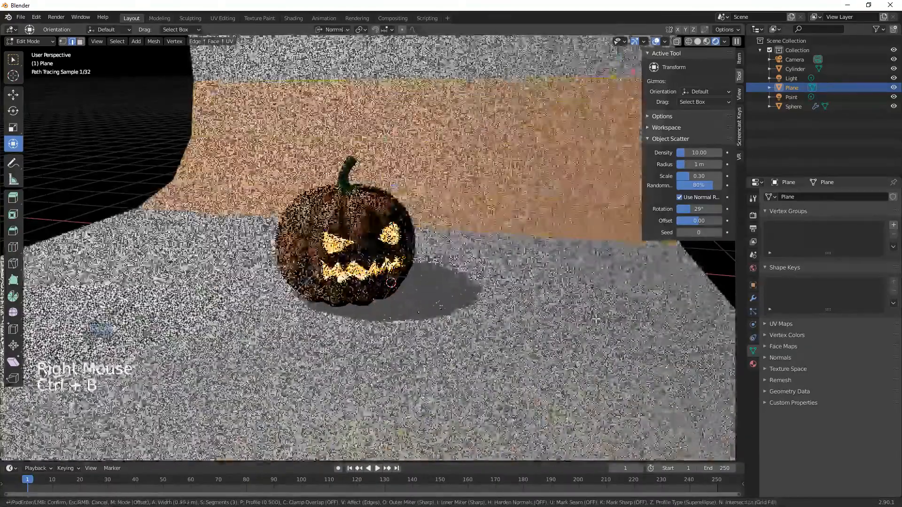
pyautogui.click(90, 412)
pyautogui.click(154, 317)
pyautogui.click(154, 318)
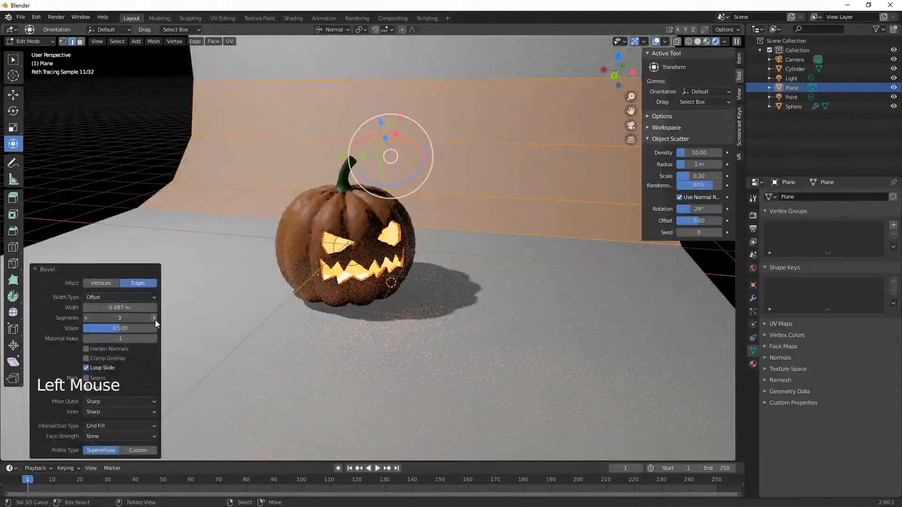
pyautogui.click(154, 318)
pyautogui.click(154, 318)
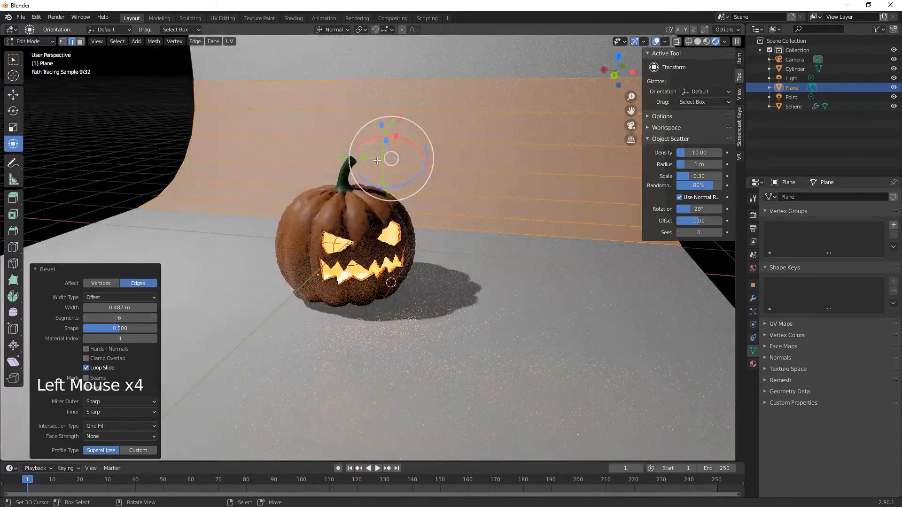
# - Widen the whole backdrop mesh about 3.46 times sideways along its normal Y axis and return to Object Mode
pyautogui.press('a')
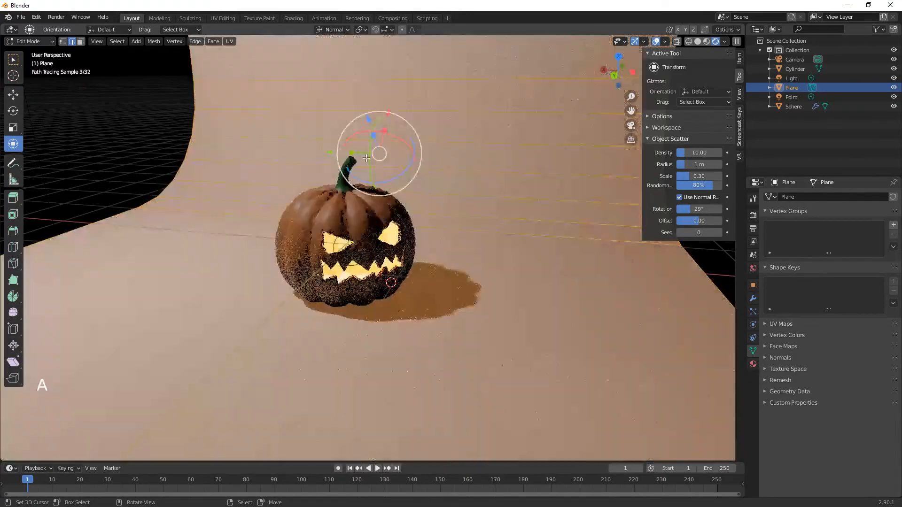
pyautogui.moveTo(378, 154); pyautogui.dragTo(328, 193)
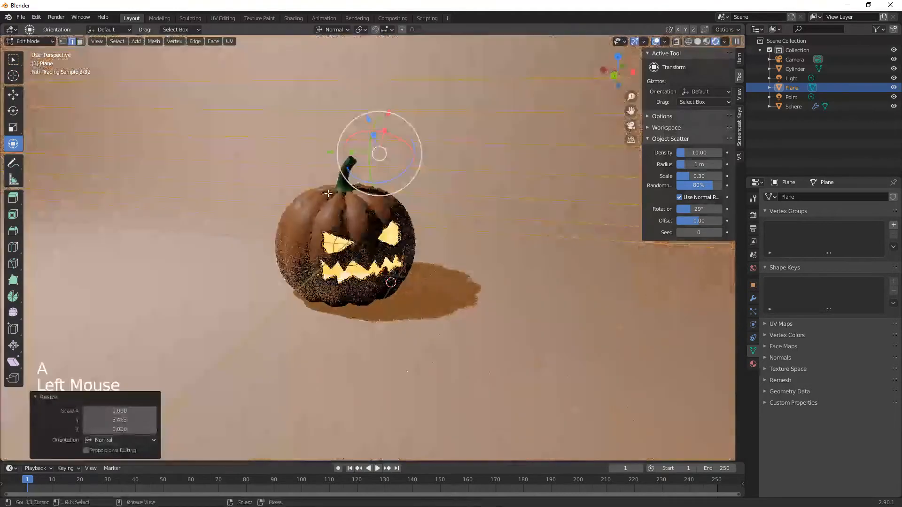
pyautogui.moveTo(500, 313); pyautogui.dragTo(513, 313, button='middle')
pyautogui.rightClick(520, 299)
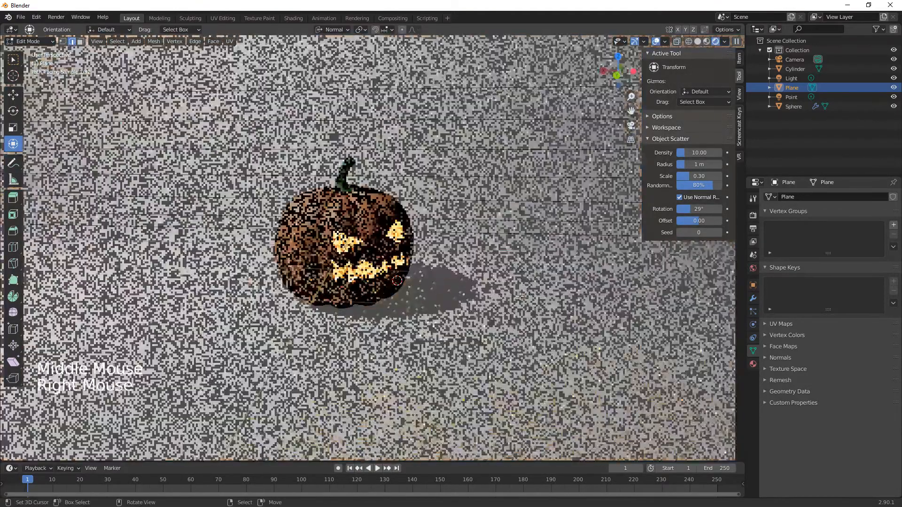
pyautogui.press('Tab')
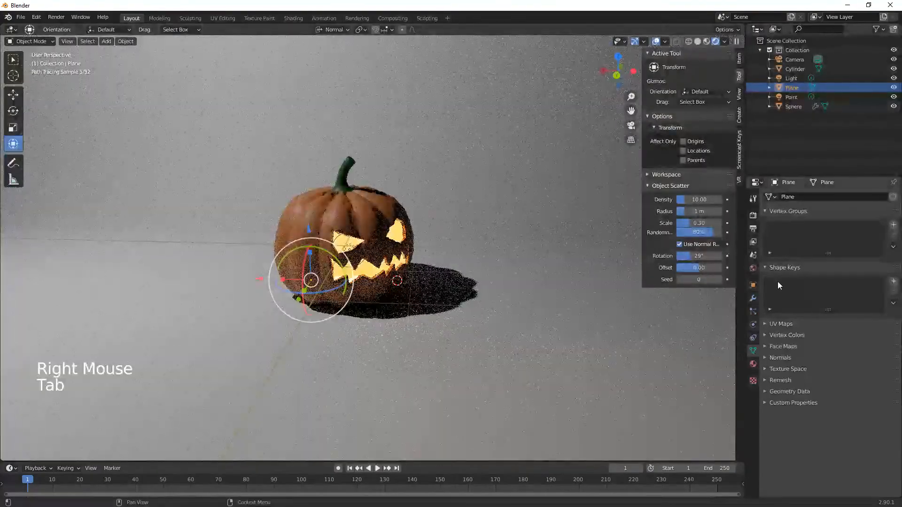
# - Set the world background color to pure black with a value of 0
pyautogui.click(752, 268)
pyautogui.click(859, 254)
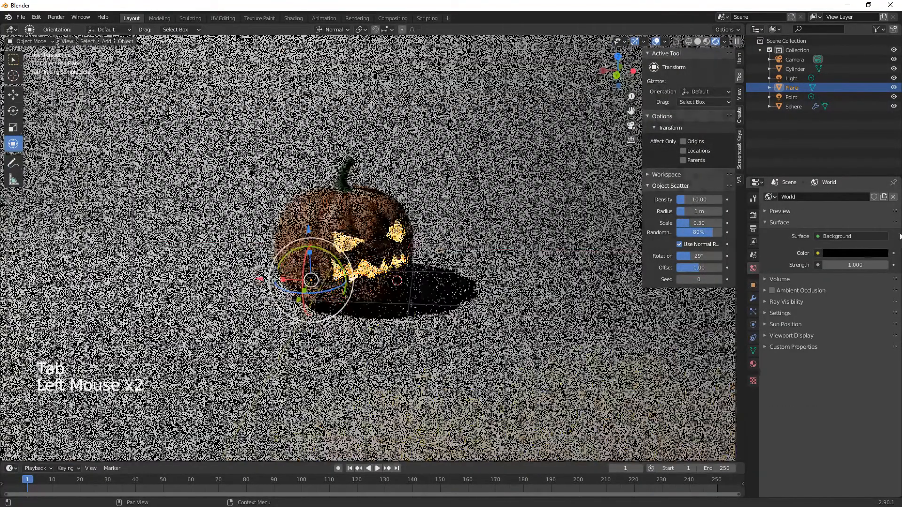
pyautogui.click(870, 254)
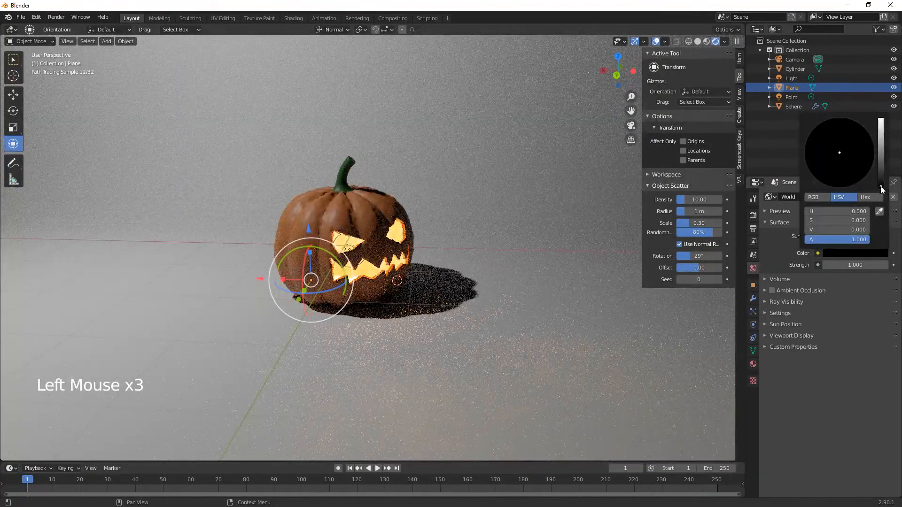
# - Tint the overhead scene light a warm yellow-orange with hue about 0.114 and saturation about 0.529
pyautogui.scroll(-3, 319, 233)
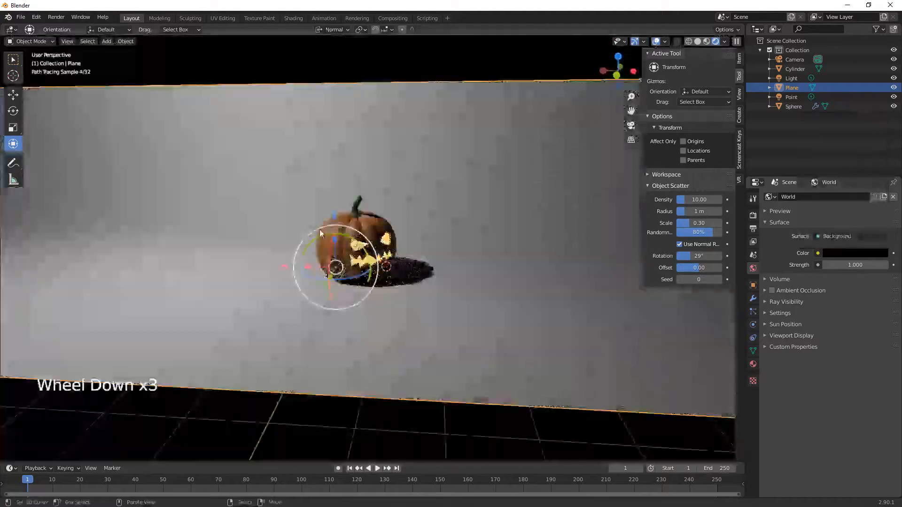
pyautogui.scroll(-3, 218, 234)
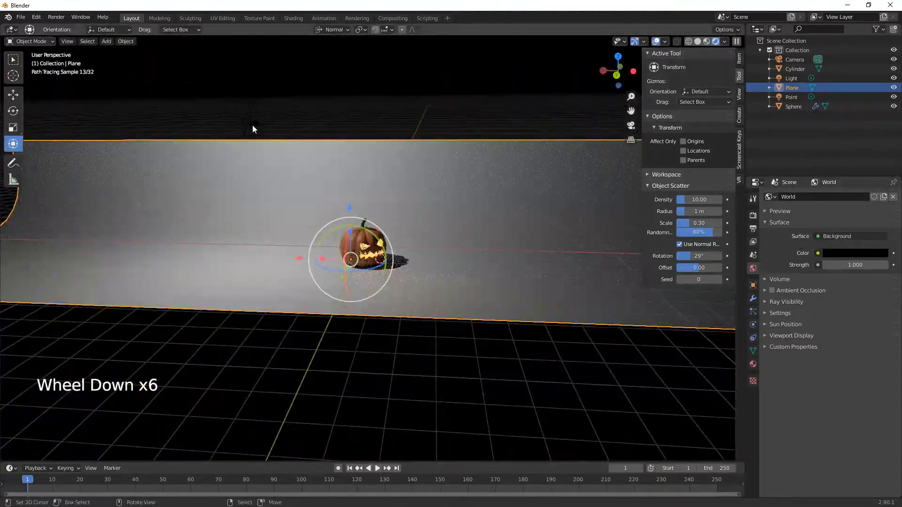
pyautogui.rightClick(250, 105)
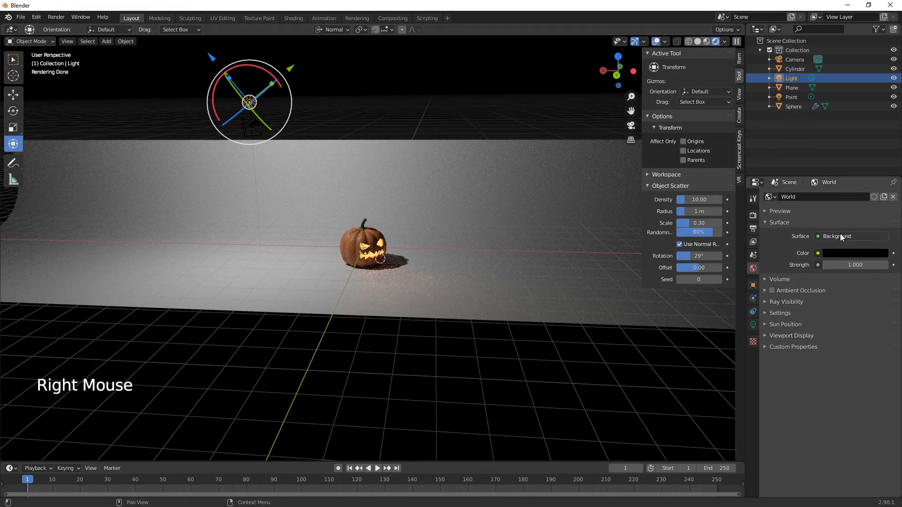
pyautogui.click(753, 325)
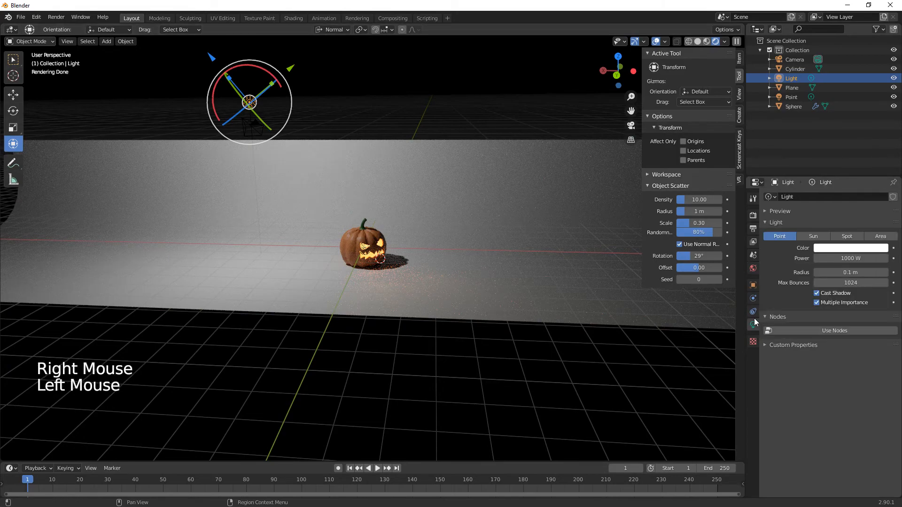
pyautogui.click(860, 249)
pyautogui.click(828, 166)
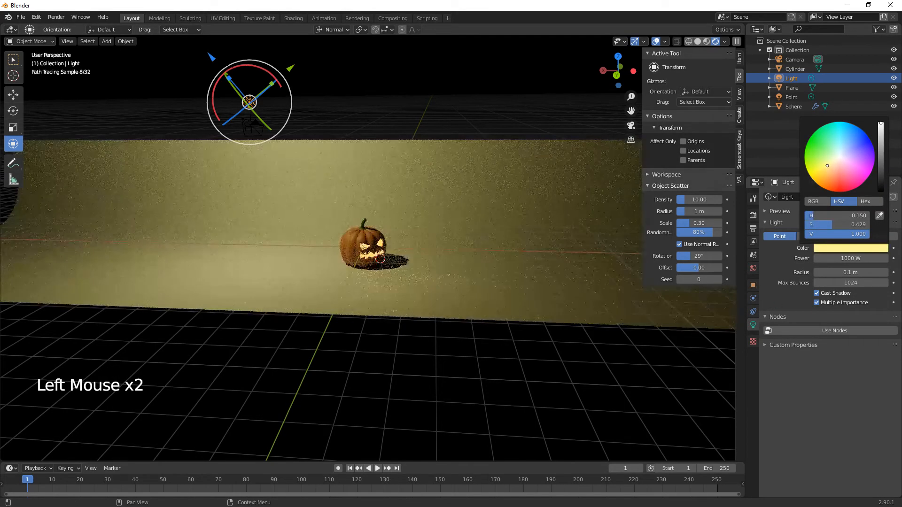
pyautogui.moveTo(826, 162); pyautogui.dragTo(826, 157)
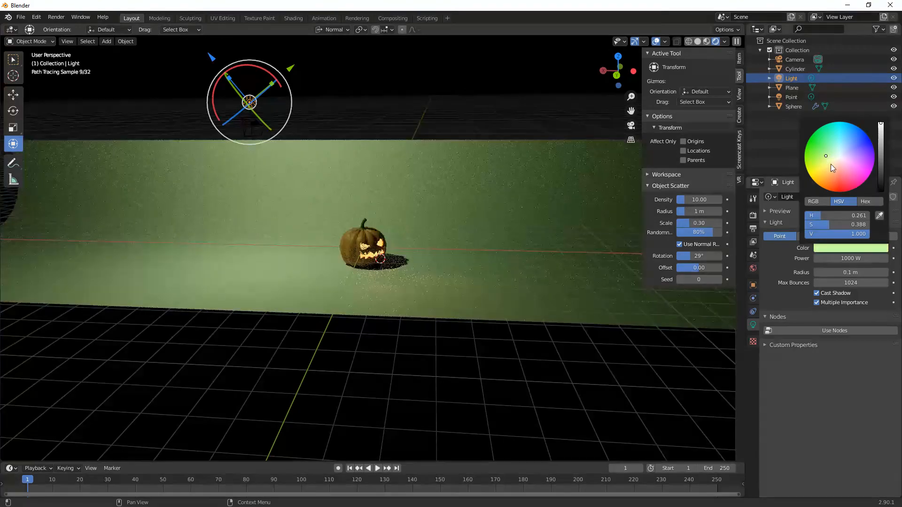
pyautogui.click(830, 164)
pyautogui.click(832, 171)
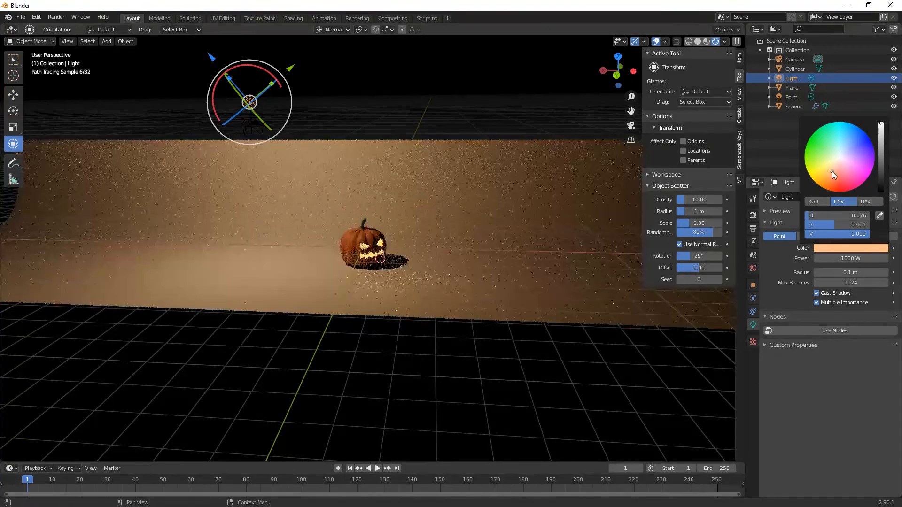
pyautogui.click(827, 171)
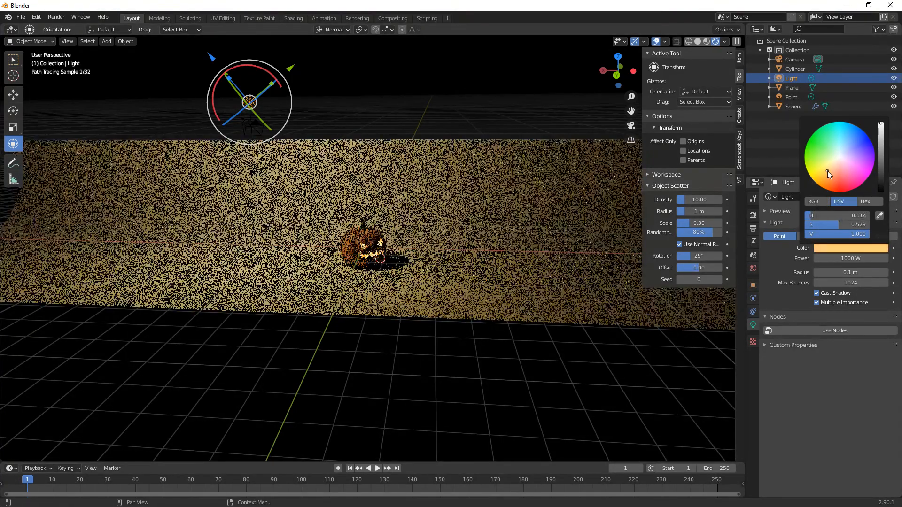
# - Turn on viewport denoising in the Cycles sampling settings with OpenImageDenoise as the denoiser
pyautogui.scroll(2, 498, 318)
pyautogui.scroll(4, 497, 319)
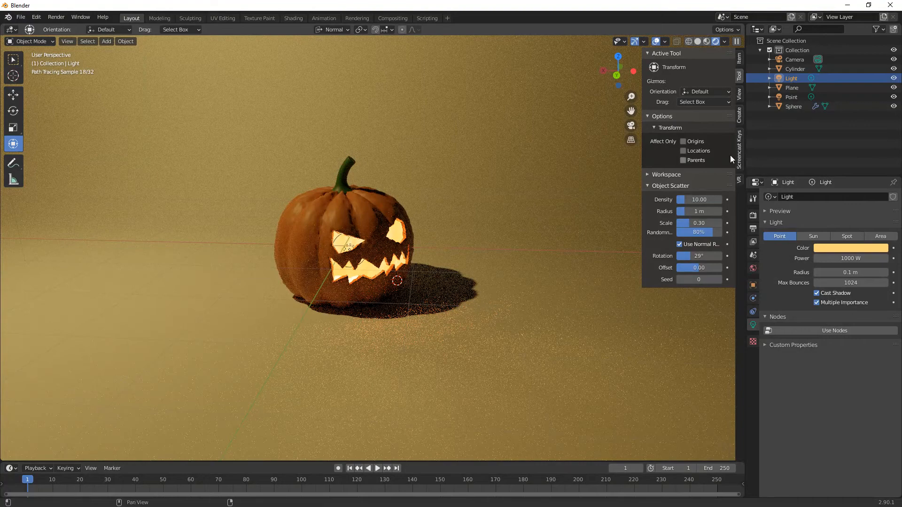
pyautogui.click(753, 216)
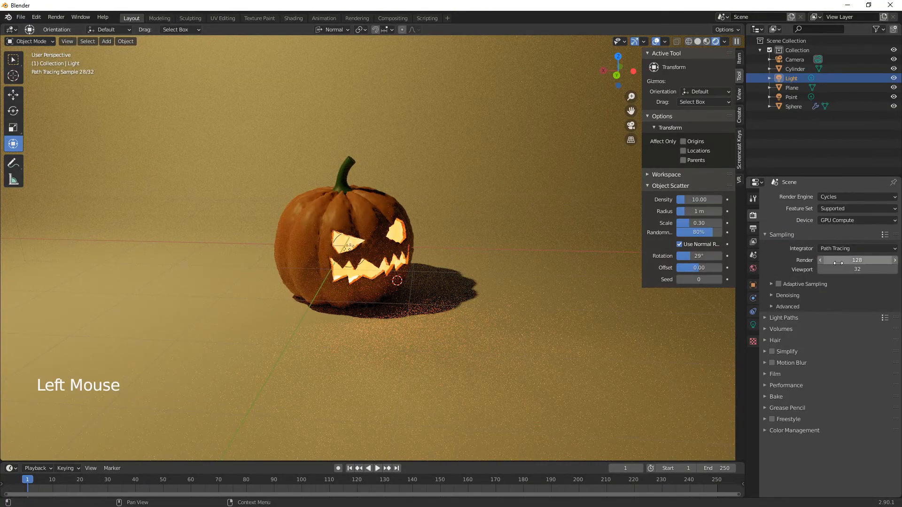
pyautogui.click(780, 295)
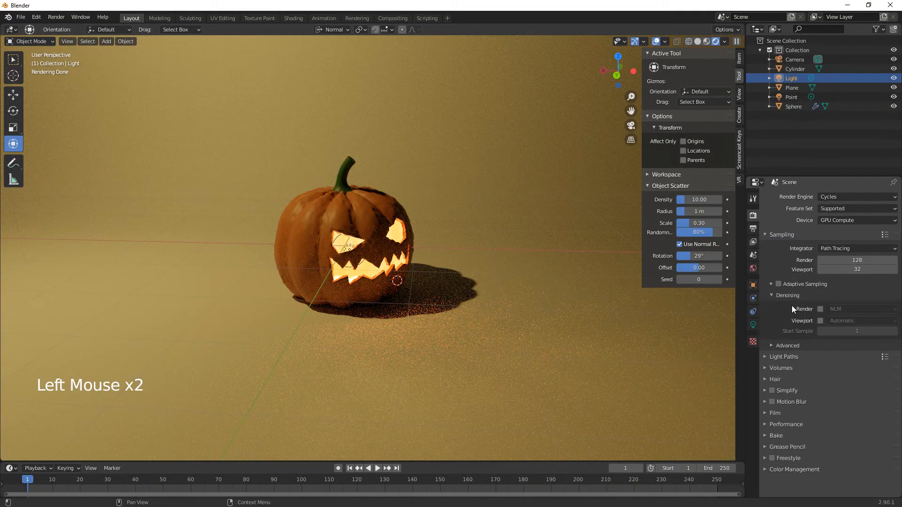
pyautogui.click(821, 320)
pyautogui.click(841, 321)
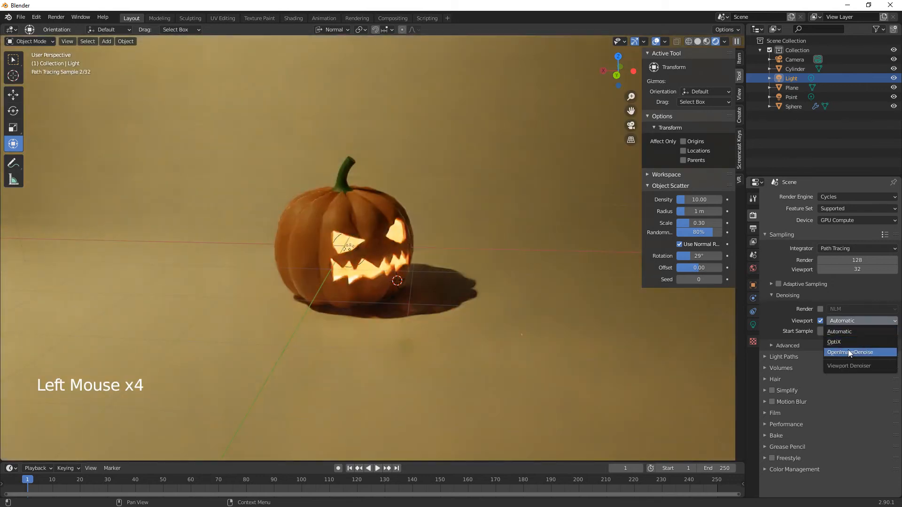
pyautogui.click(848, 352)
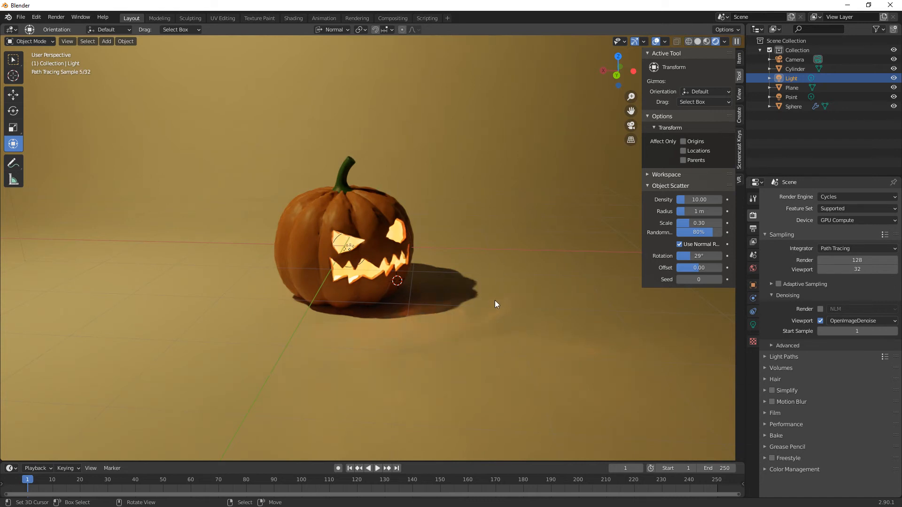
# - Duplicate the pumpkin, stem and inner light, place the copy about 2.13 m along normal X, and rotate it -18.9° about Z
pyautogui.rightClick(363, 207)
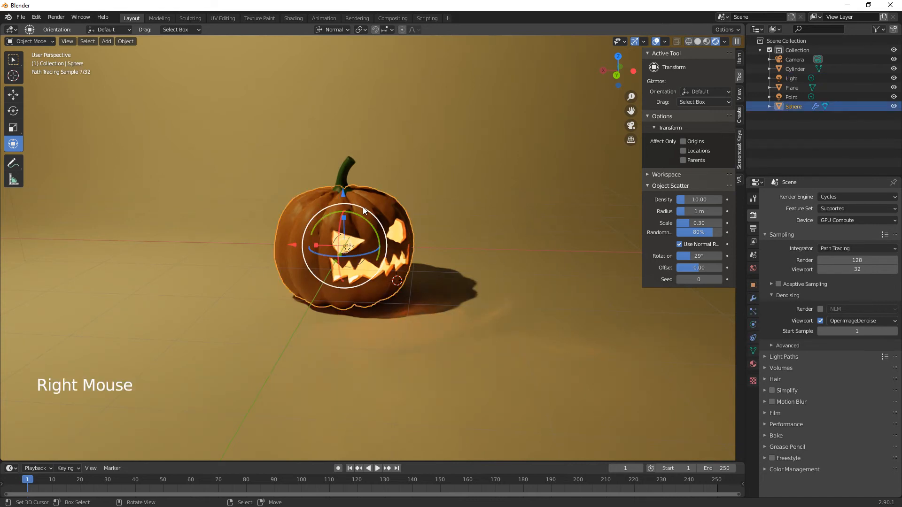
pyautogui.keyDown('shift'); pyautogui.rightClick(347, 165); pyautogui.keyUp('shift')
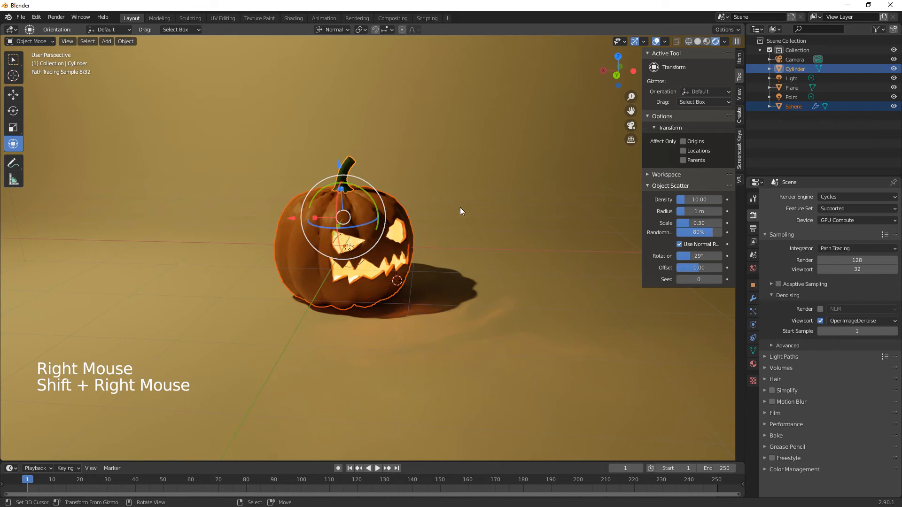
pyautogui.keyDown('shift'); pyautogui.rightClick(349, 247); pyautogui.keyUp('shift')
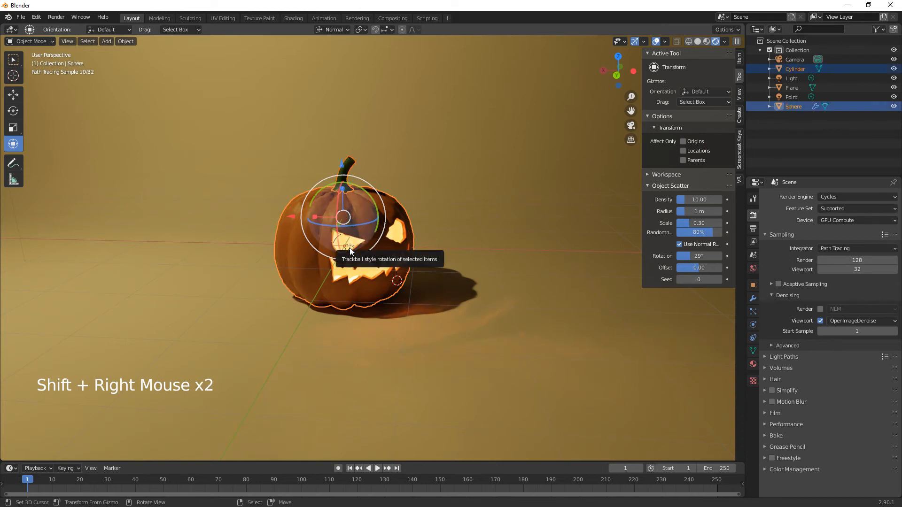
pyautogui.keyDown('shift'); pyautogui.rightClick(349, 247); pyautogui.keyUp('shift')
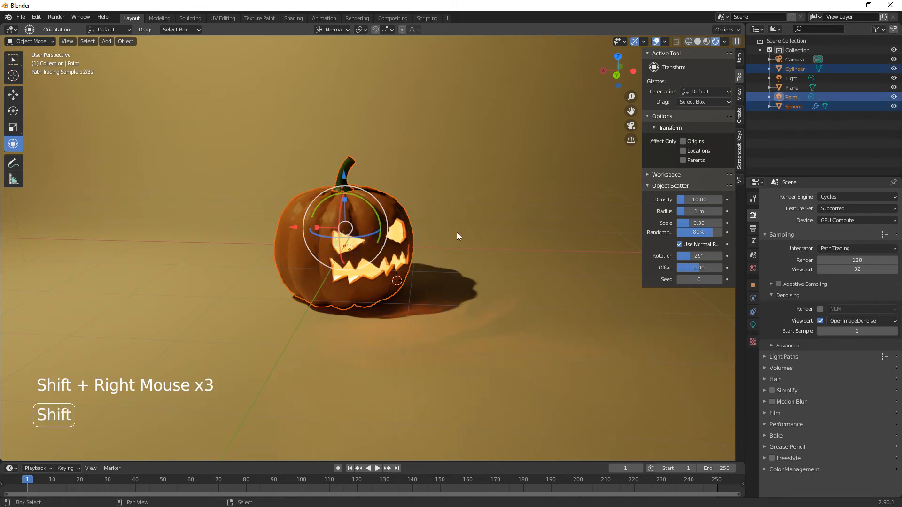
pyautogui.hotkey('shift', 'd')
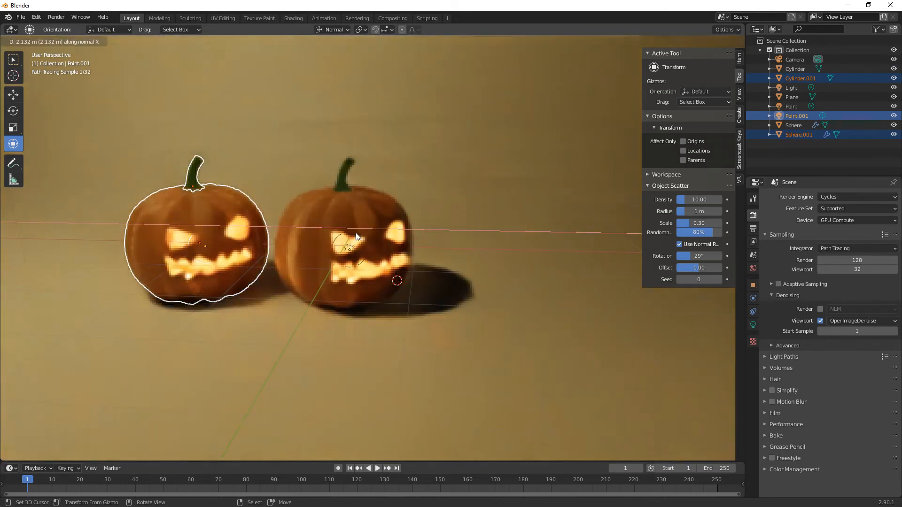
pyautogui.click(276, 258)
pyautogui.moveTo(219, 231); pyautogui.dragTo(303, 233)
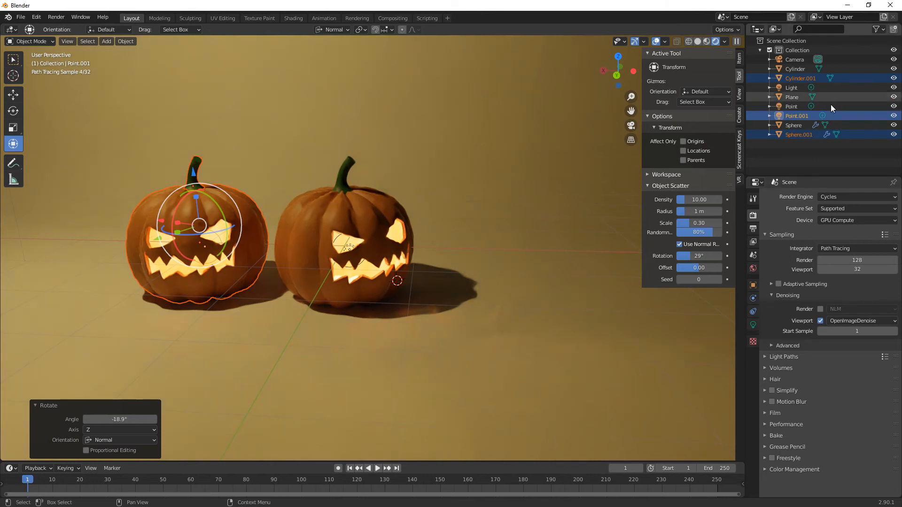
# - Change the copied pumpkin's inner light to Spot and aim it toward the face by rotating about 70.4° on Y and 55.4° on X
pyautogui.click(794, 118)
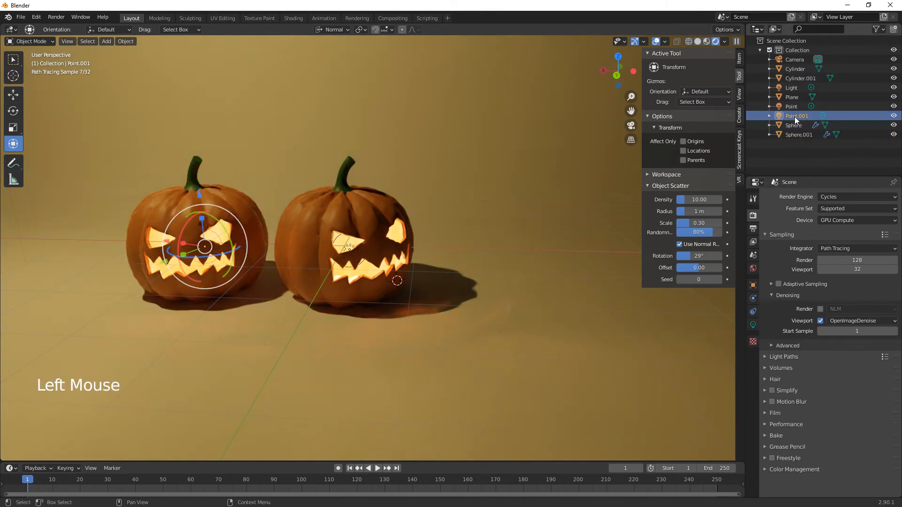
pyautogui.click(752, 324)
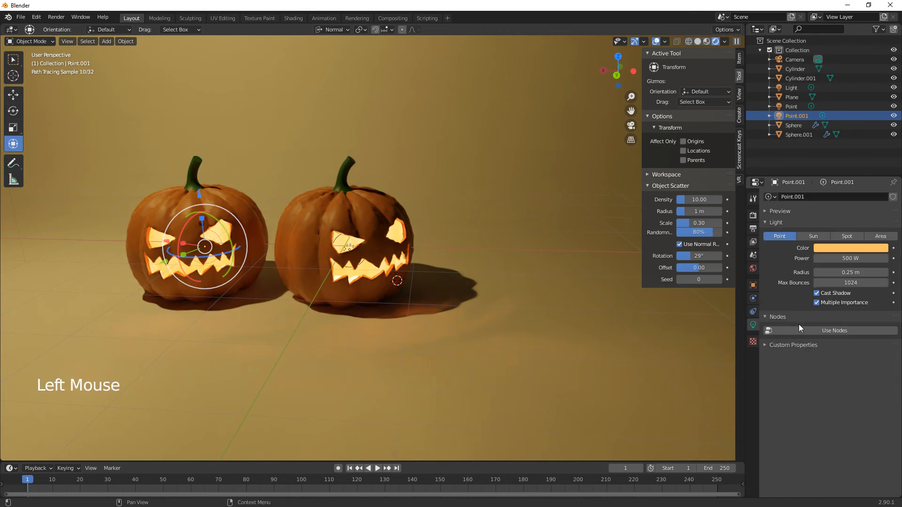
pyautogui.click(842, 234)
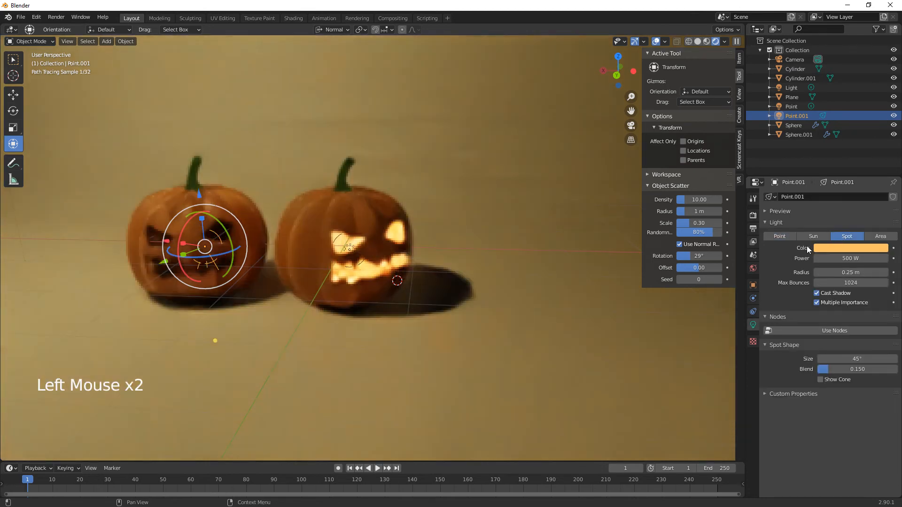
pyautogui.moveTo(347, 360); pyautogui.dragTo(396, 357, button='middle')
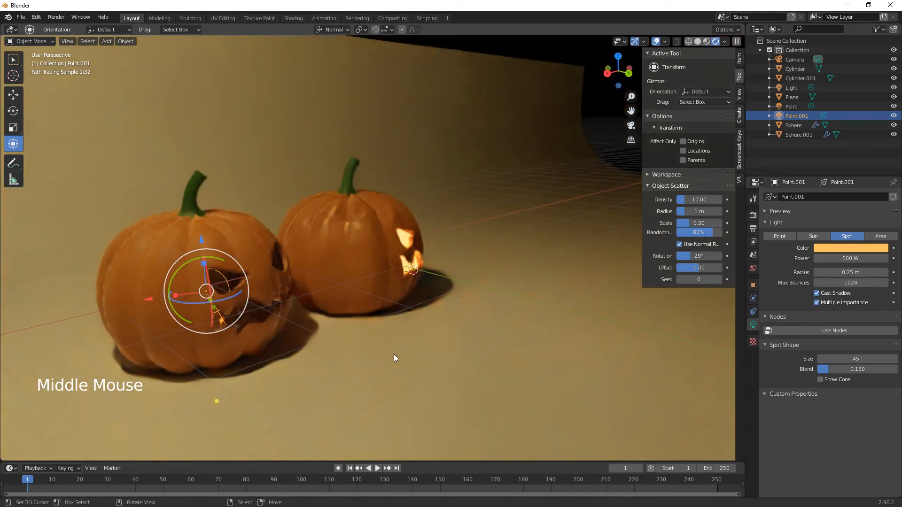
pyautogui.moveTo(188, 266); pyautogui.dragTo(150, 307)
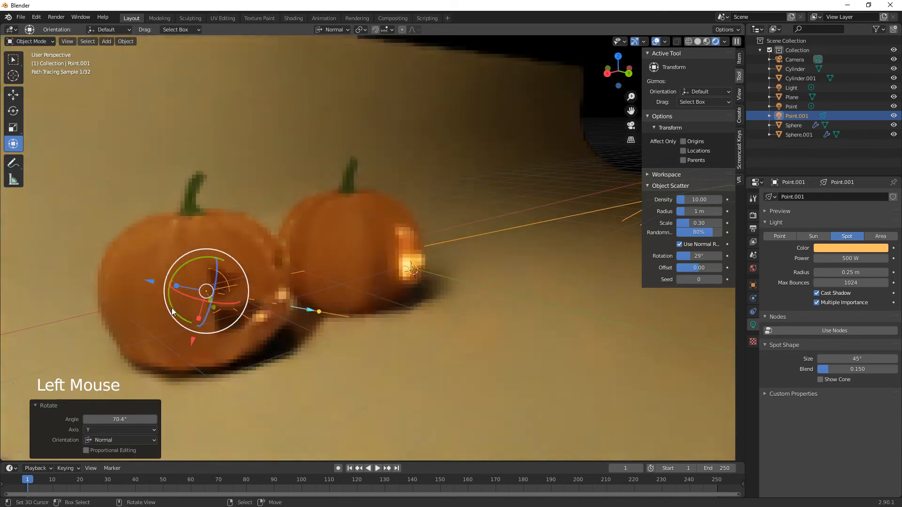
pyautogui.moveTo(231, 301); pyautogui.dragTo(210, 307)
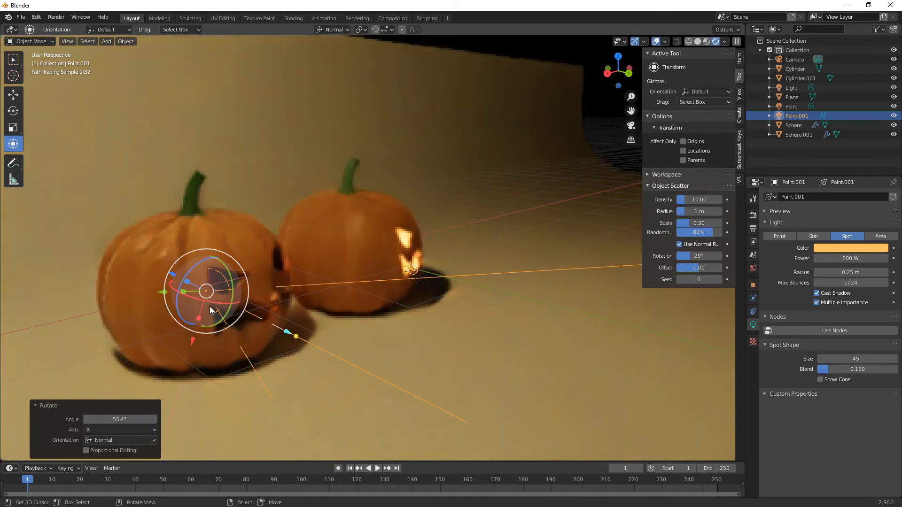
# - Reposition the spot light inside the copied pumpkin, including about 0.25 m along its normal Z axis and 0.24 m along Y
pyautogui.moveTo(193, 341); pyautogui.dragTo(191, 322)
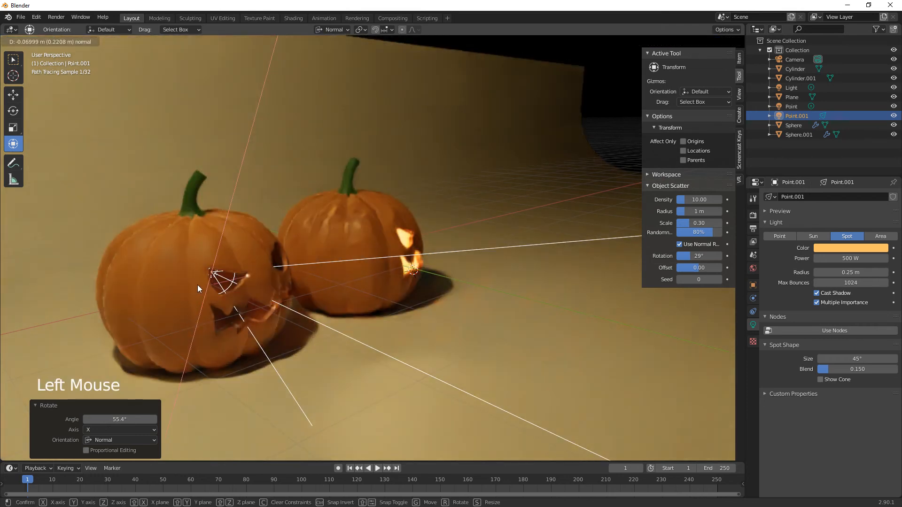
pyautogui.moveTo(175, 256); pyautogui.dragTo(156, 253)
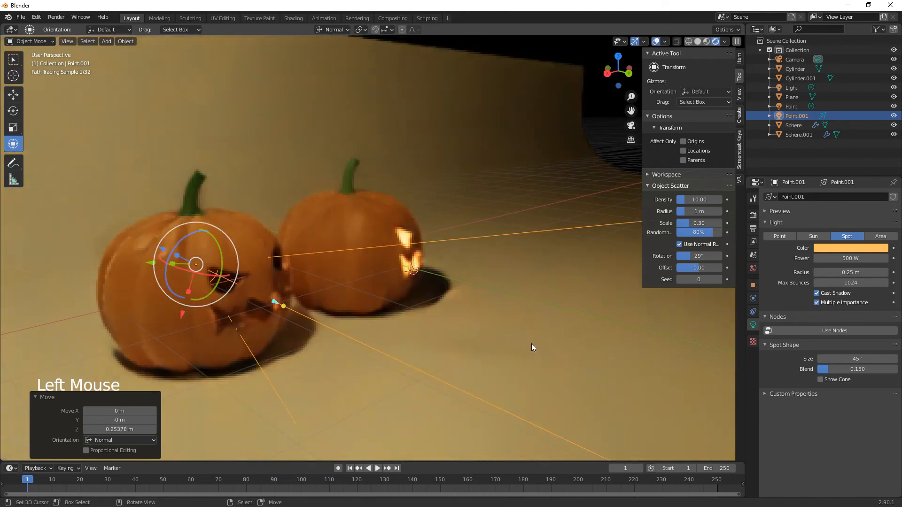
pyautogui.moveTo(474, 350); pyautogui.dragTo(480, 341, button='middle')
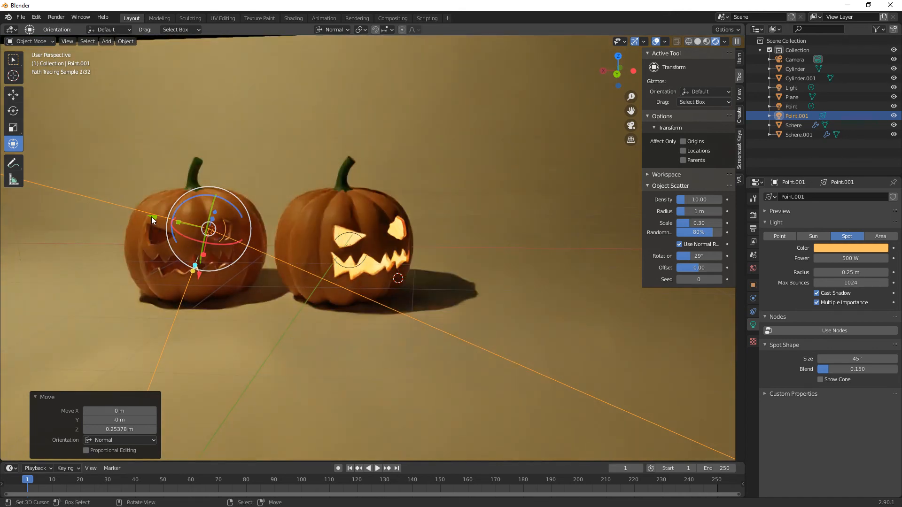
pyautogui.moveTo(167, 220)
pyautogui.mouseDown()
pyautogui.moveTo(144, 216)
pyautogui.moveTo(179, 221)
pyautogui.mouseUp()
# - Set the copied pumpkin's spot light power to 200 W
pyautogui.doubleClick(838, 258)
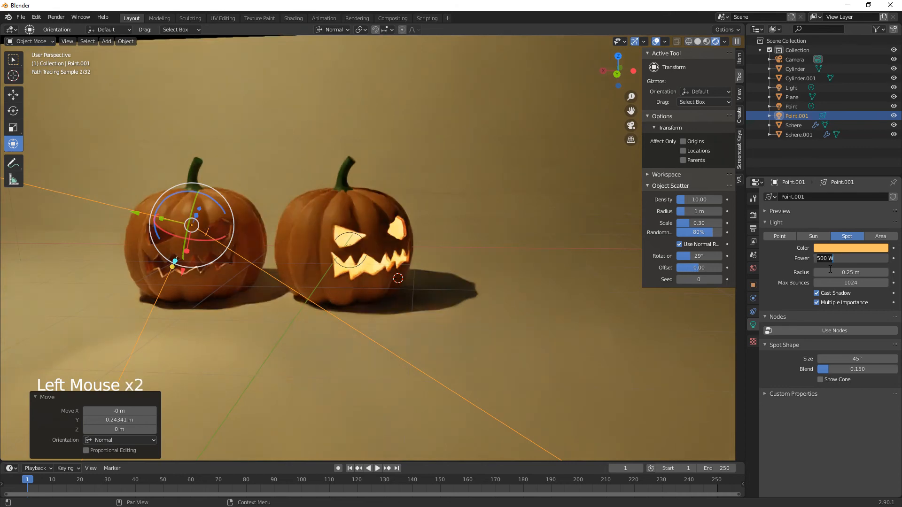
pyautogui.write('200')
pyautogui.press('Return')
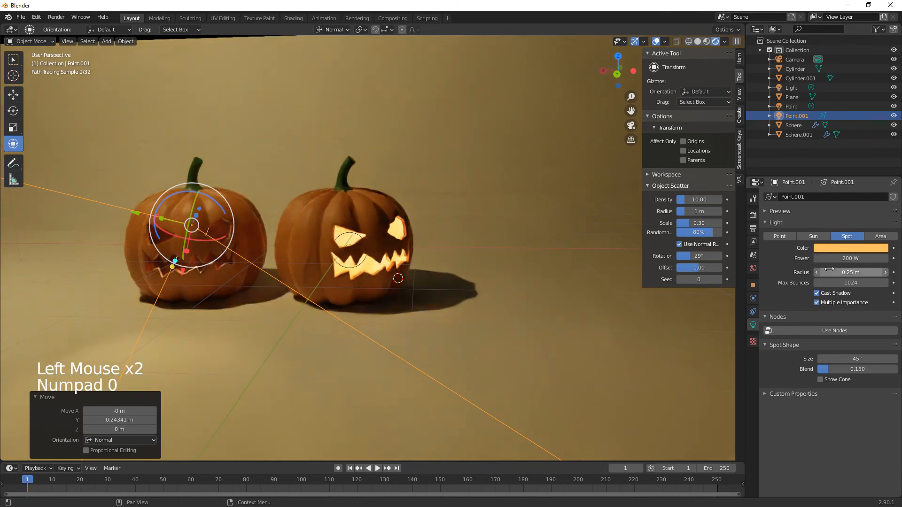
# - Change the copied pumpkin's inner light to an Area light and set its power to 600 W
pyautogui.click(882, 237)
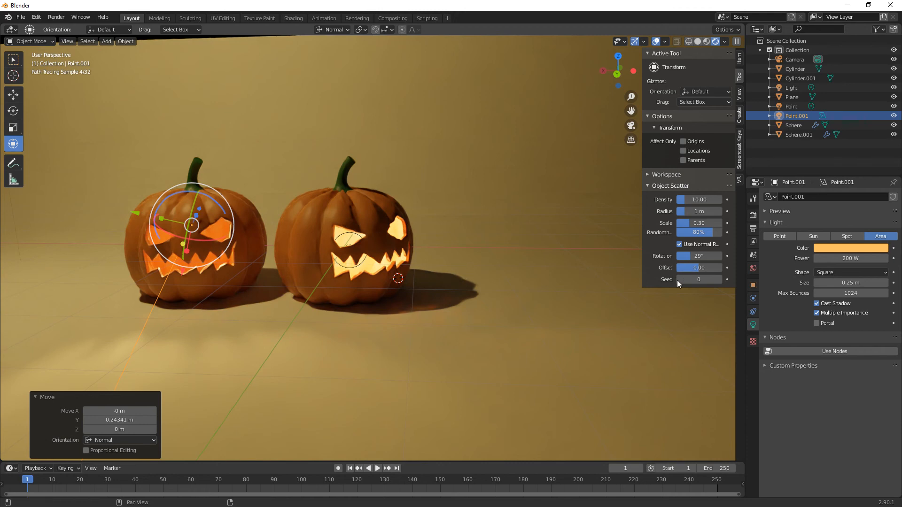
pyautogui.click(854, 259)
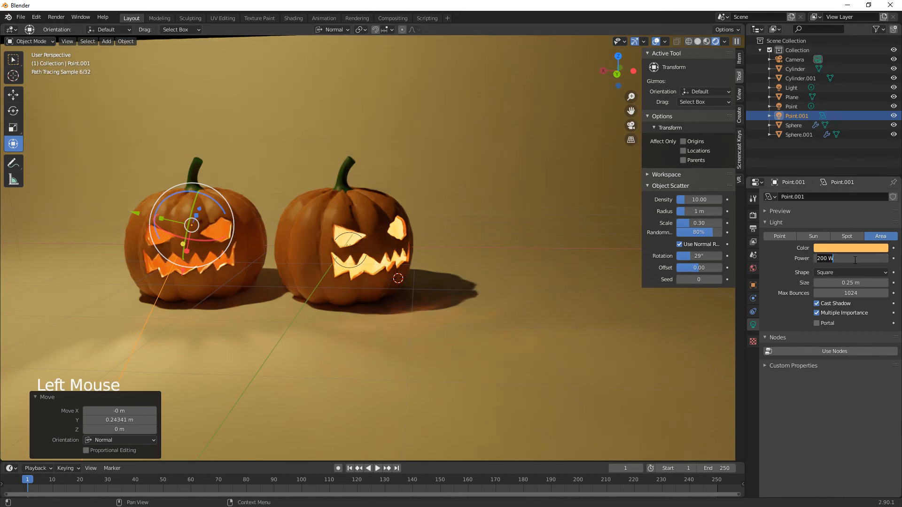
pyautogui.write('600')
pyautogui.press('Return')
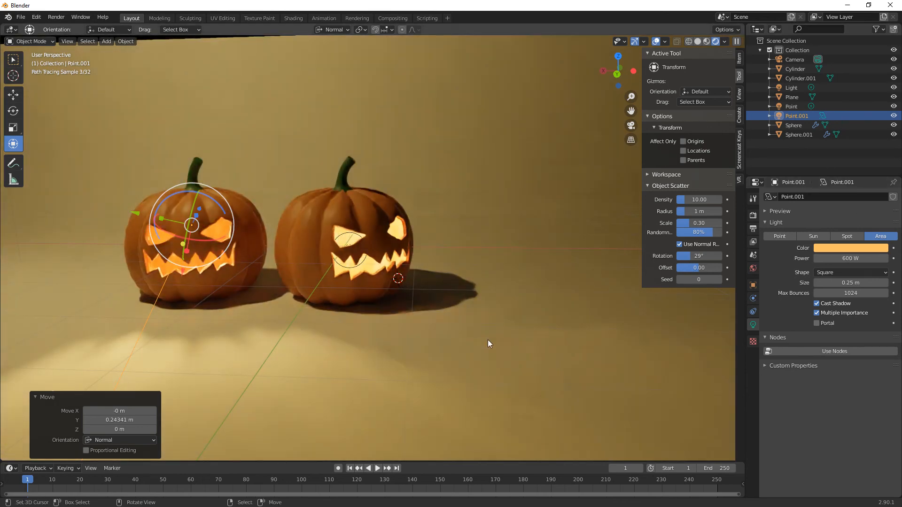
# - Dim the overhead scene light, trying 500 W and 200 W before setting its power to 50 W
pyautogui.scroll(-9, 487, 340)
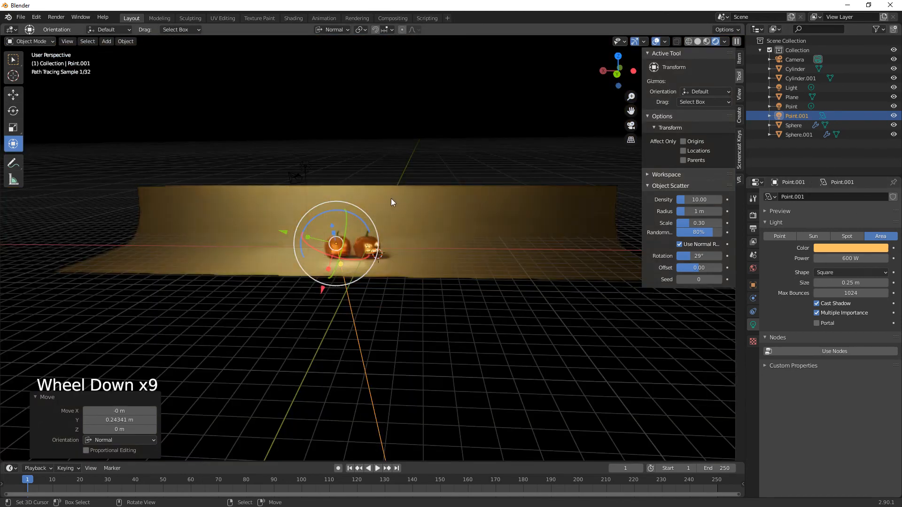
pyautogui.rightClick(307, 168)
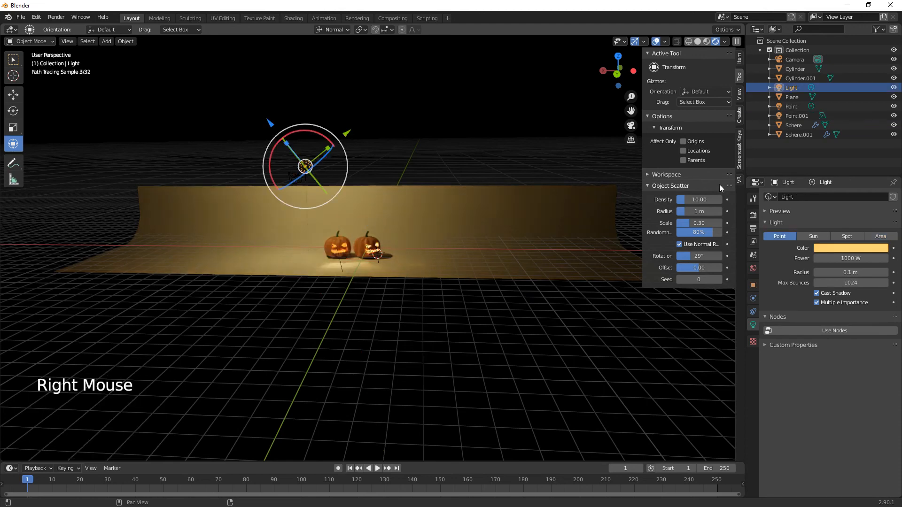
pyautogui.click(851, 258)
pyautogui.write('500')
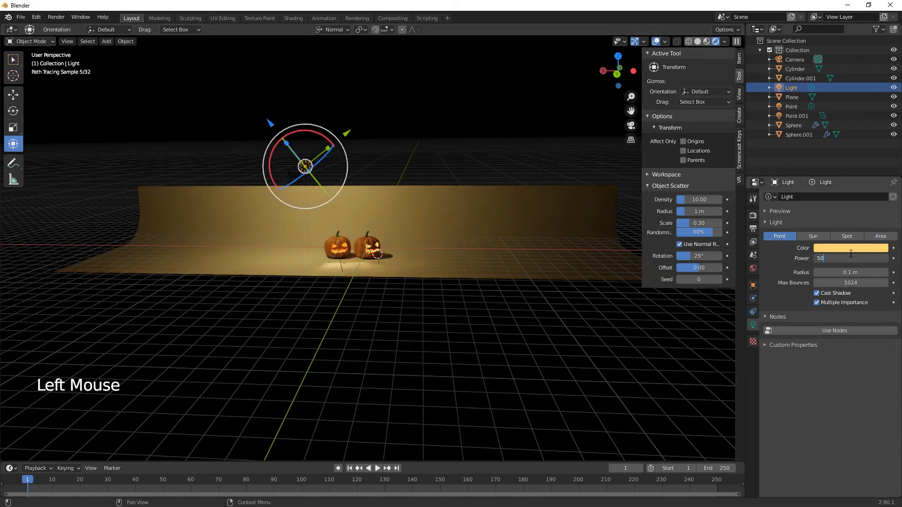
pyautogui.press('Return')
pyautogui.click(860, 259)
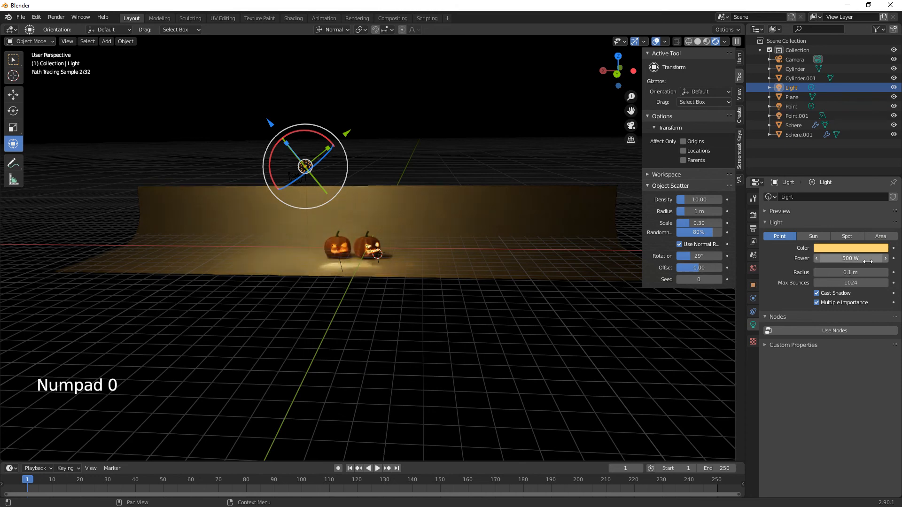
pyautogui.write('200')
pyautogui.press('Return')
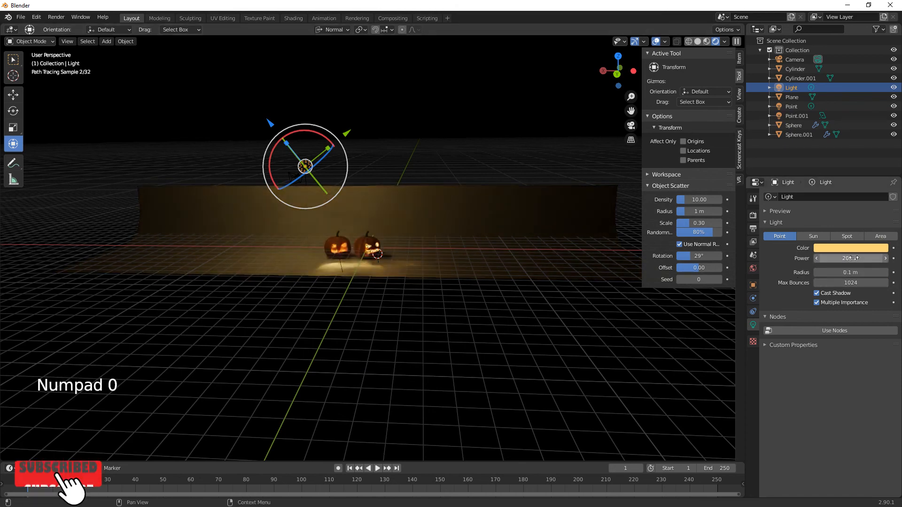
pyautogui.click(853, 258)
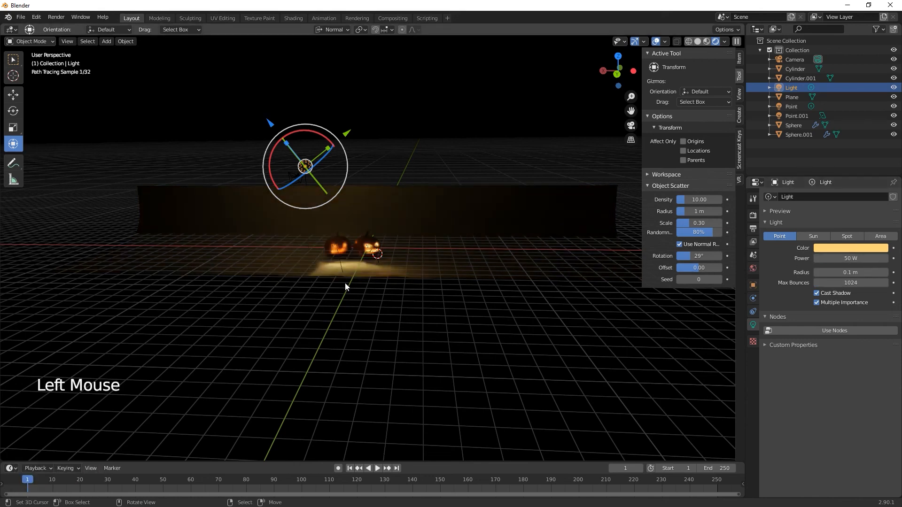
# - Frame both pumpkins up close and hide the viewport gizmos and overlays for a clean rendered preview
pyautogui.scroll(6, 354, 275)
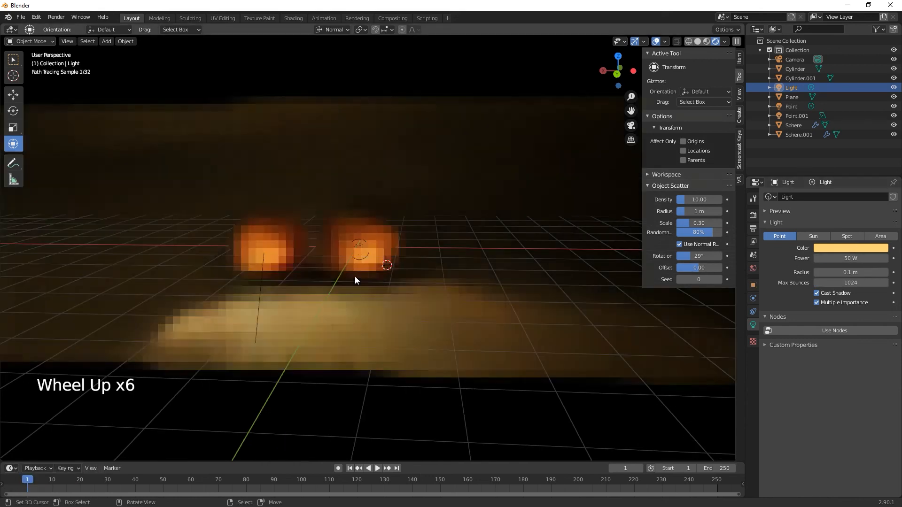
pyautogui.scroll(1, 355, 279)
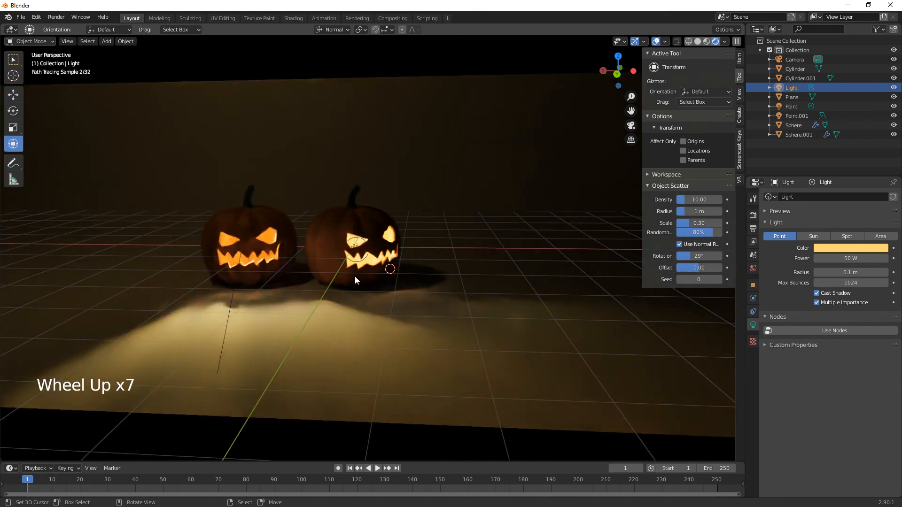
pyautogui.scroll(1, 355, 280)
pyautogui.scroll(1, 355, 281)
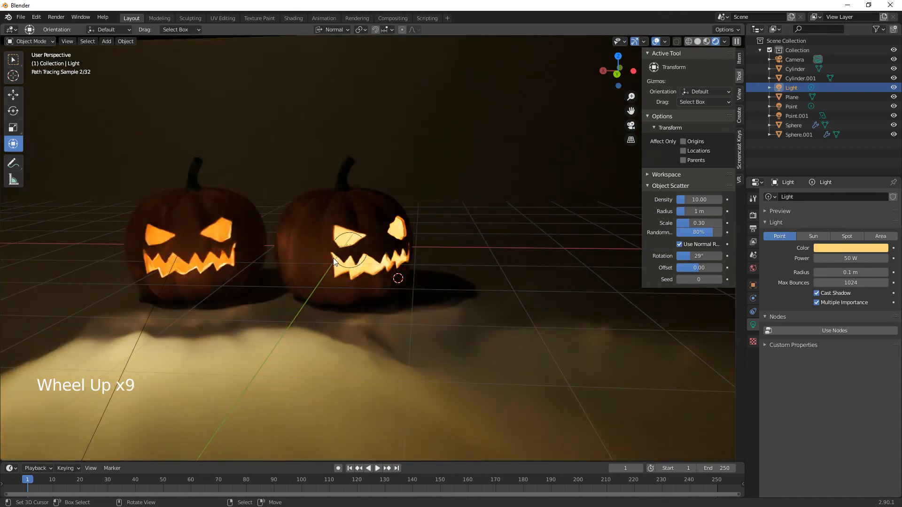
pyautogui.keyDown('shift'); pyautogui.moveTo(353, 285); pyautogui.dragTo(399, 286, button='middle'); pyautogui.keyUp('shift')
pyautogui.scroll(1, 344, 297)
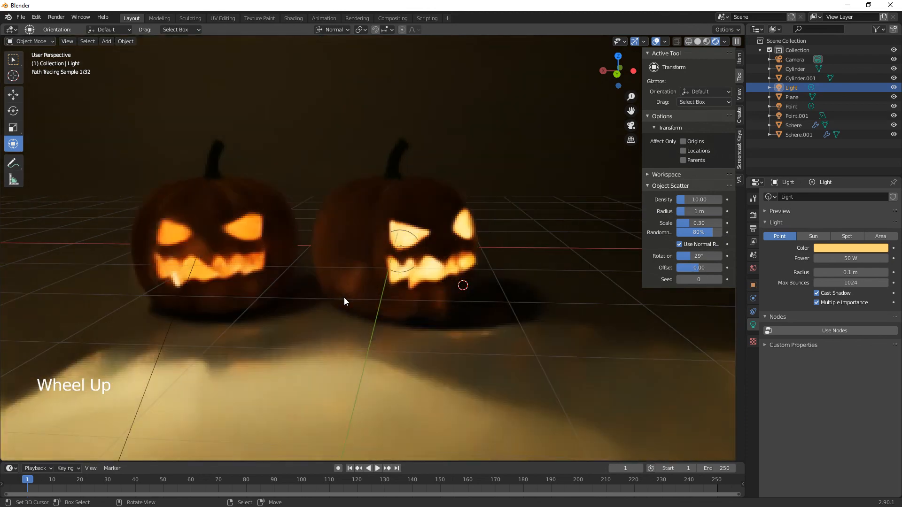
pyautogui.scroll(-1, 344, 297)
pyautogui.scroll(2, 344, 301)
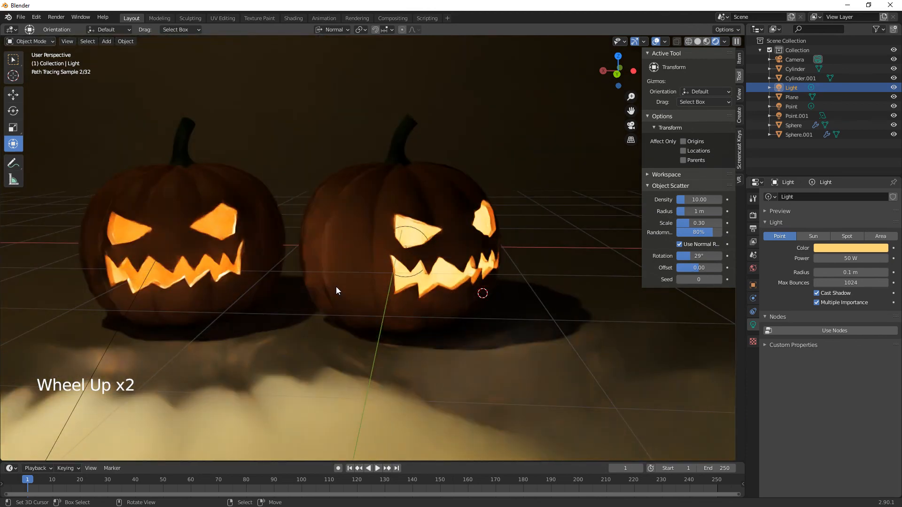
pyautogui.click(635, 41)
pyautogui.click(656, 42)
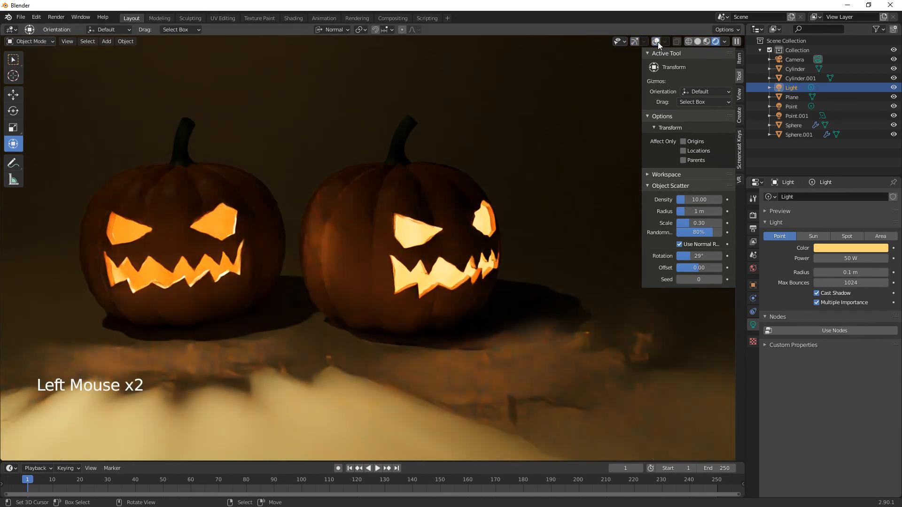